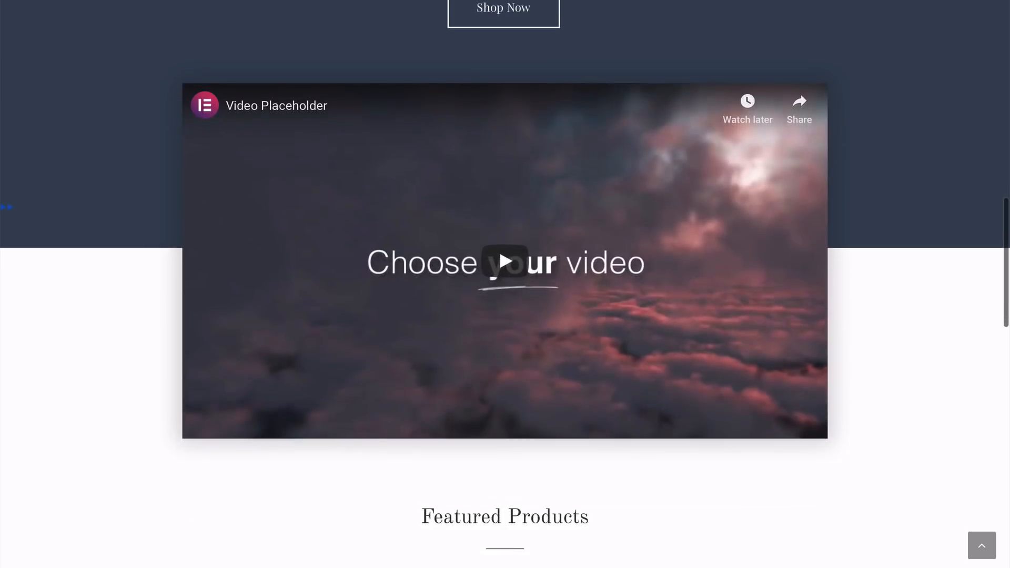
Look through the Adventures Made Easy demo store's featured products, Shop submenu, About Us page and Contact page
scroll(505, 284, "down", 8)
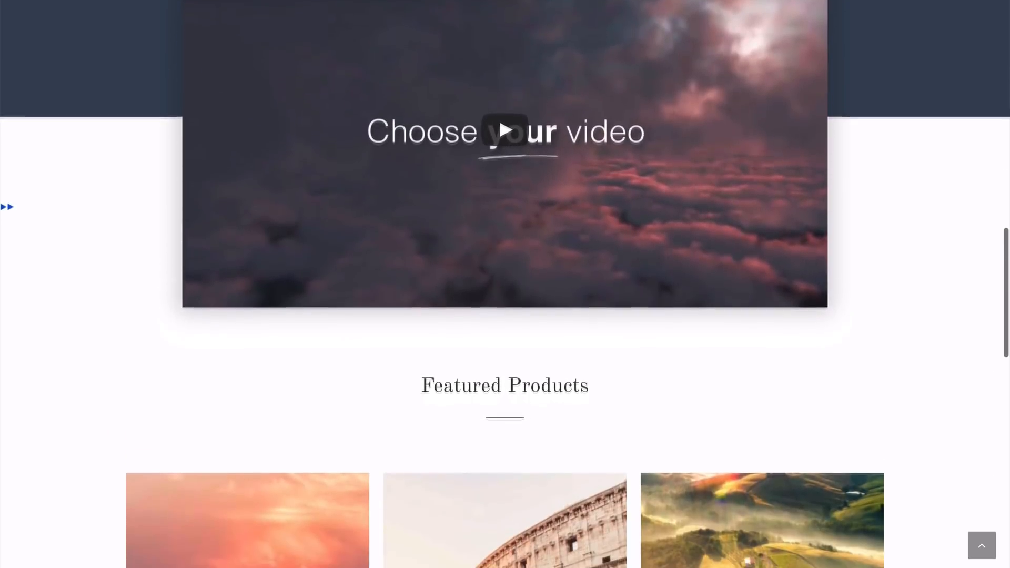
scroll(505, 284, "down", 3)
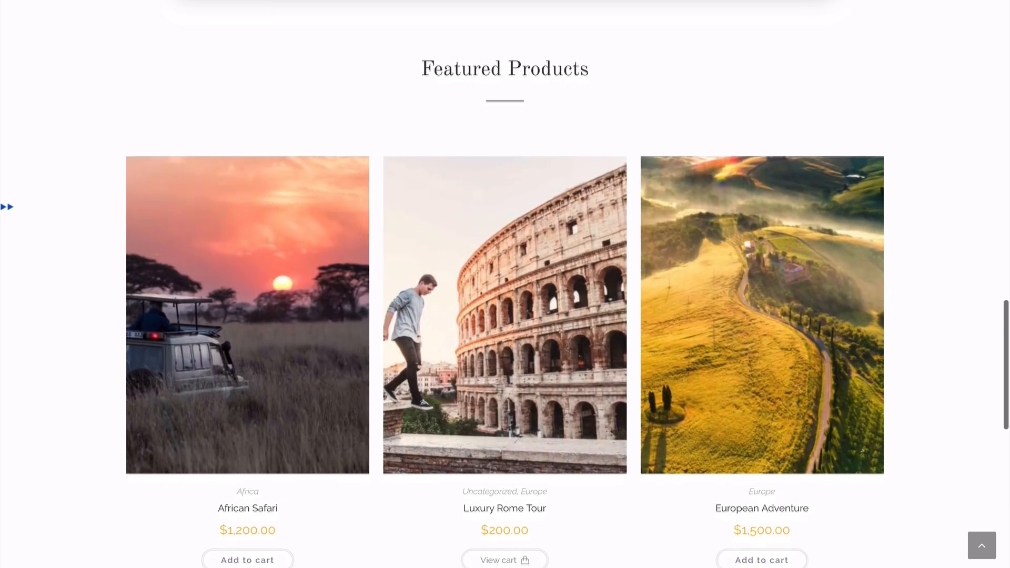
scroll(505, 284, "down", 5)
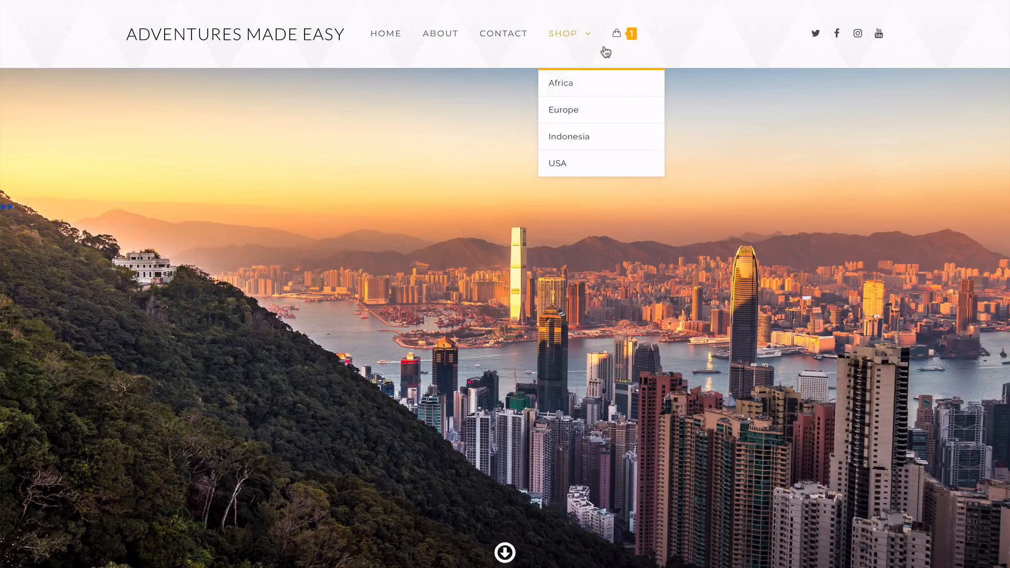
mouse_move(629, 41)
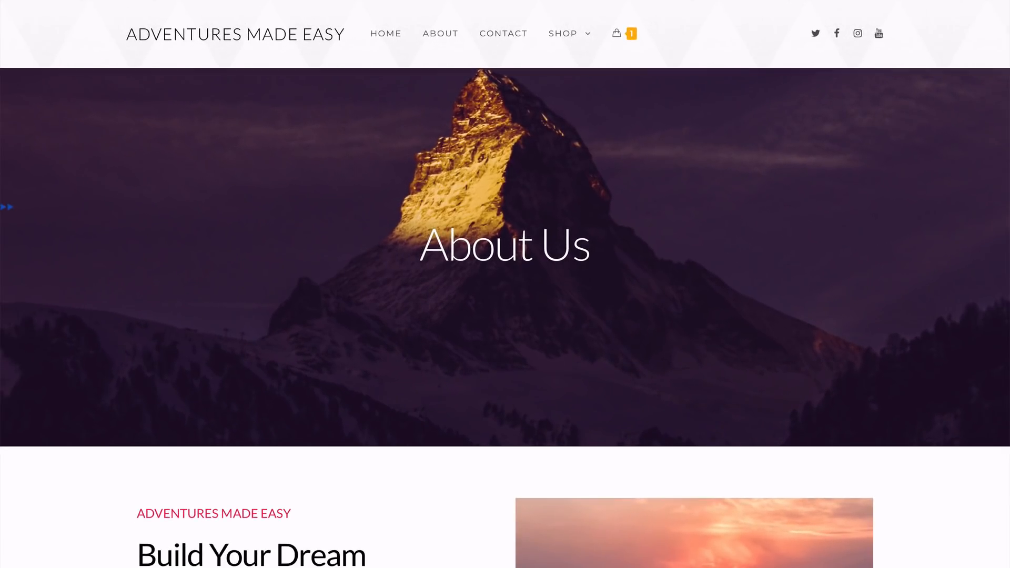
scroll(505, 284, "down", 3)
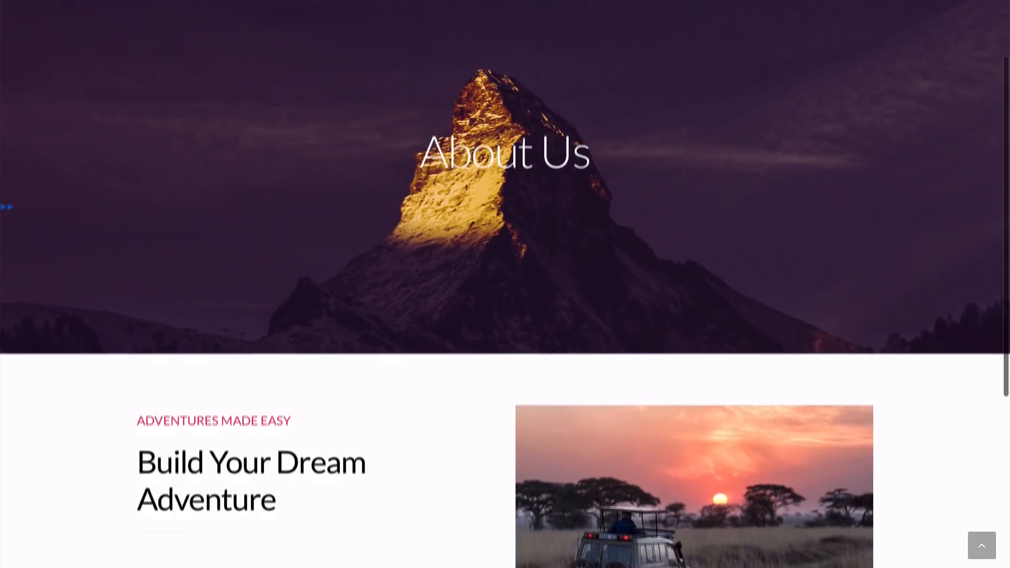
scroll(505, 284, "down", 5)
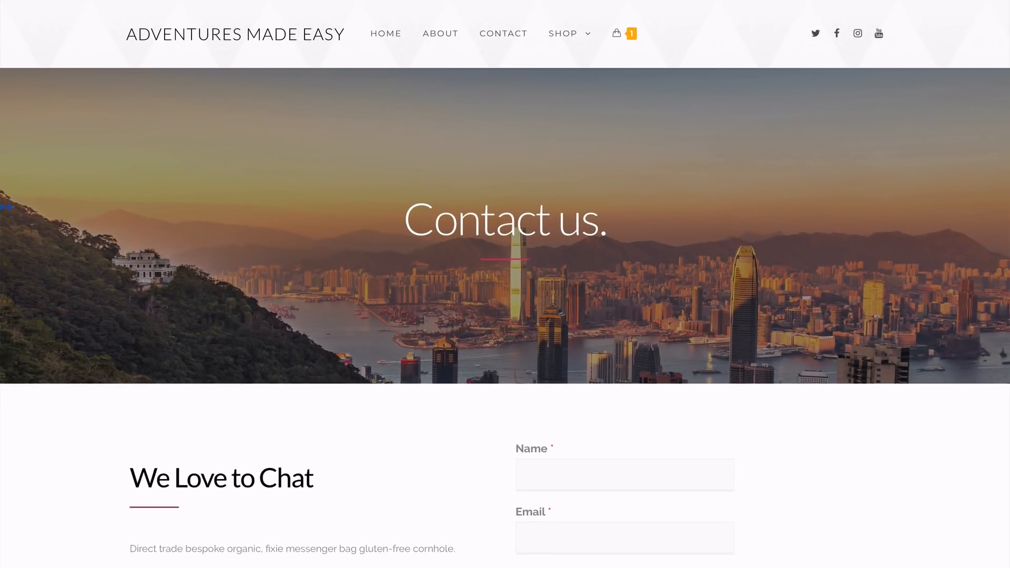
scroll(505, 284, "down", 3)
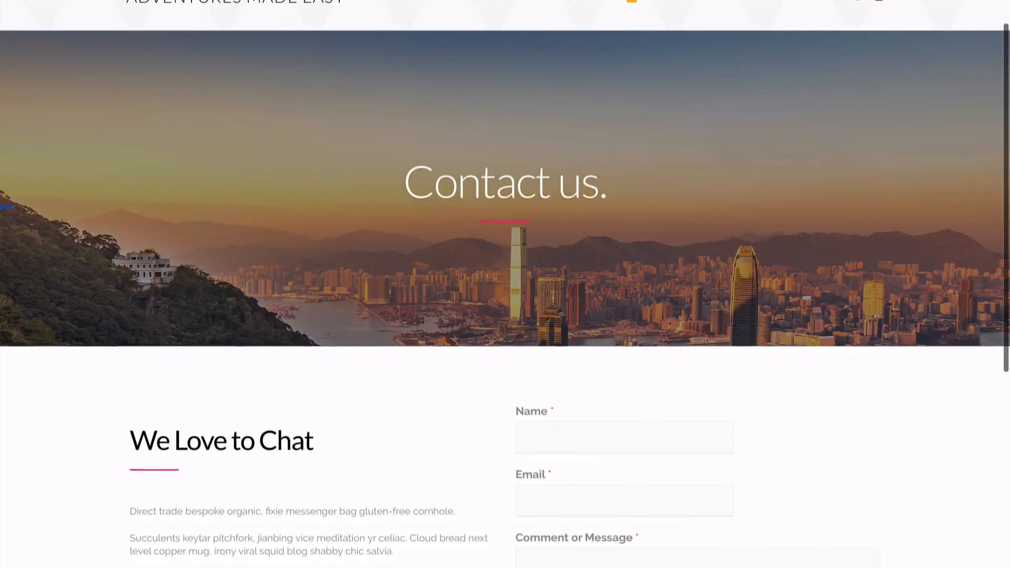
scroll(505, 284, "down", 3)
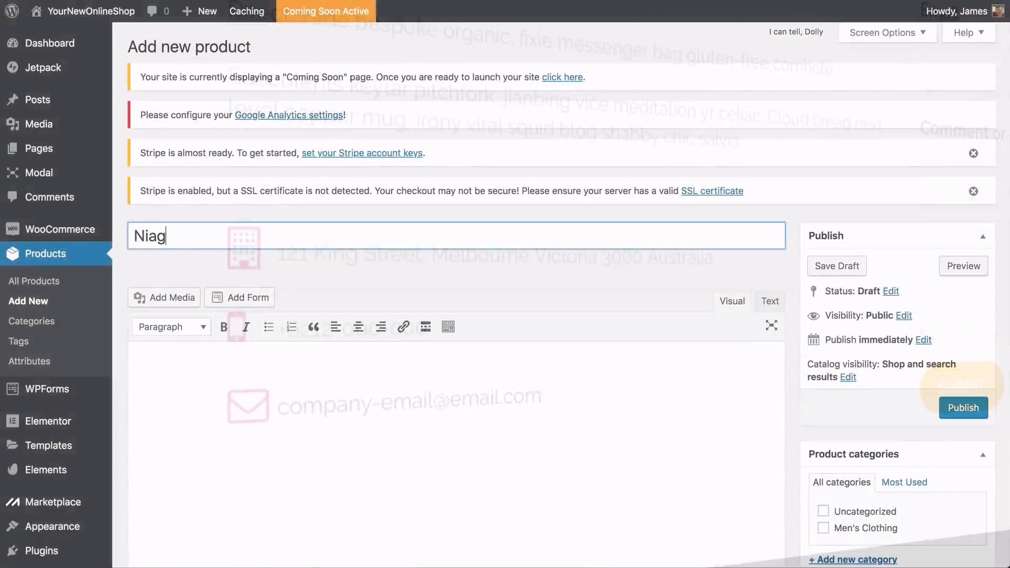
Name the new product "Niagara Falls Day Tour" and toggle the description editor's extra formatting row
type("ara")
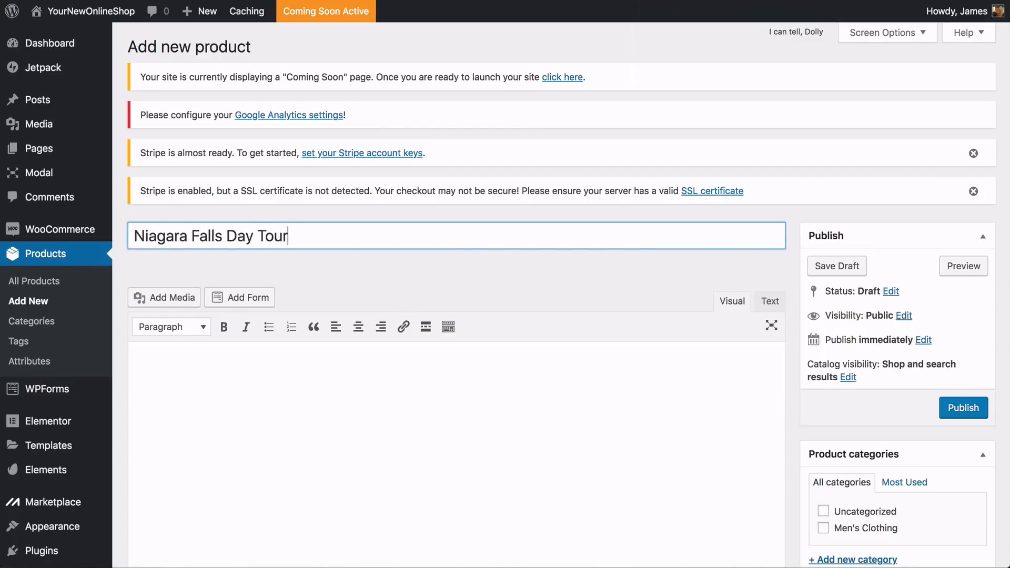
type("Falls Day Tour")
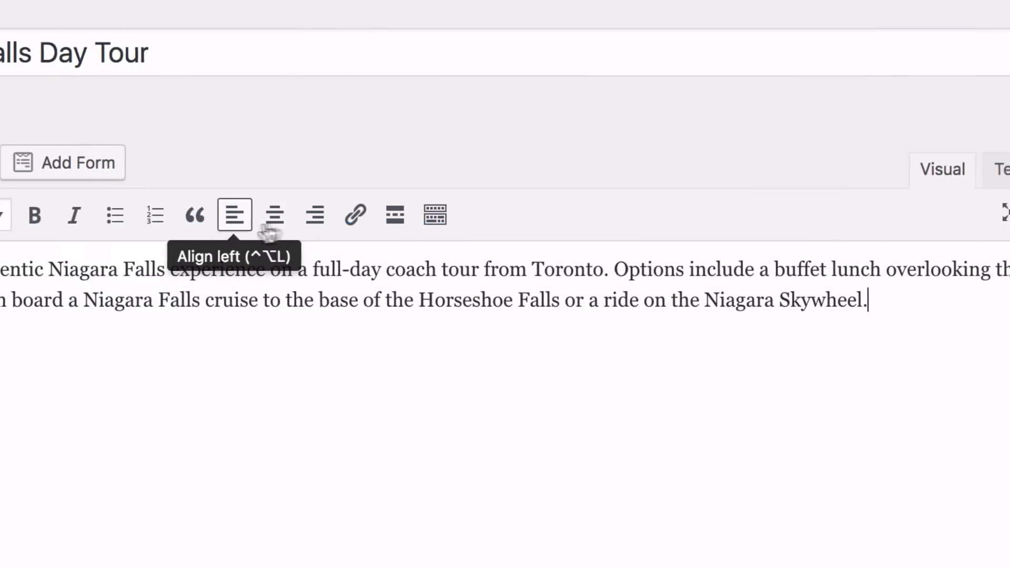
left_click(435, 214)
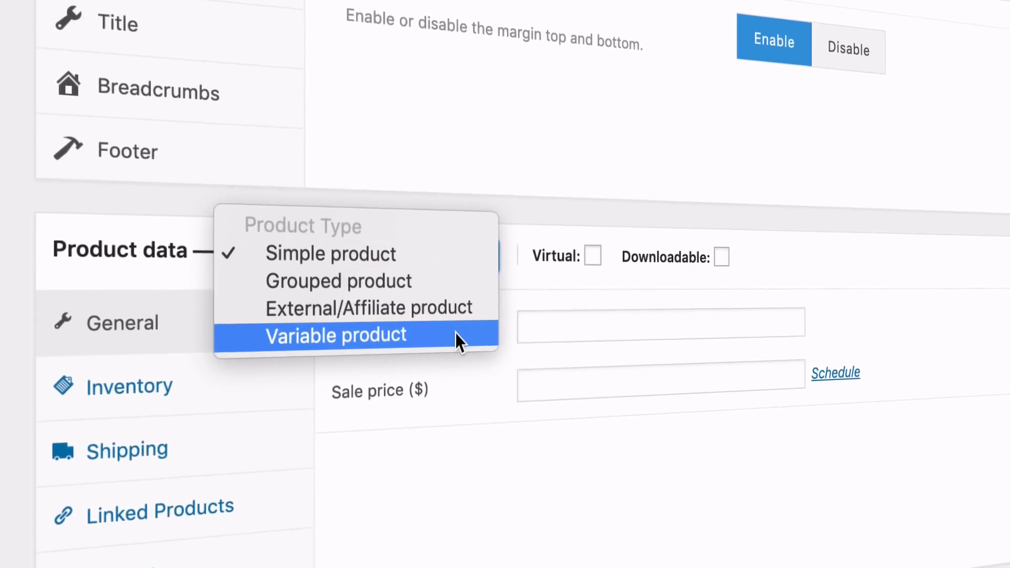
Choose Simple product as the product type and set the regular price to $65
left_click(425, 258)
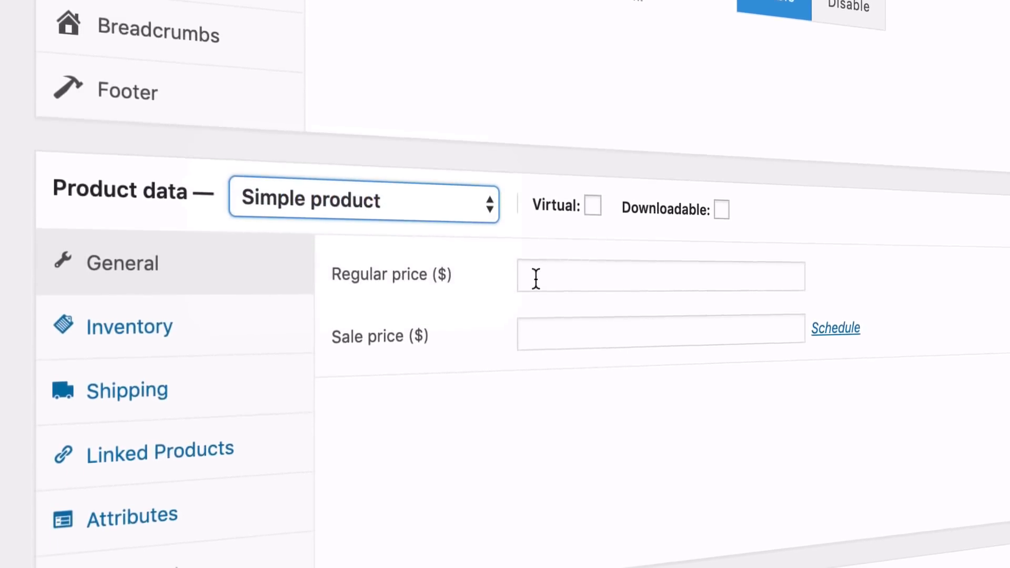
left_click(535, 278)
type("65")
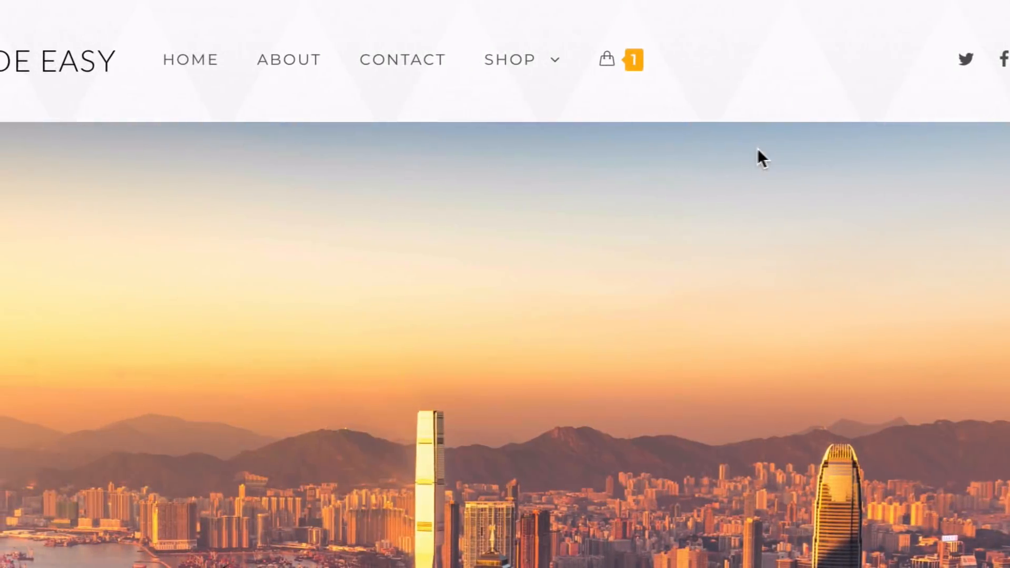
Select Credit Card (Stripe) as the payment method for the Luxury Rome Tour order at the demo store's checkout
mouse_move(515, 67)
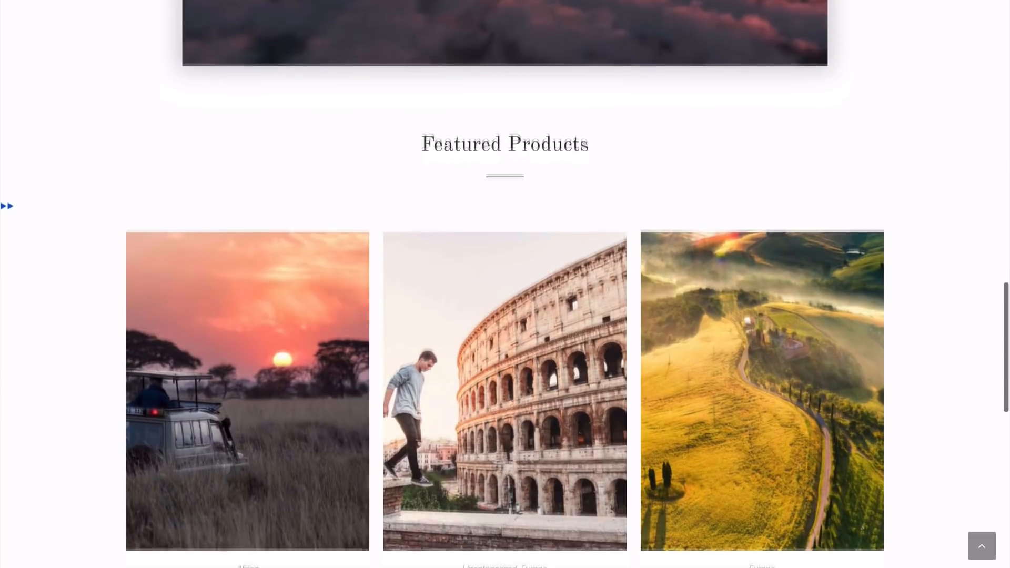
scroll(505, 284, "down", 5)
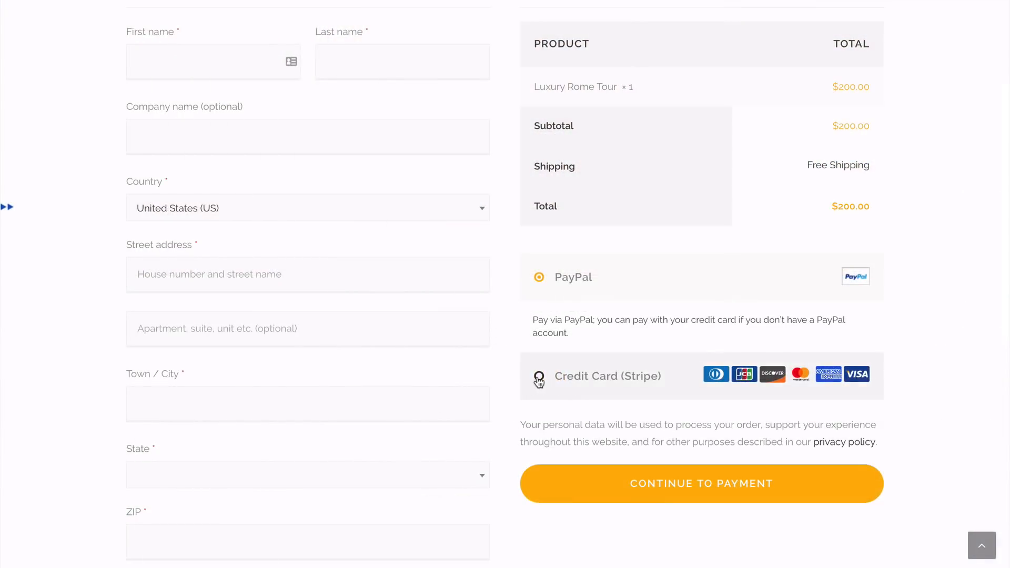
left_click(538, 377)
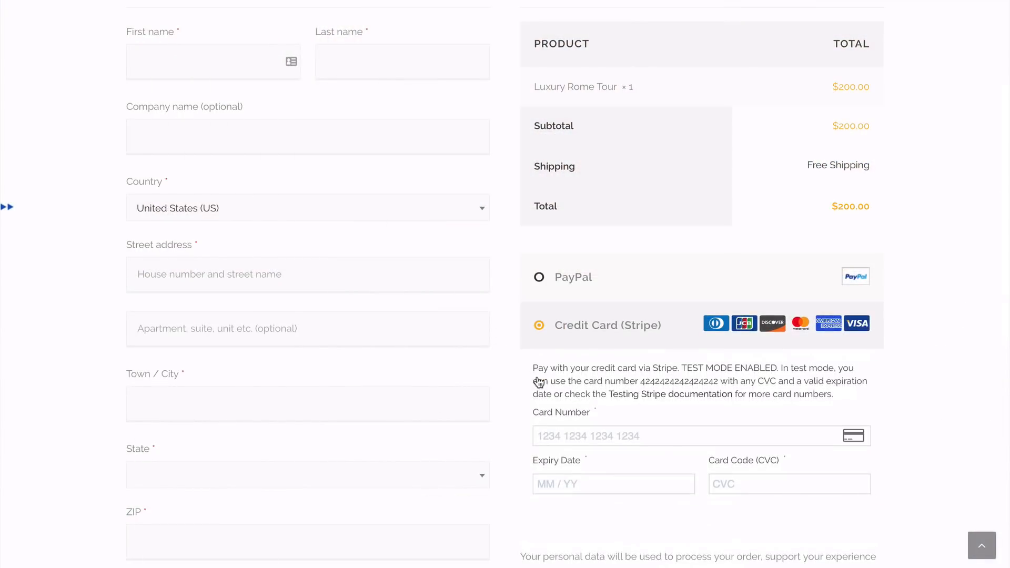
scroll(539, 381, "down", 3)
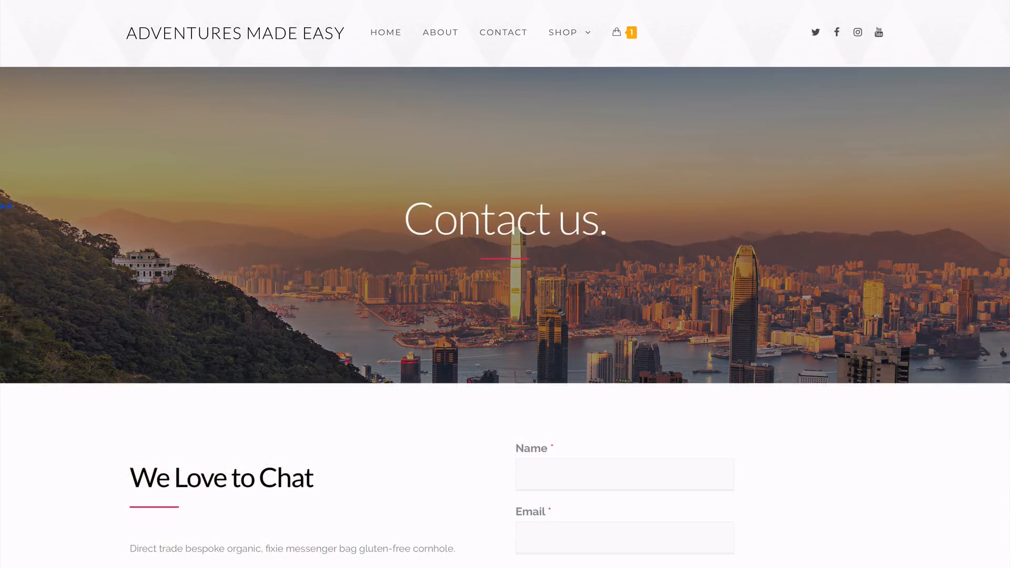
Look over the demo store's Contact page, the YouTube channel's uploaded videos, and the store's home page down to Featured Products
scroll(505, 284, "down", 4)
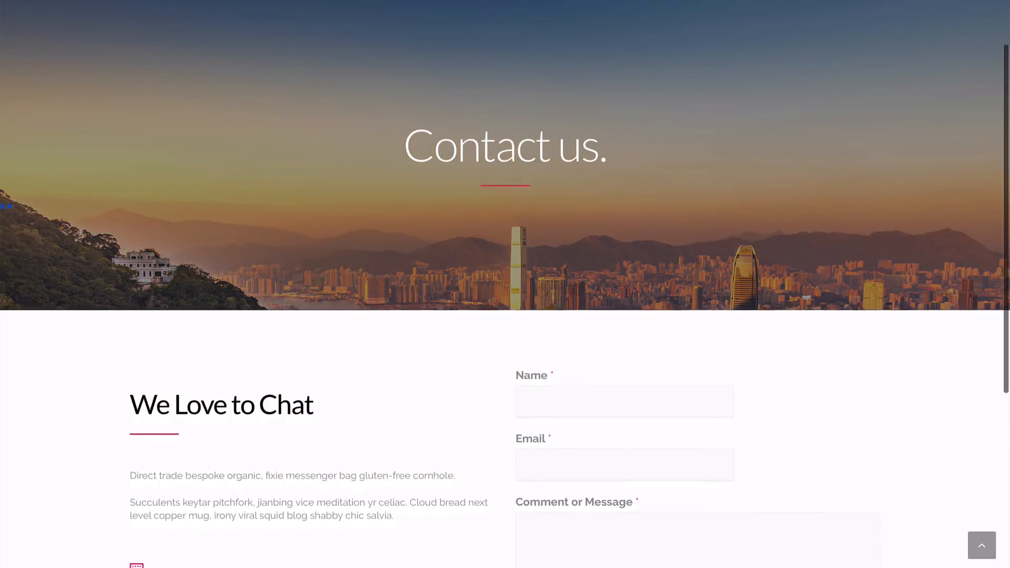
scroll(505, 284, "down", 2)
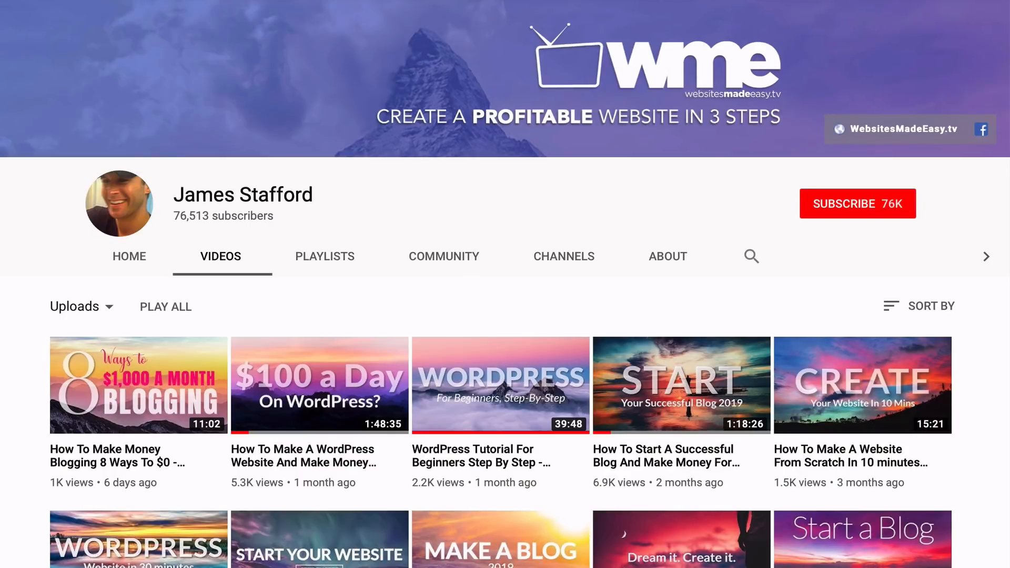
scroll(505, 284, "down", 3)
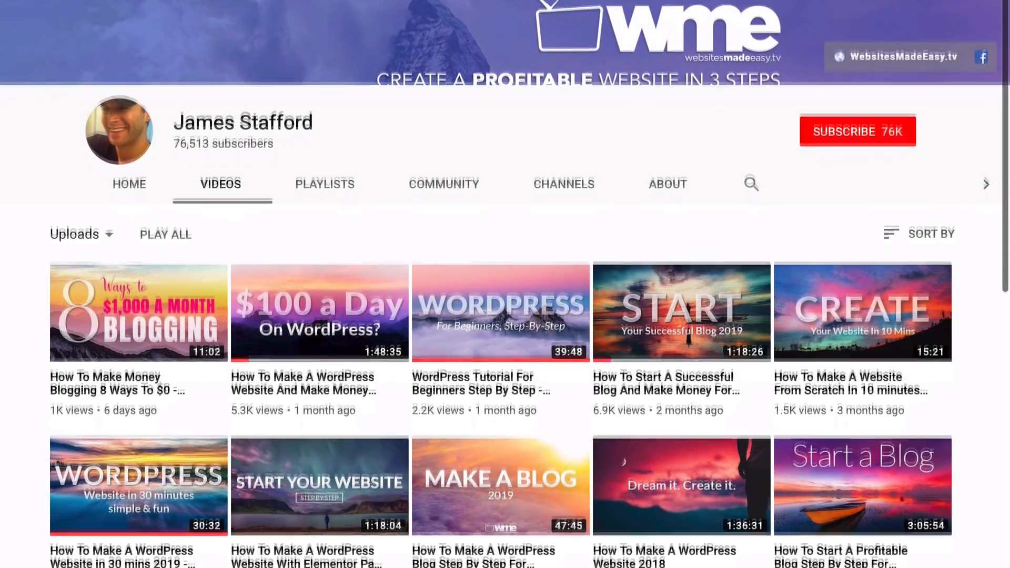
scroll(505, 284, "down", 5)
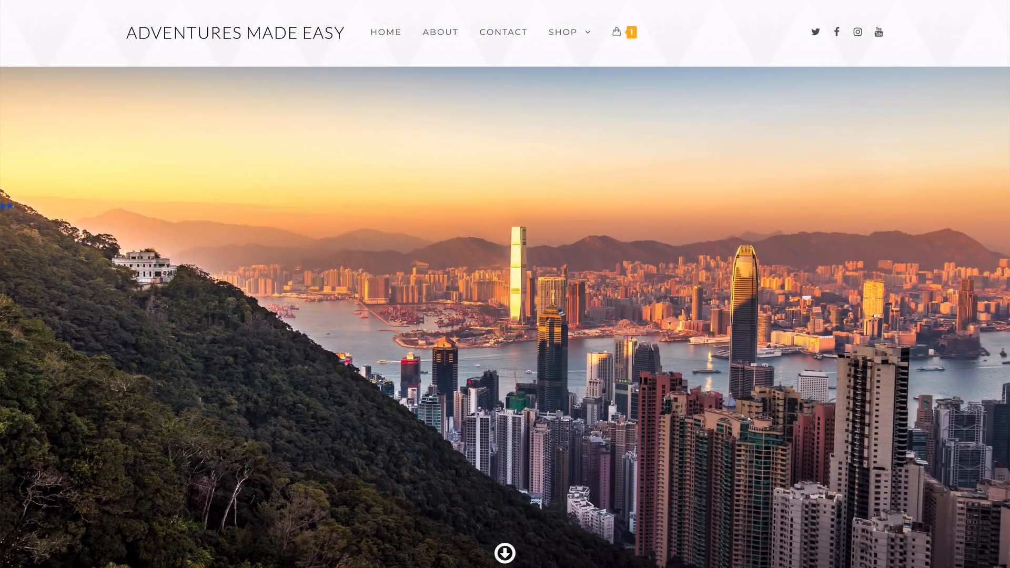
scroll(505, 284, "down", 6)
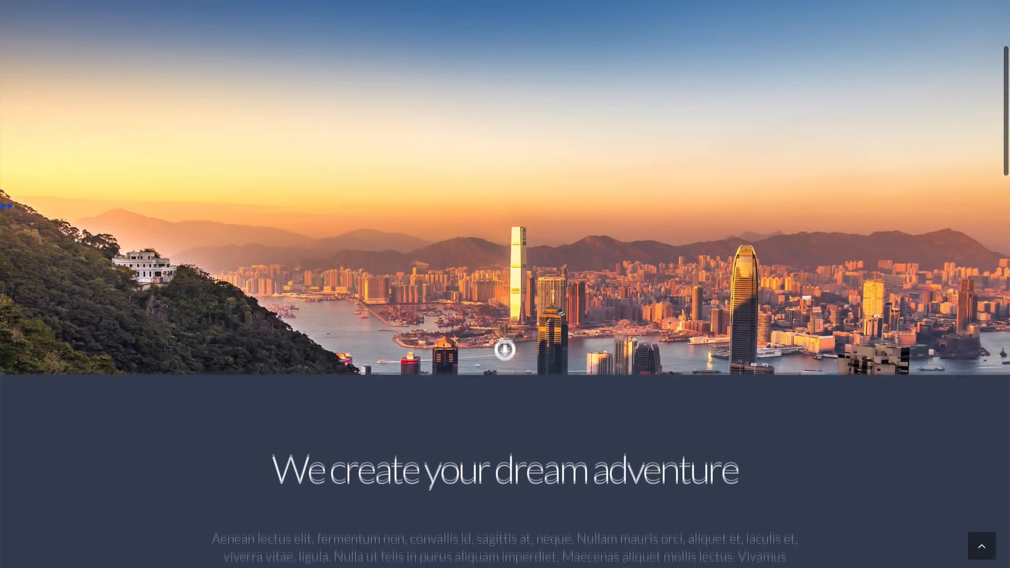
scroll(505, 284, "down", 3)
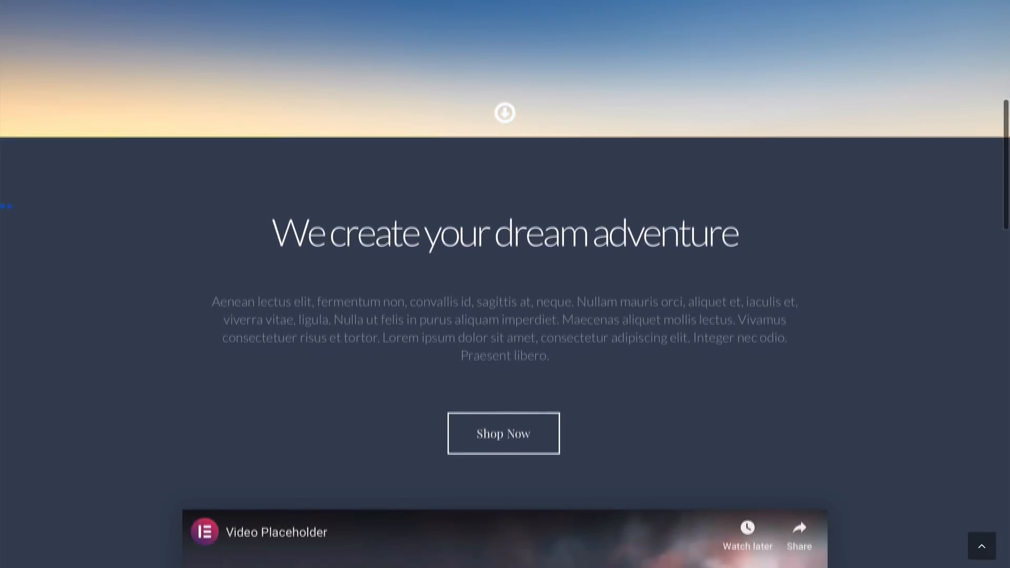
scroll(505, 284, "down", 5)
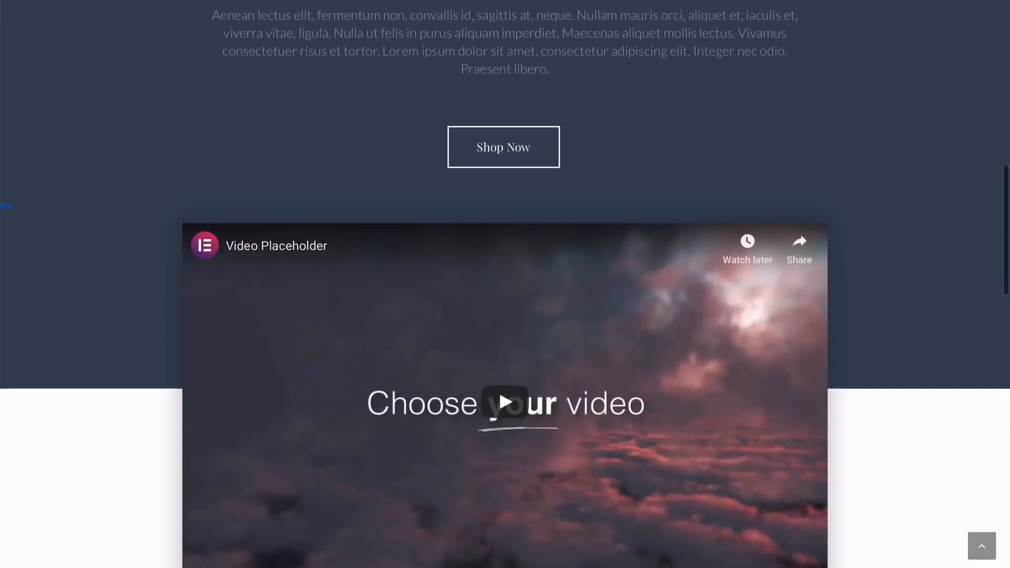
scroll(505, 284, "down", 3)
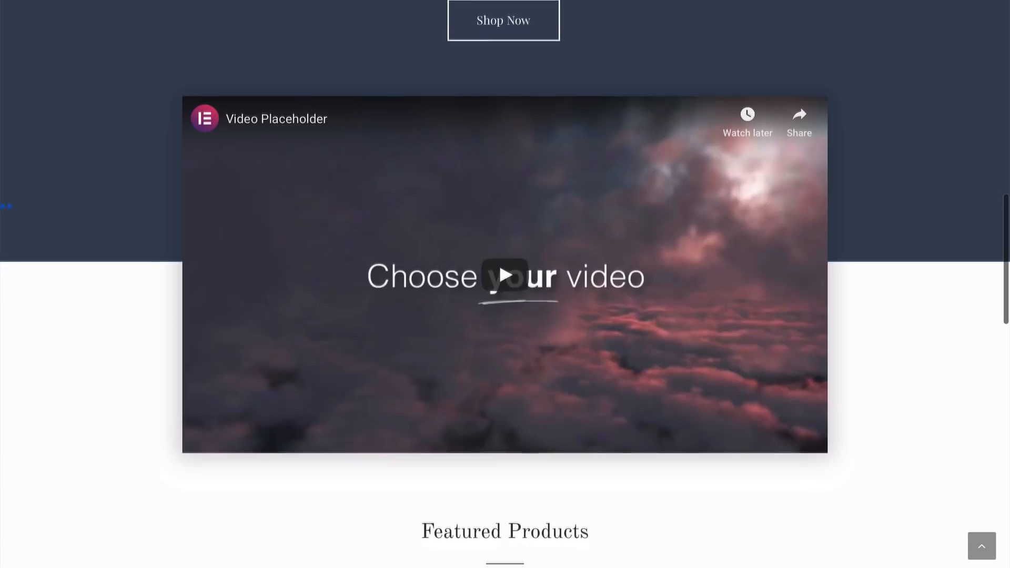
scroll(505, 284, "down", 5)
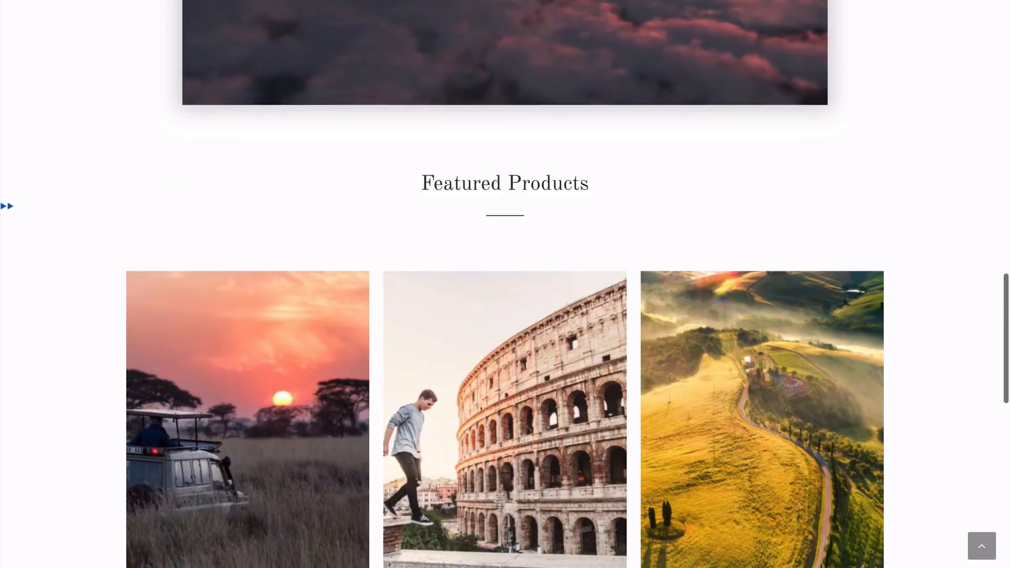
scroll(505, 284, "down", 2)
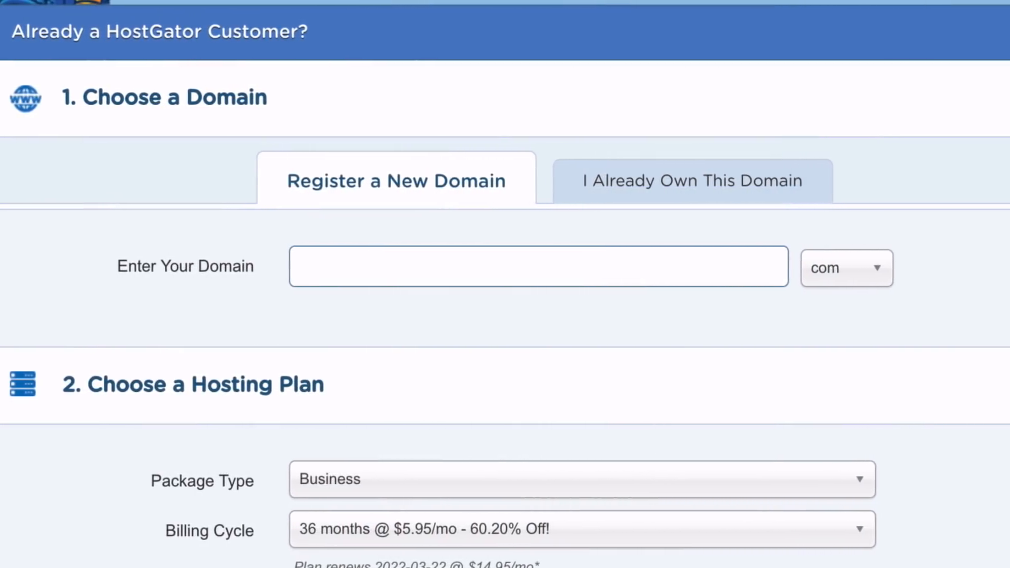
On the HostGator order form, open the domain extension choices and the Business plan's billing cycle options
left_click(862, 271)
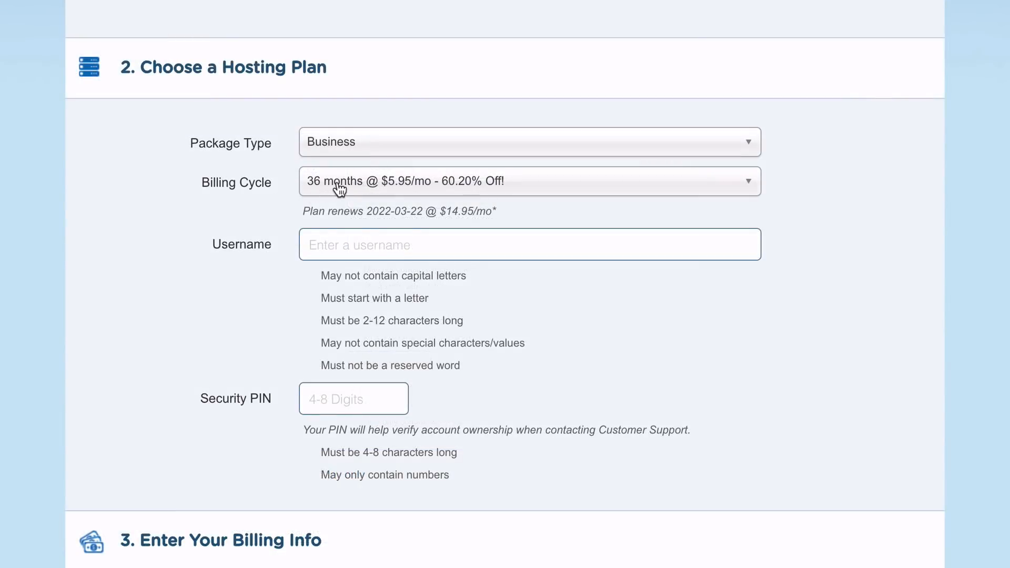
left_click(380, 199)
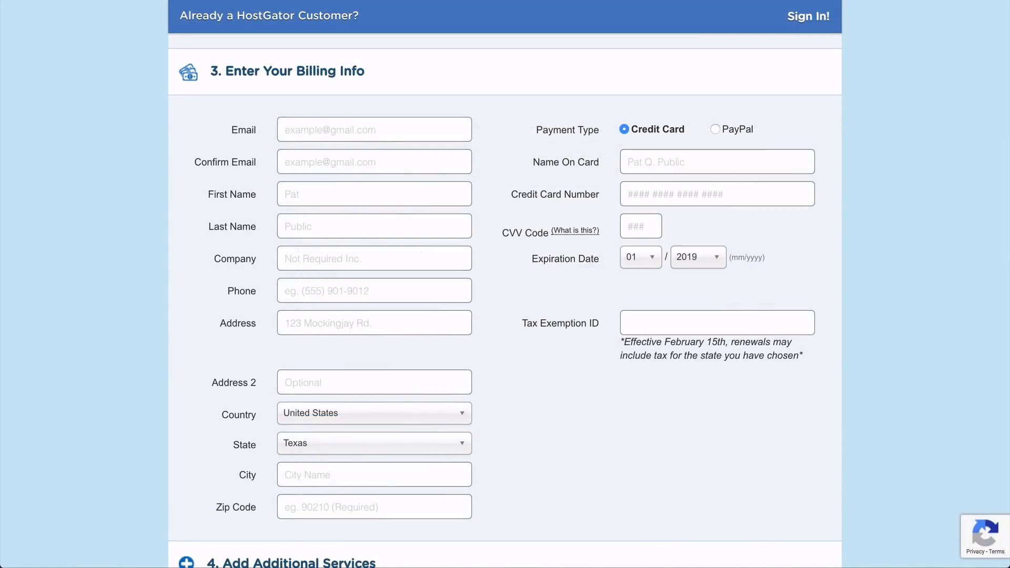
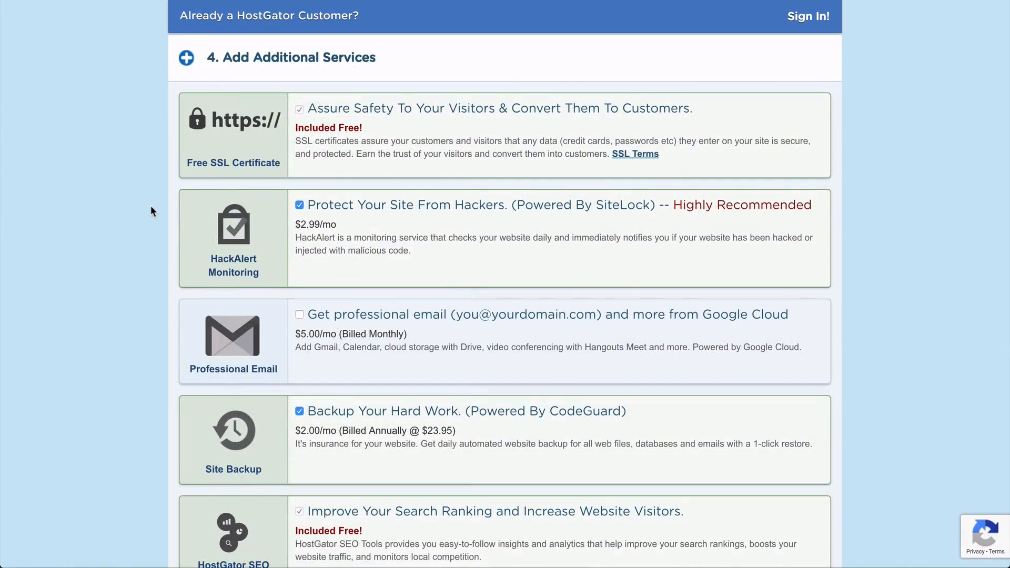
Deselect the HackAlert Monitoring and CodeGuard Site Backup additional services
left_click(299, 206)
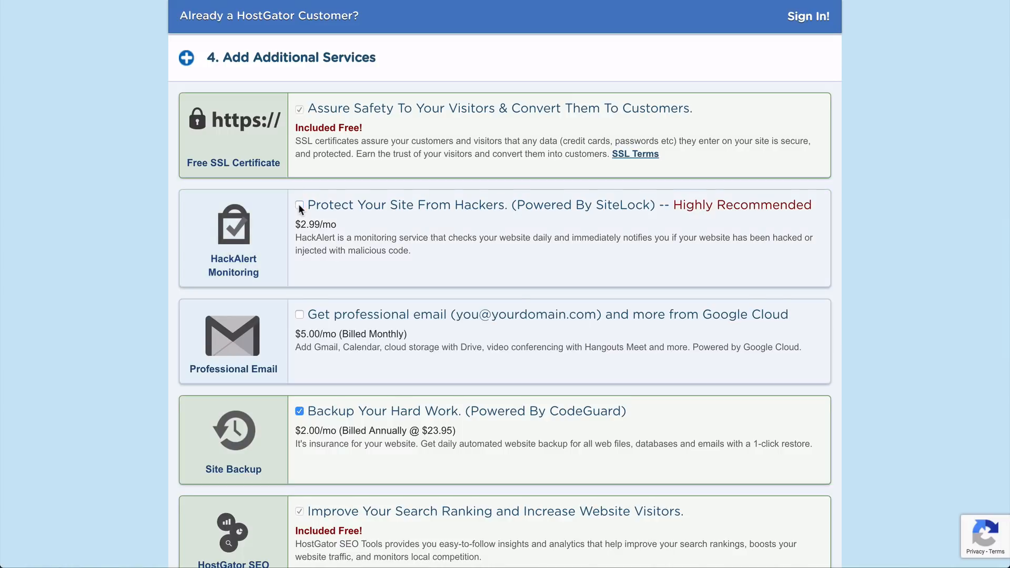
scroll(298, 207, "down", 3)
left_click(299, 277)
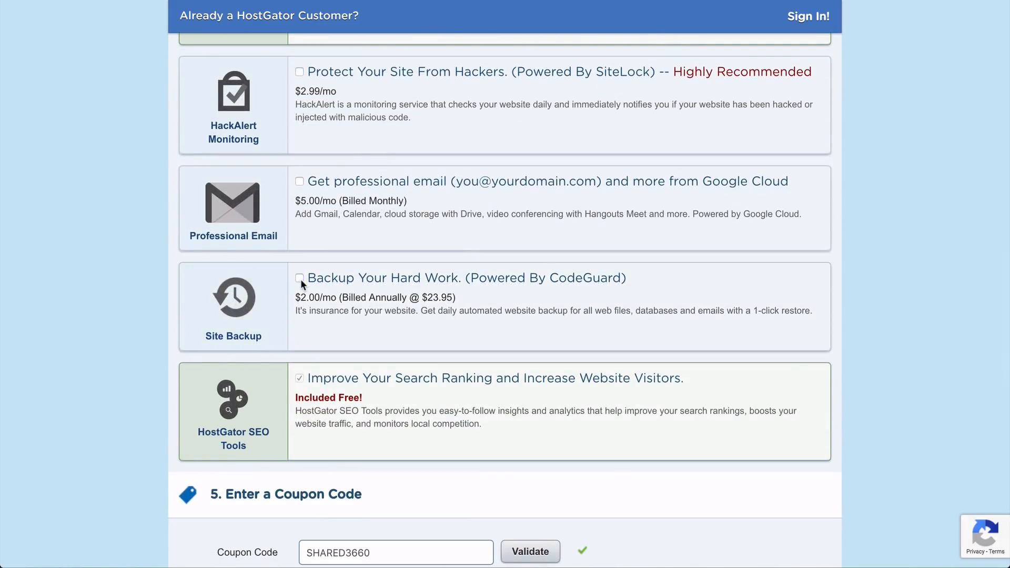
Enter WORDPRESSHERO as the coupon code for the hosting order
scroll(301, 278, "down", 5)
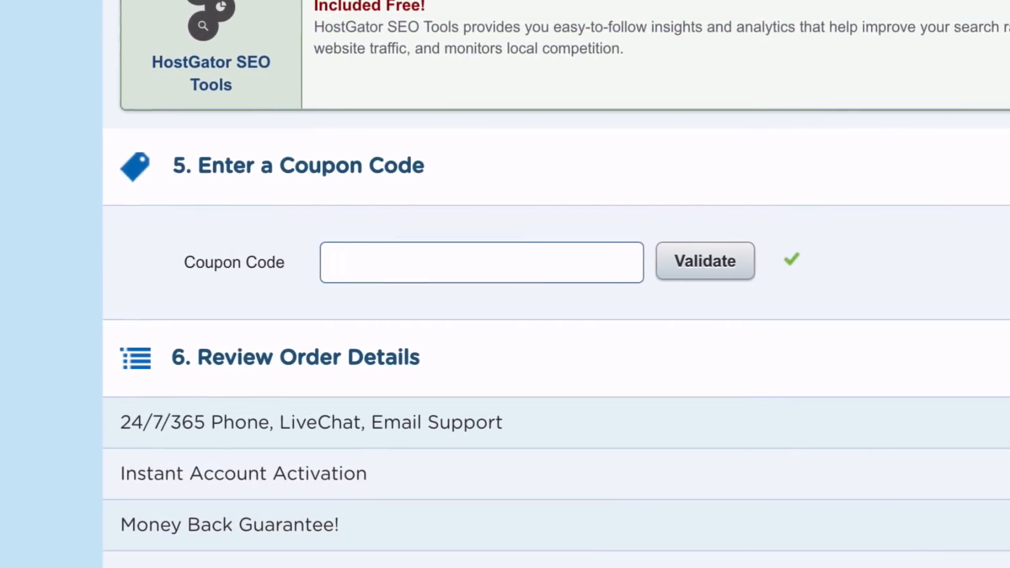
type("WORDPRESSHERO")
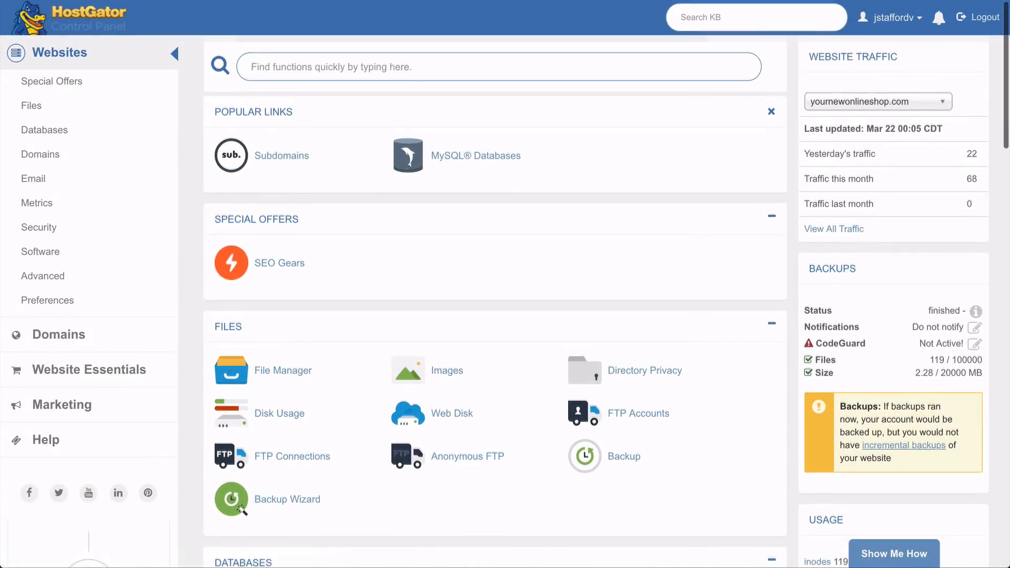
Open QuickInstall from the software section of the hosting control panel
scroll(605, 295, "down", 3)
scroll(605, 295, "down", 5)
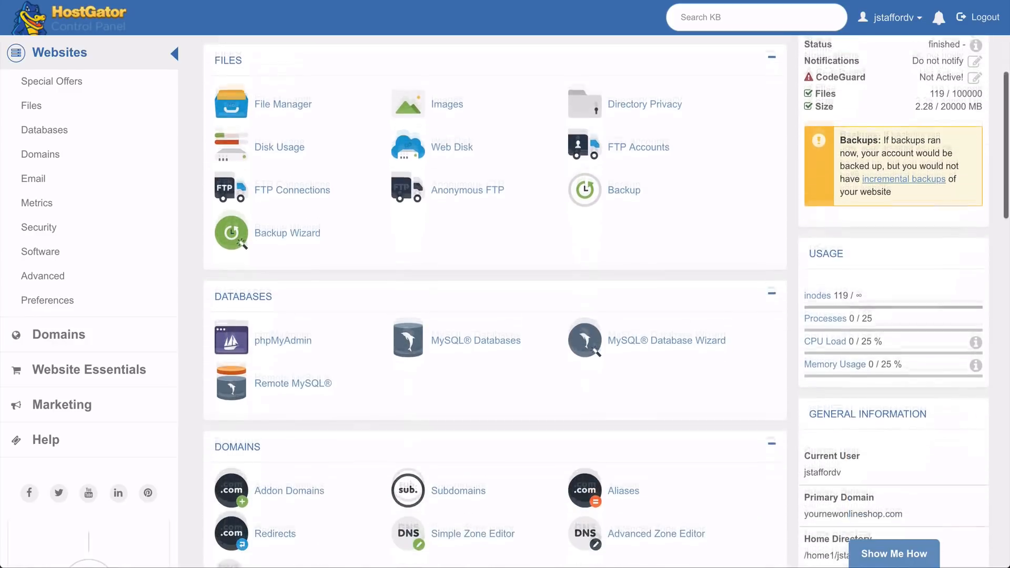
scroll(494, 294, "down", 5)
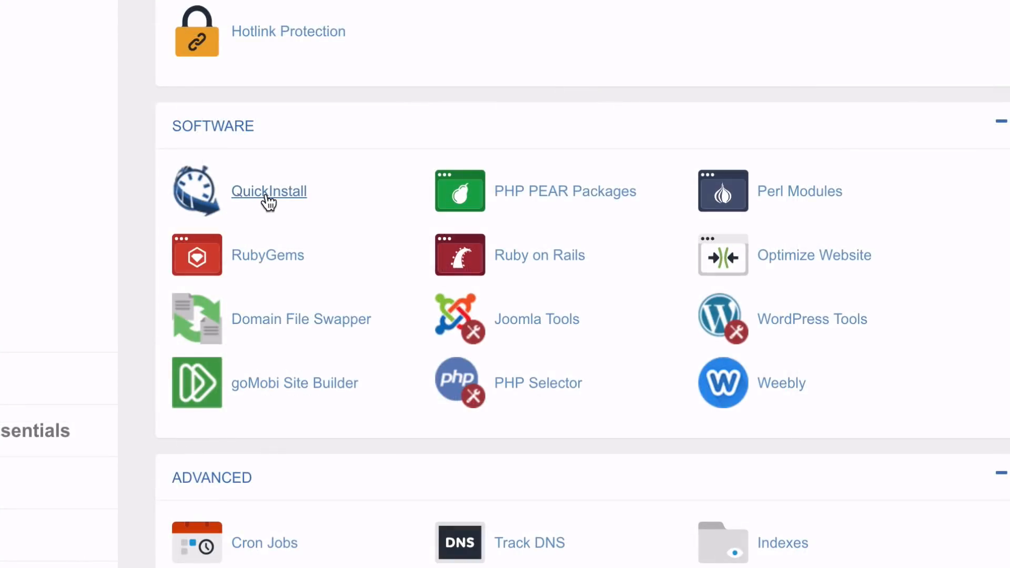
left_click(269, 200)
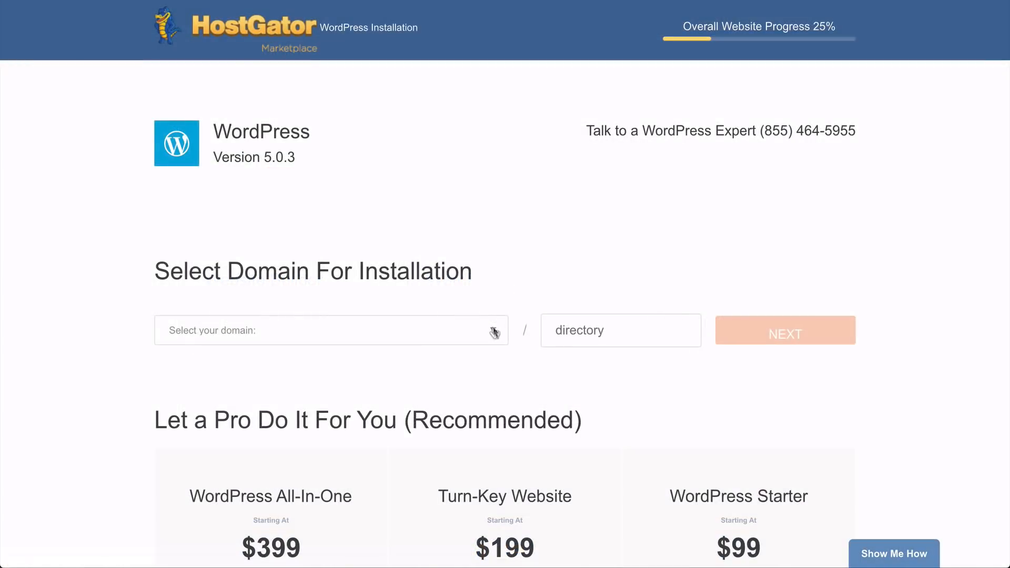
Start a WordPress installation on the yournewonlineshop.com domain without specifying a directory
left_click(490, 333)
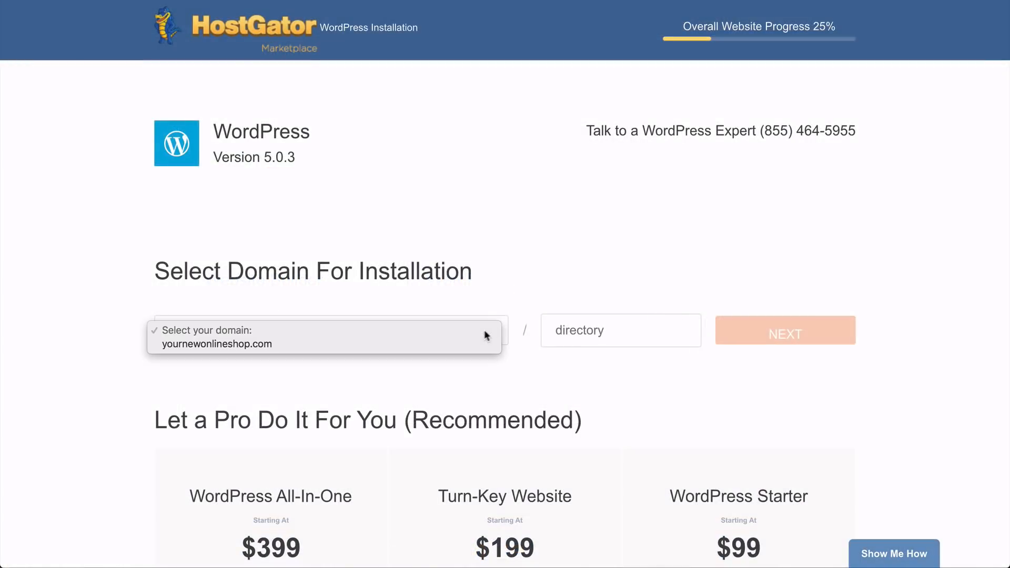
left_click(467, 344)
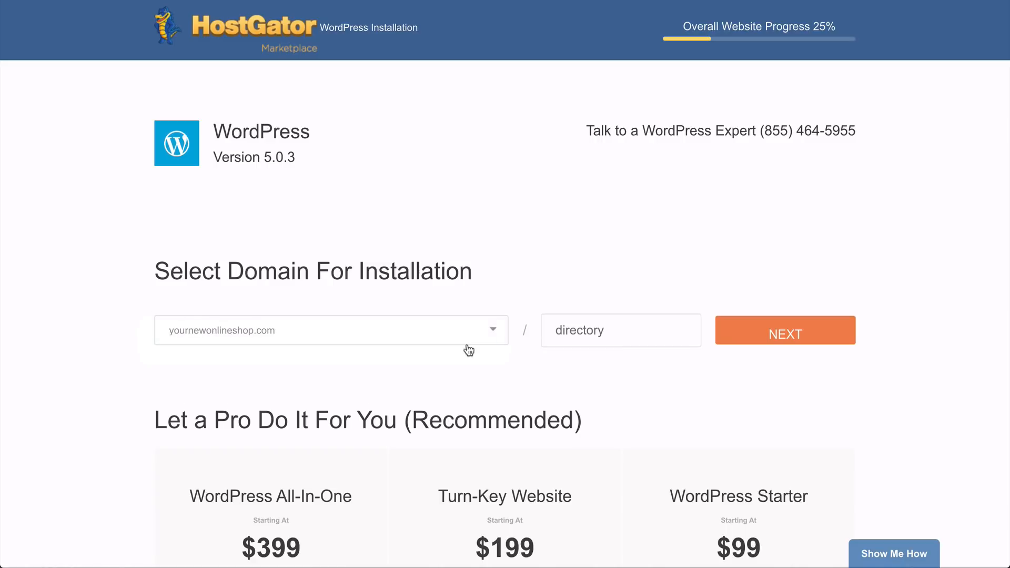
left_click(768, 342)
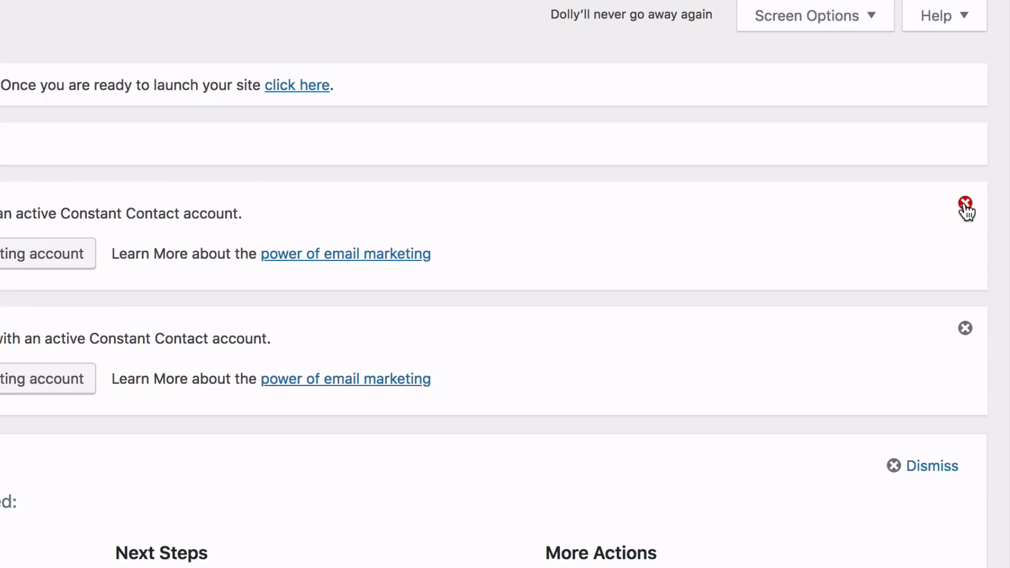
Dismiss the Constant Contact notices on the WordPress dashboard
left_click(984, 152)
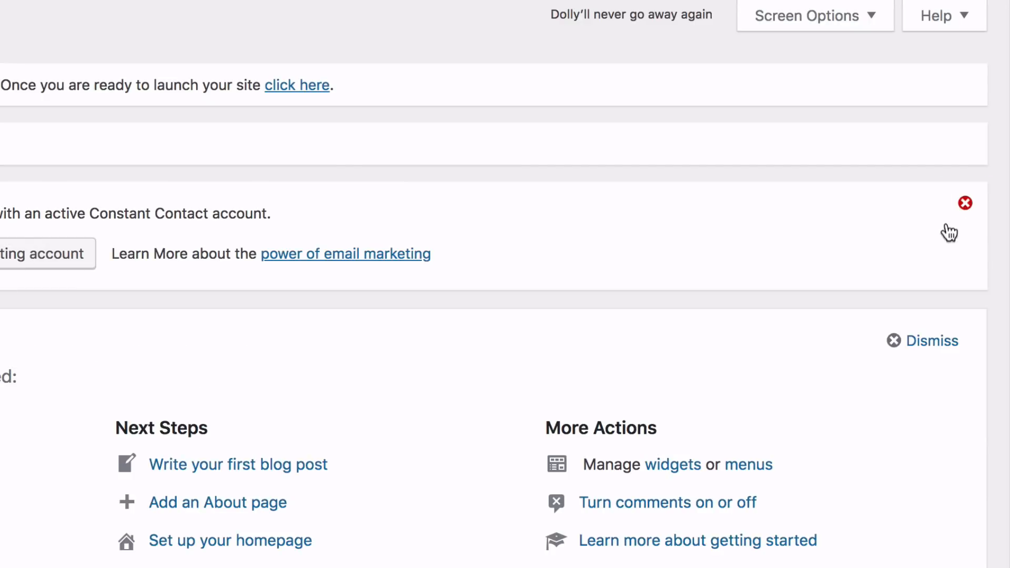
left_click(964, 204)
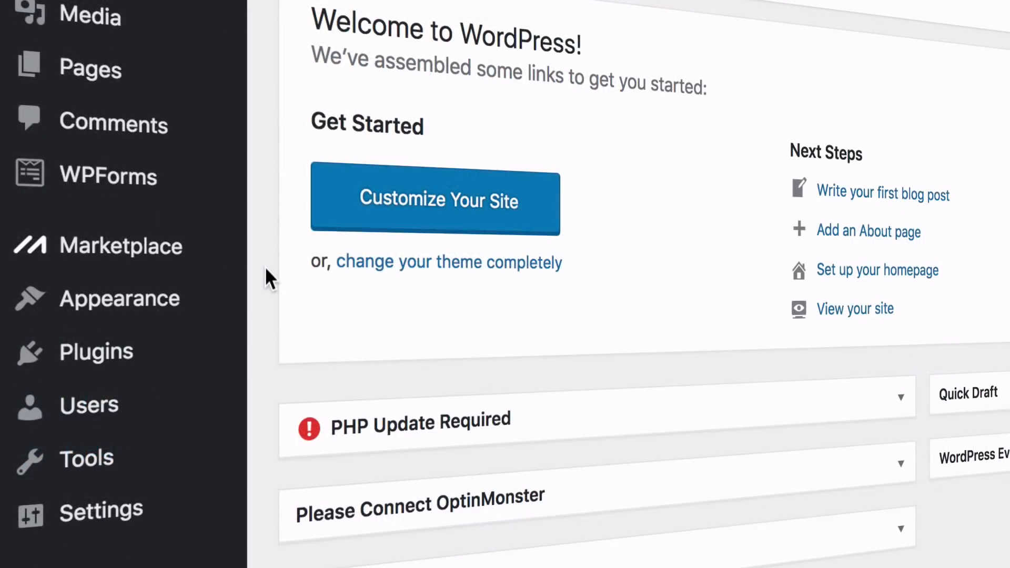
Find the OceanWP theme among the new themes, install it and activate it
mouse_move(221, 300)
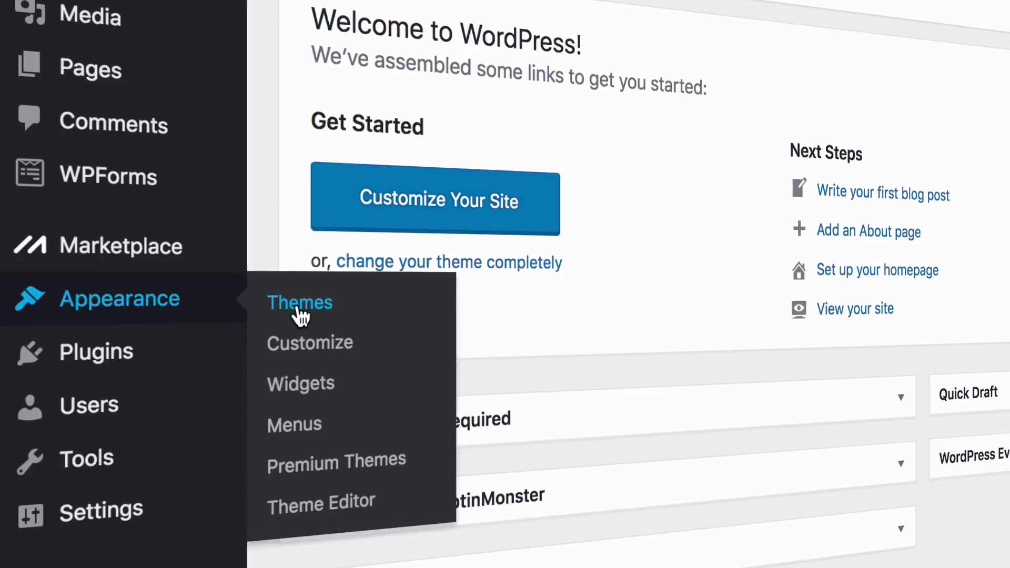
left_click(300, 305)
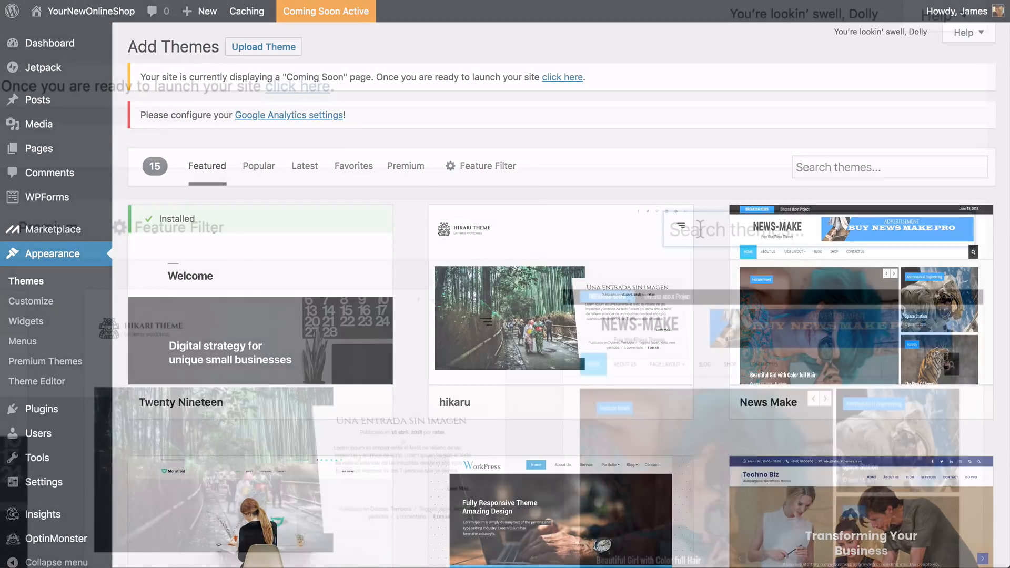
left_click(816, 167)
type("oce")
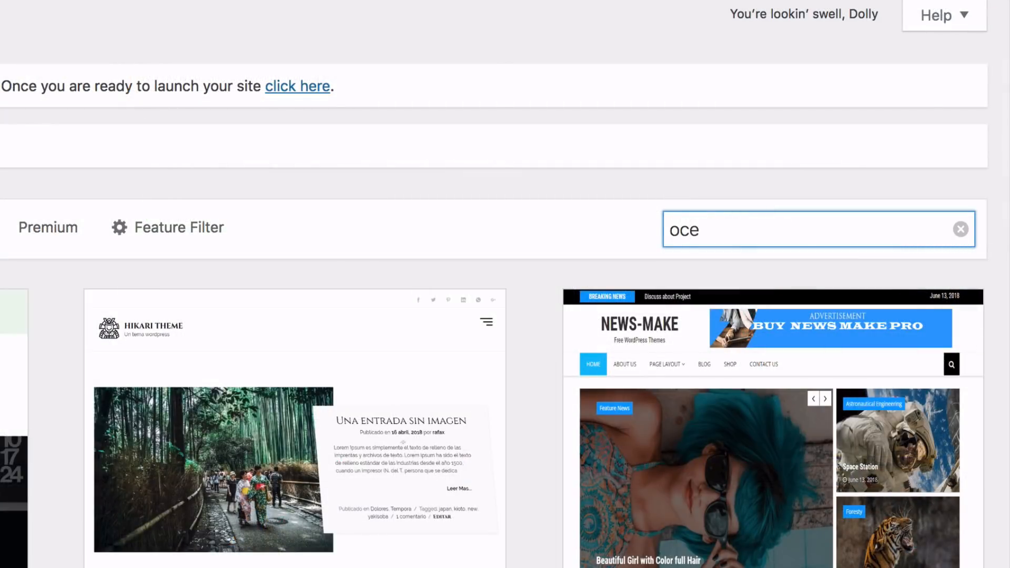
type("anwp")
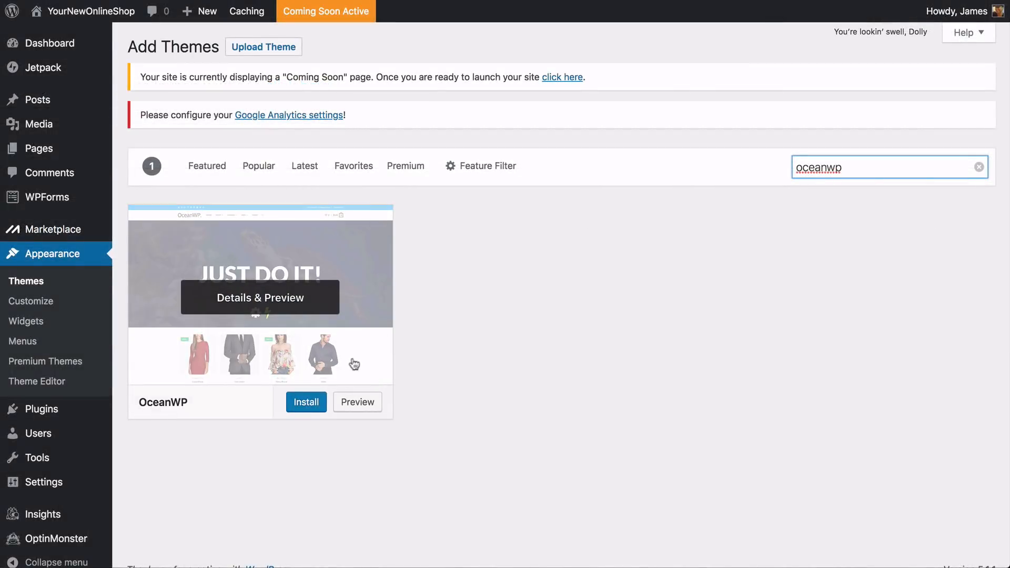
left_click(307, 408)
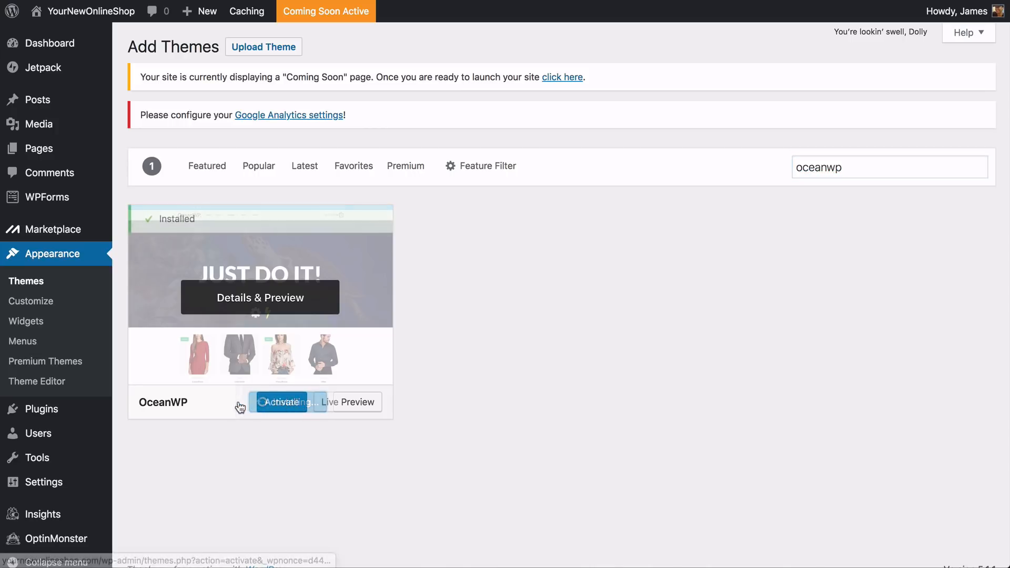
left_click(281, 406)
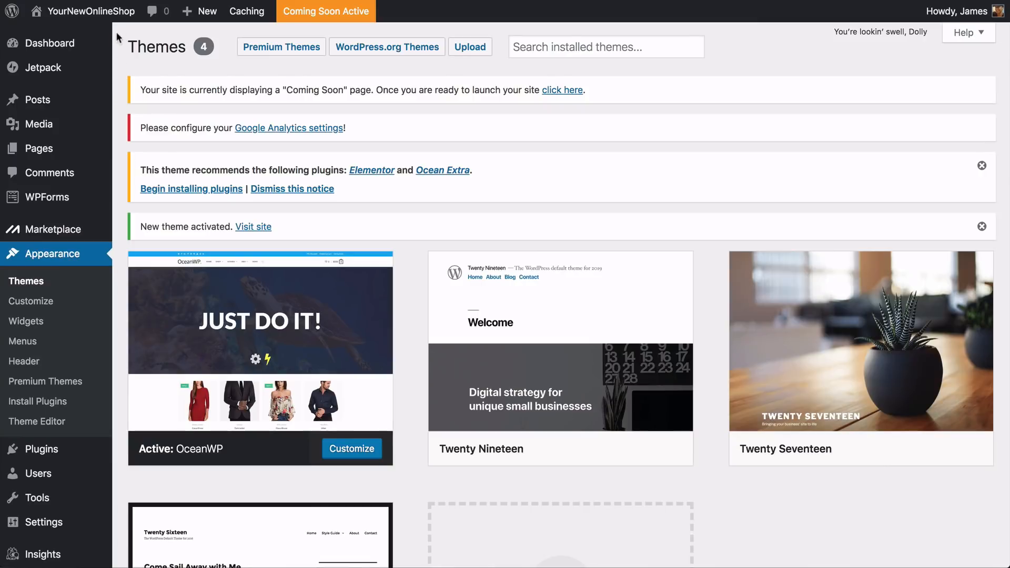
Visit the YourNewOnlineShop site in a new browser tab and look over its front page with the new theme
mouse_move(113, 21)
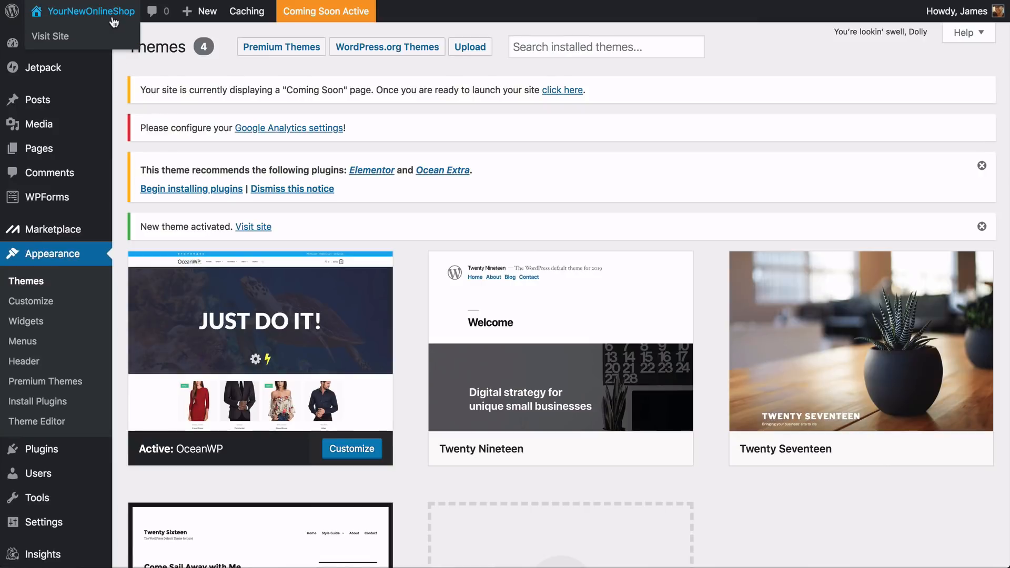
right_click(79, 37)
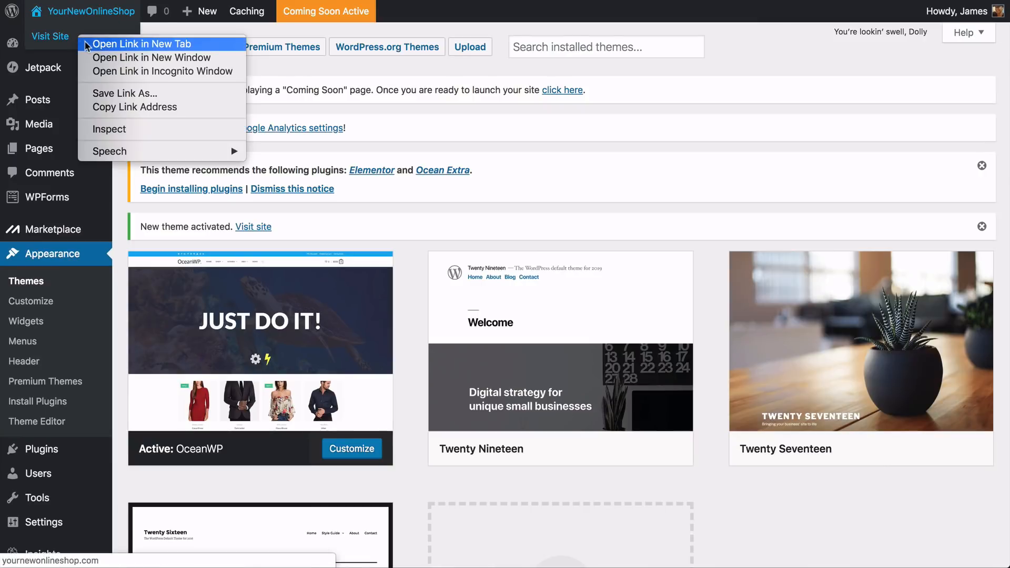
left_click(141, 43)
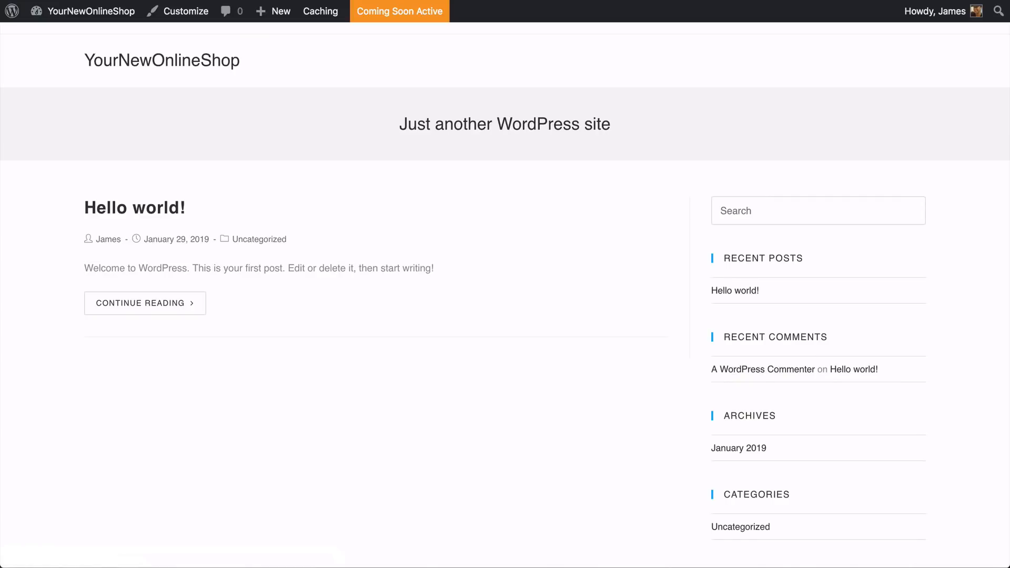
scroll(505, 284, "down", 5)
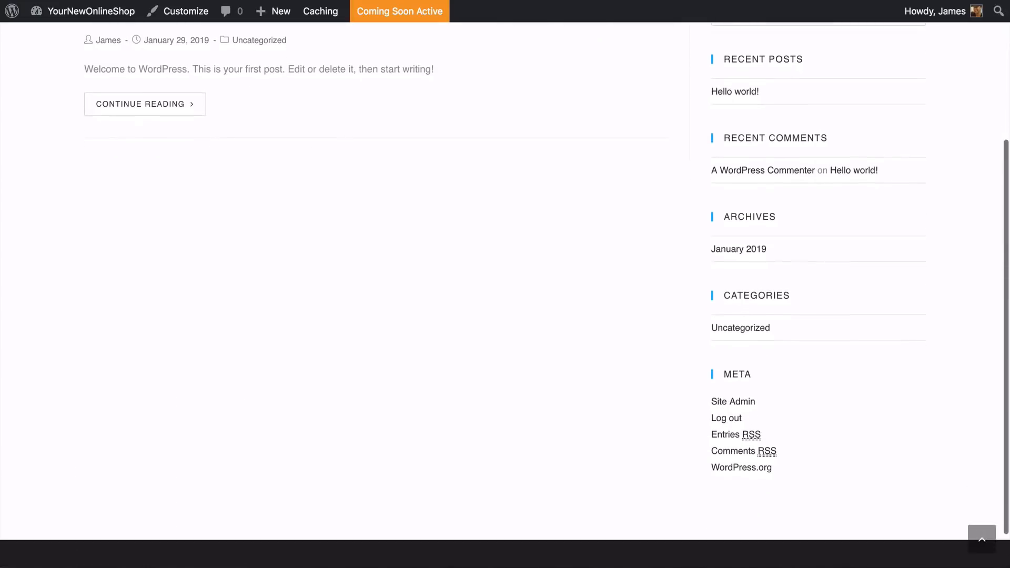
scroll(505, 284, "up", 5)
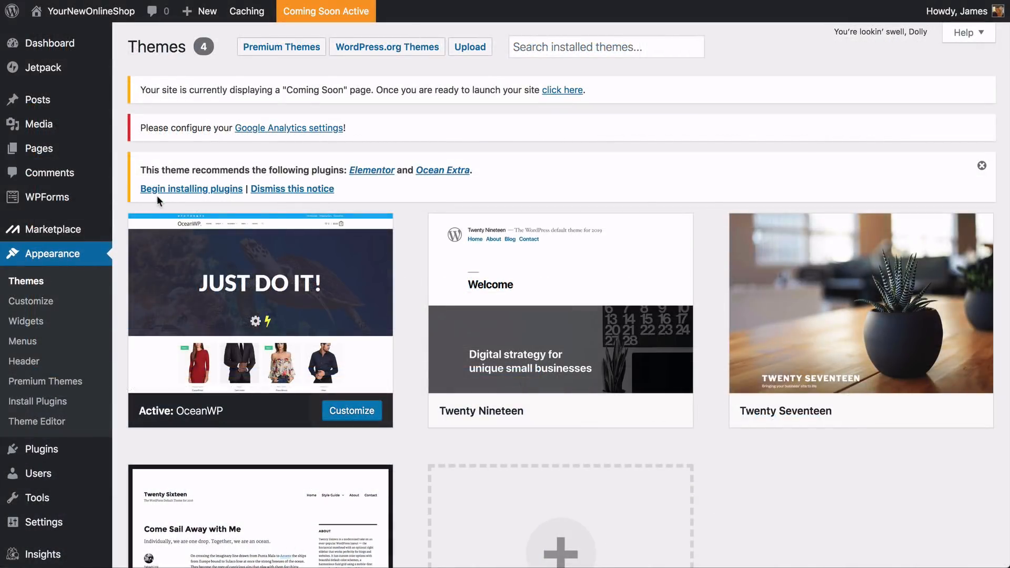
Bulk install the theme's recommended plugins, Elementor and Ocean Extra
left_click(192, 194)
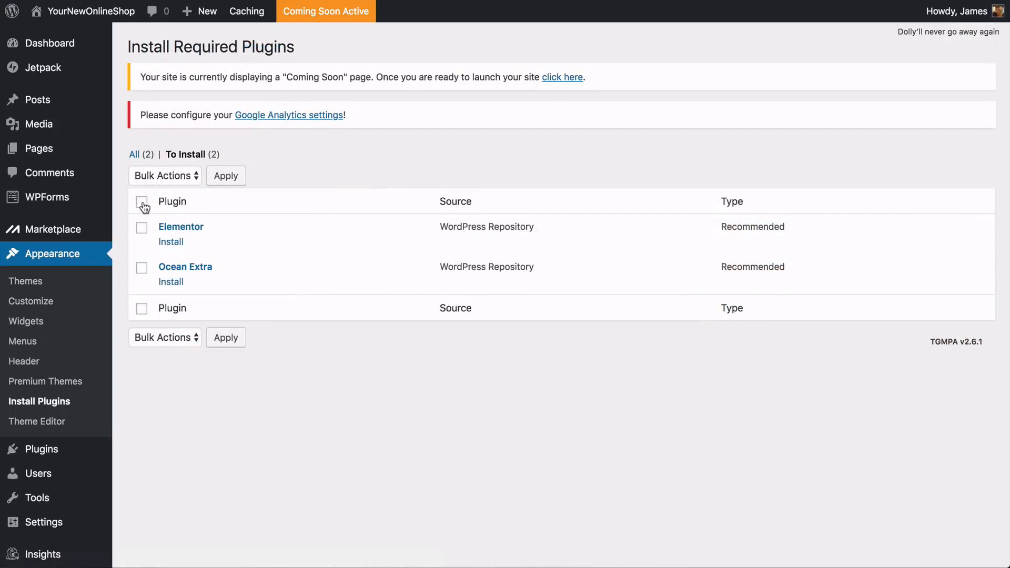
left_click(142, 203)
left_click(178, 177)
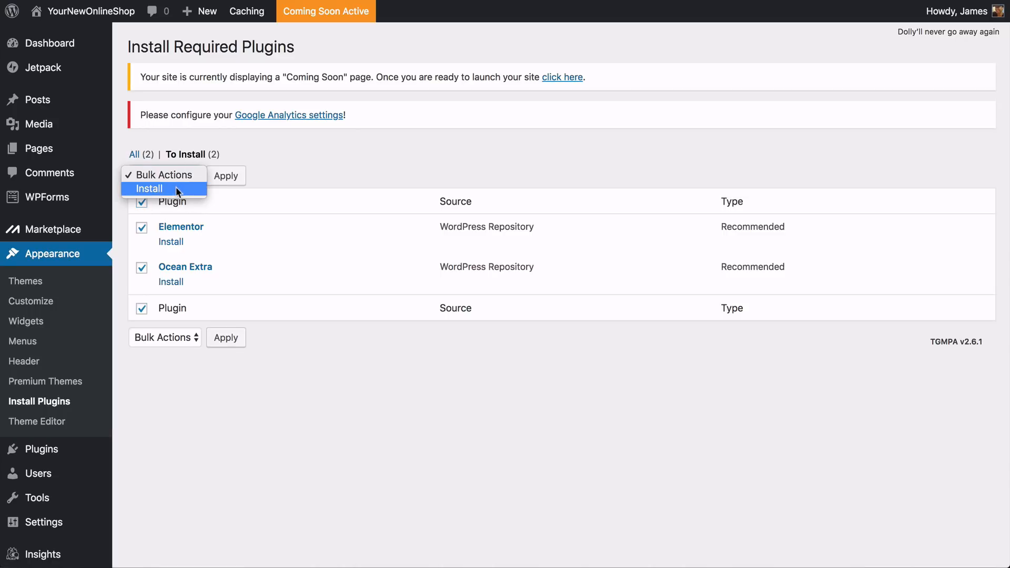
left_click(176, 187)
left_click(227, 184)
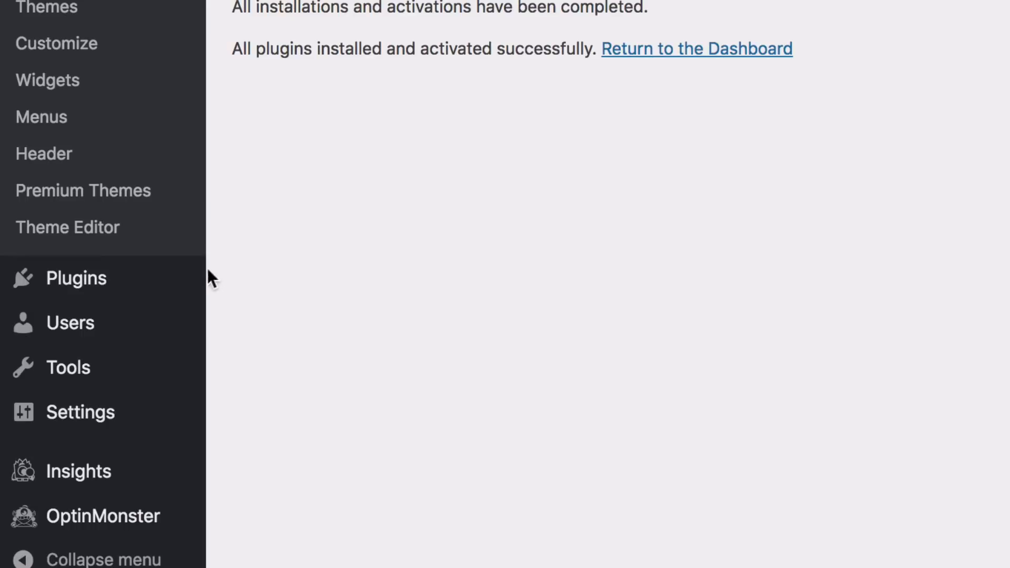
Search the new plugins for "envato elements", then install and activate Envato Elements – Template Kits (Beta)
mouse_move(99, 432)
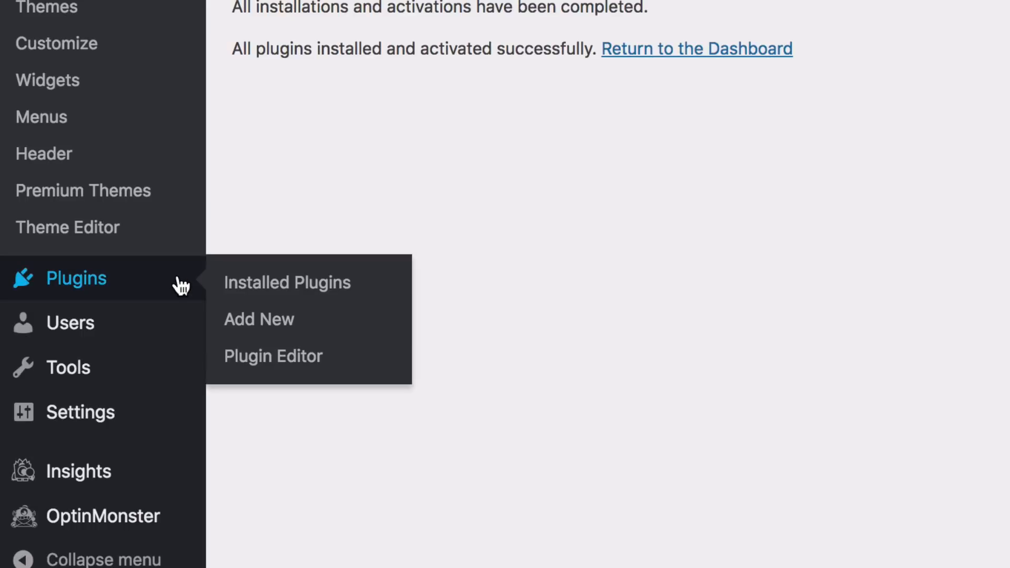
left_click(257, 326)
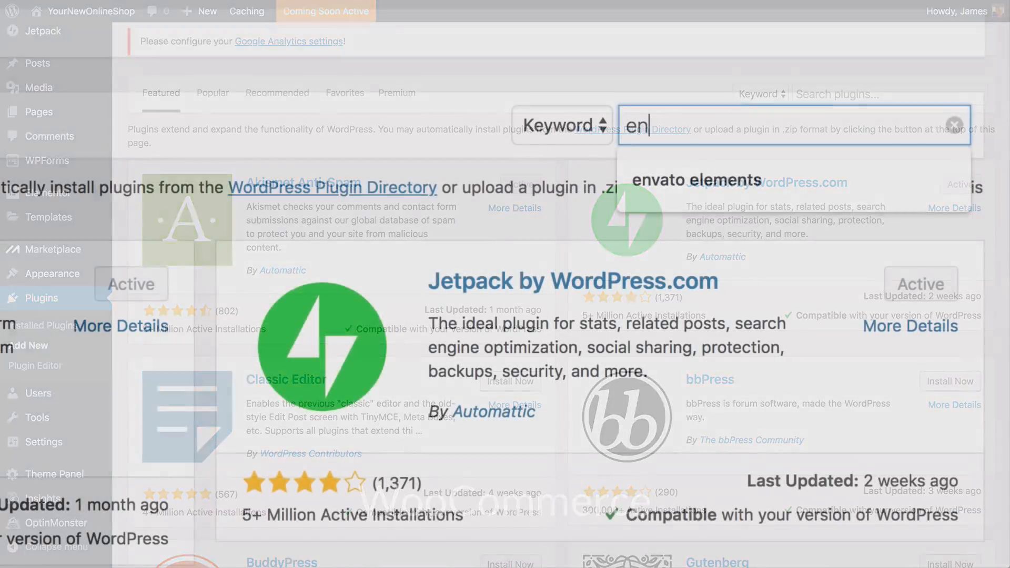
type("vato elements")
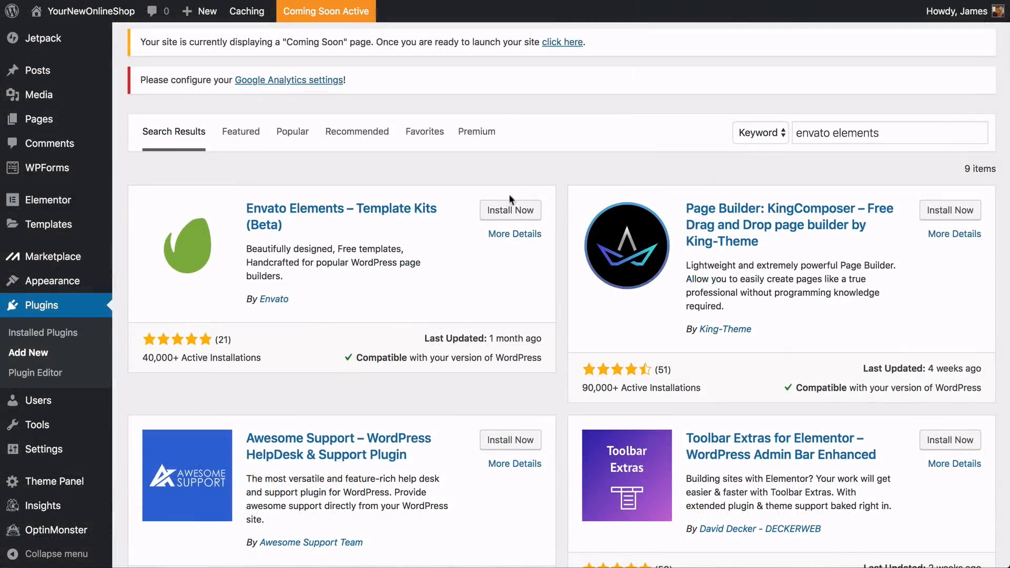
left_click(507, 211)
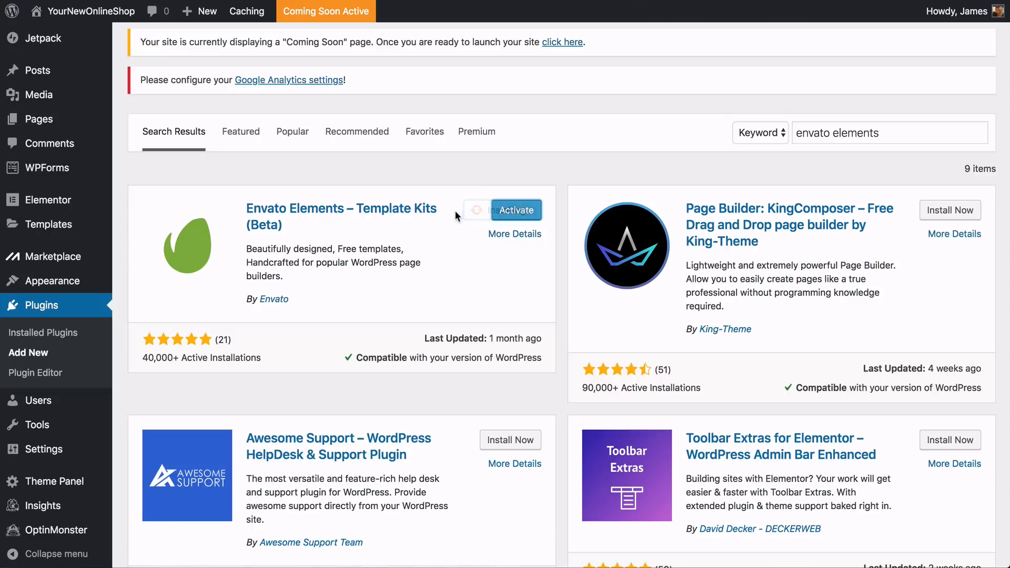
left_click(506, 213)
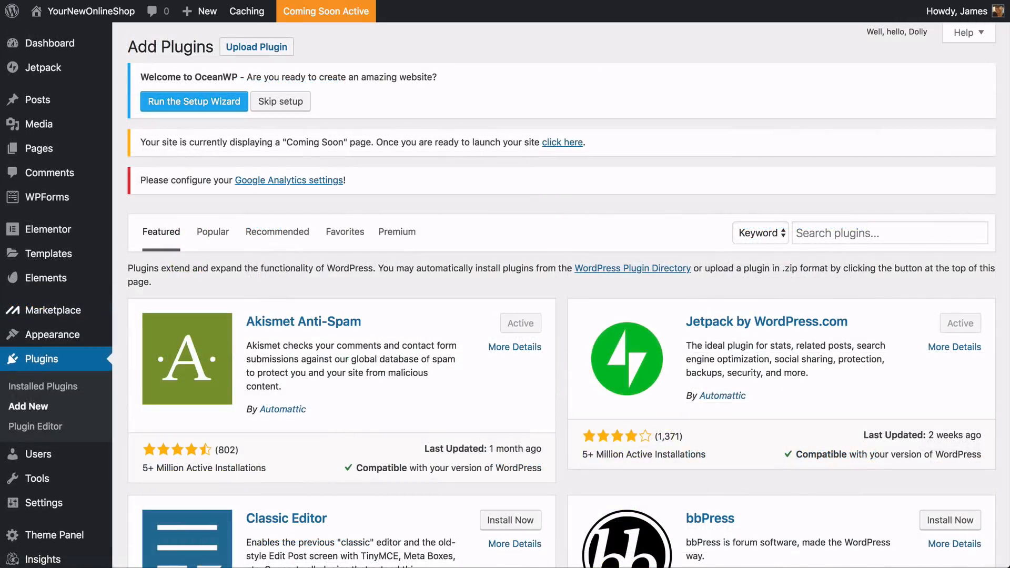
Search the plugins for "woocommerce", then install and activate the WooCommerce plugin
left_click(889, 233)
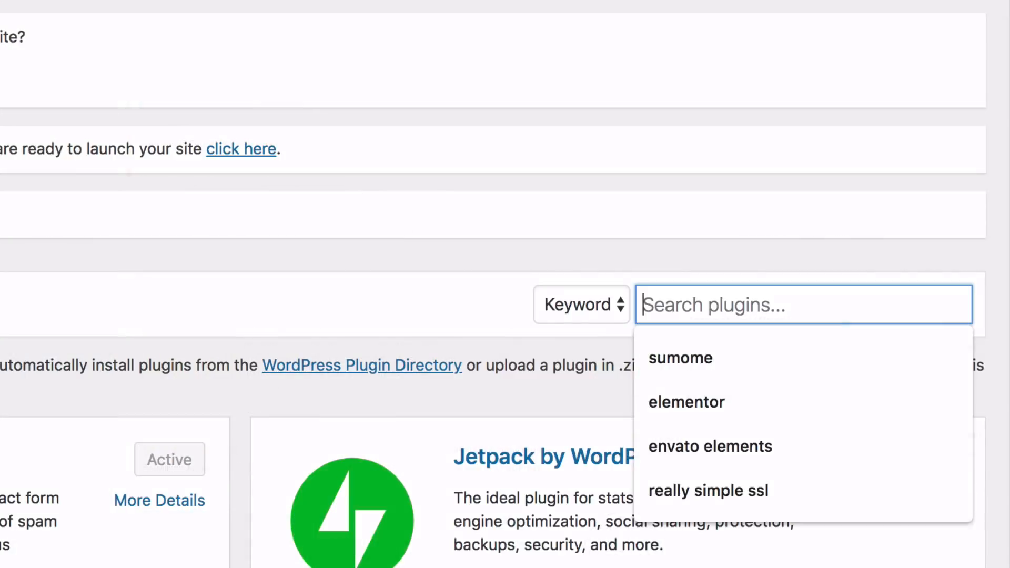
type("woocom")
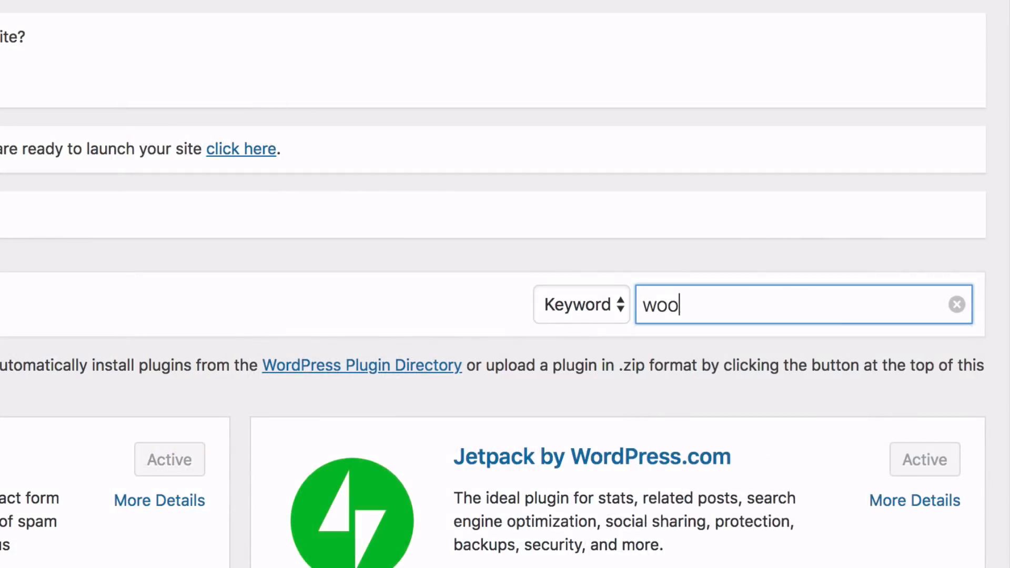
type("merce")
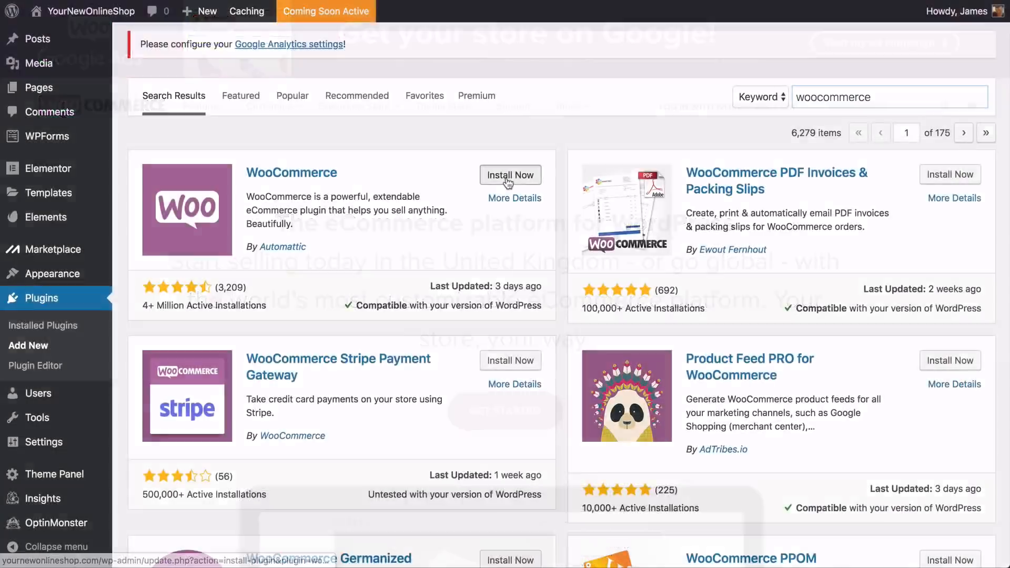
left_click(509, 175)
left_click(508, 179)
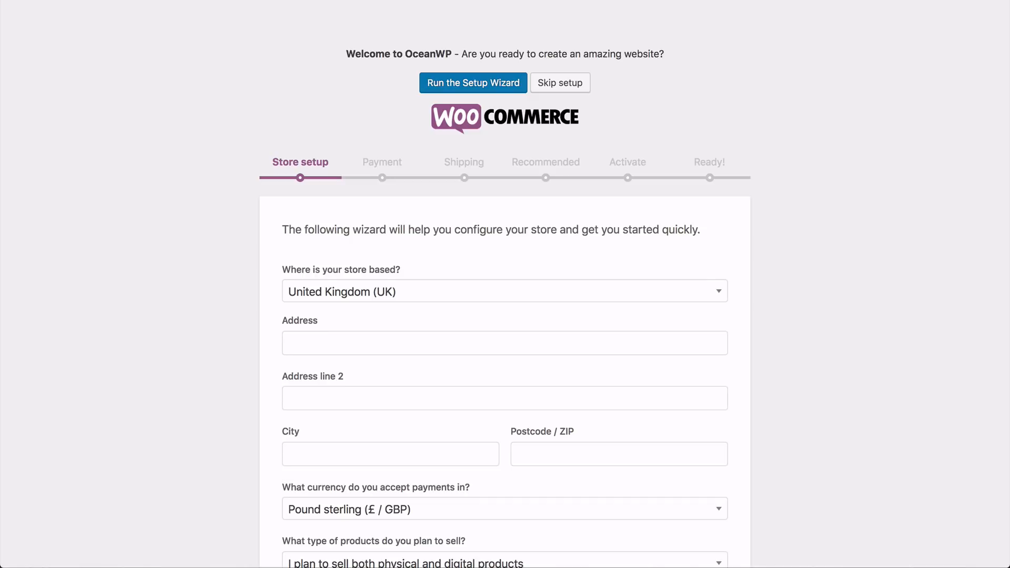
Complete the store setup form with United States (US) as location, the store's address, and both physical and digital products as product type
left_click(312, 296)
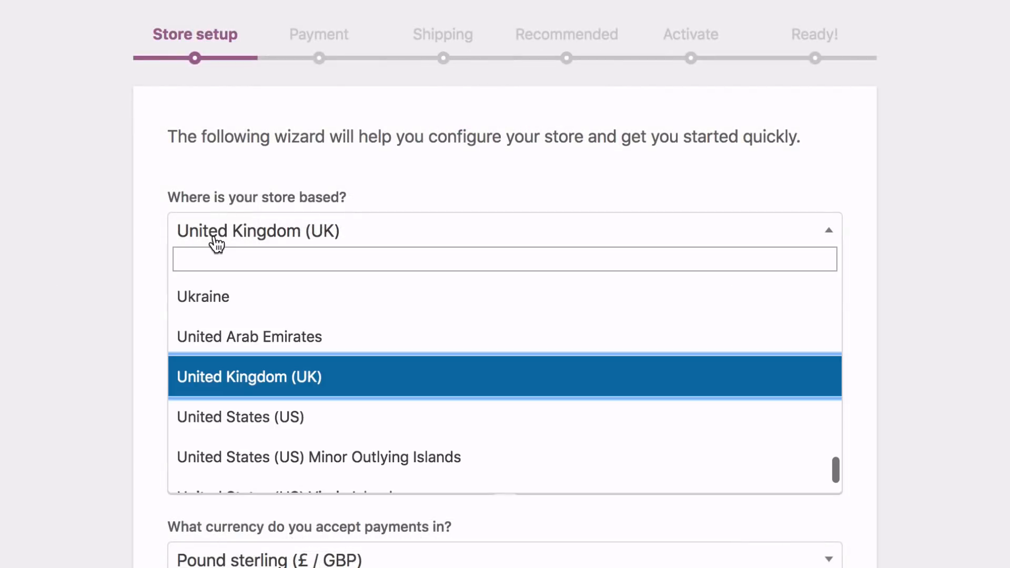
left_click(240, 423)
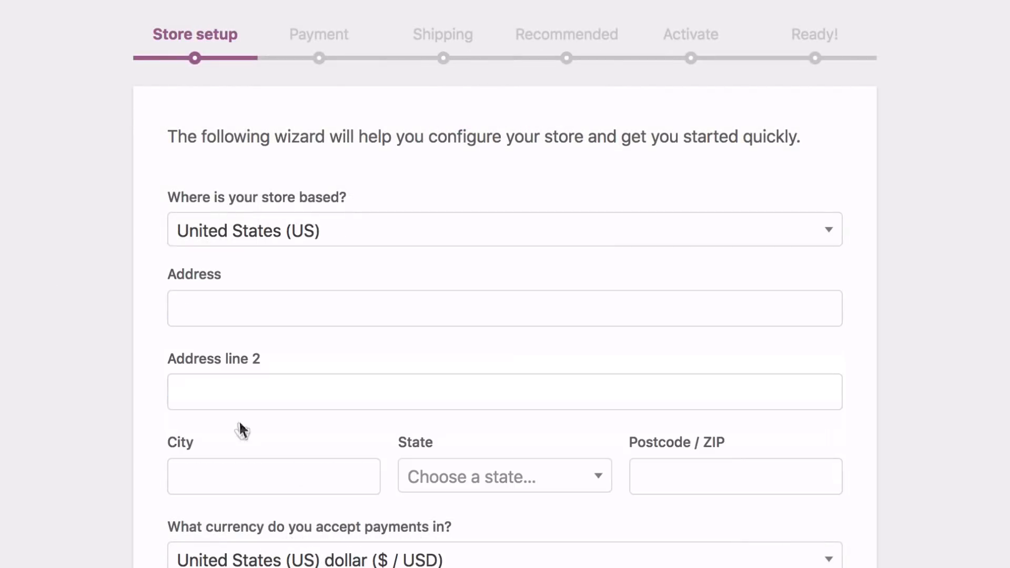
left_click(113, 314)
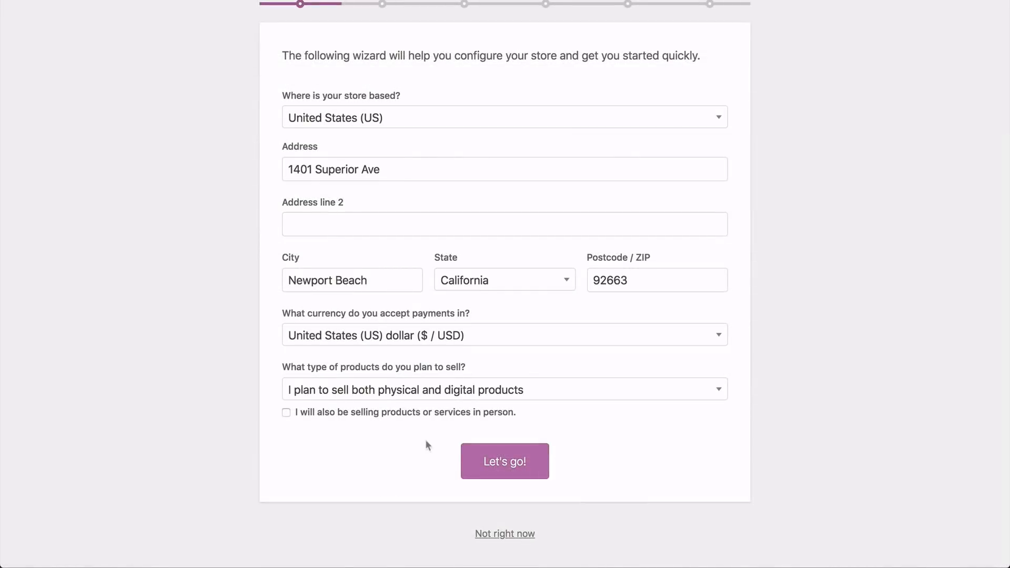
left_click(437, 392)
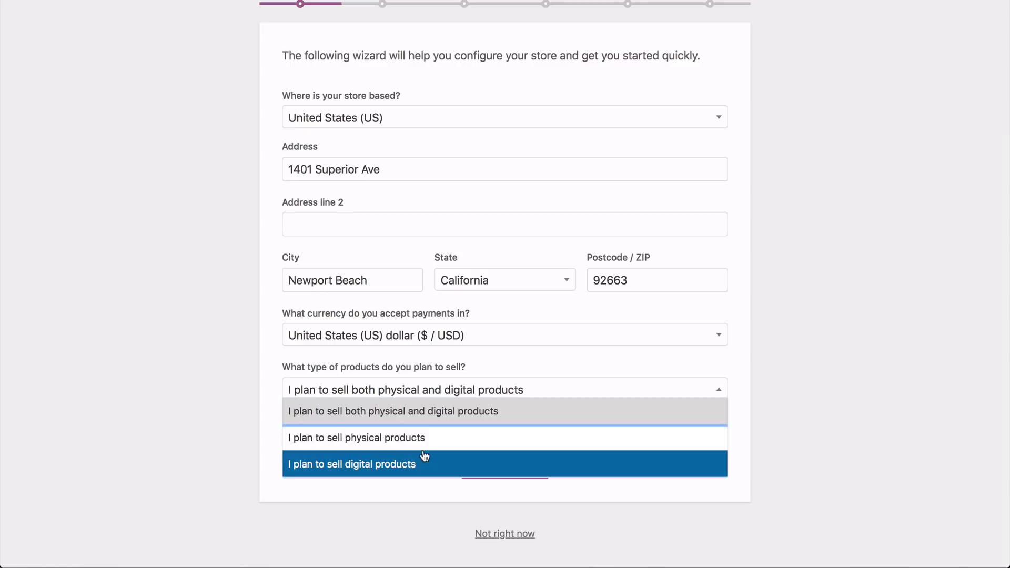
left_click(425, 417)
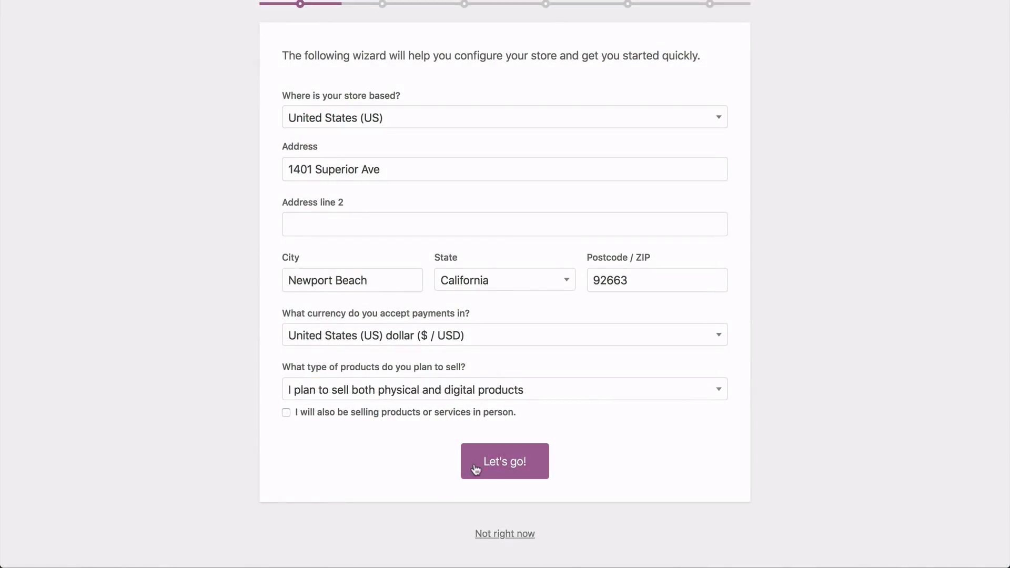
Submit the store details, expand the offline payment options, and complete the payment setup with Stripe and PayPal enabled
left_click(489, 470)
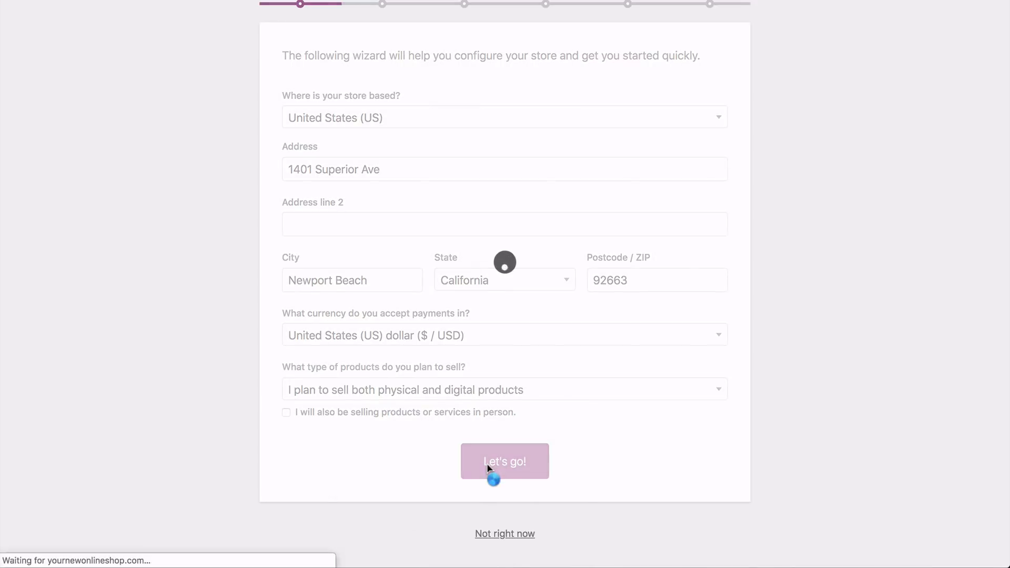
scroll(505, 284, "down", 5)
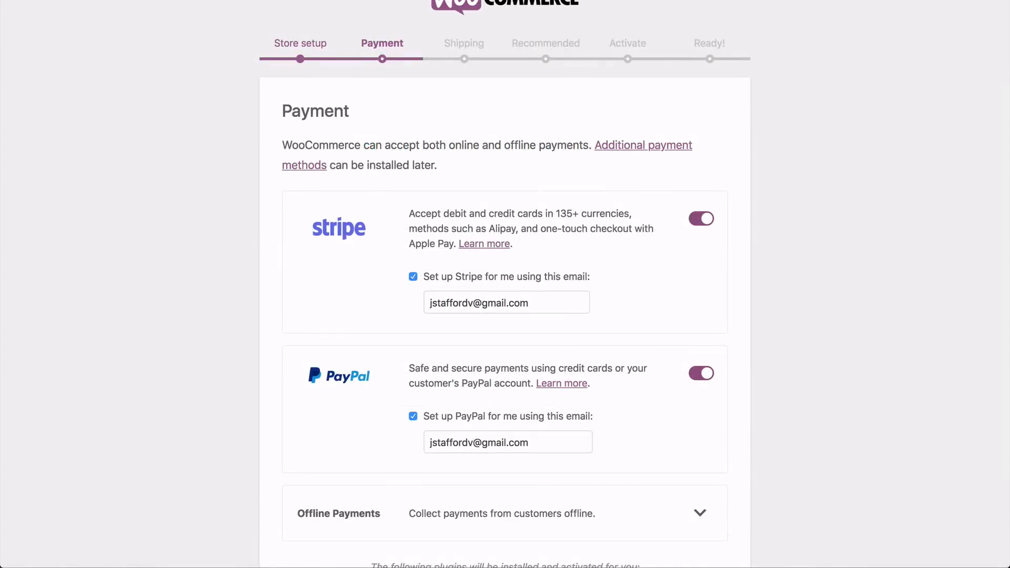
scroll(505, 284, "down", 3)
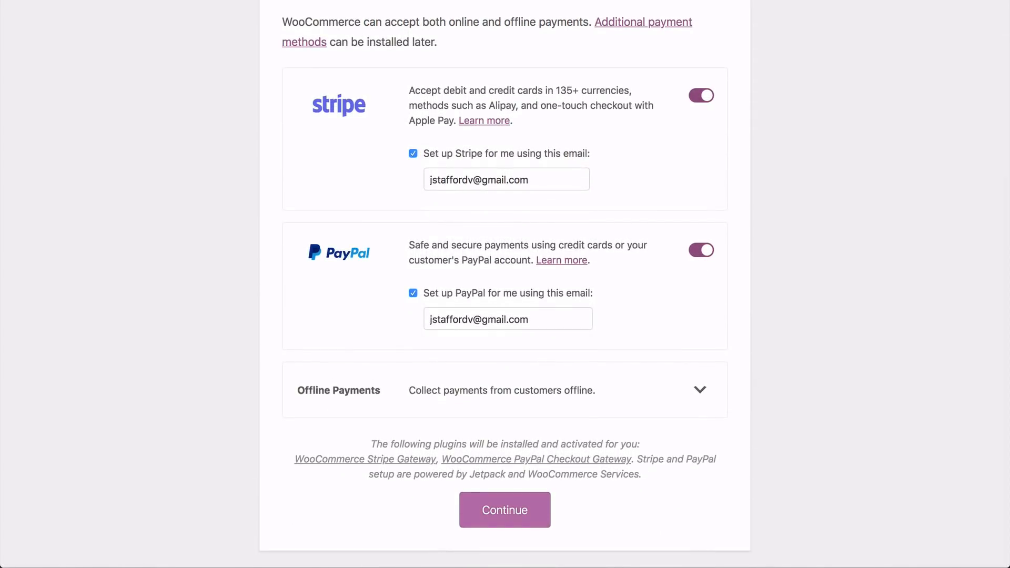
left_click(702, 392)
scroll(705, 394, "down", 3)
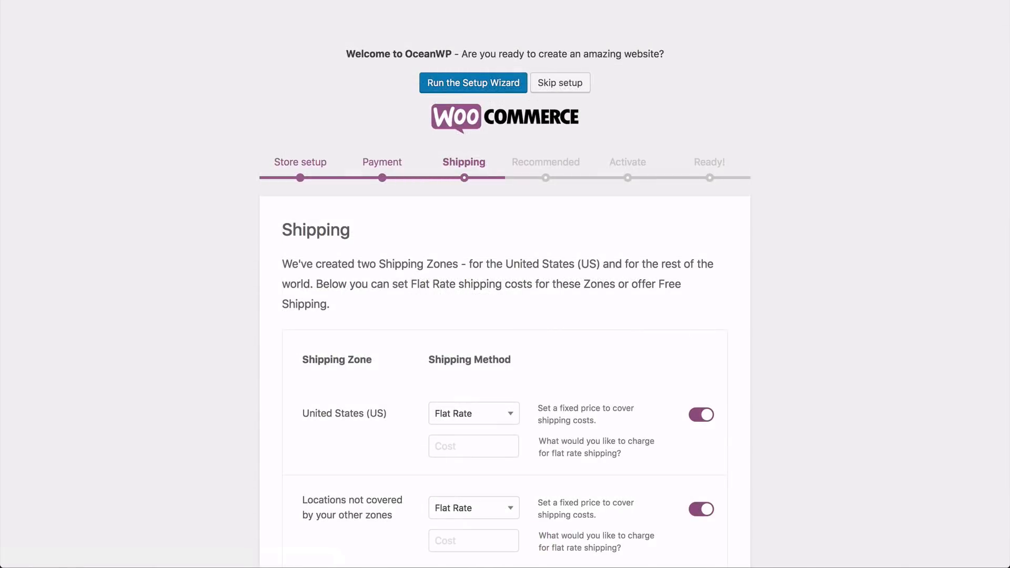
Set United States (US) shipping to Free Shipping, turn off shipping for other locations, and deselect printing shipping labels at home
scroll(505, 284, "down", 5)
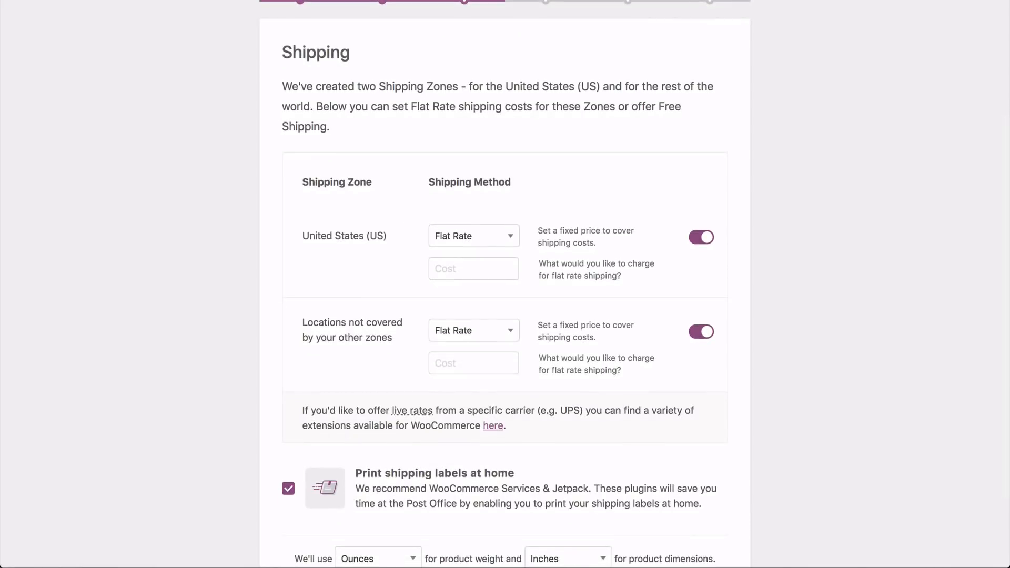
left_click(476, 240)
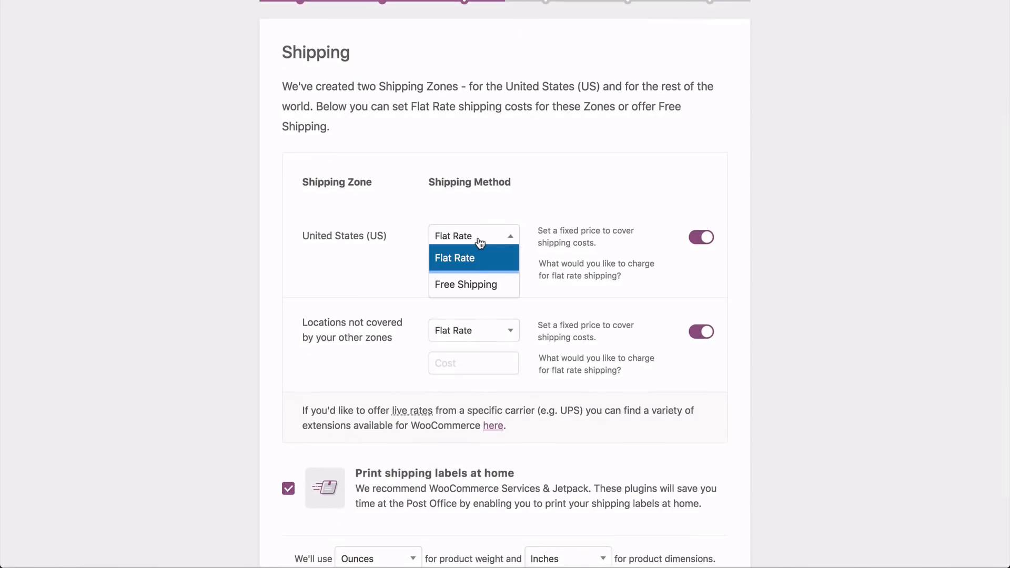
left_click(474, 286)
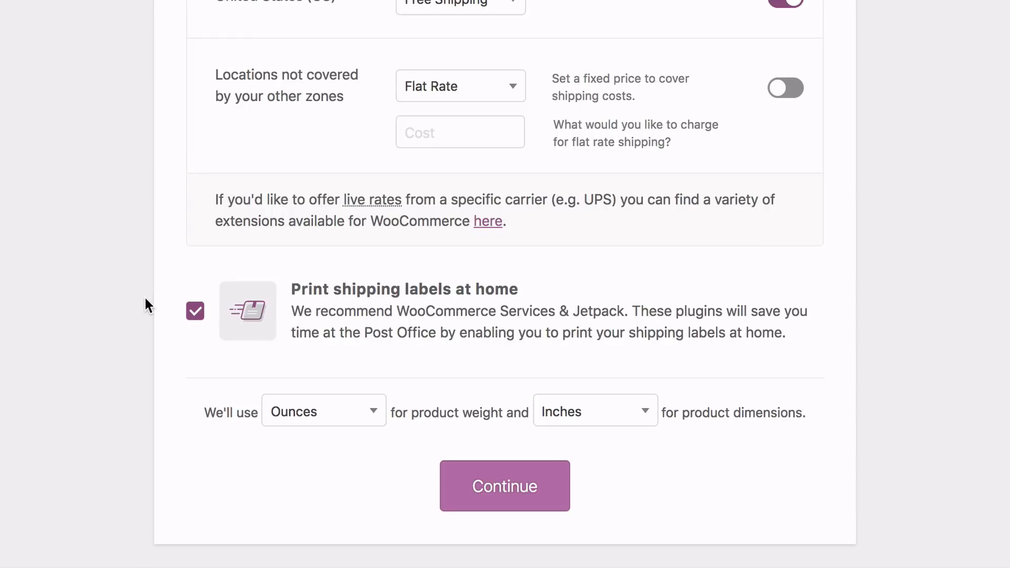
left_click(195, 311)
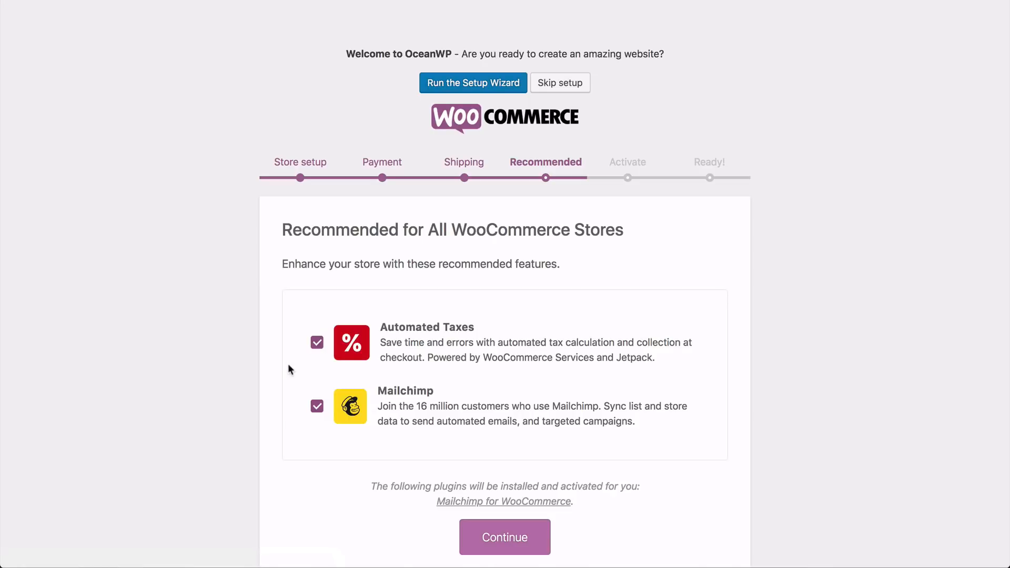
Deselect the recommended Automated Taxes and Mailchimp features and continue the store setup
left_click(316, 346)
left_click(317, 407)
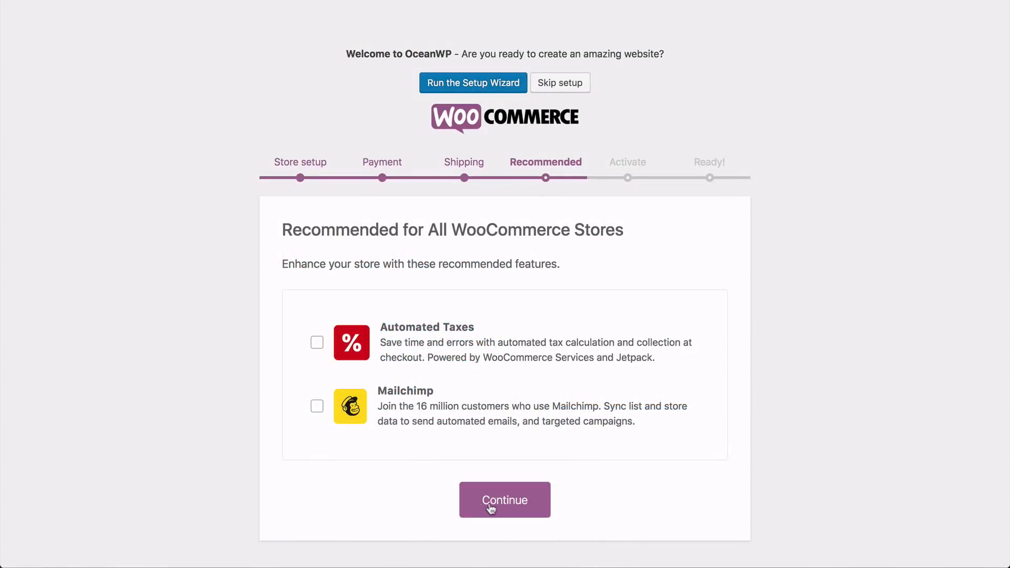
left_click(489, 505)
Skip connecting Jetpack and leave the completed setup wizard for the WordPress dashboard
scroll(275, 352, "down", 3)
scroll(275, 352, "down", 5)
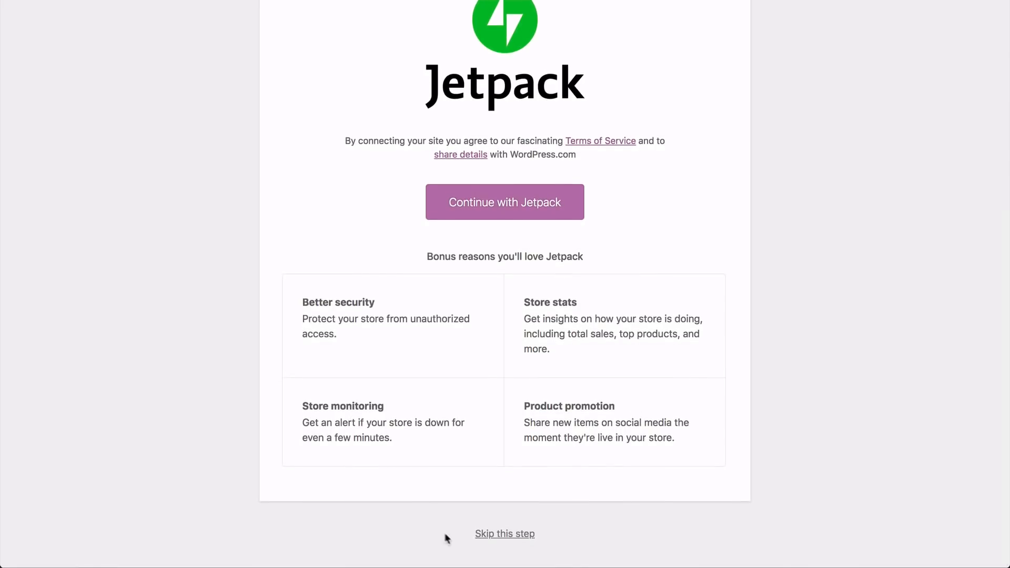
left_click(478, 536)
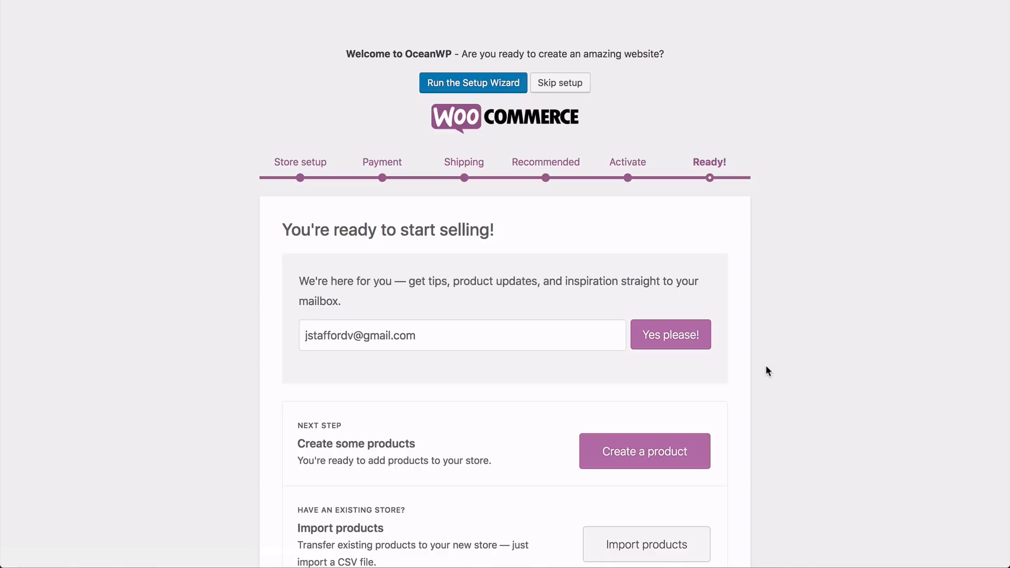
scroll(765, 371, "down", 4)
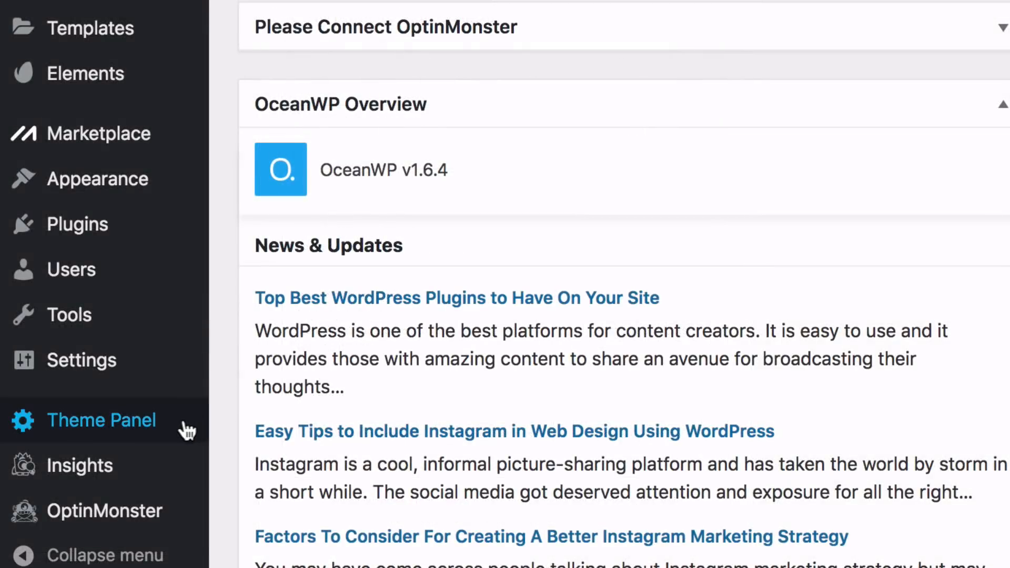
Search OceanWP's installable demos for "simple" and open the import dialog of the Simple demo
mouse_move(174, 424)
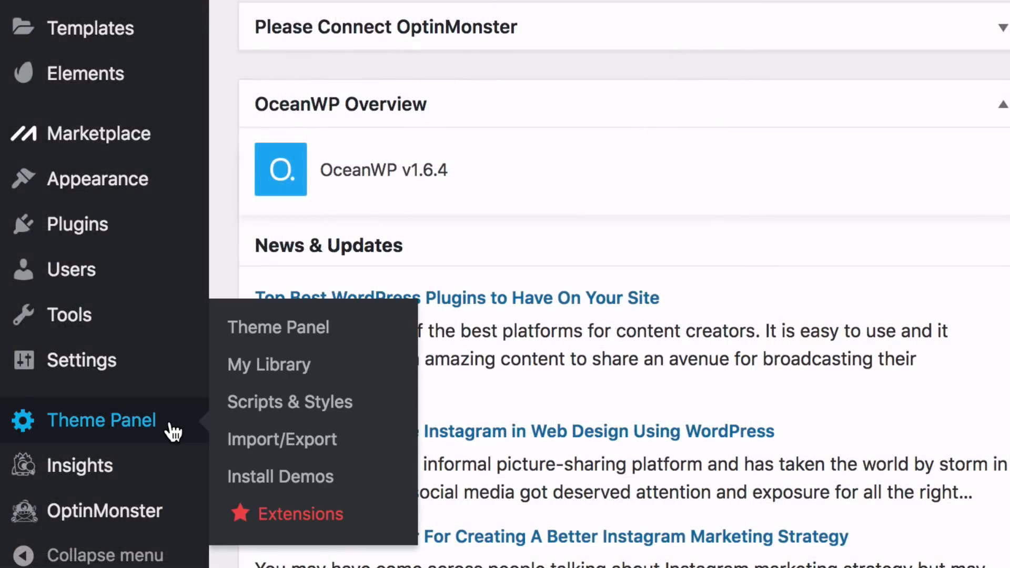
left_click(275, 479)
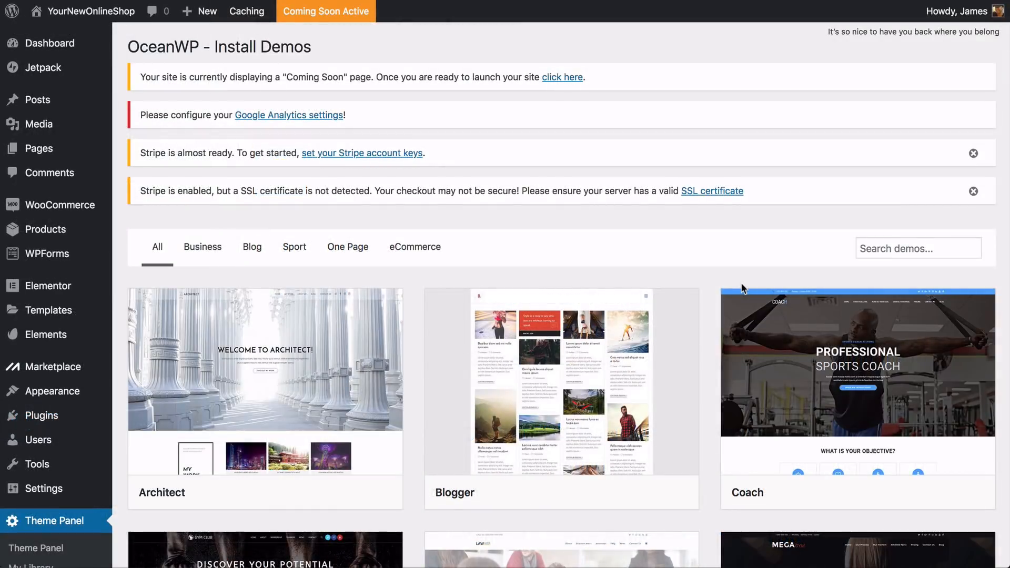
left_click(894, 248)
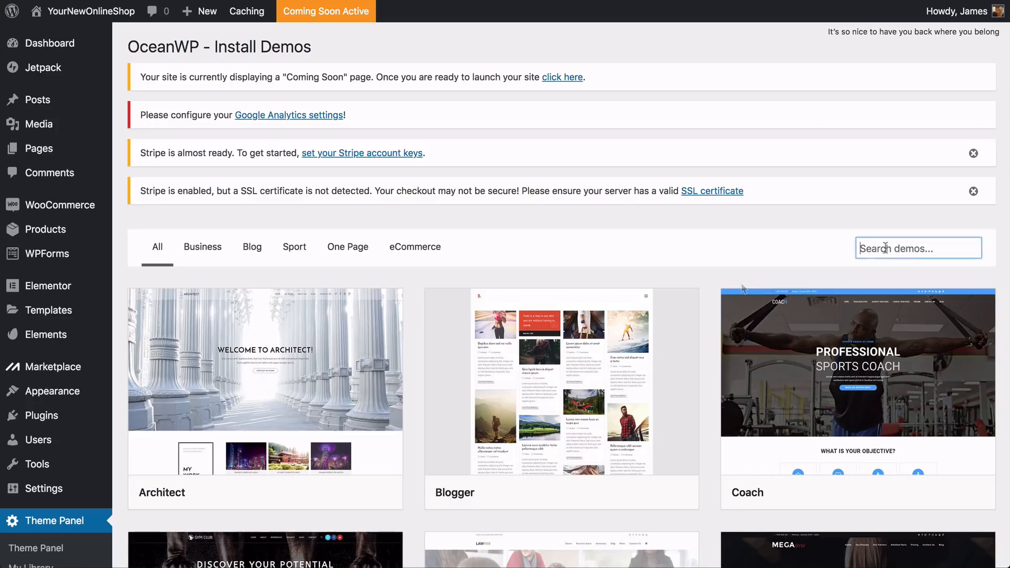
type("simple")
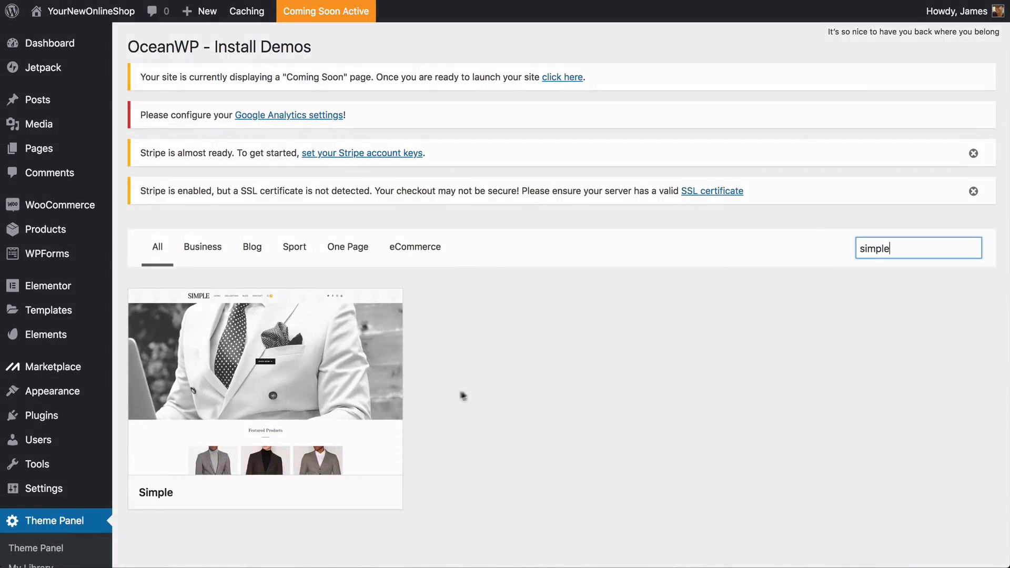
left_click(452, 392)
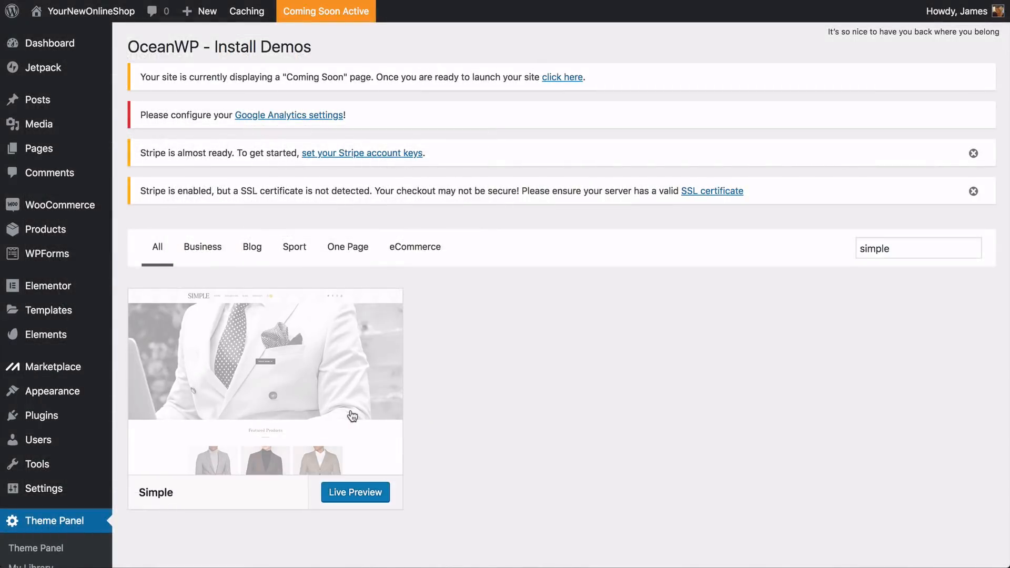
left_click(403, 339)
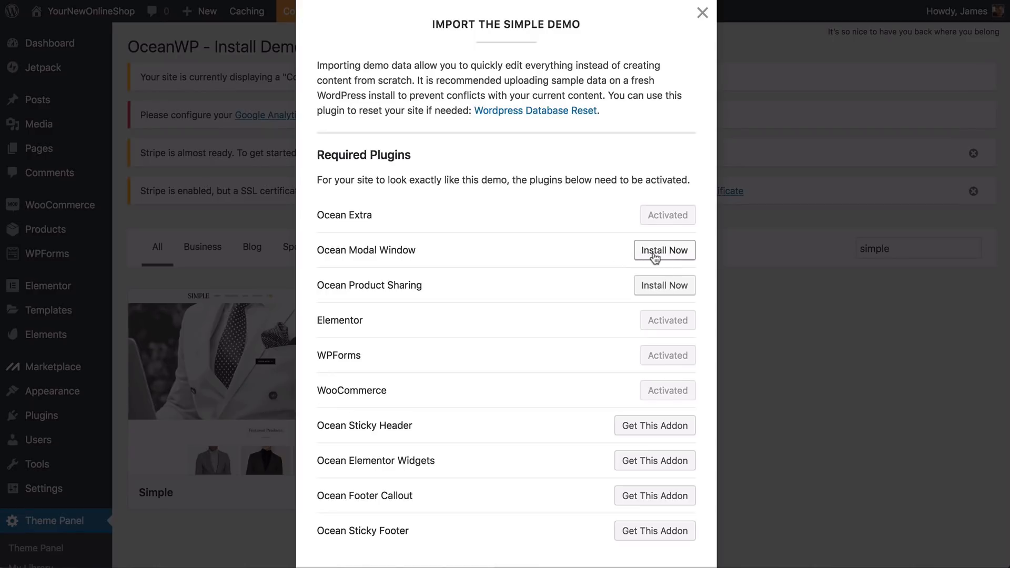
Install the required Ocean Modal Window and Ocean Product Sharing plugins and import the Simple demo
left_click(655, 252)
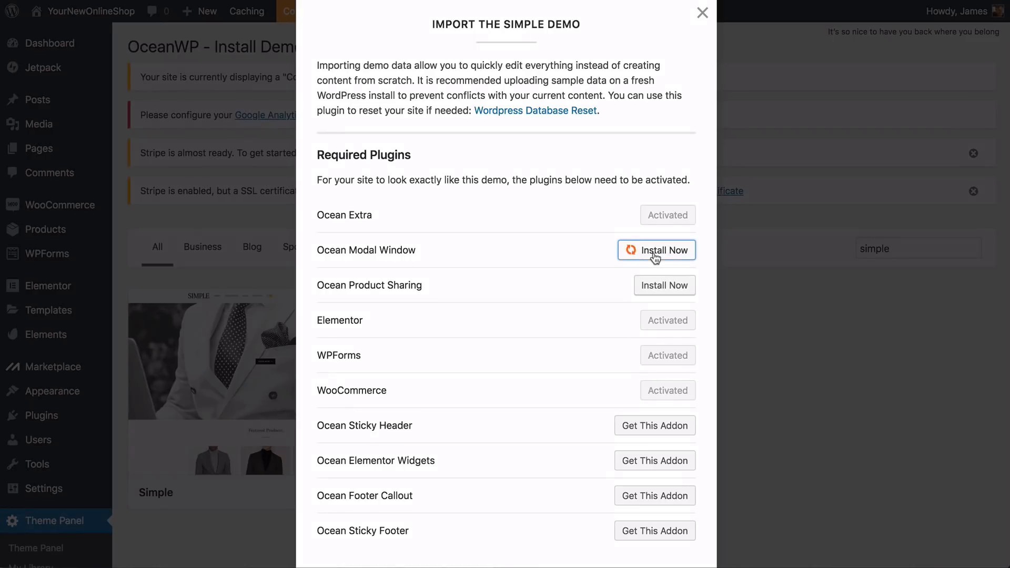
left_click(655, 294)
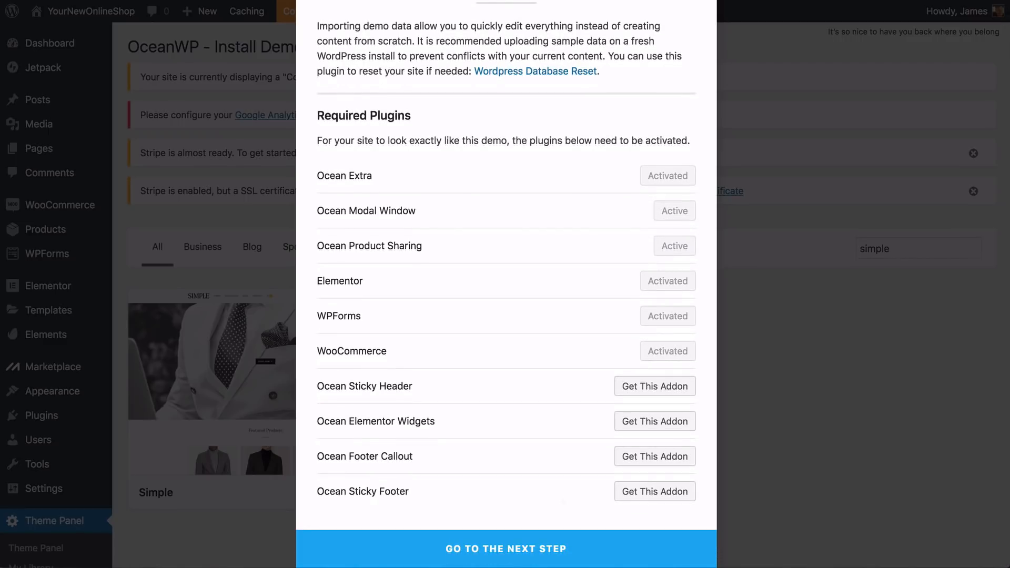
left_click(525, 556)
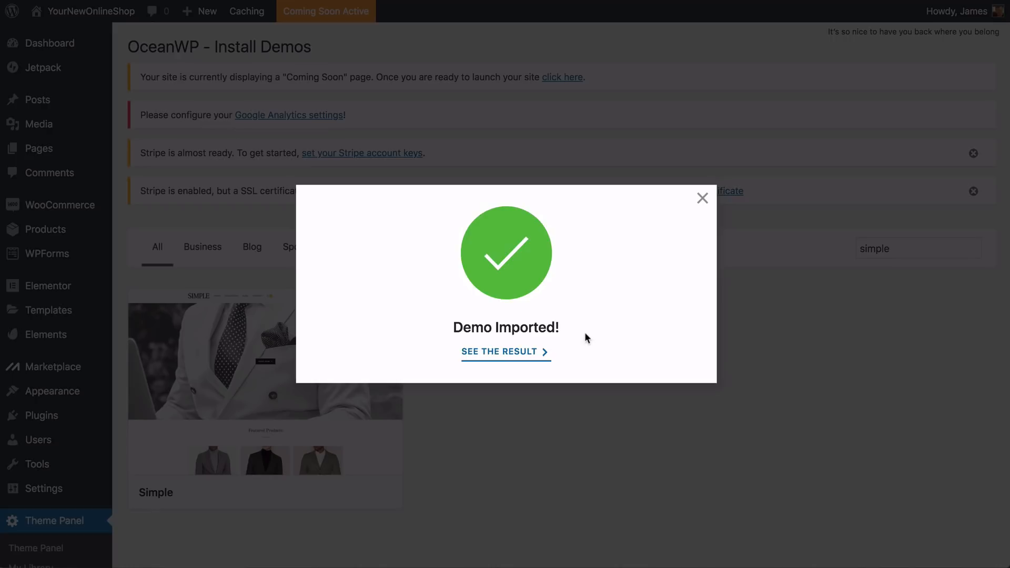
Open the site with the imported demo and examine its home page down to the product sections
left_click(506, 351)
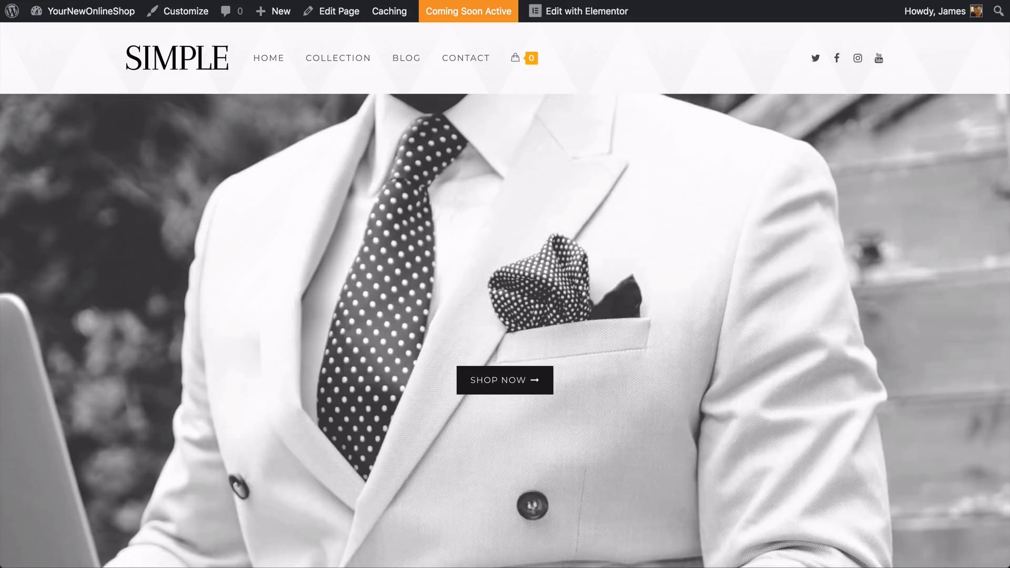
scroll(505, 294, "down", 3)
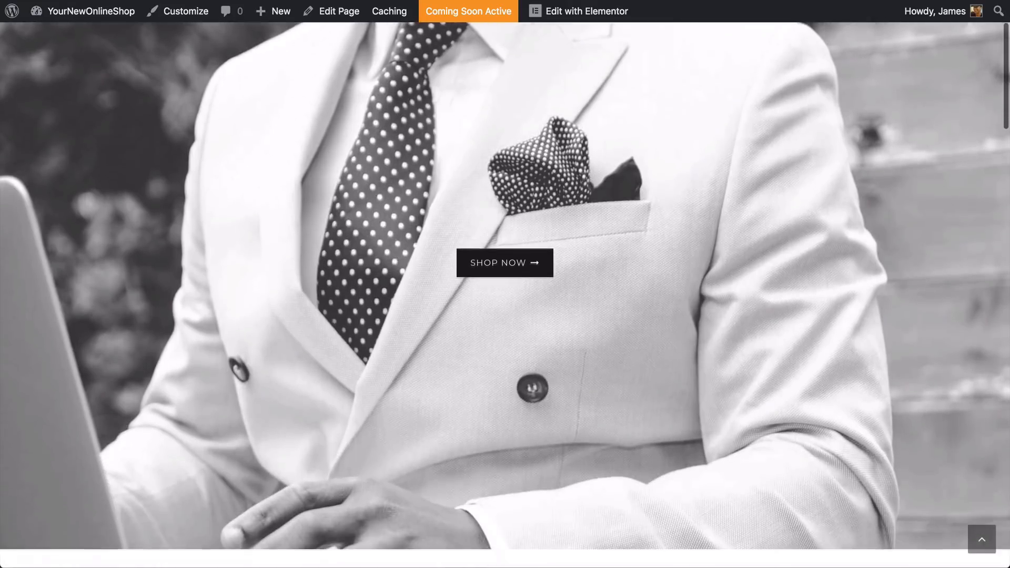
scroll(505, 294, "down", 5)
scroll(505, 295, "down", 1)
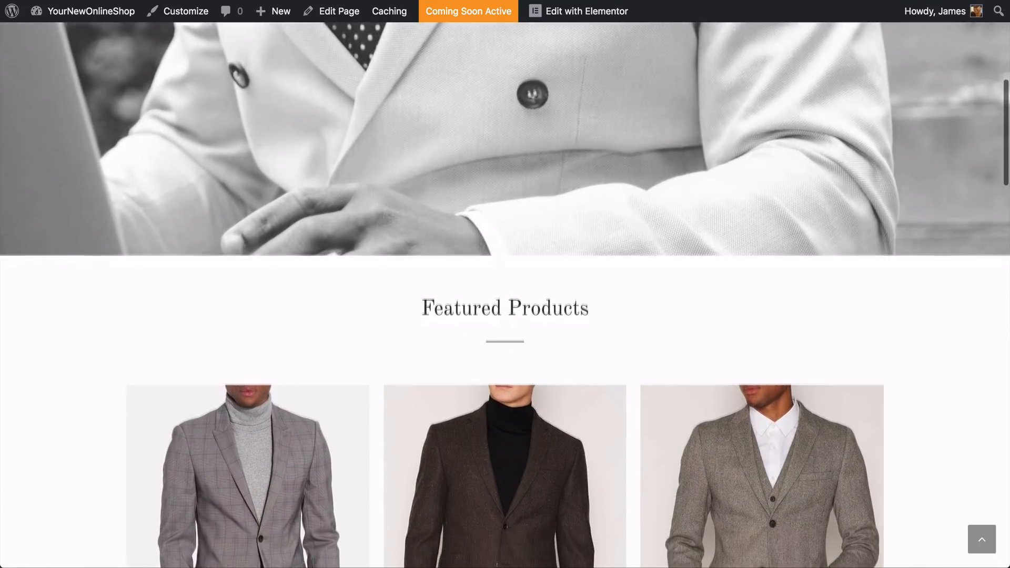
scroll(124, 353, "down", 5)
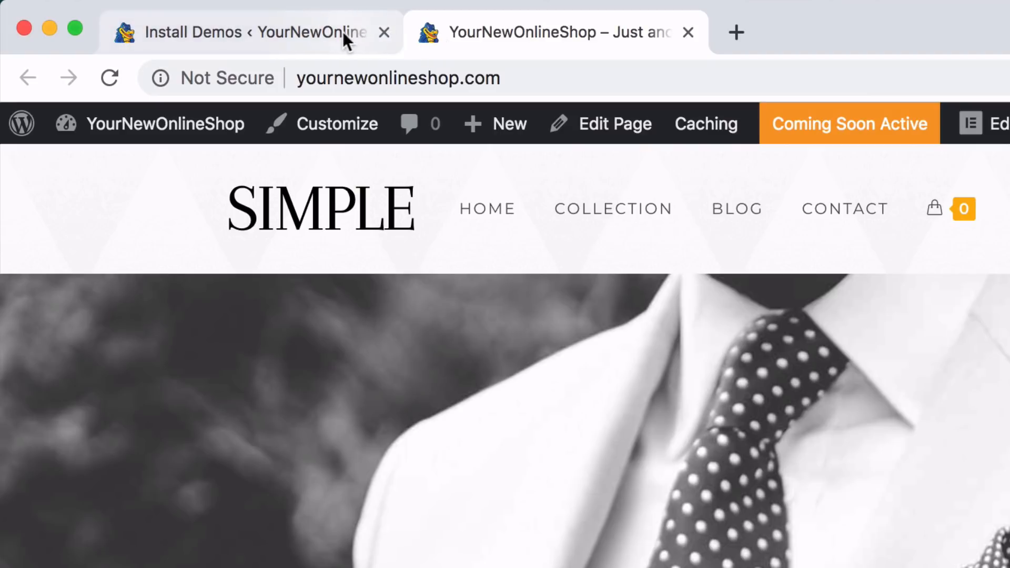
Return to the site administration and move all the listed demo products to the trash
left_click(315, 32)
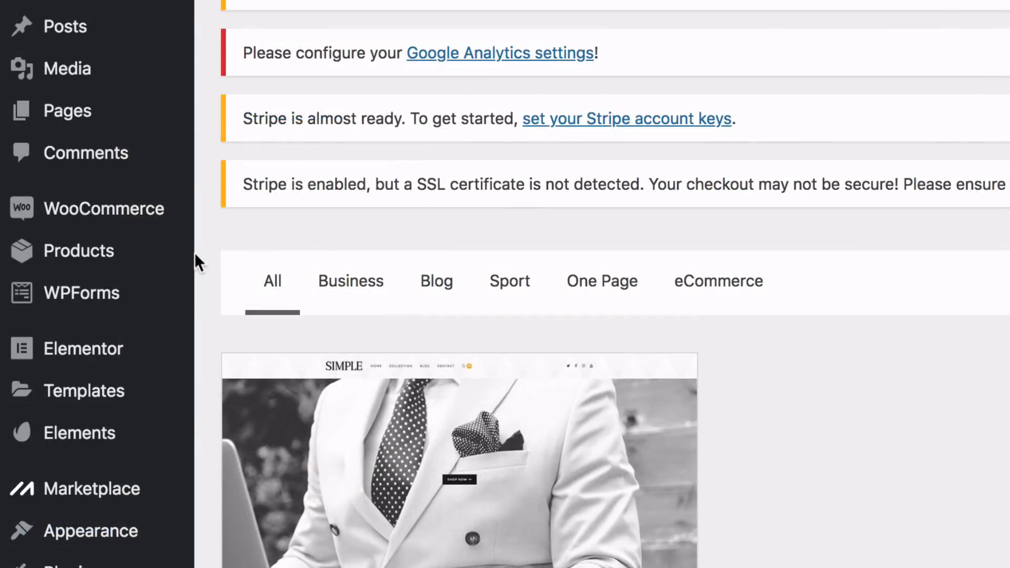
mouse_move(92, 233)
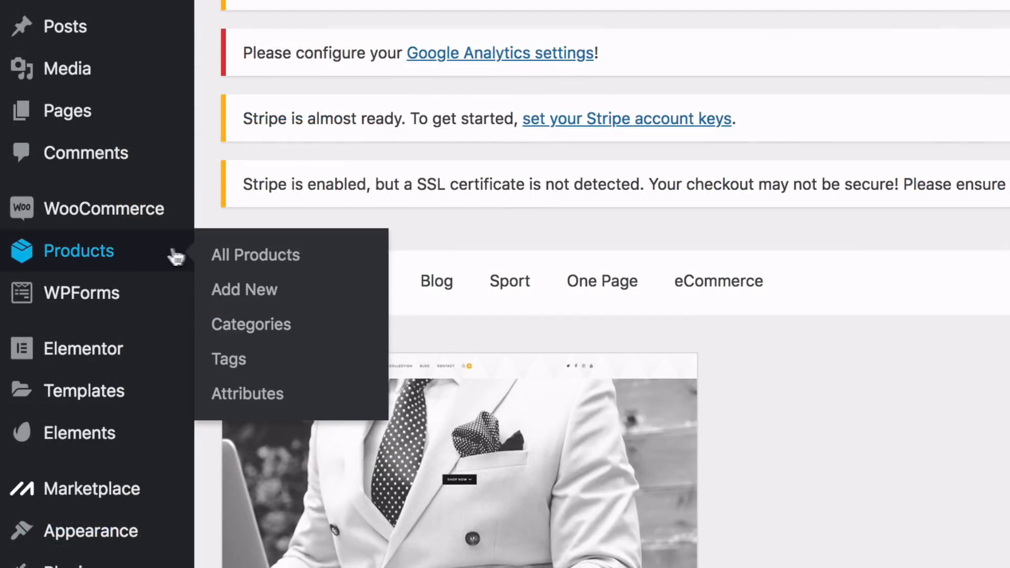
left_click(225, 263)
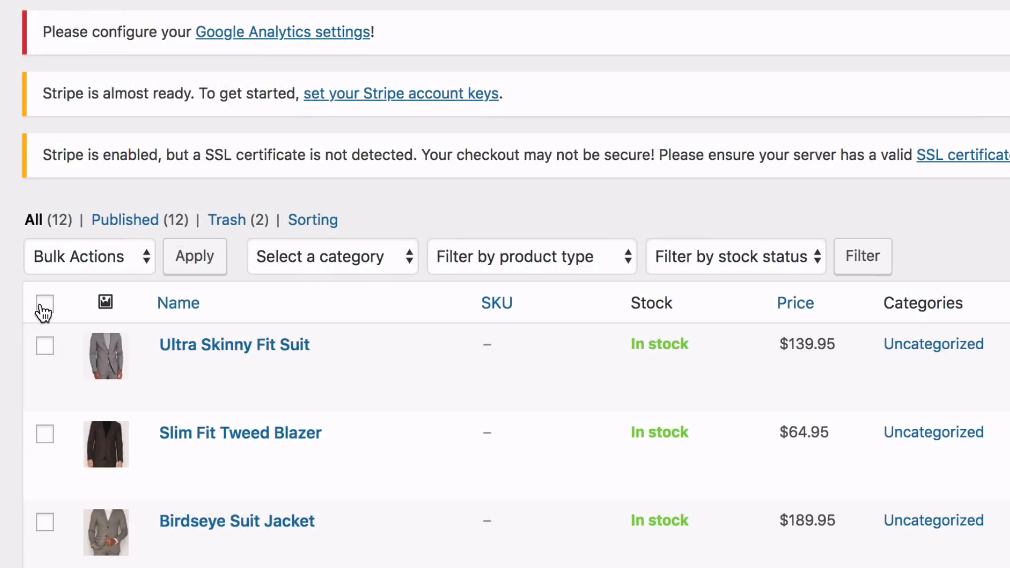
left_click(45, 305)
left_click(105, 260)
left_click(86, 299)
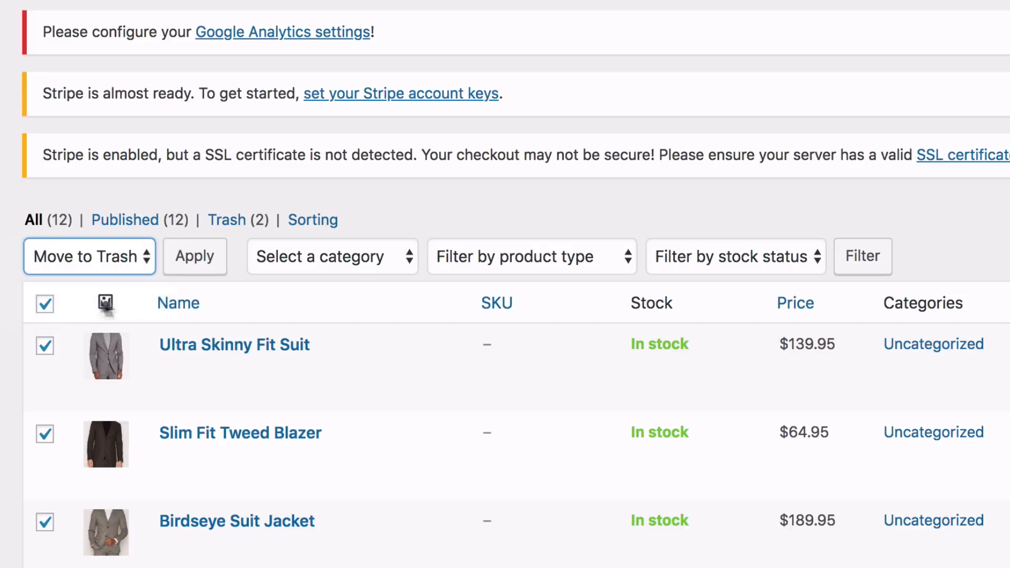
left_click(200, 266)
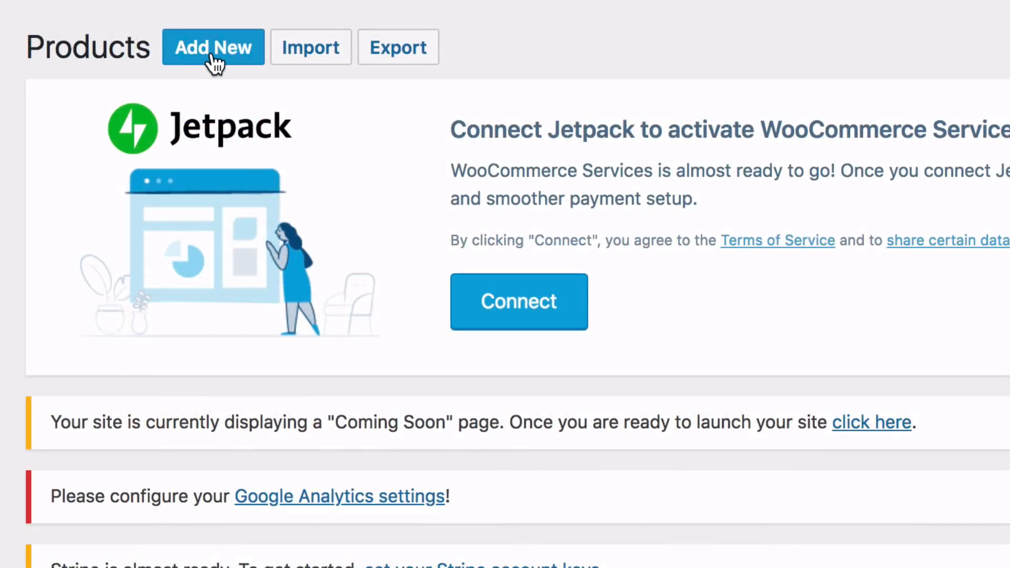
Add a new product and name it "Niagara Falls Day Tour"
left_click(213, 48)
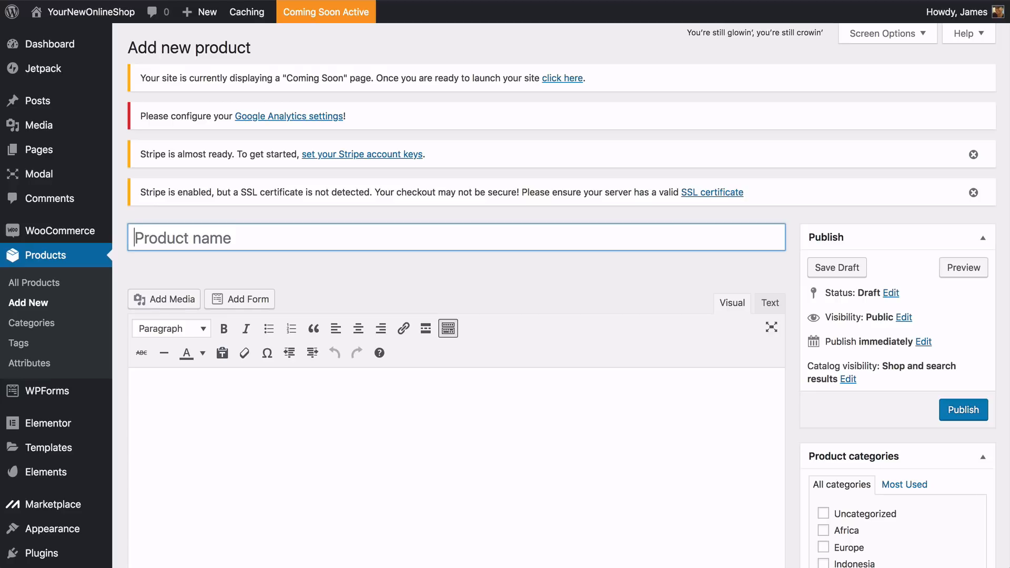
type("Niagara")
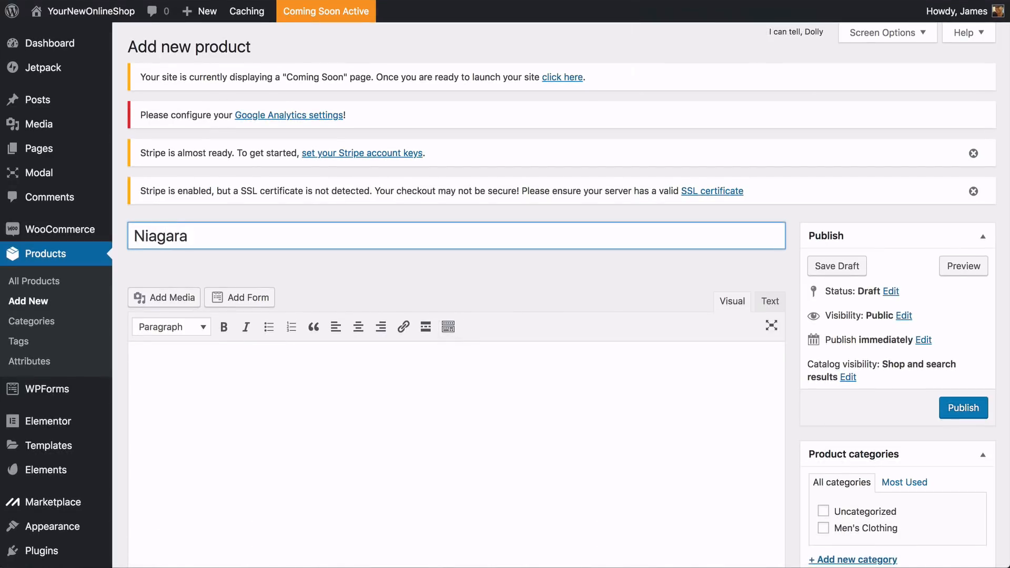
type(" Falls Day Tour")
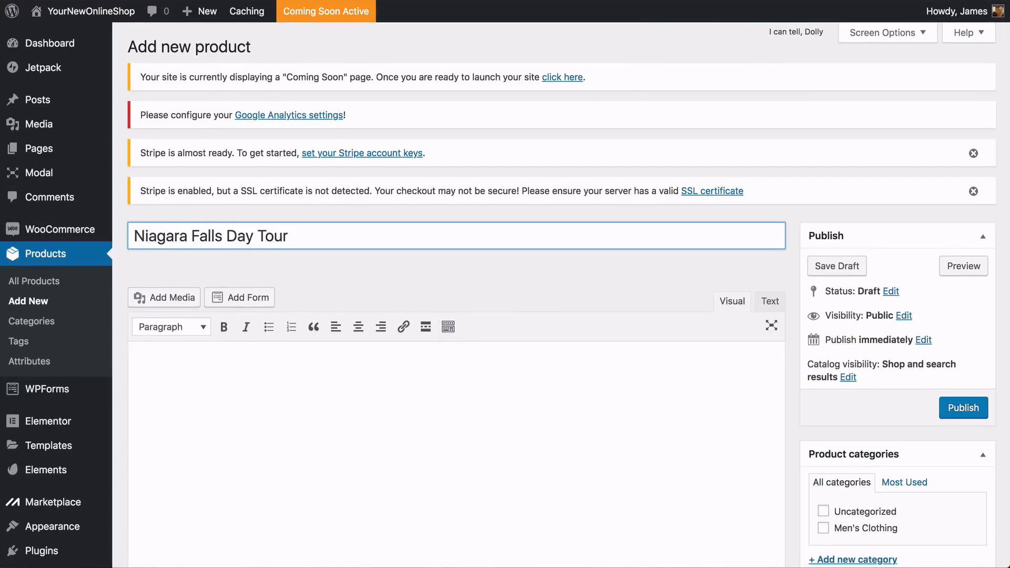
key("Tab")
scroll(457, 316, "down", 3)
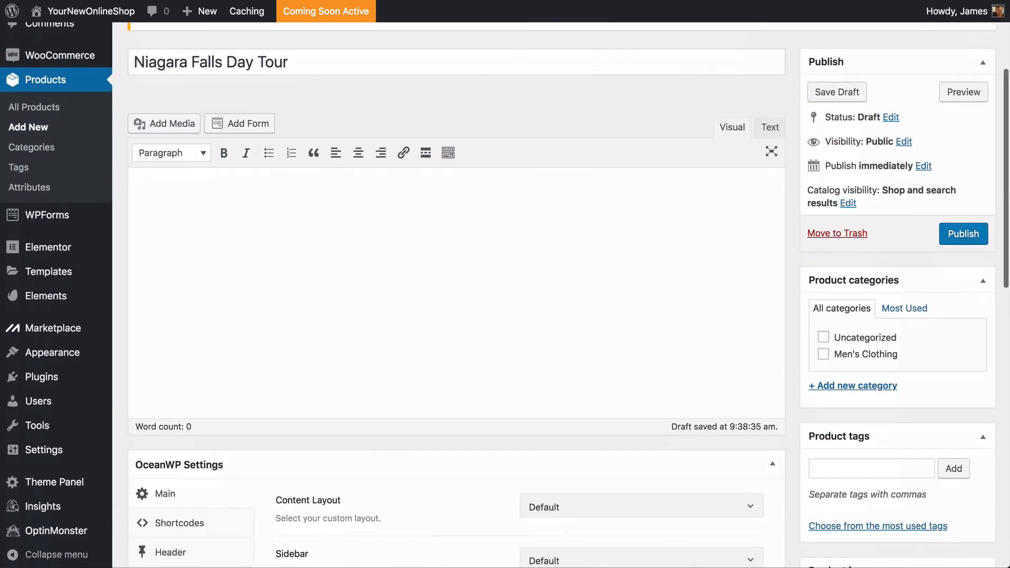
Paste the "Enjoy an authentic Niagara Falls experience" tour text as the product description and show the editor's additional formatting options
left_click(136, 183)
type("Enjoy an authentic Niagara Falls experience on a full-day coach tour from Toronto. Options include a buffet lunch overlooking the Falls, a ride on board a Niagara Falls cruise to the base of the Horseshoe Falls or a ride on the Niagara Skywheel.")
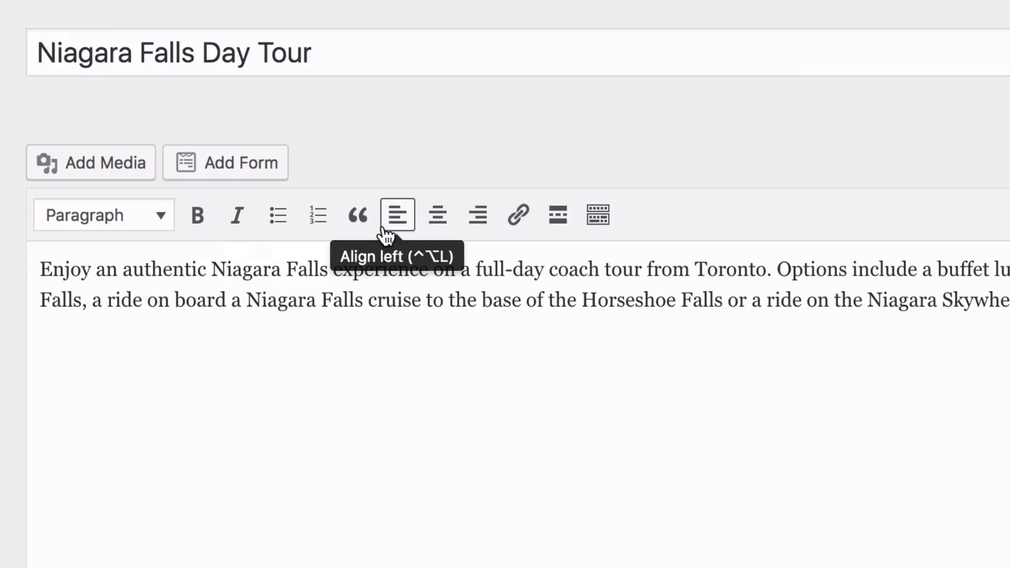
left_click(598, 217)
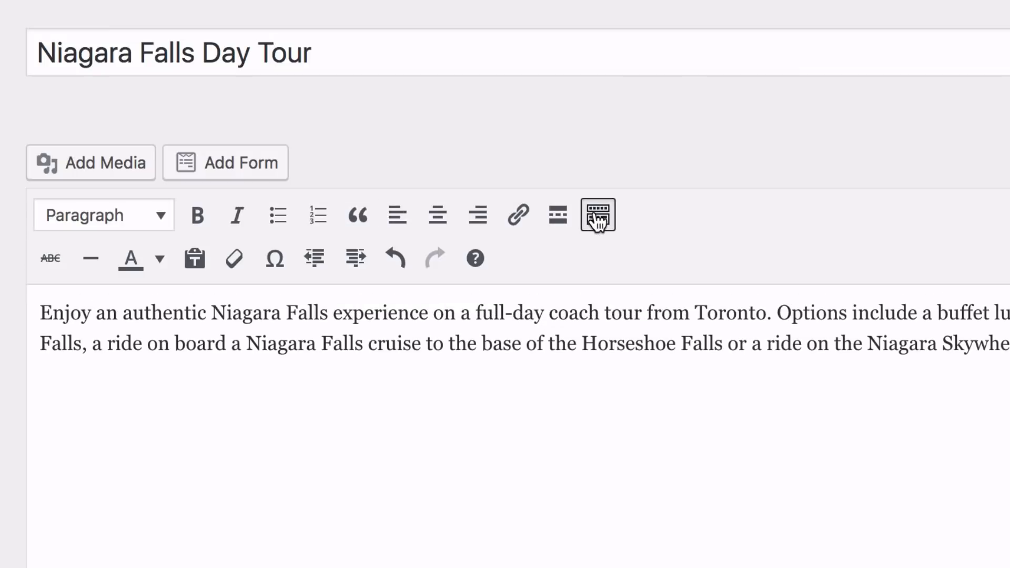
Keep the product as a Simple product and set its regular price to 65
scroll(505, 315, "down", 5)
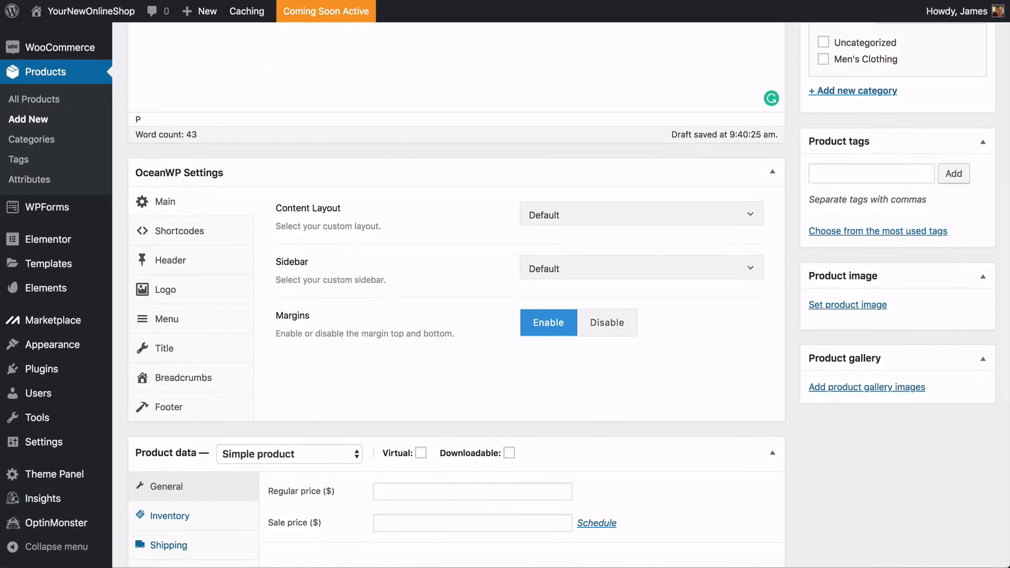
scroll(505, 295, "down", 5)
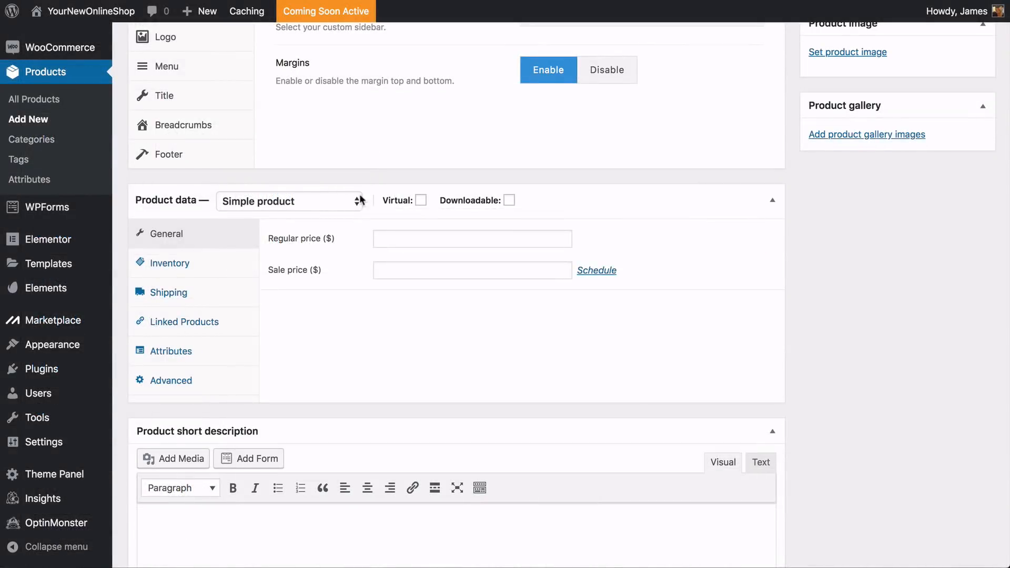
left_click(365, 135)
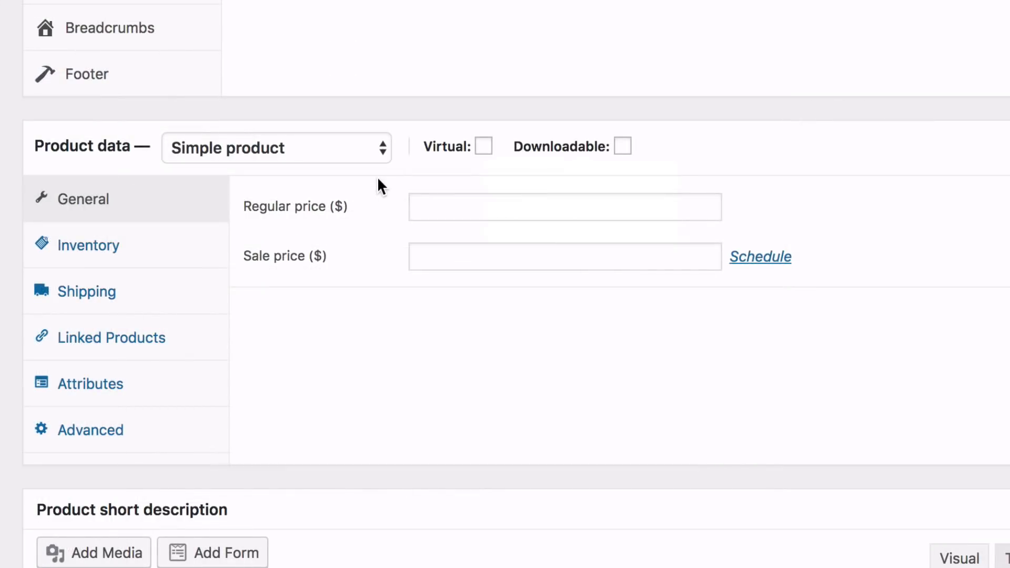
left_click(436, 205)
type("65")
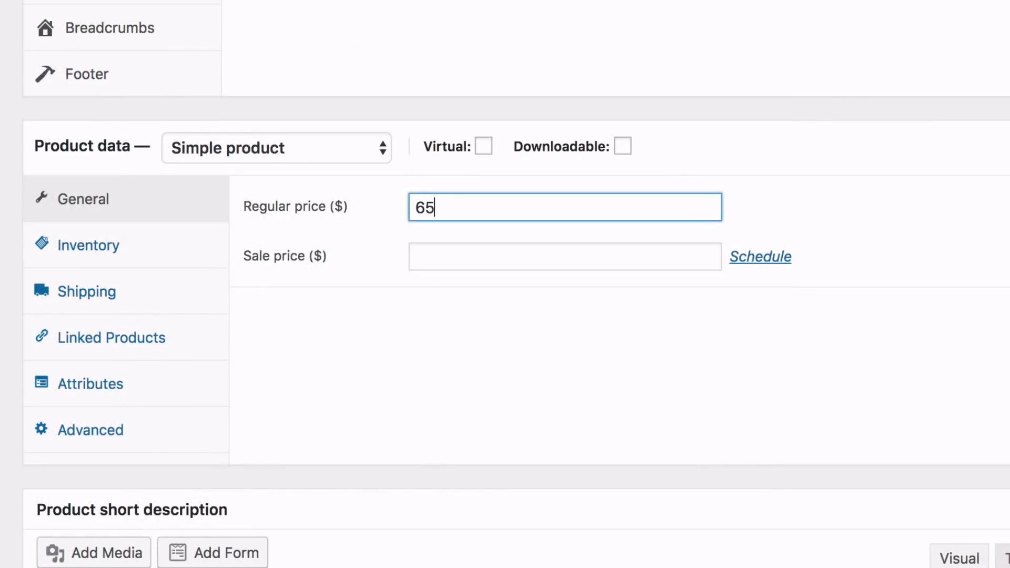
left_click(761, 258)
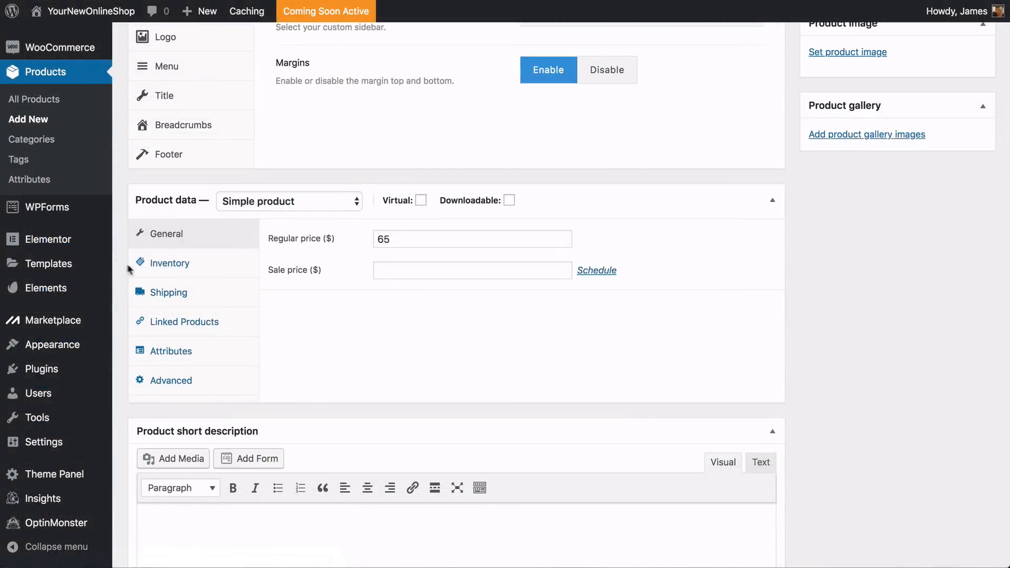
Examine the product's inventory, shipping and linked products settings
left_click(176, 269)
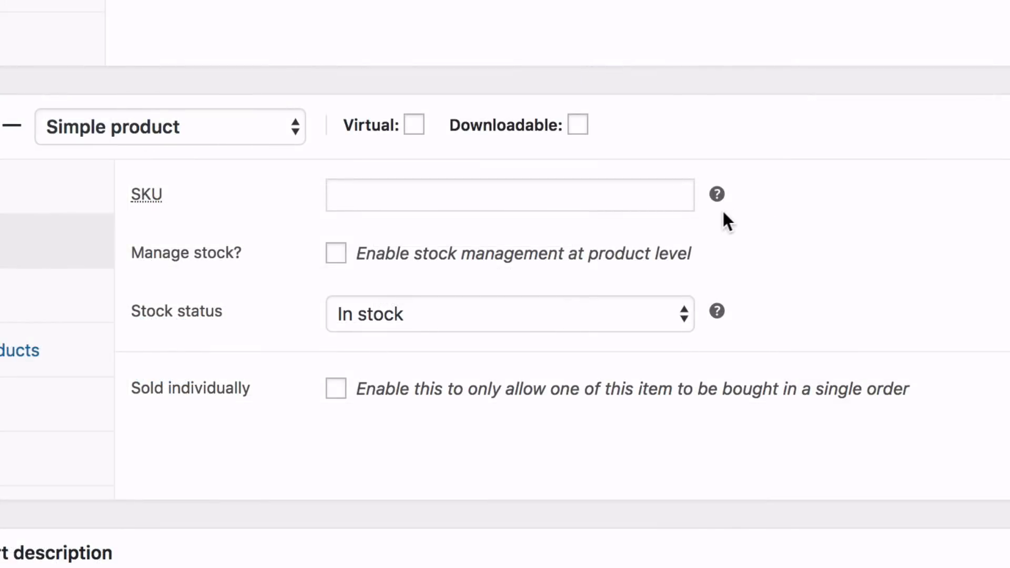
mouse_move(715, 195)
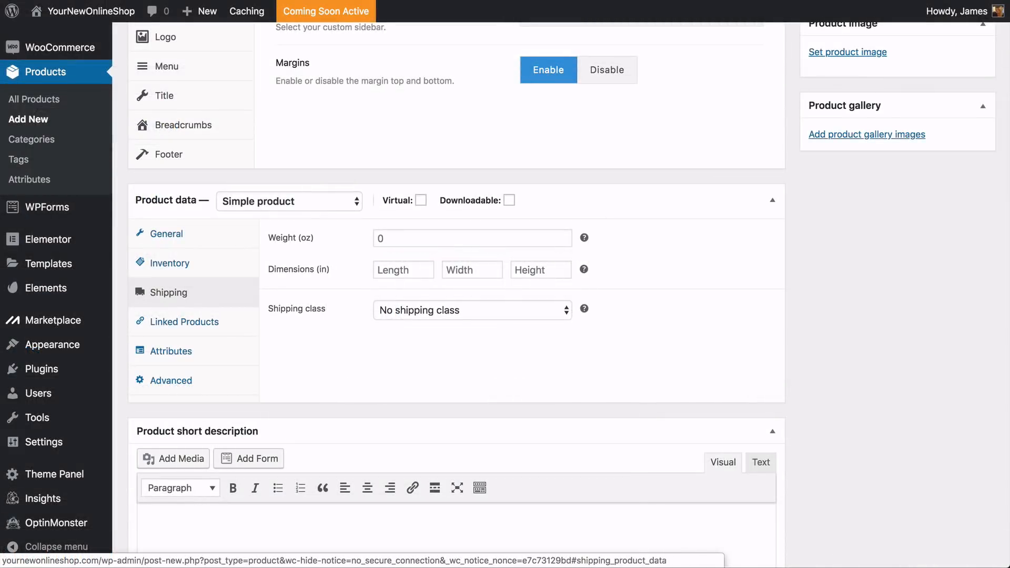
left_click(184, 322)
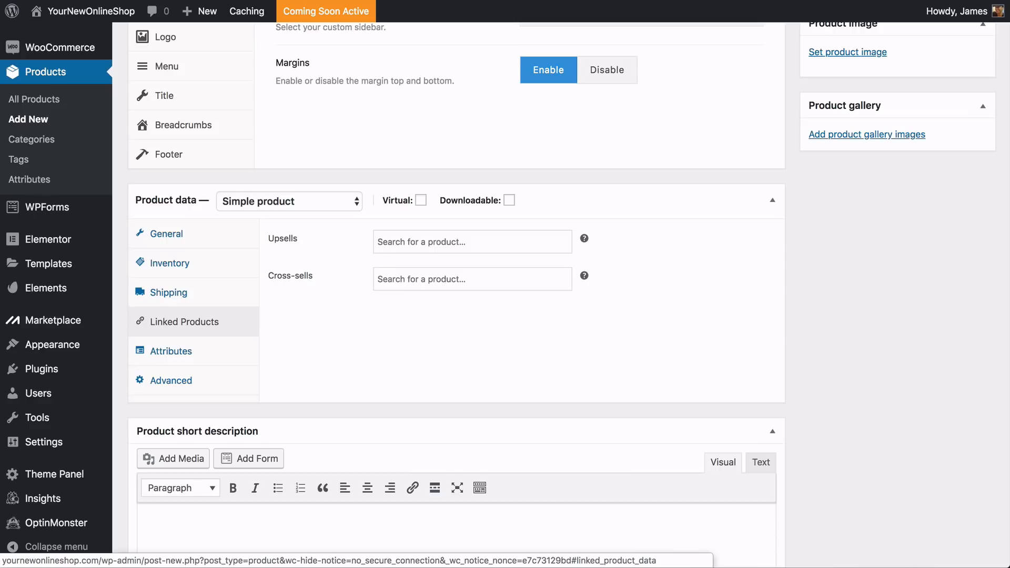
Add a custom product attribute named "Size" with the value "Medium" and save the attributes
left_click(171, 350)
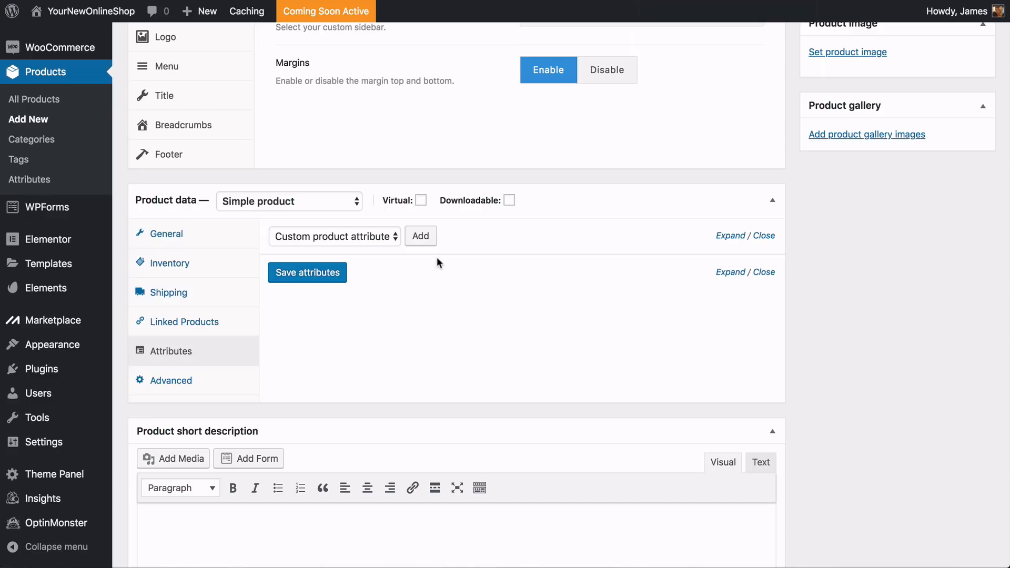
left_click(422, 240)
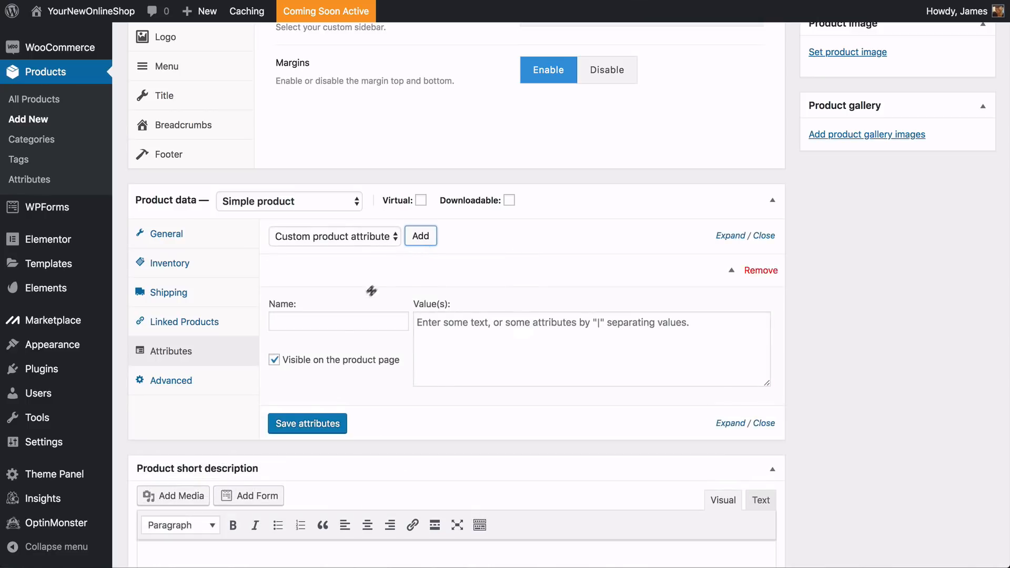
left_click(350, 321)
type("Size")
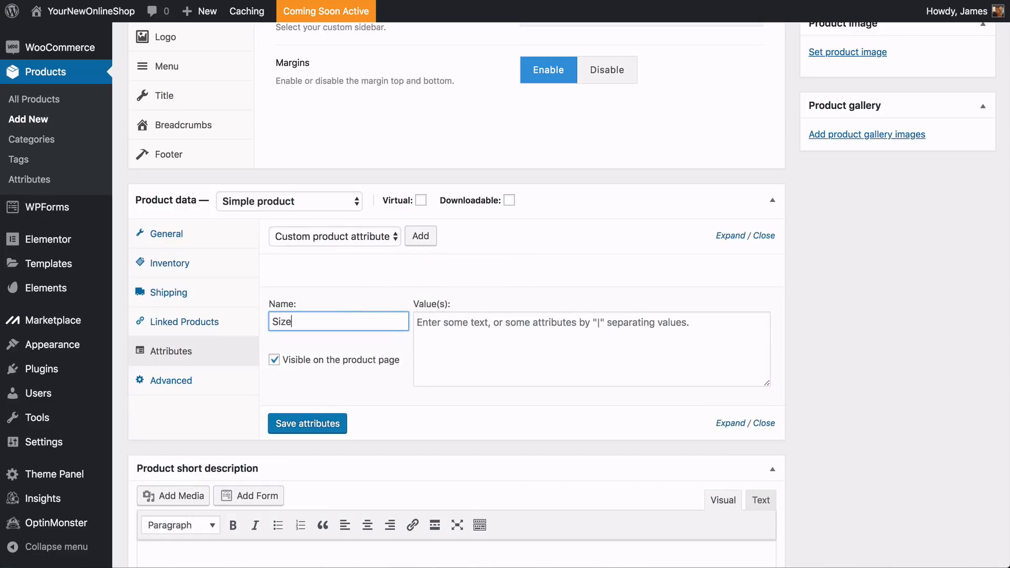
left_click(436, 328)
type("Medium")
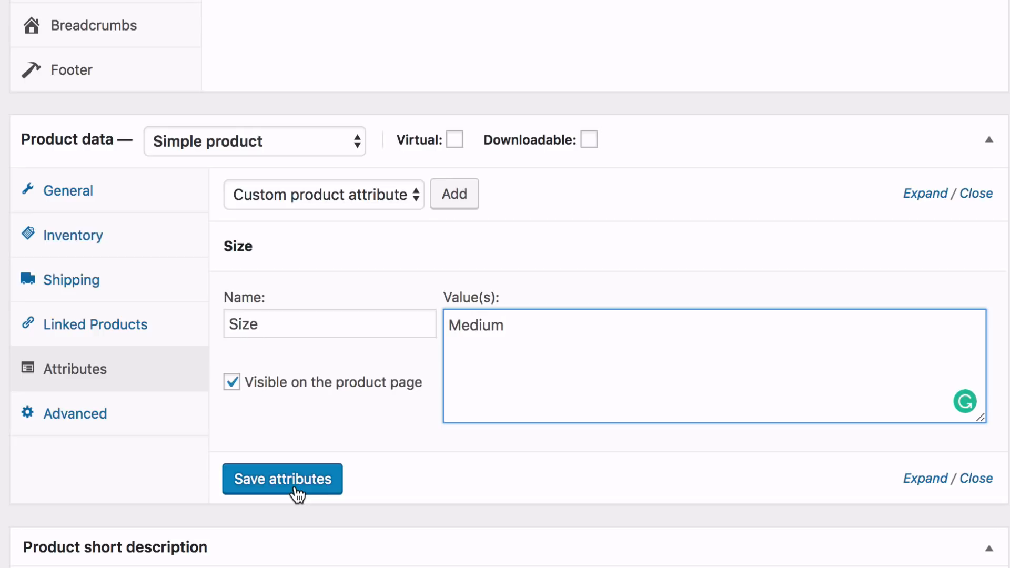
left_click(297, 494)
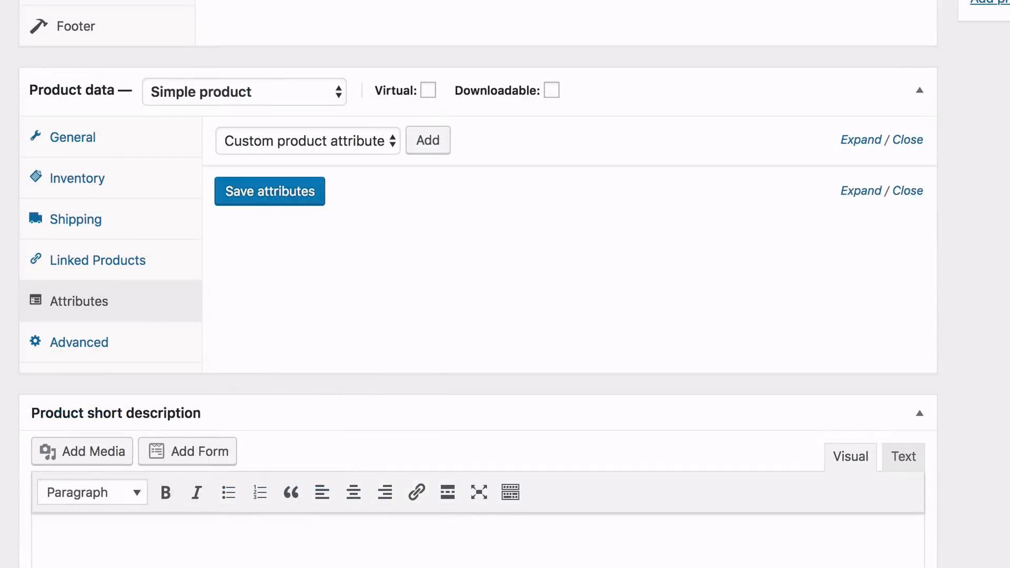
Paste the Niagara Falls coach tour text into the product short description and show its additional formatting options
scroll(478, 434, "down", 5)
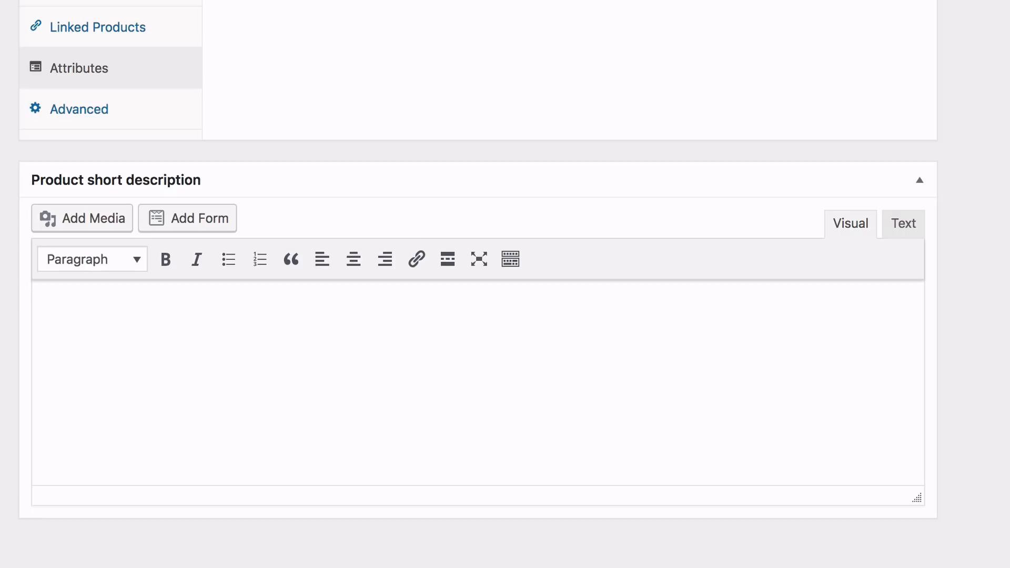
left_click(41, 300)
type("Enjoy an authentic Niagara Falls experience on a full-day coach tour from Toronto. Options include a buffet lunch overlooking the Falls, a ride on board a Niagara Falls cruise to the base of the Horseshoe Falls or a ride on the Niagara Skywheel.")
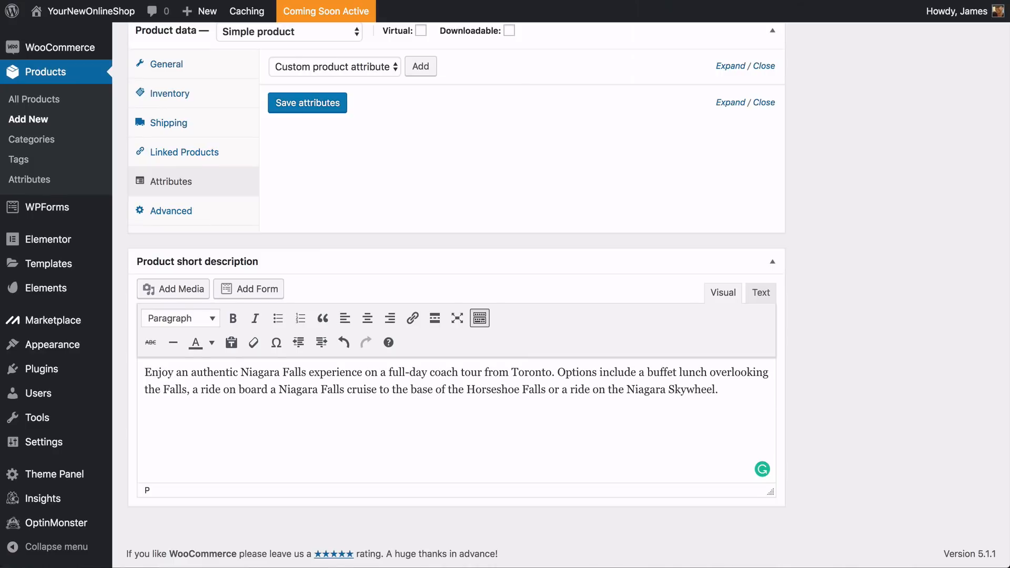
scroll(453, 295, "up", 12)
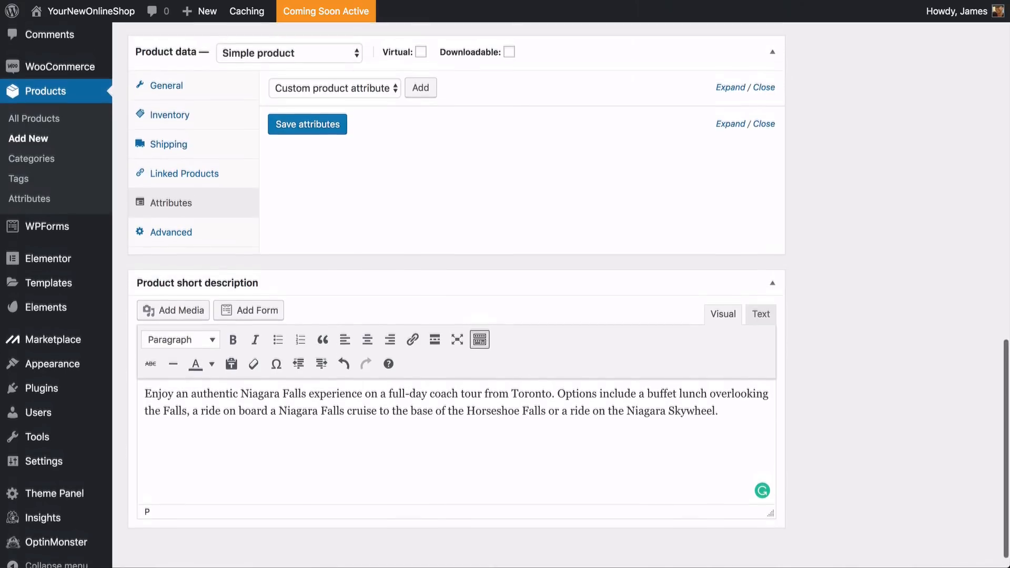
scroll(568, 295, "up", 3)
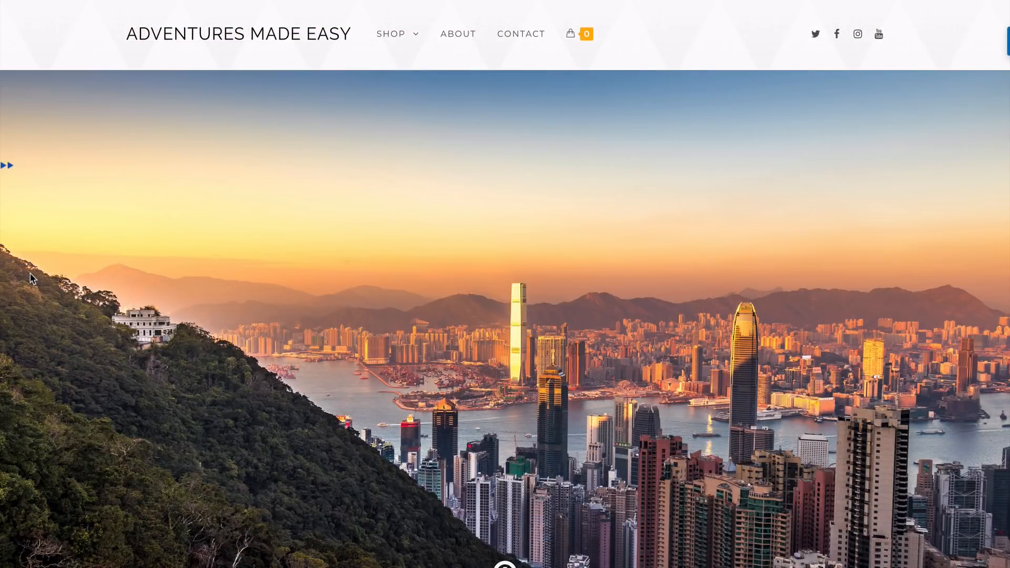
Examine the Adventures Made Easy example store's home page, featured products, shop categories and Africa category page
scroll(32, 278, "down", 3)
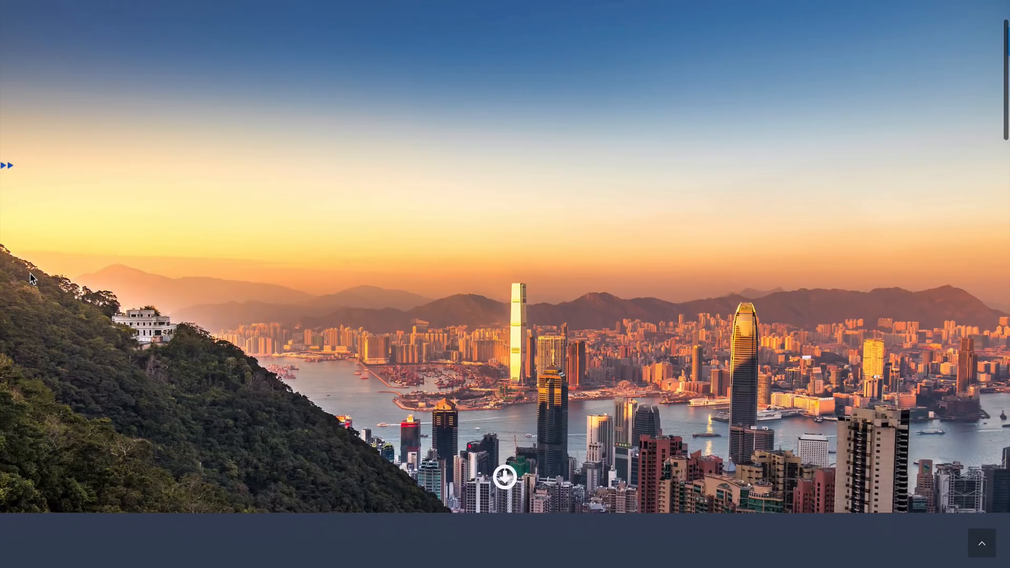
scroll(32, 278, "down", 5)
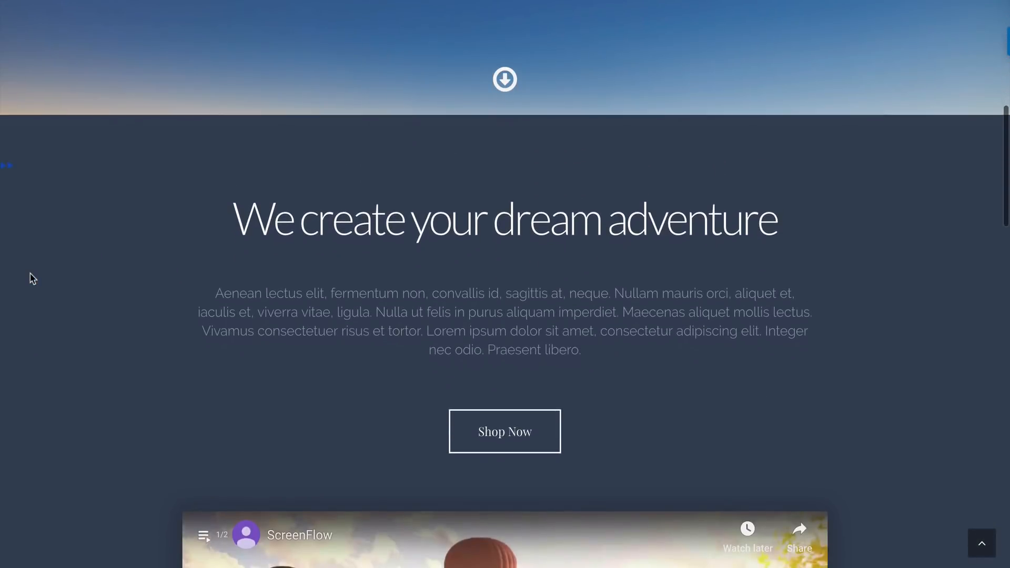
scroll(33, 278, "down", 8)
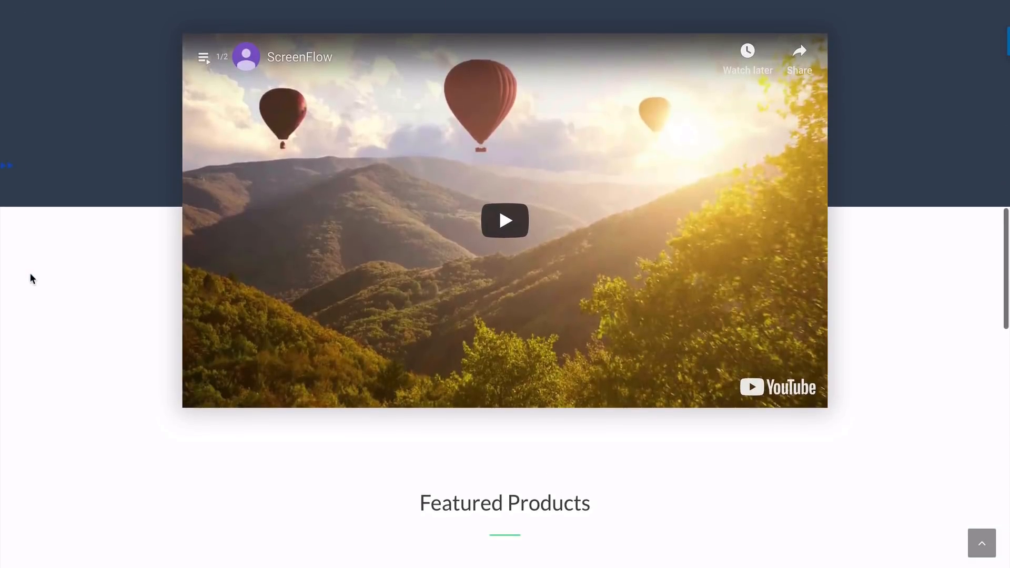
scroll(31, 278, "down", 7)
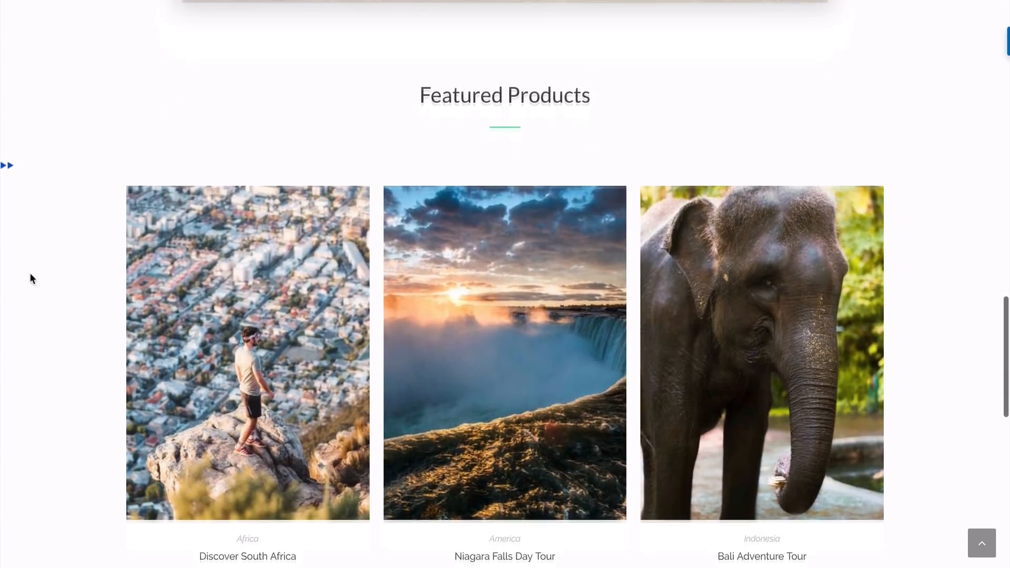
scroll(30, 278, "down", 2)
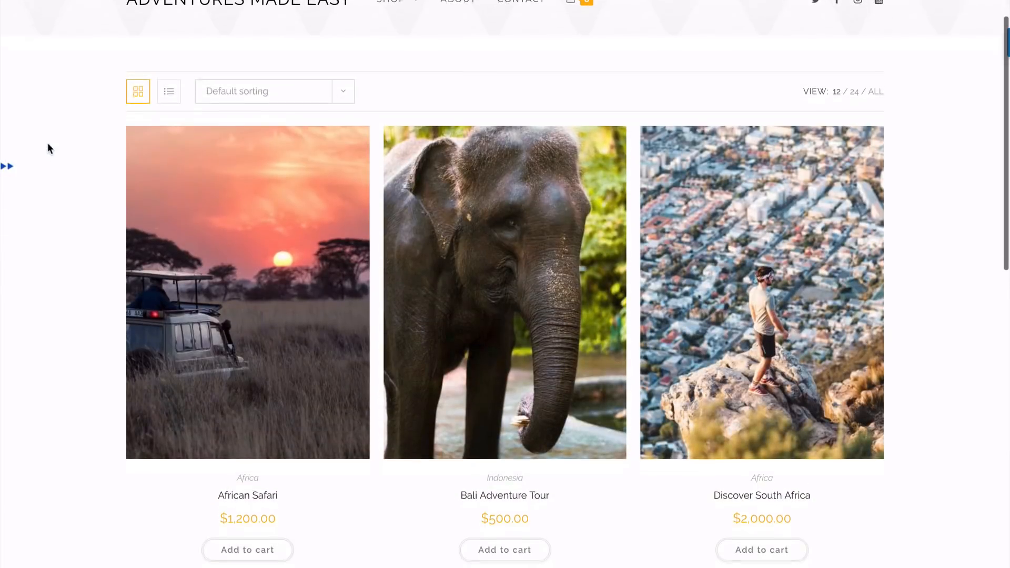
scroll(47, 143, "down", 7)
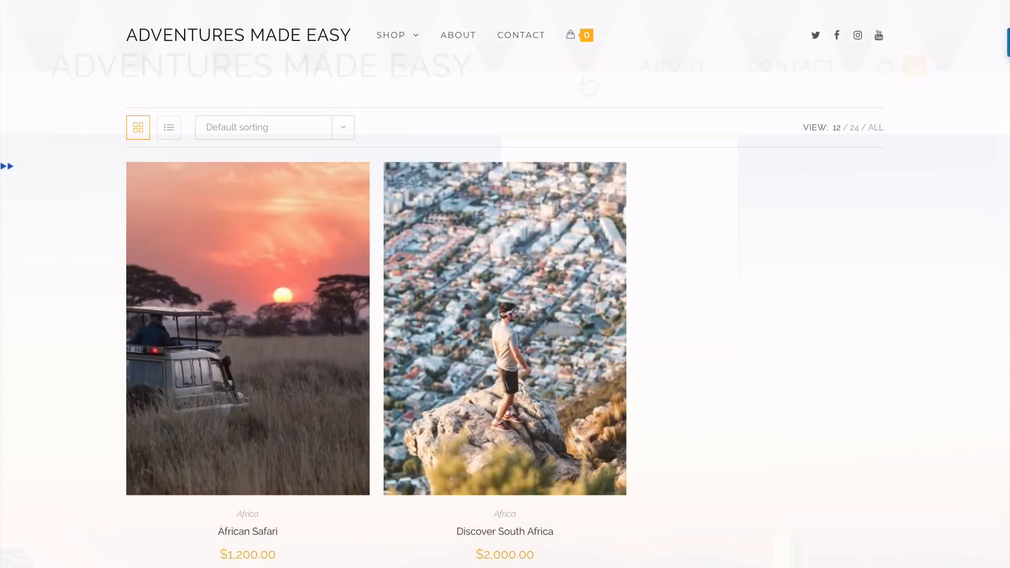
scroll(505, 284, "down", 3)
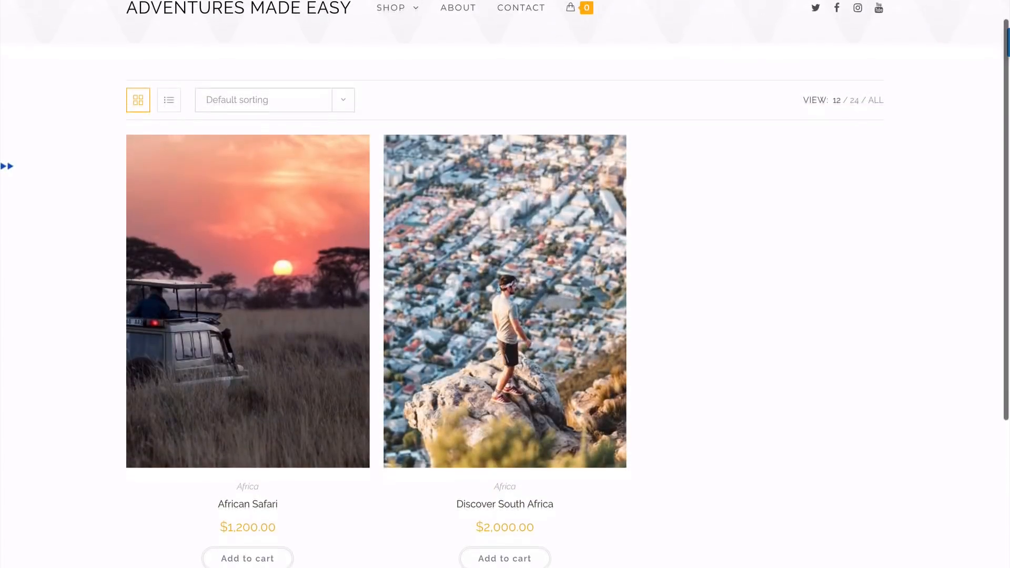
scroll(505, 284, "up", 2)
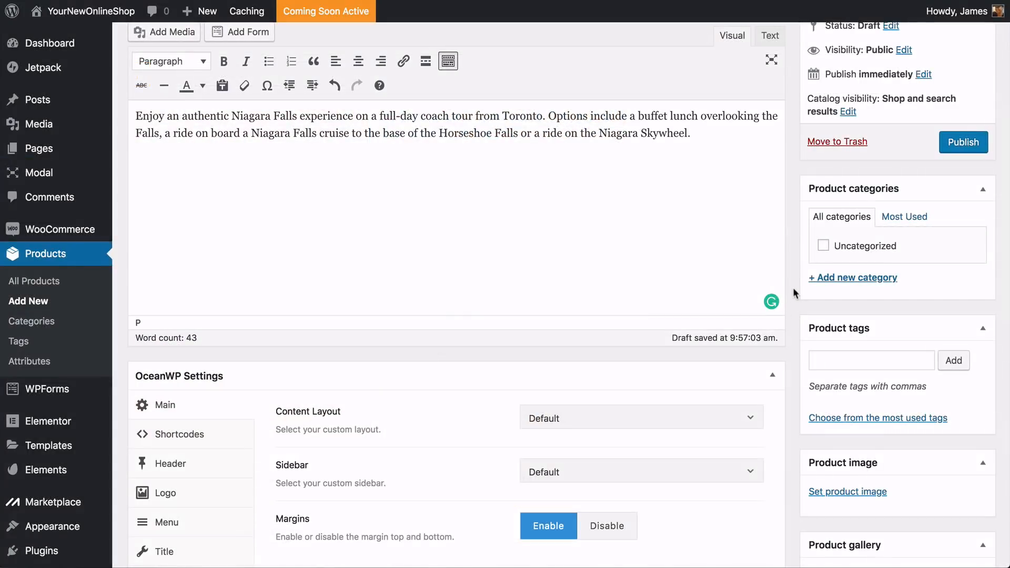
Create a new product category named "USA" and assign it to the product
left_click(817, 284)
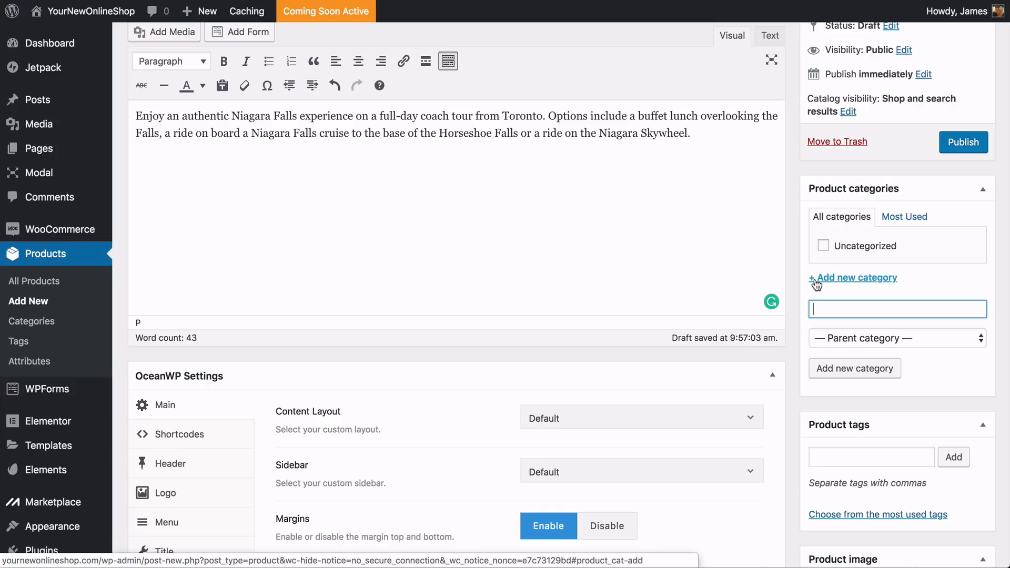
type("USA")
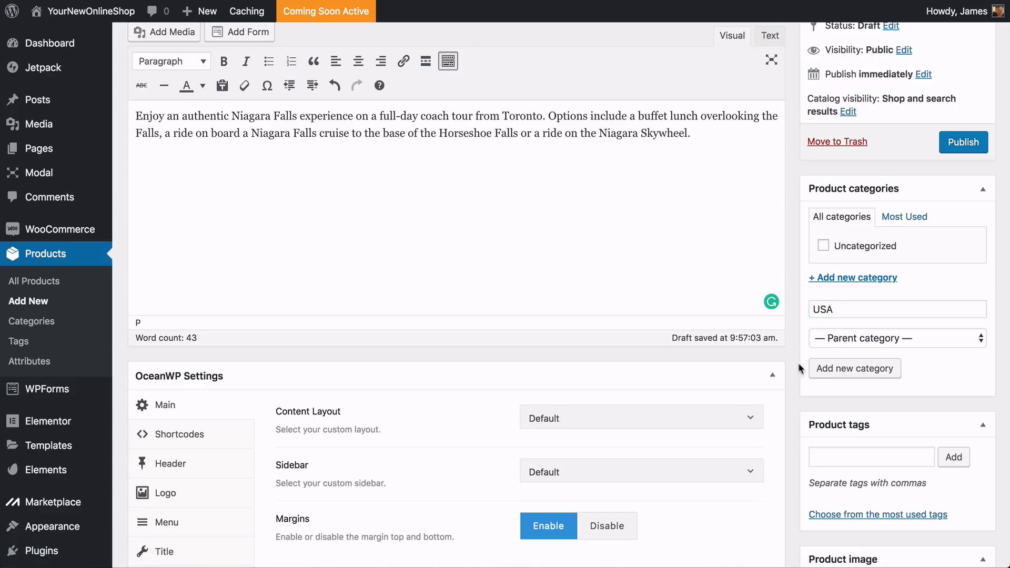
left_click(829, 370)
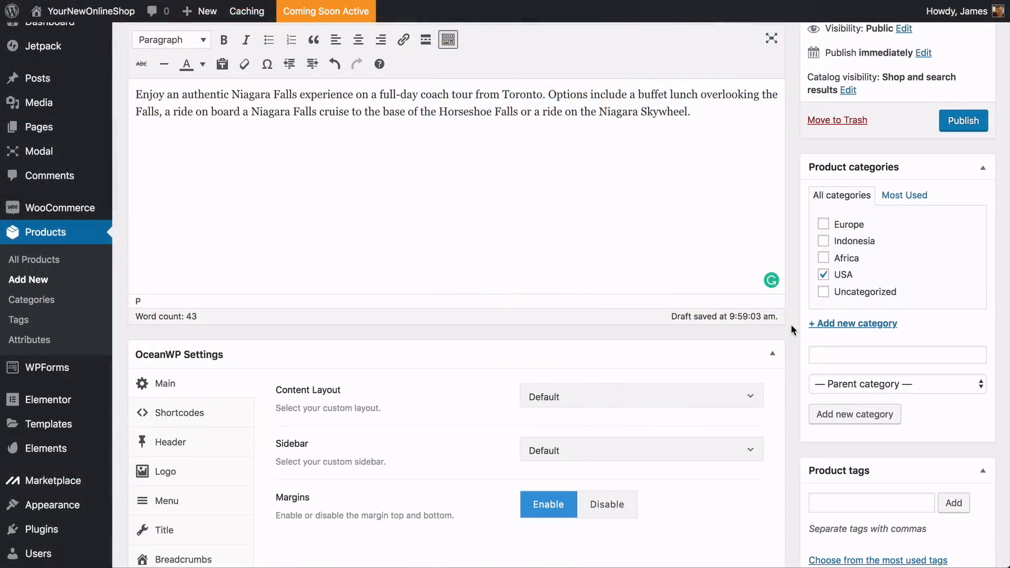
Upload the Niagara Falls waterfall photo from the Images folder and set it as the product image
scroll(790, 324, "down", 2)
scroll(791, 324, "down", 5)
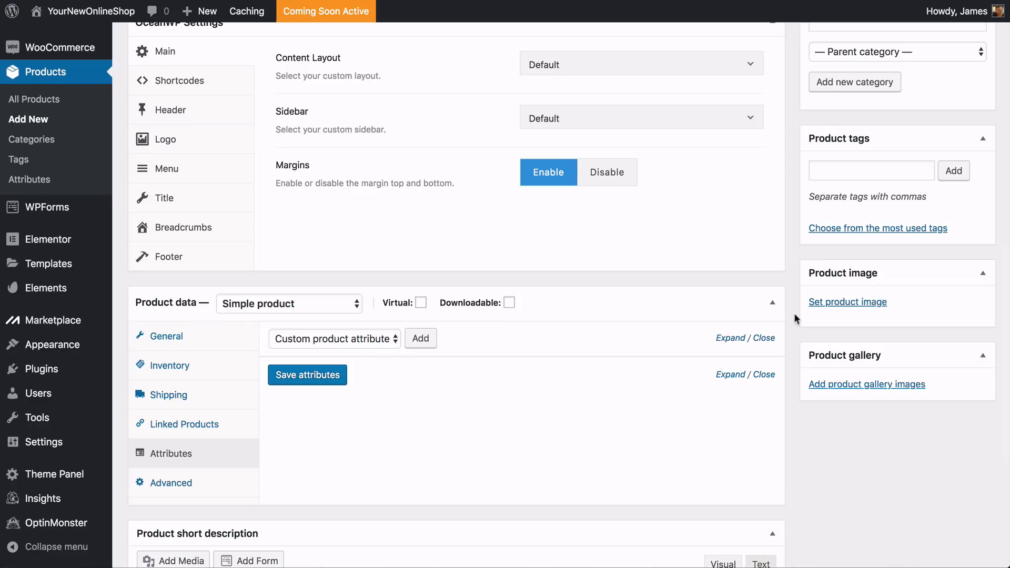
left_click(828, 303)
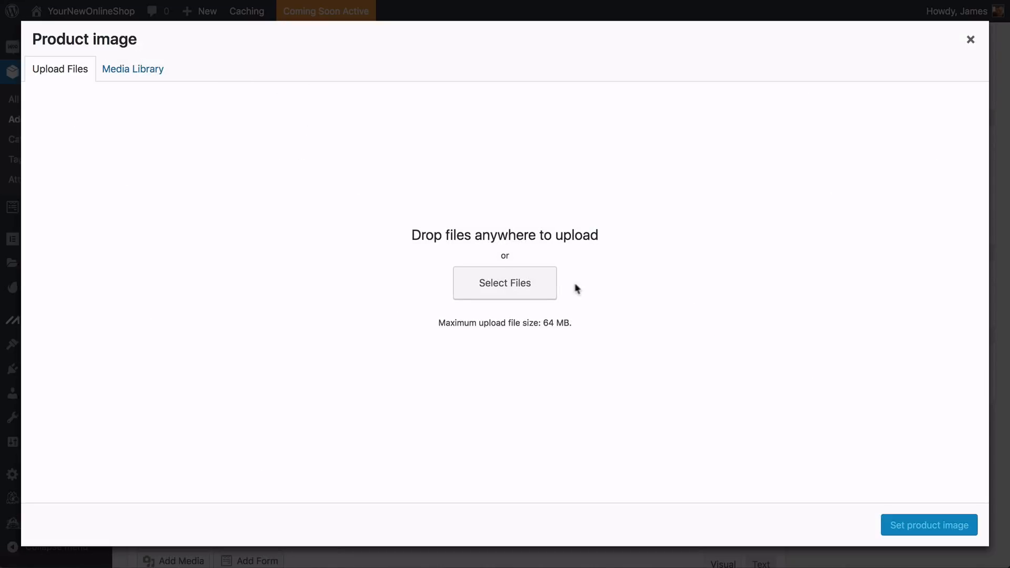
left_click(539, 288)
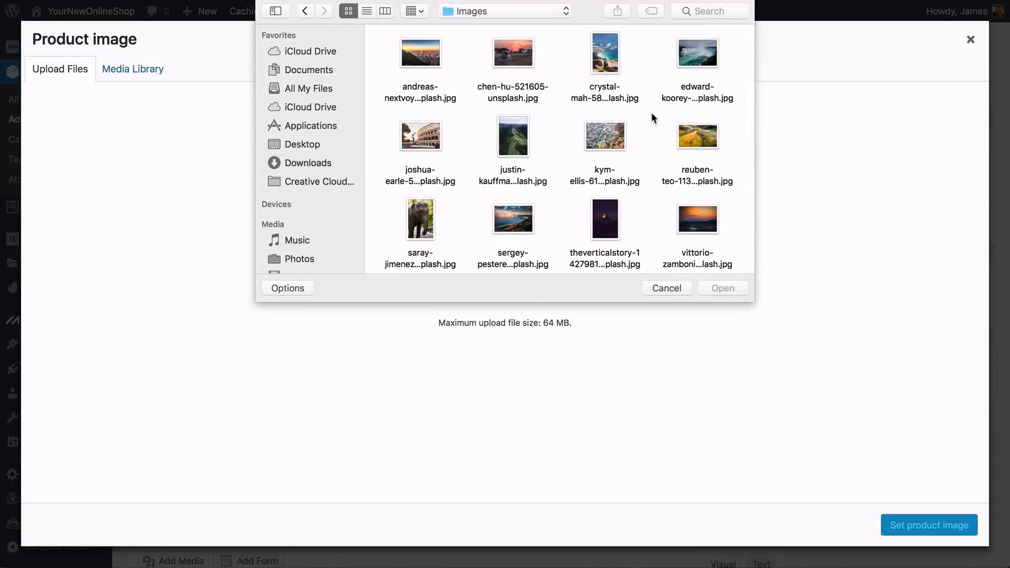
left_click(696, 63)
left_click(696, 62)
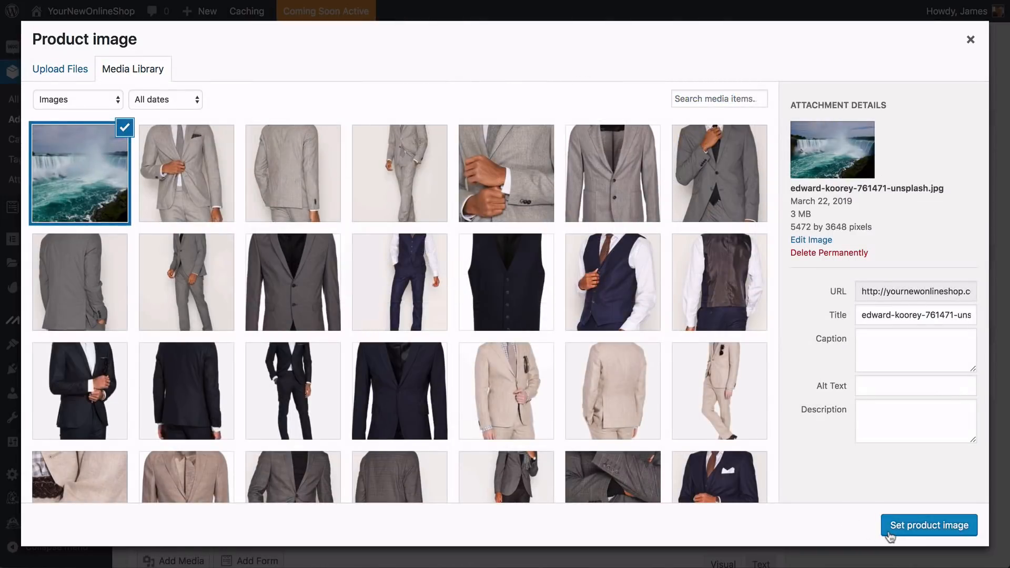
left_click(910, 529)
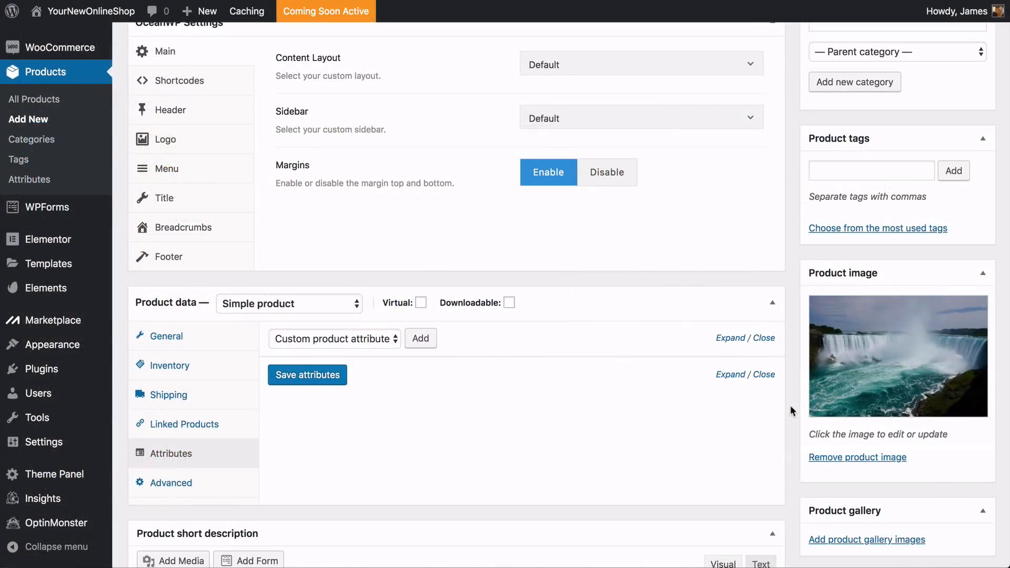
Add the Niagara Falls sunset photo from the Images folder to the product gallery
scroll(790, 406, "down", 4)
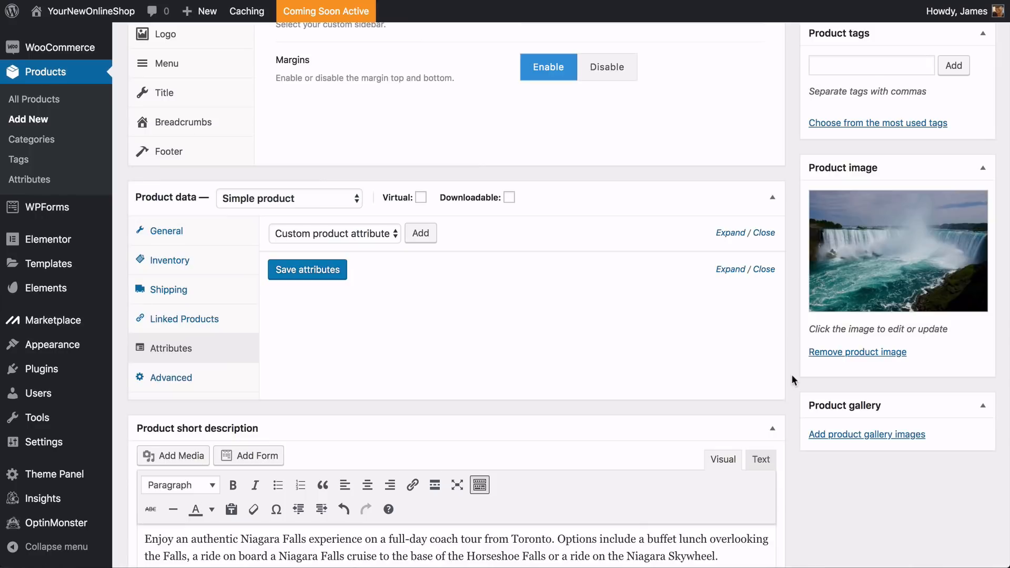
left_click(834, 434)
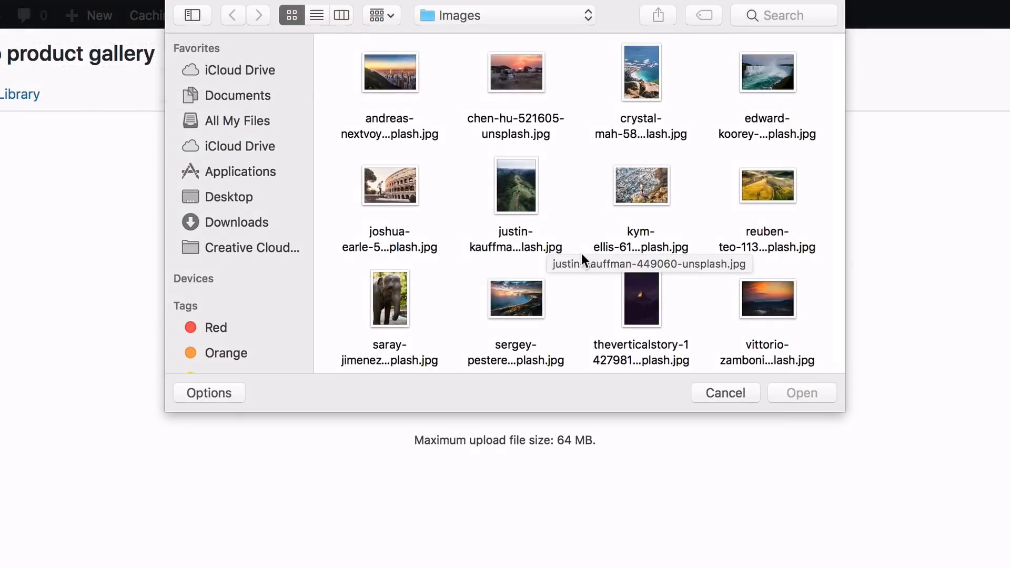
scroll(582, 254, "down", 1)
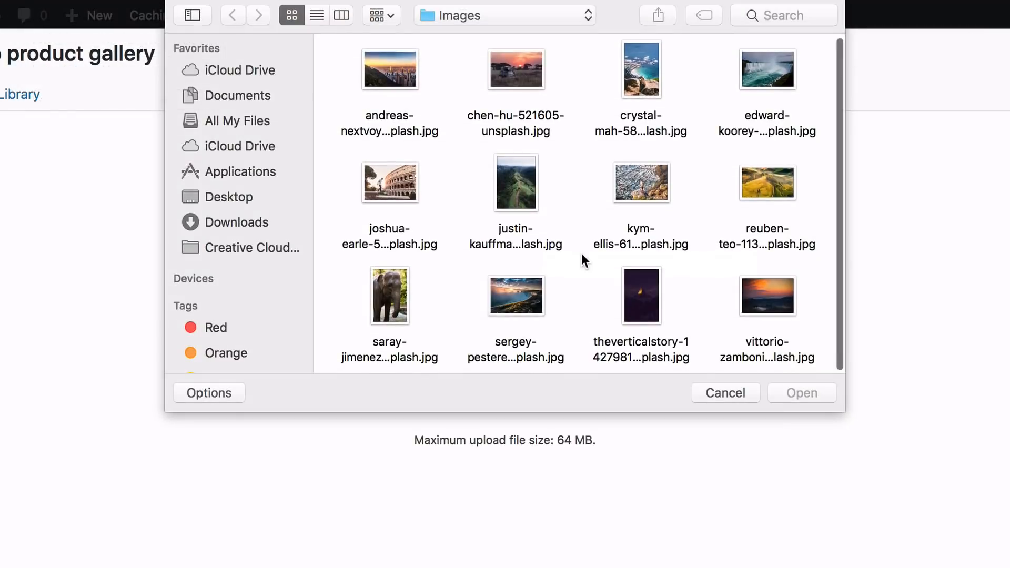
left_click(529, 288)
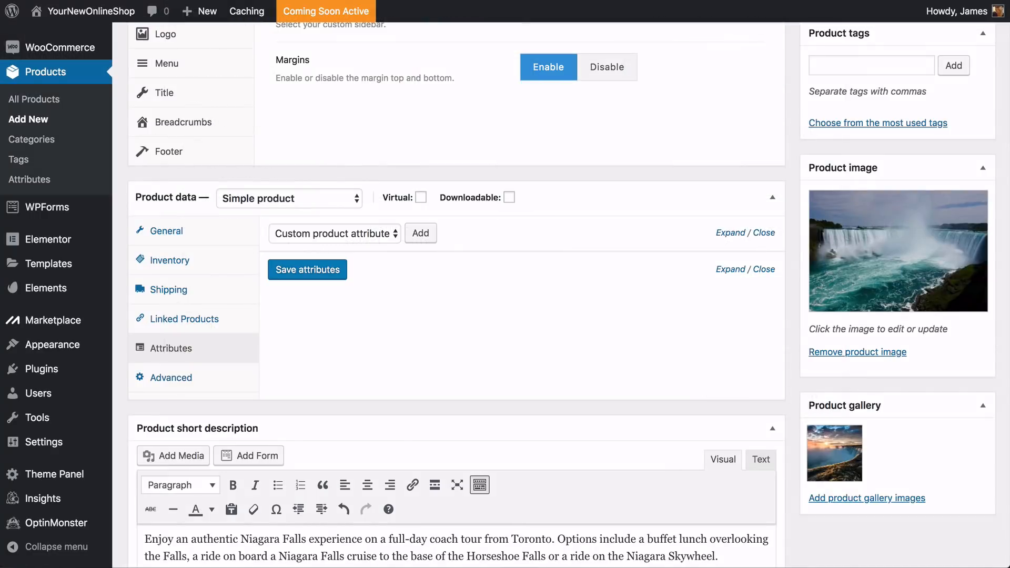
Publish the Niagara Falls Day Tour product
scroll(505, 295, "up", 5)
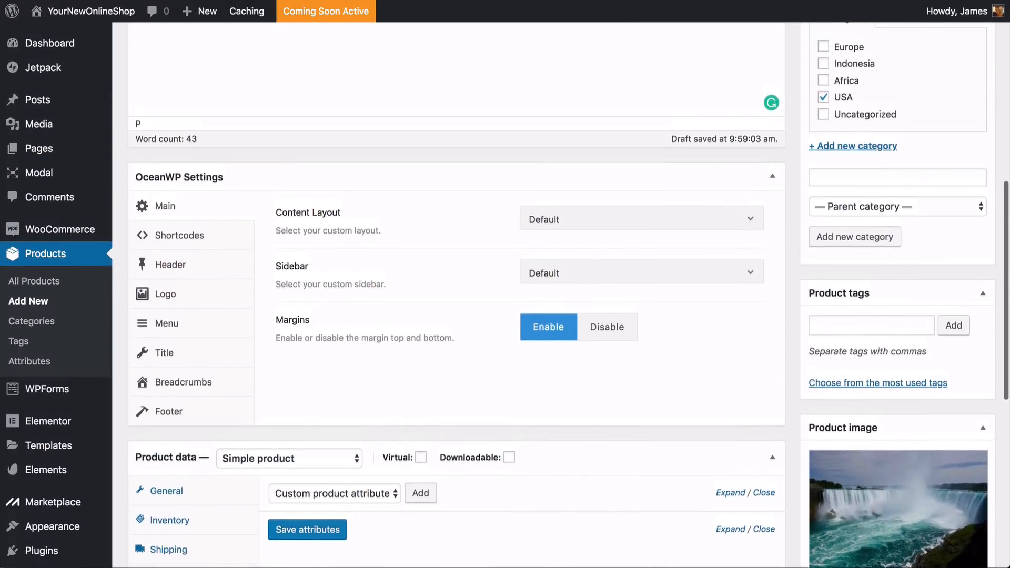
scroll(505, 294, "up", 6)
scroll(505, 294, "up", 3)
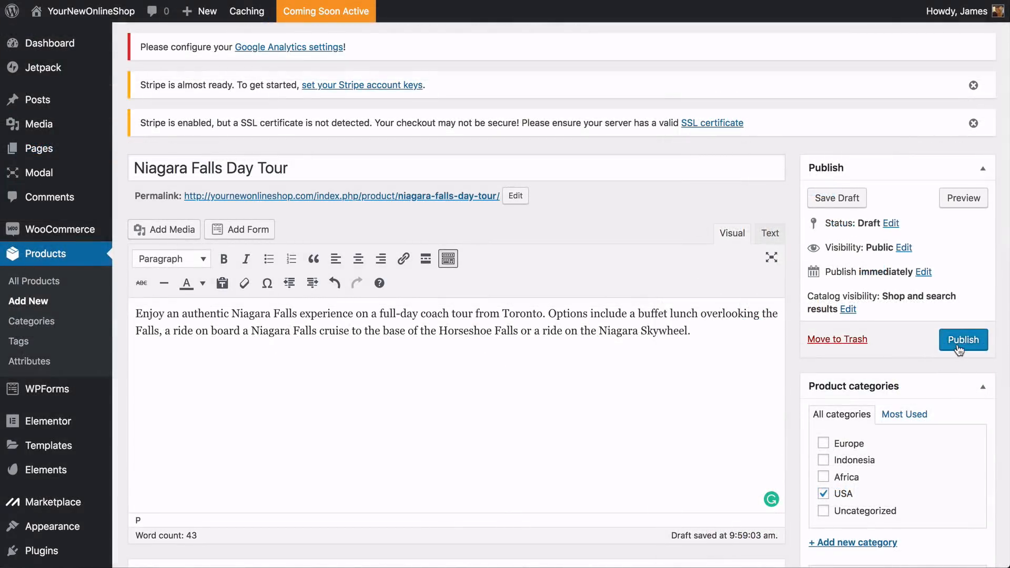
left_click(963, 340)
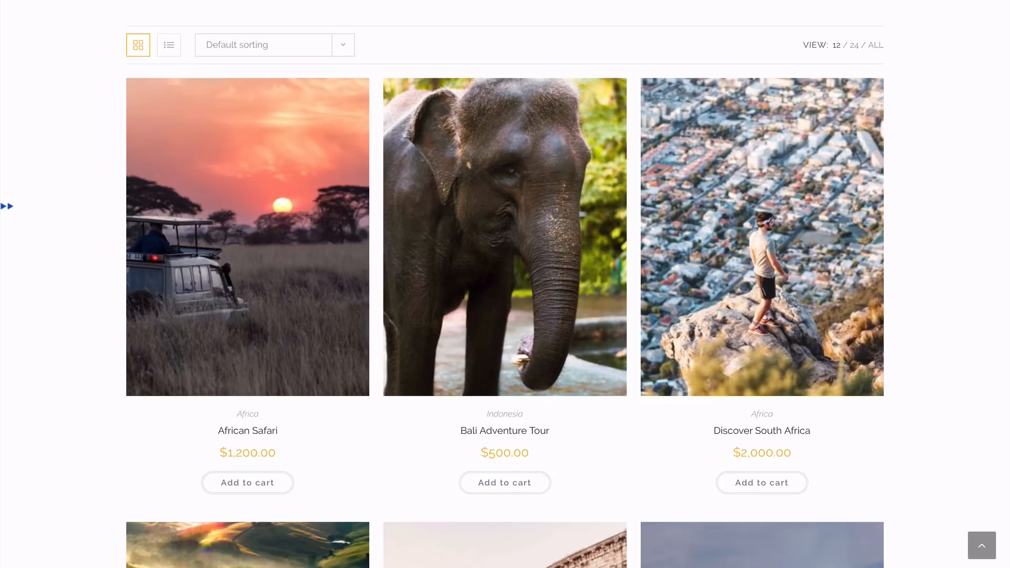
Review the published tours on the store's shop page, including the European Adventure product image
scroll(505, 284, "down", 2)
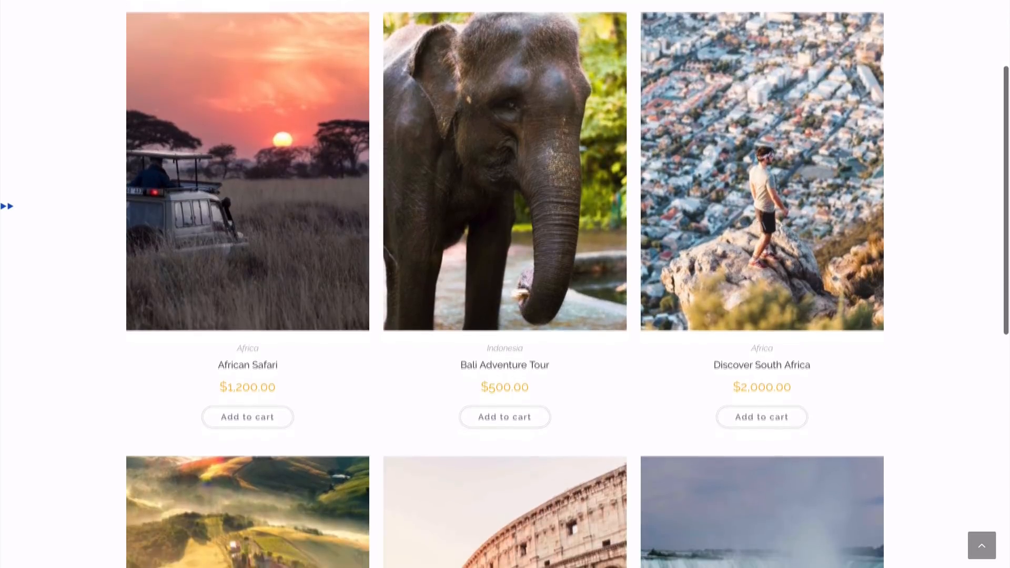
scroll(505, 284, "down", 5)
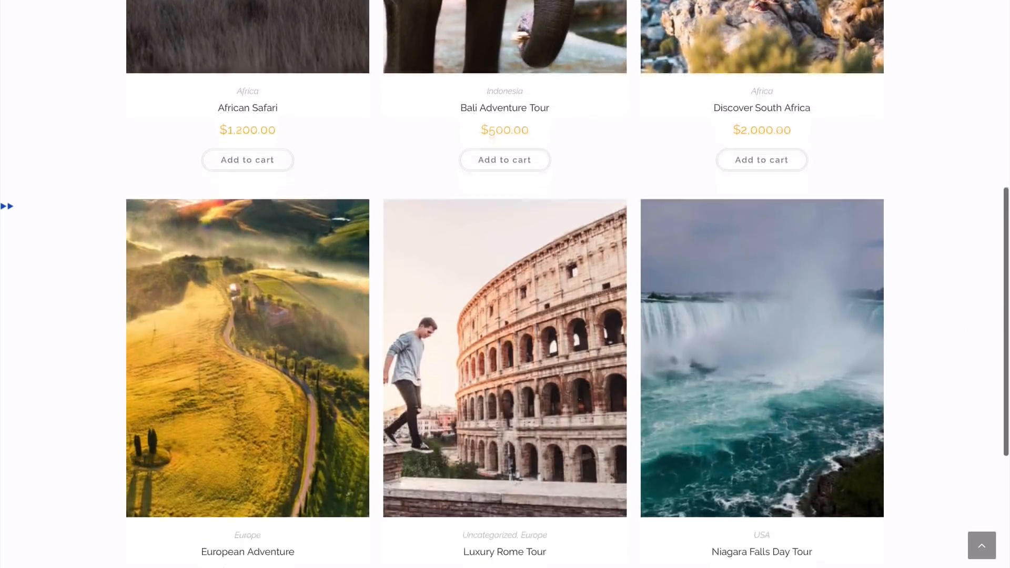
scroll(505, 284, "down", 2)
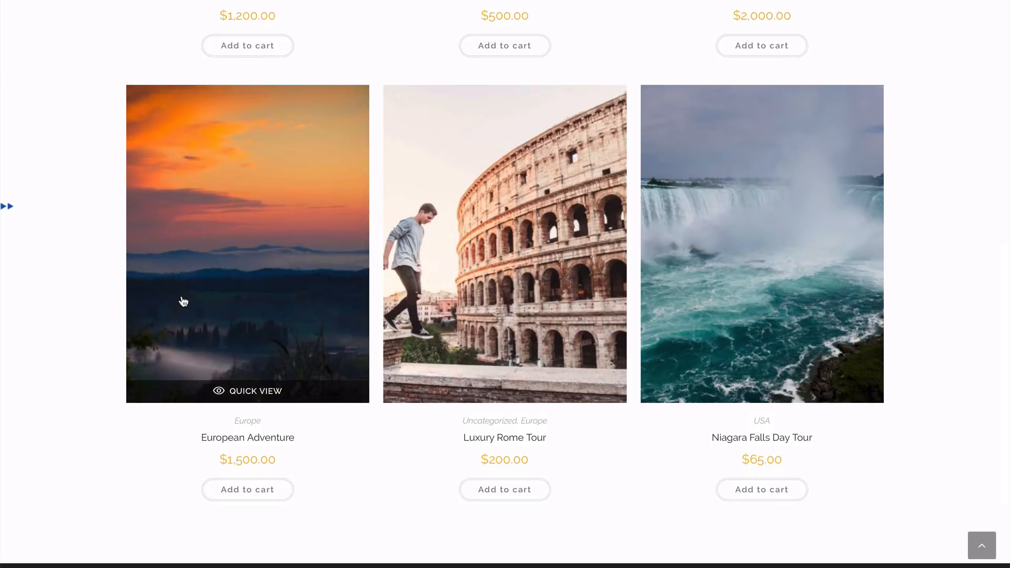
left_click(183, 301)
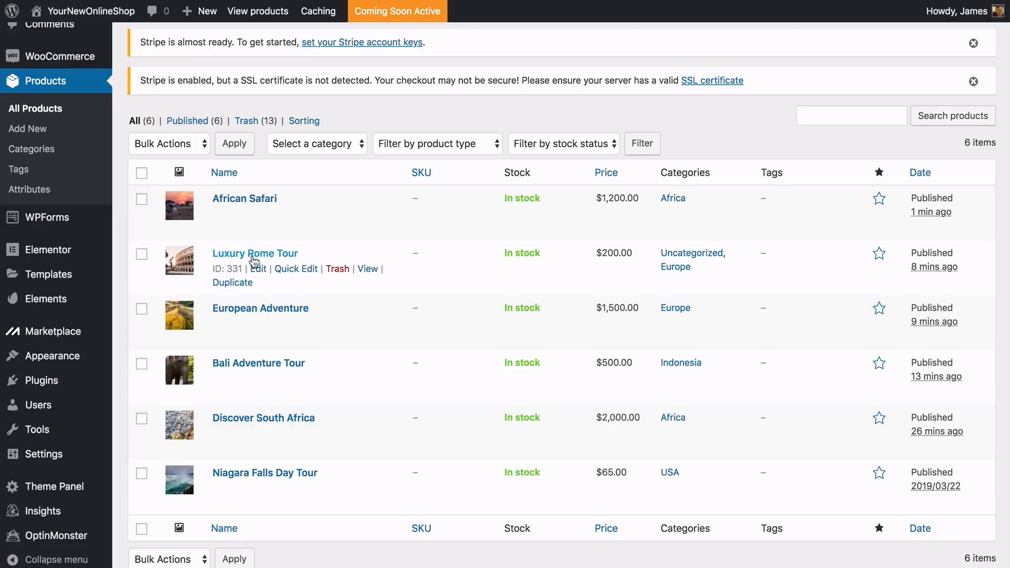
Open Quick Edit for the Luxury Rome Tour product and review its editable details
left_click(296, 269)
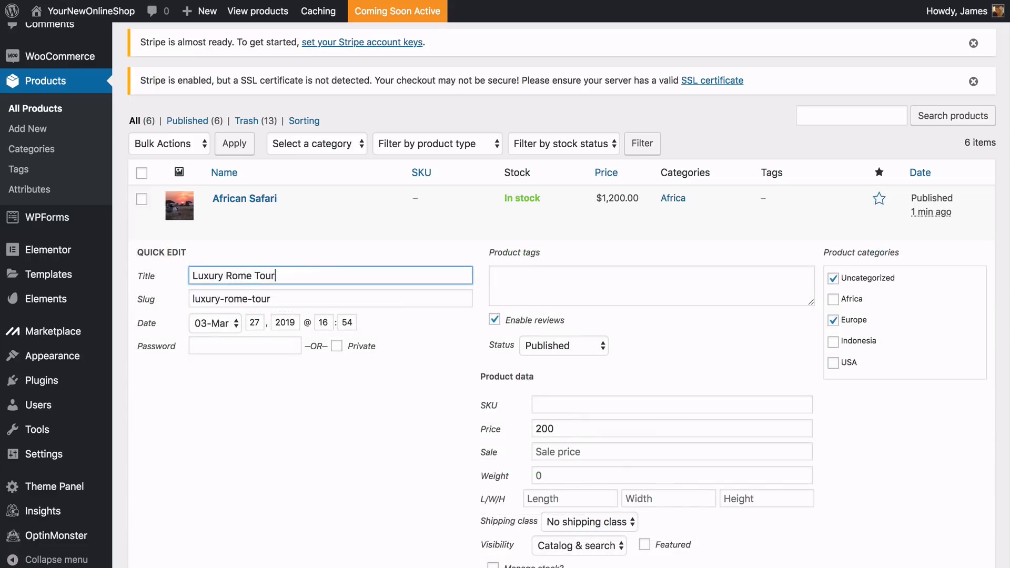
scroll(505, 295, "down", 5)
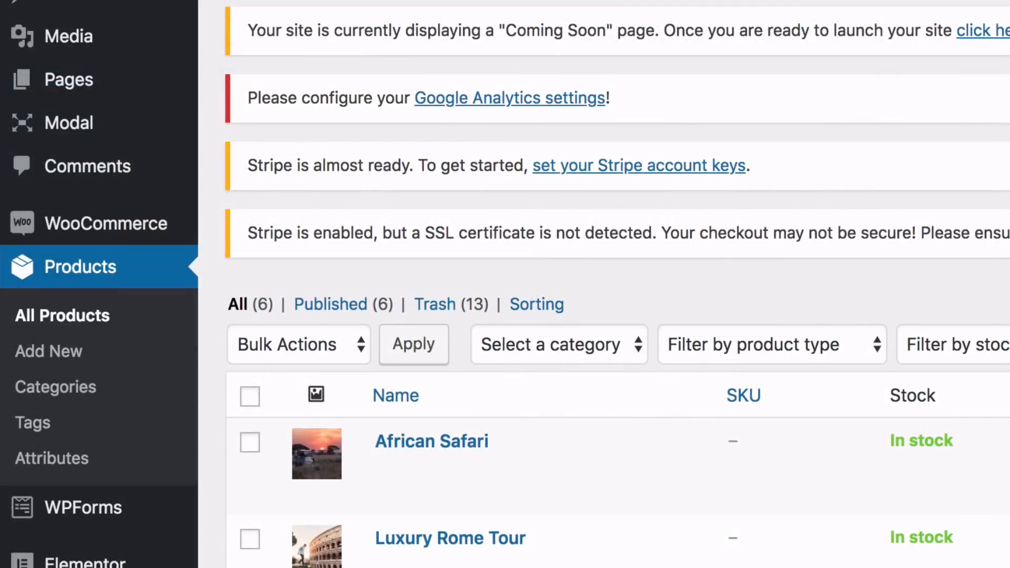
Look through the WooCommerce orders, coupons and sales reports areas
left_click(176, 238)
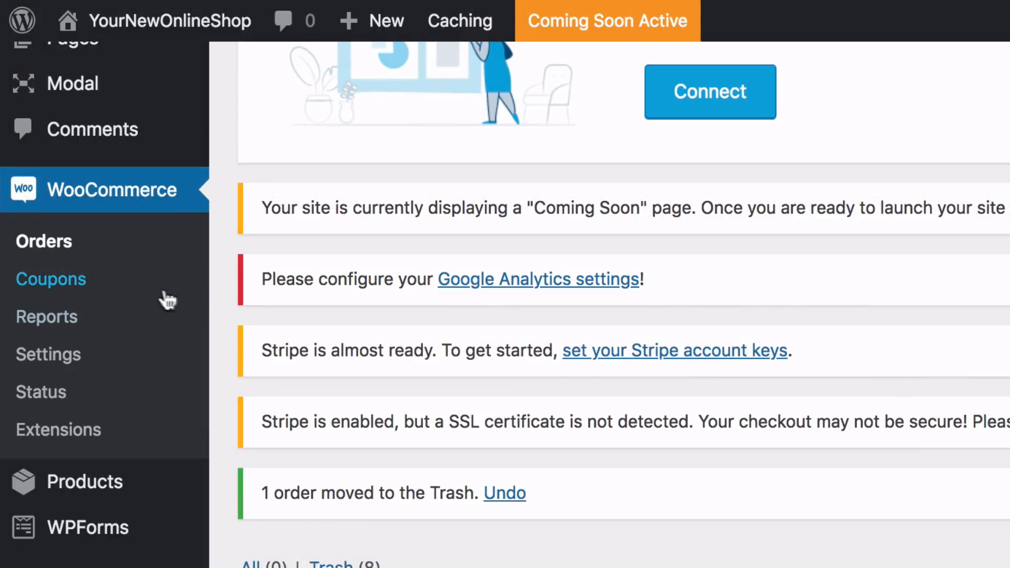
left_click(47, 289)
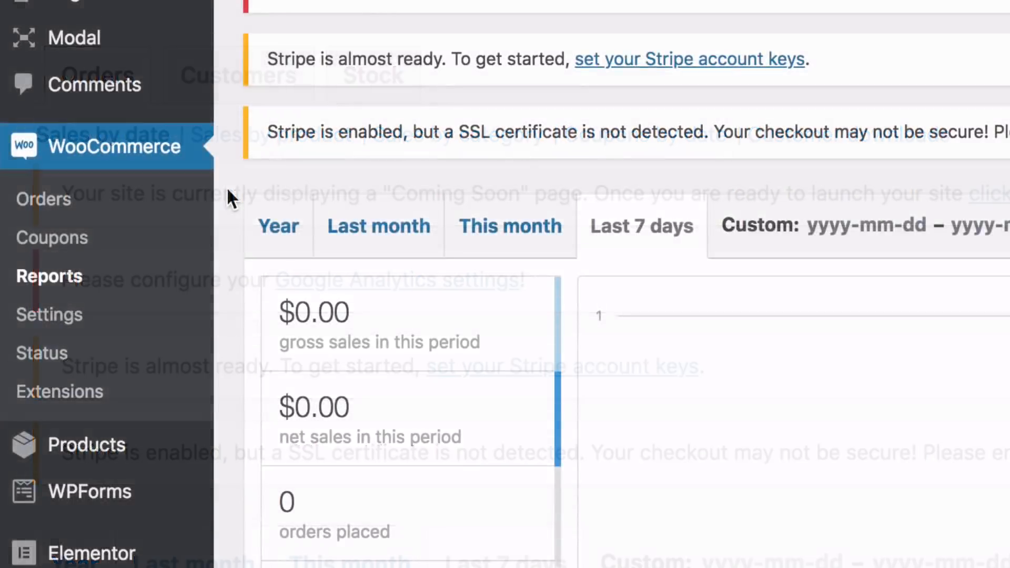
Review WooCommerce's general settings for store address, selling and shipping locations, taxes, coupons and currency
left_click(50, 314)
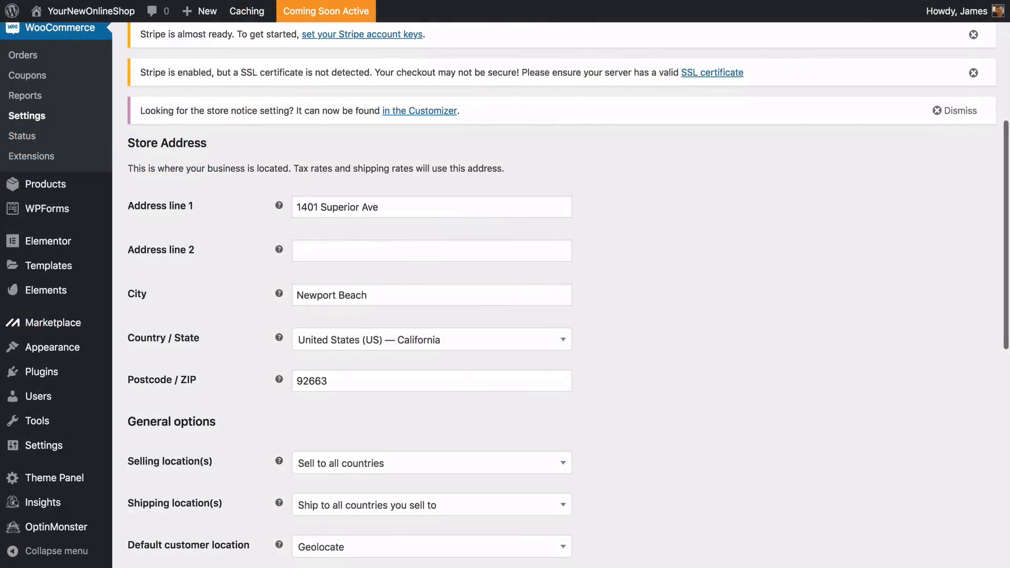
scroll(560, 294, "down", 3)
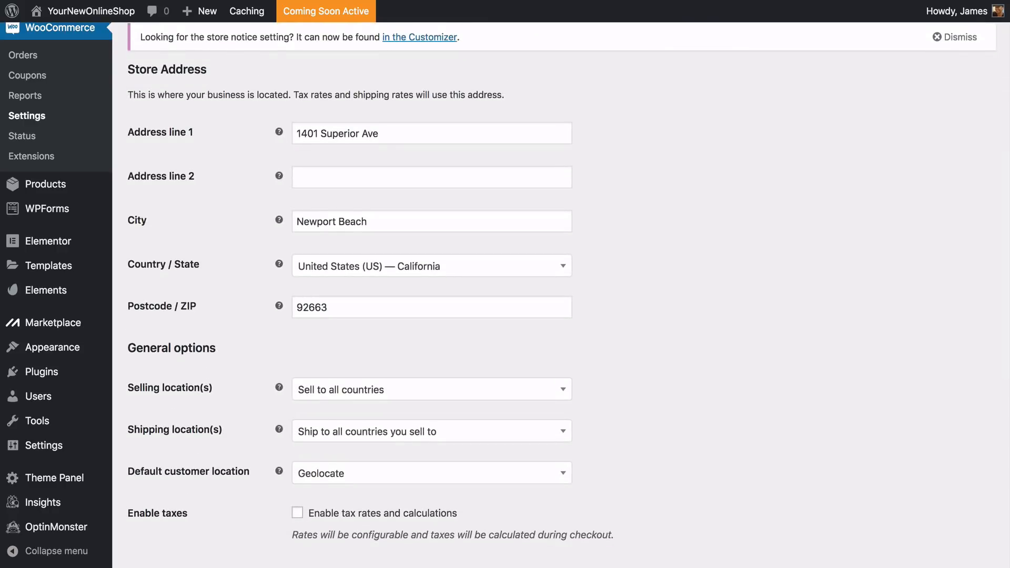
scroll(561, 294, "down", 10)
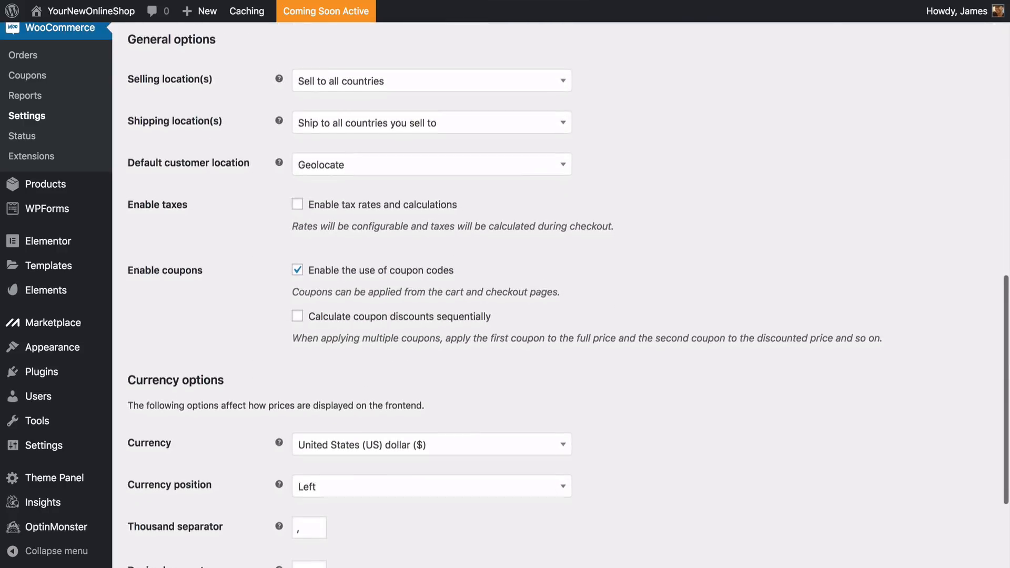
scroll(560, 295, "down", 3)
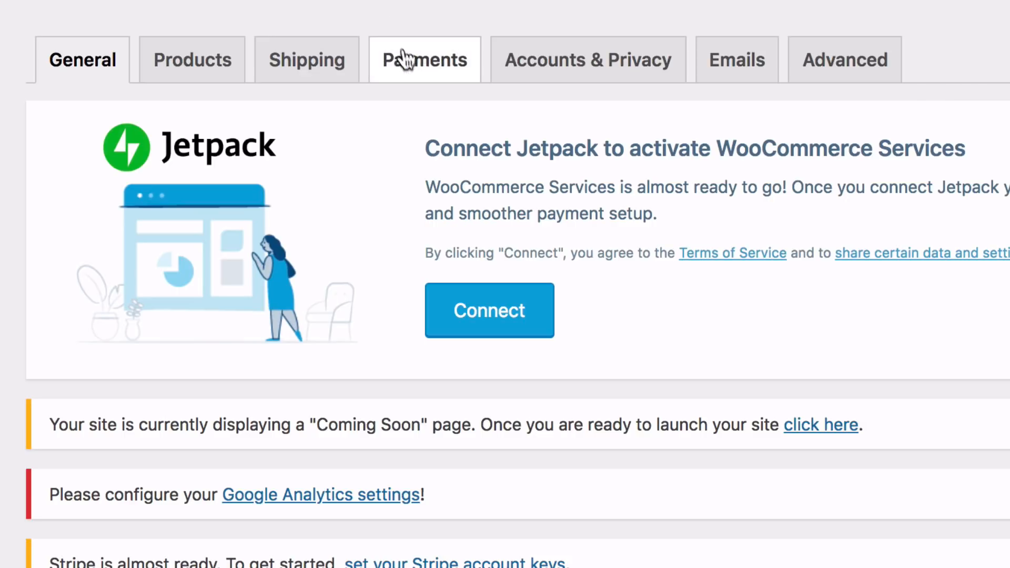
Open the PayPal Checkout payment settings and start linking an existing PayPal account for the live environment
left_click(430, 81)
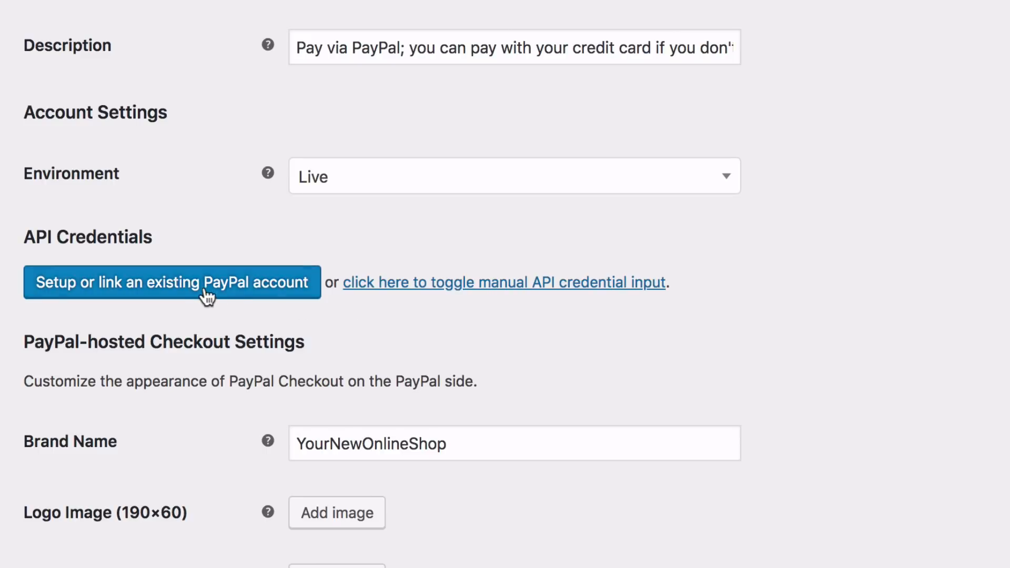
left_click(169, 295)
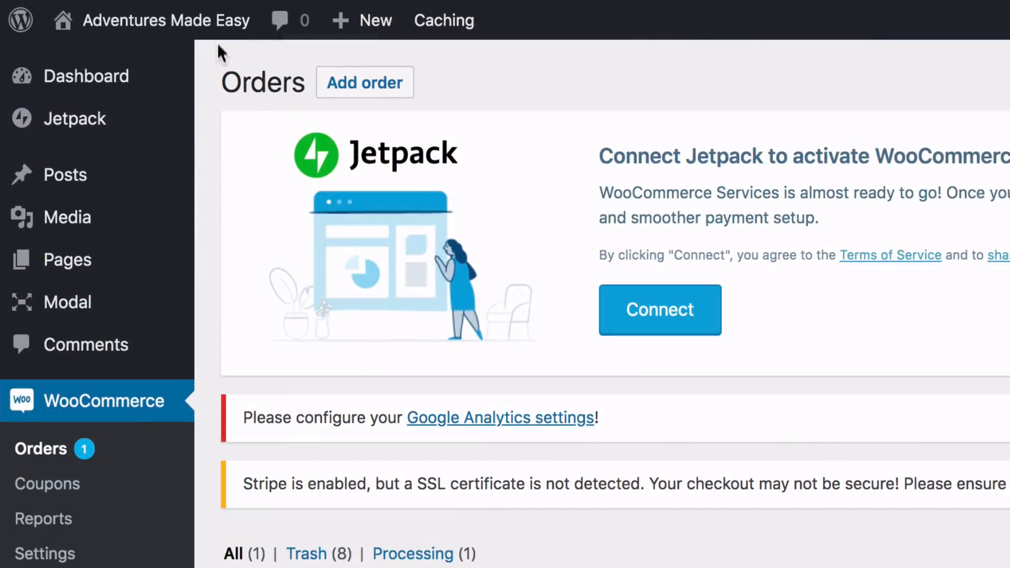
Visit the store's home page, add the Bali Adventure Tour to the cart and show the cart preview
mouse_move(219, 29)
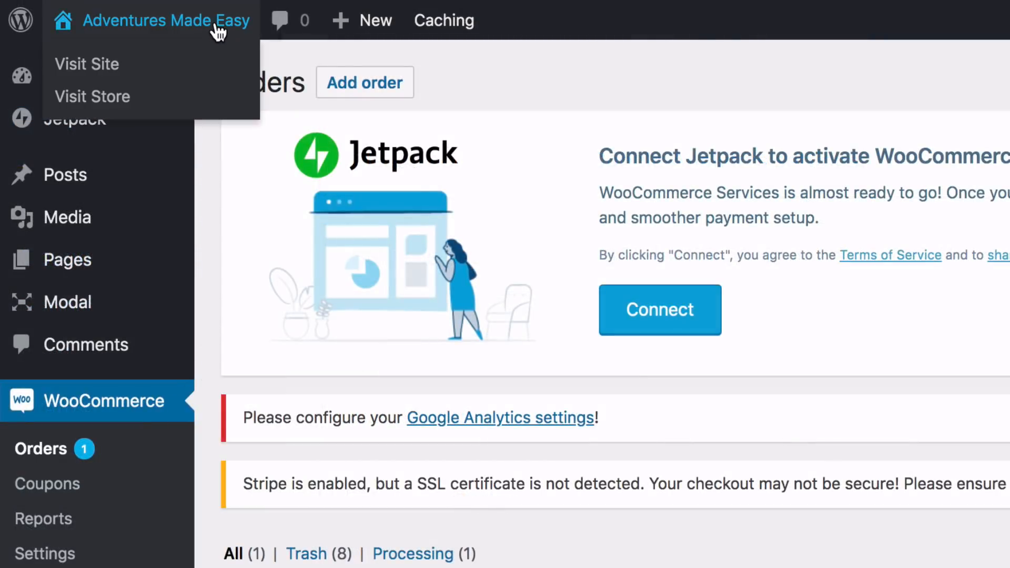
left_click(113, 70)
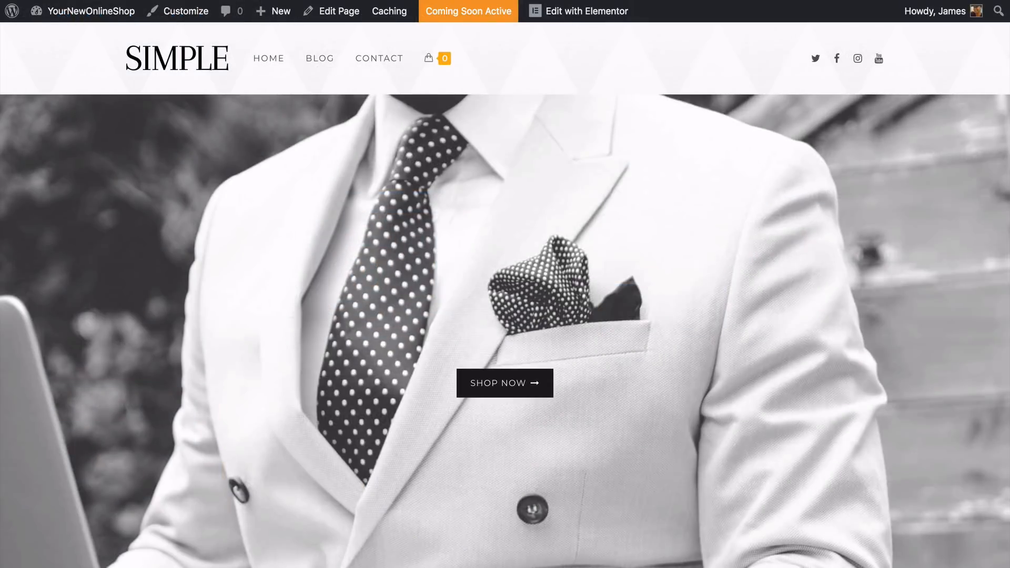
scroll(505, 295, "down", 9)
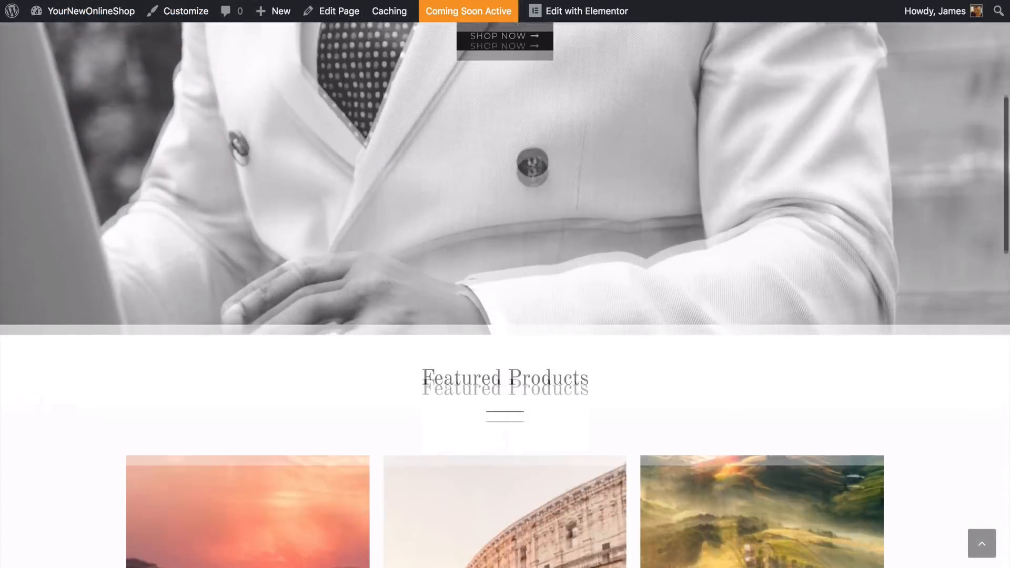
scroll(505, 295, "down", 3)
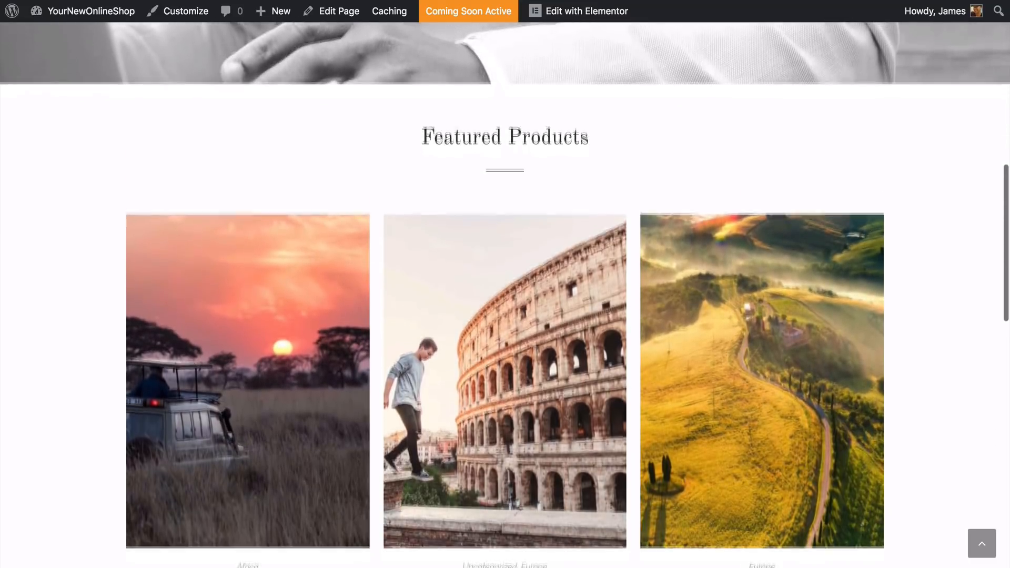
scroll(505, 294, "down", 8)
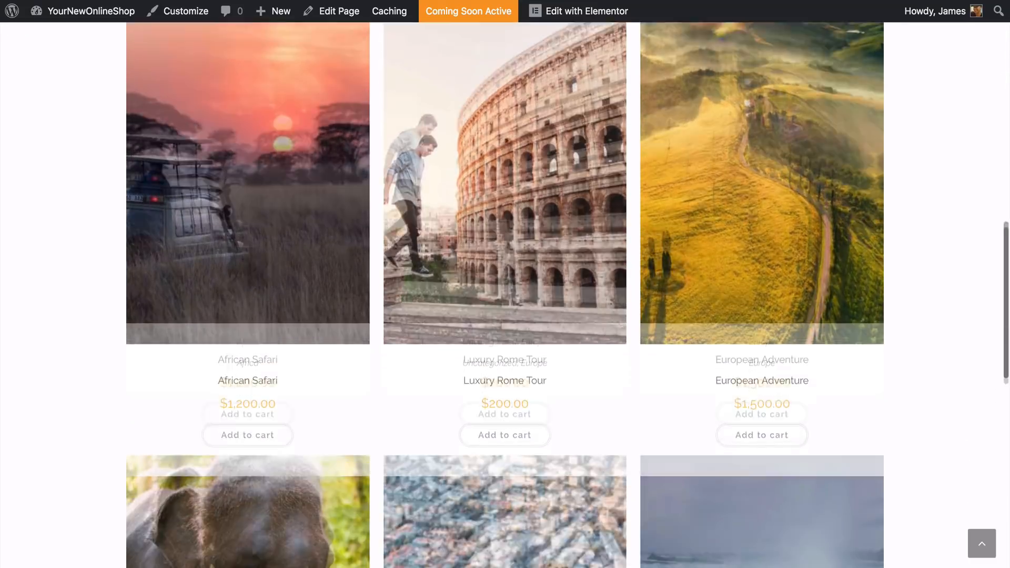
scroll(74, 197, "down", 2)
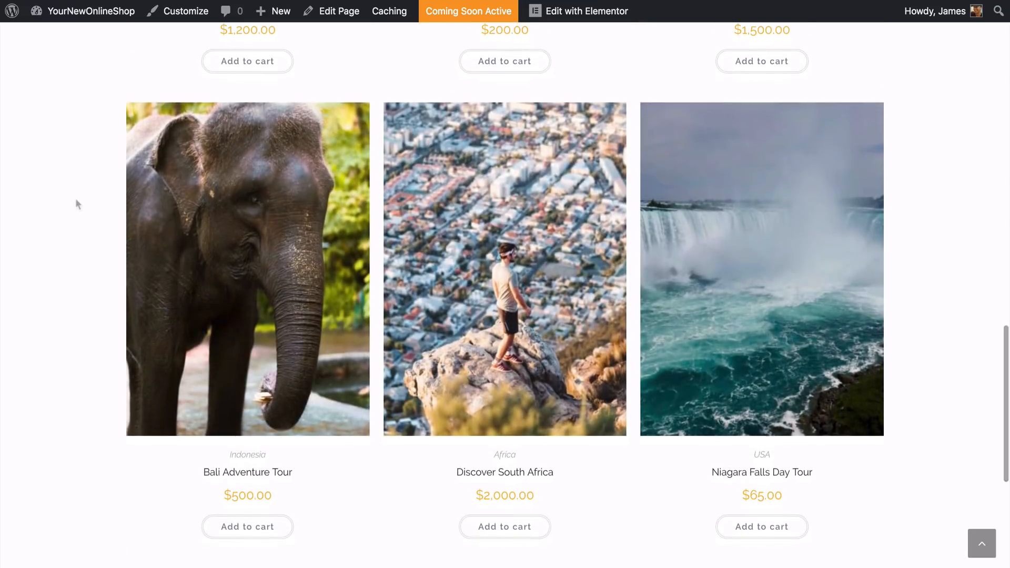
mouse_move(152, 244)
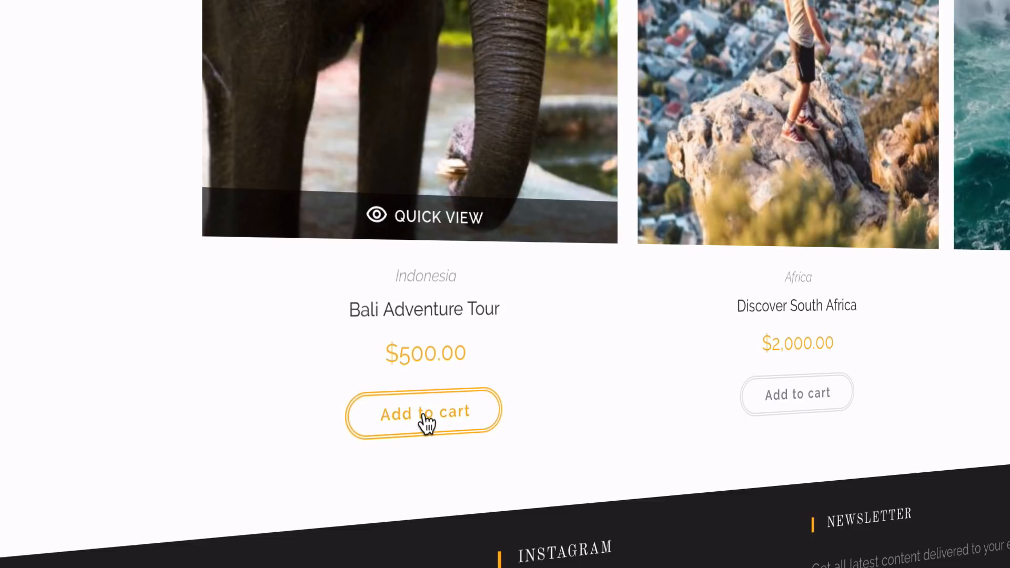
left_click(426, 422)
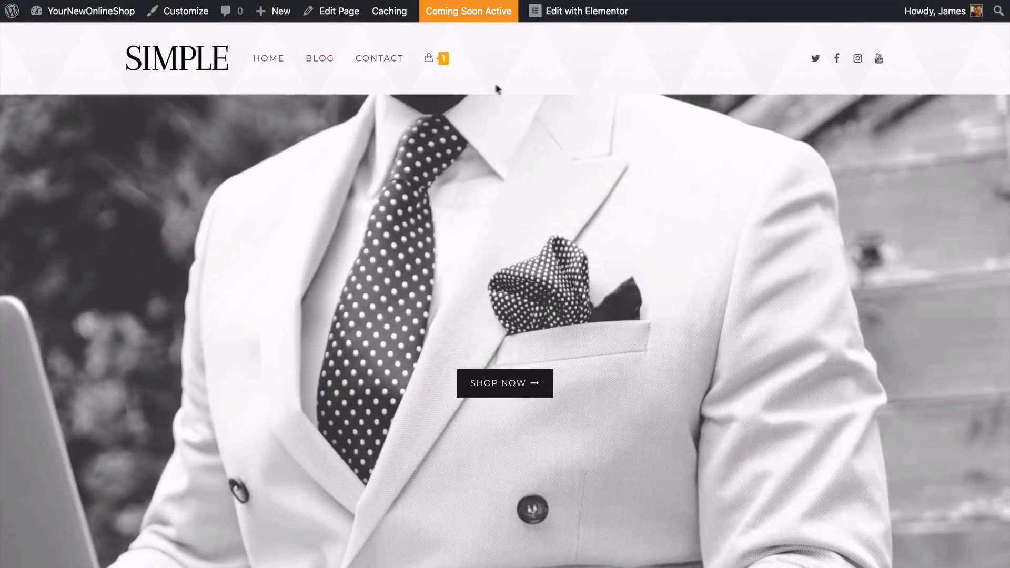
mouse_move(448, 71)
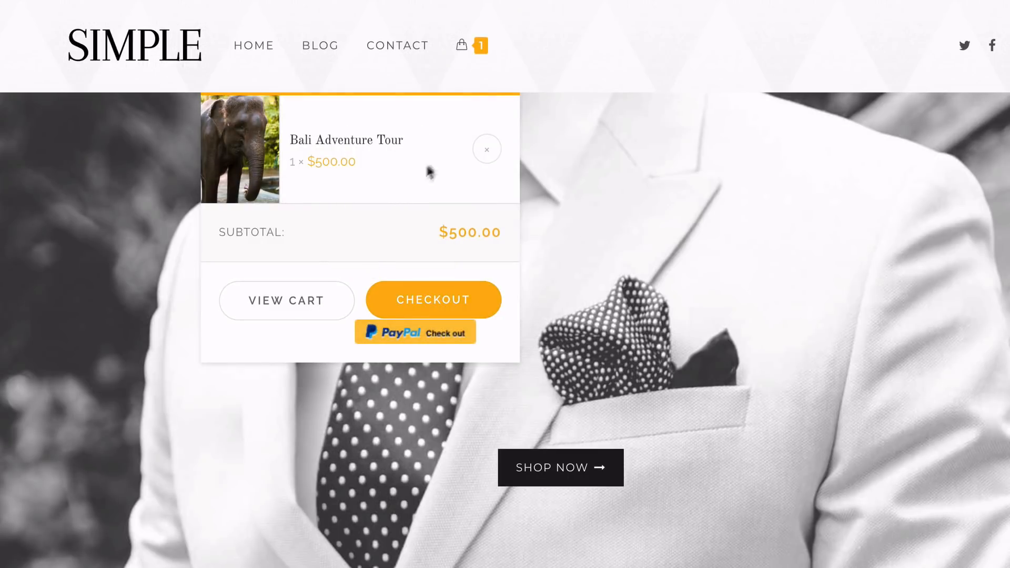
mouse_move(484, 50)
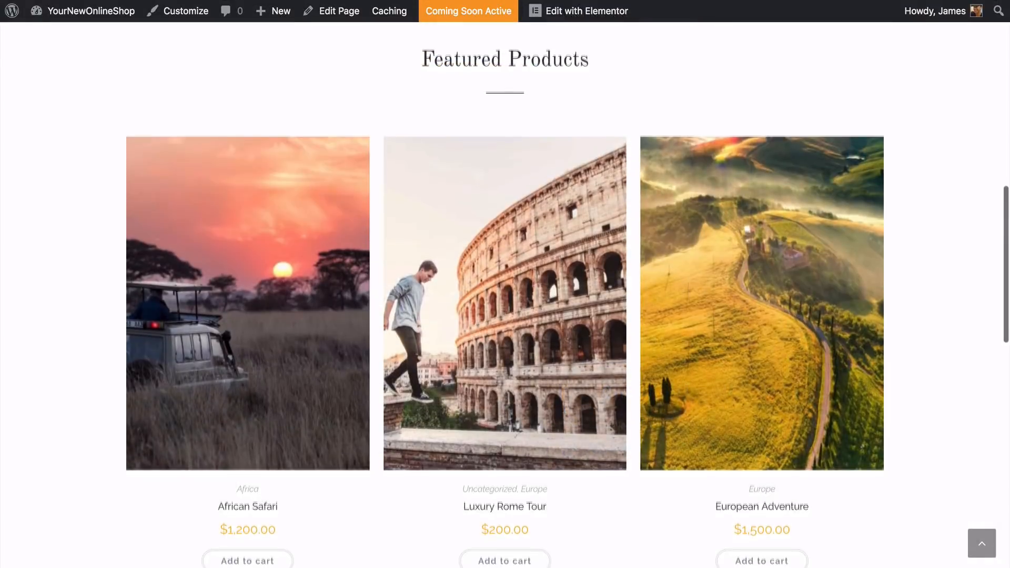
Review the store's featured products, and examine the Adventures Made Easy example's shop categories and dream adventure section
scroll(505, 284, "down", 10)
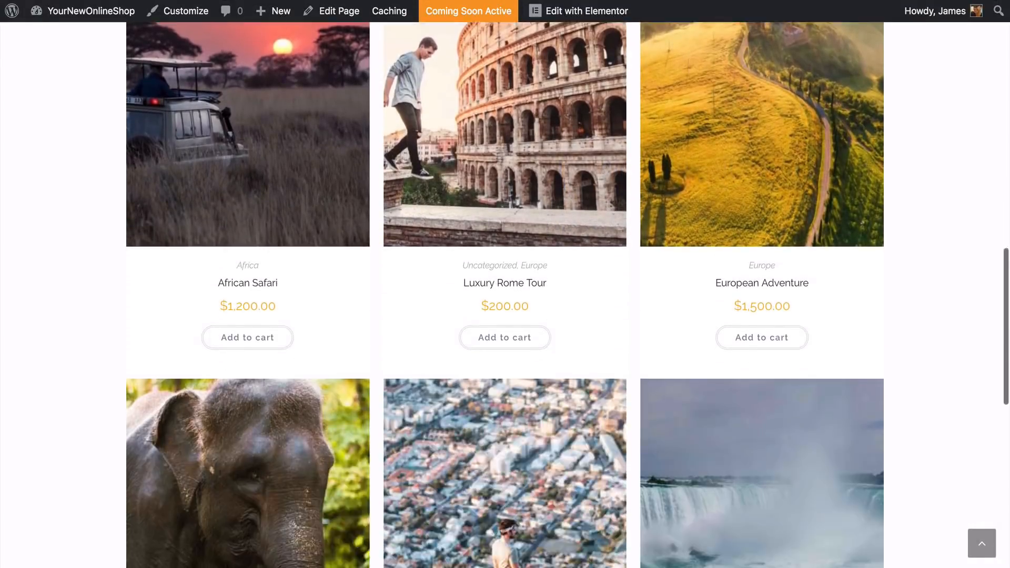
scroll(505, 284, "down", 4)
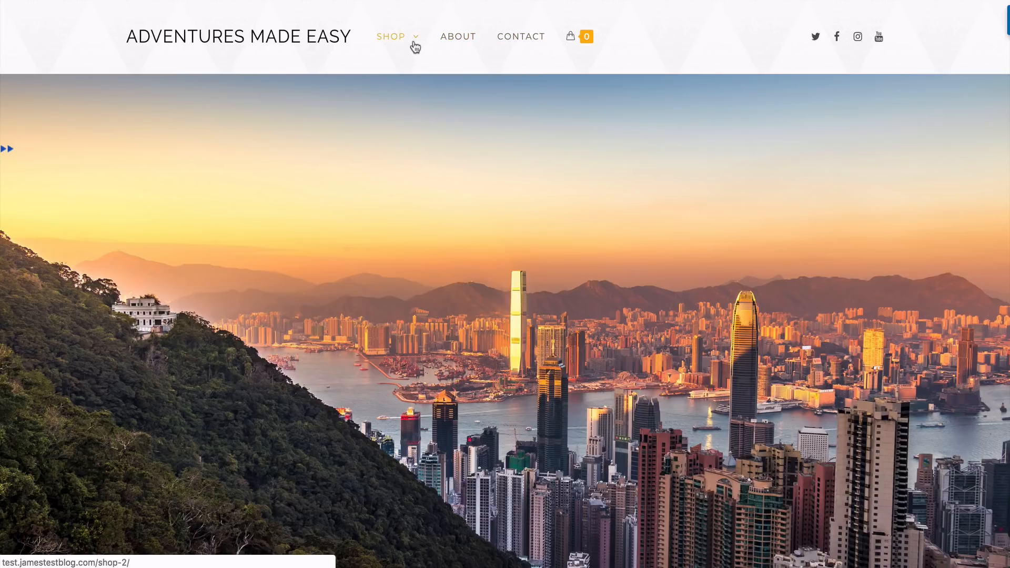
mouse_move(413, 45)
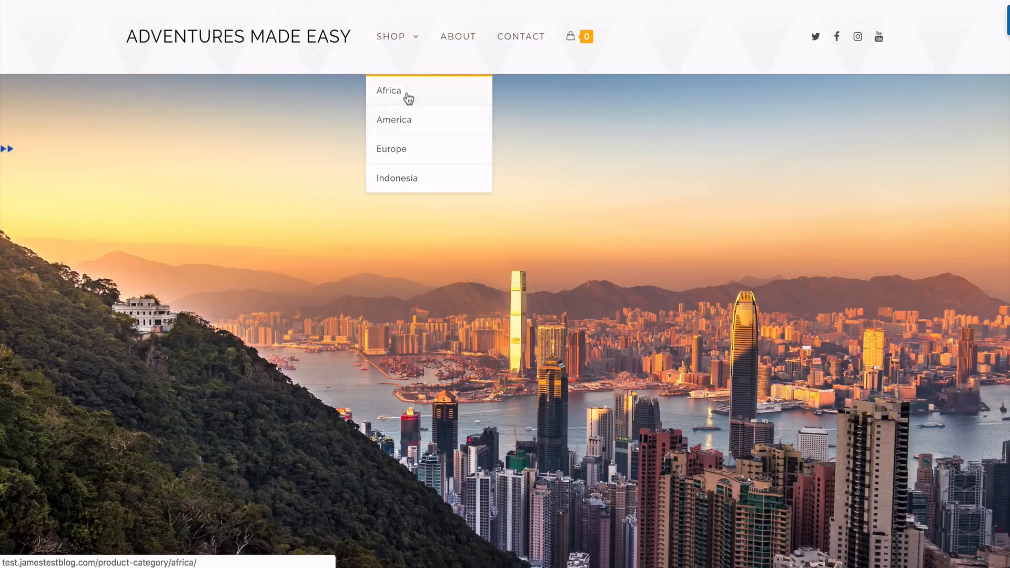
scroll(505, 284, "down", 5)
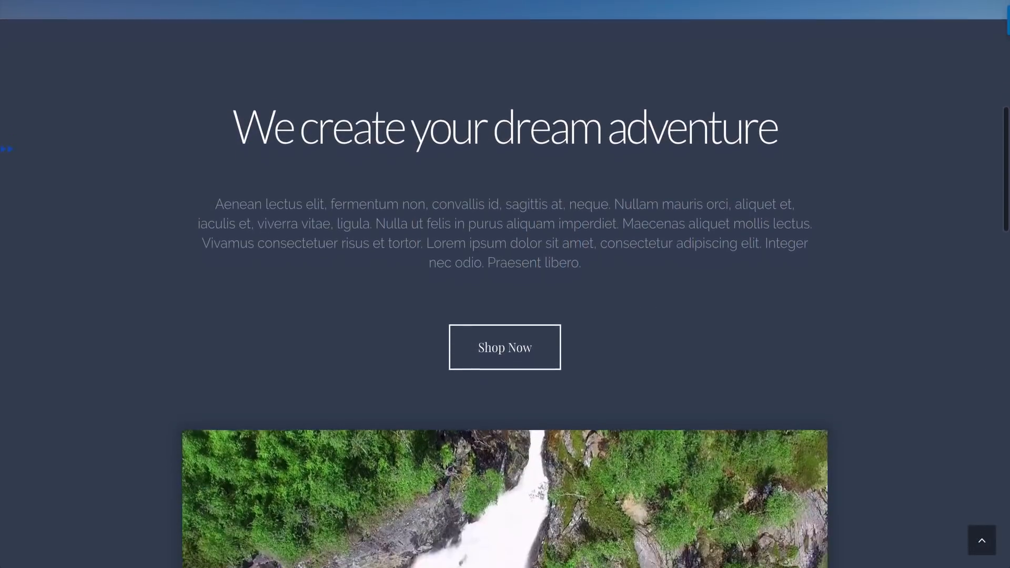
Review the example home page's adventure video and its featured products with prices and cart options
scroll(505, 284, "down", 3)
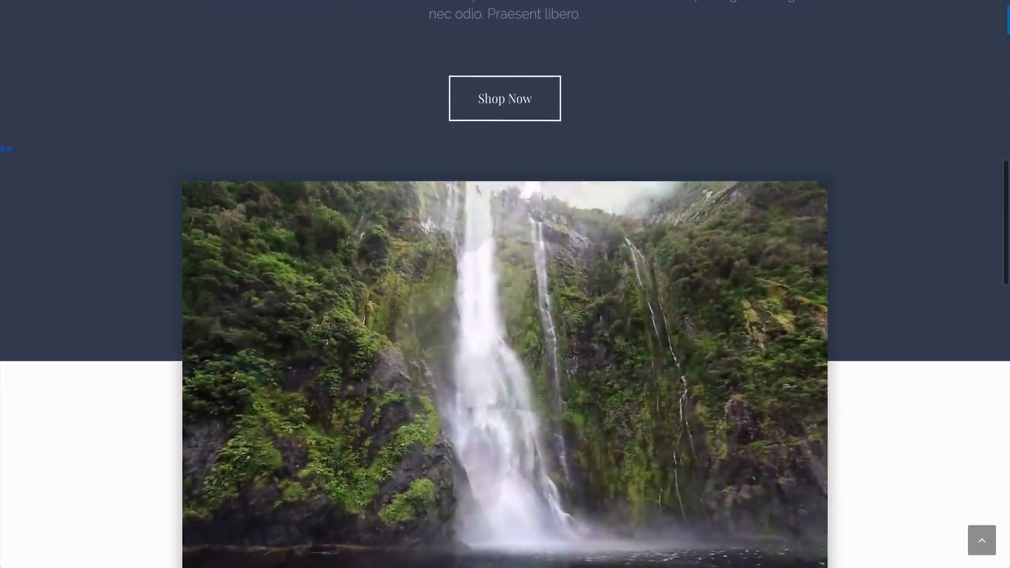
scroll(505, 284, "down", 1)
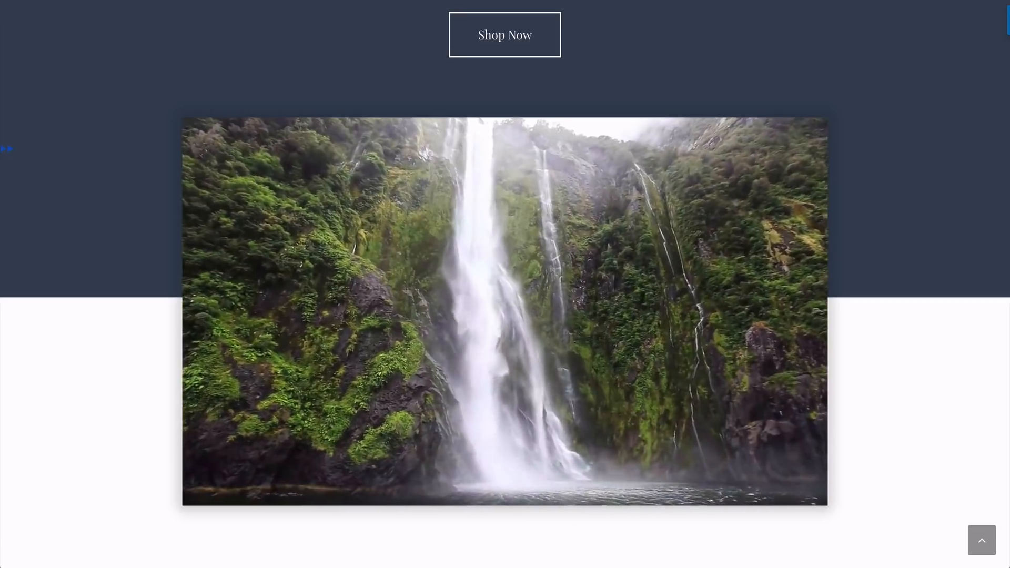
scroll(505, 284, "down", 6)
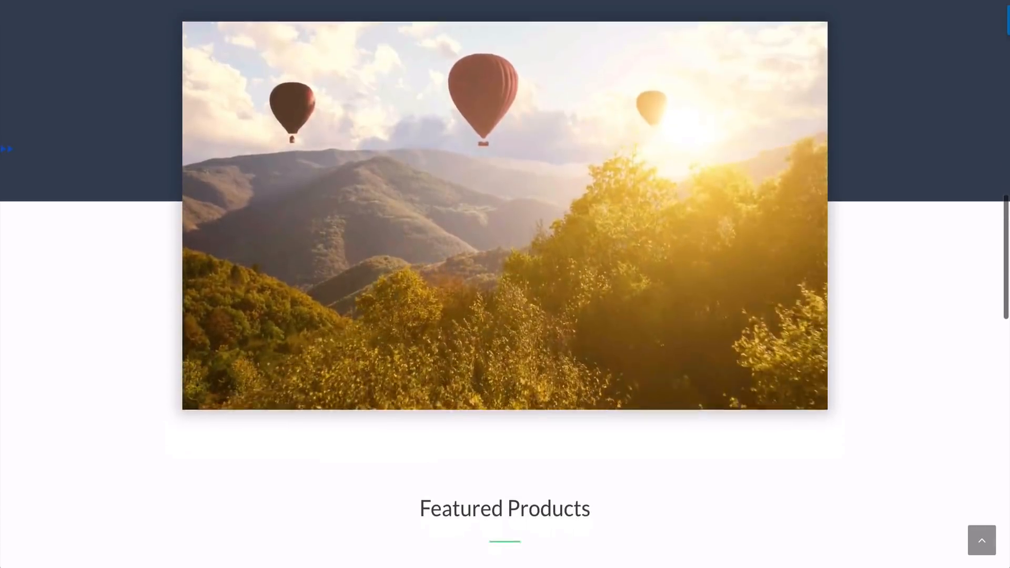
scroll(505, 284, "down", 1)
scroll(505, 284, "down", 2)
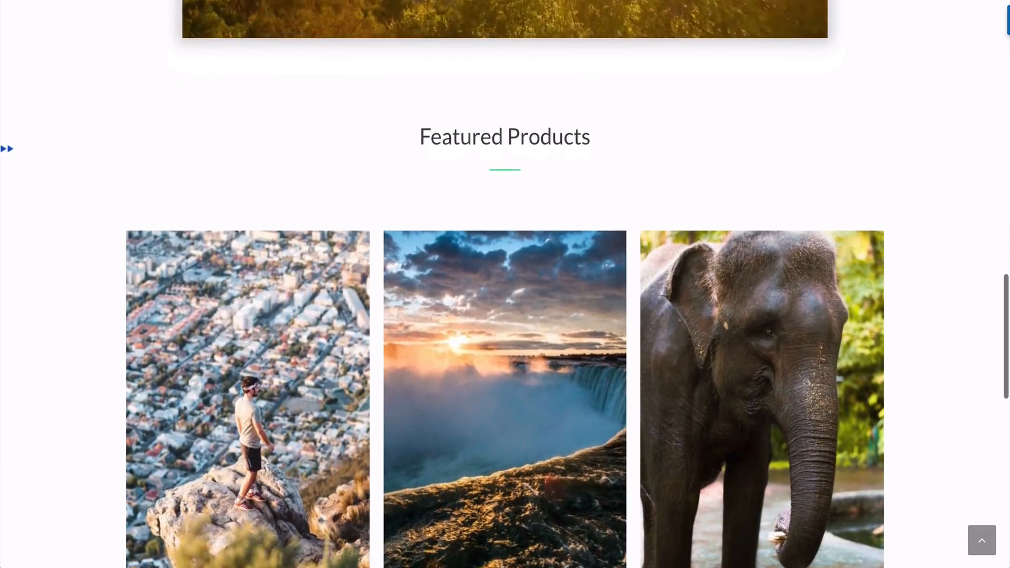
scroll(505, 285, "down", 1)
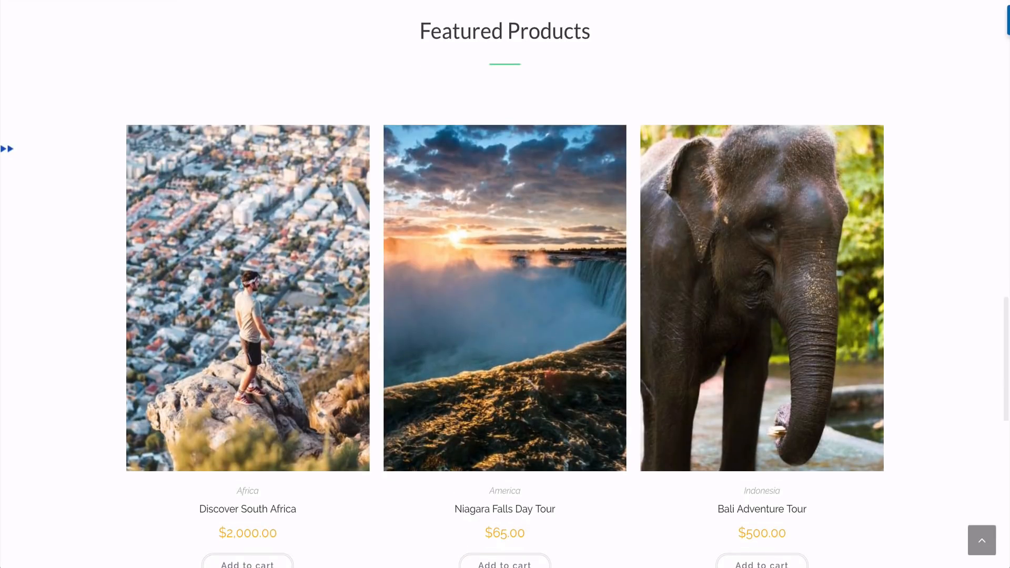
scroll(505, 284, "down", 3)
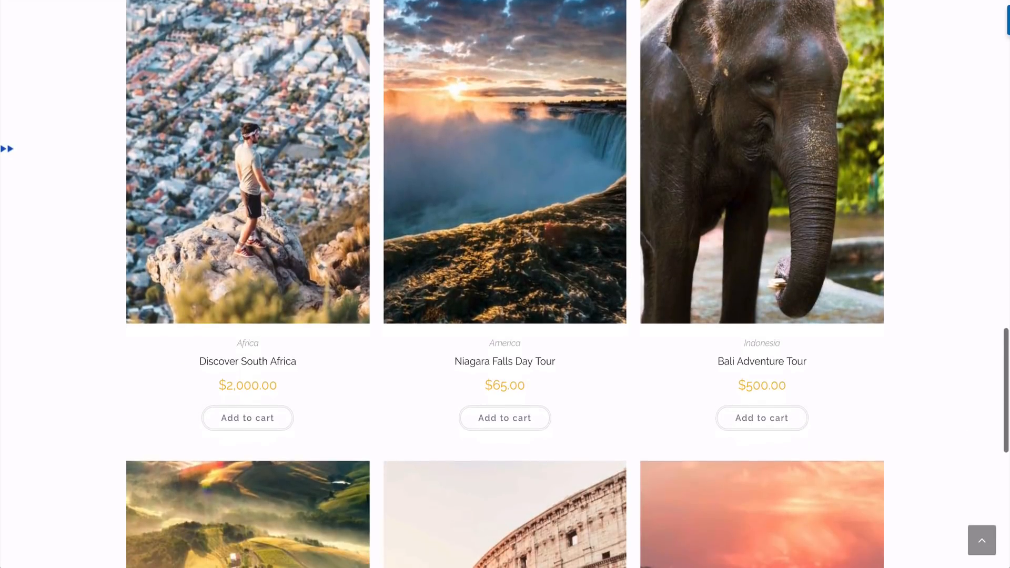
Review the example site's About Us page and its Contact page with the contact form
mouse_move(152, 318)
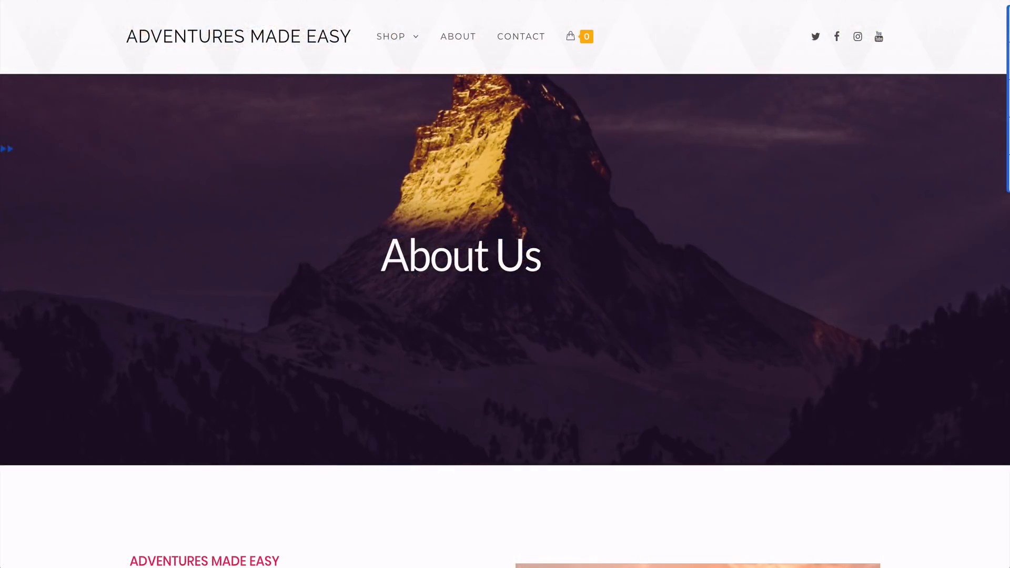
scroll(505, 284, "down", 6)
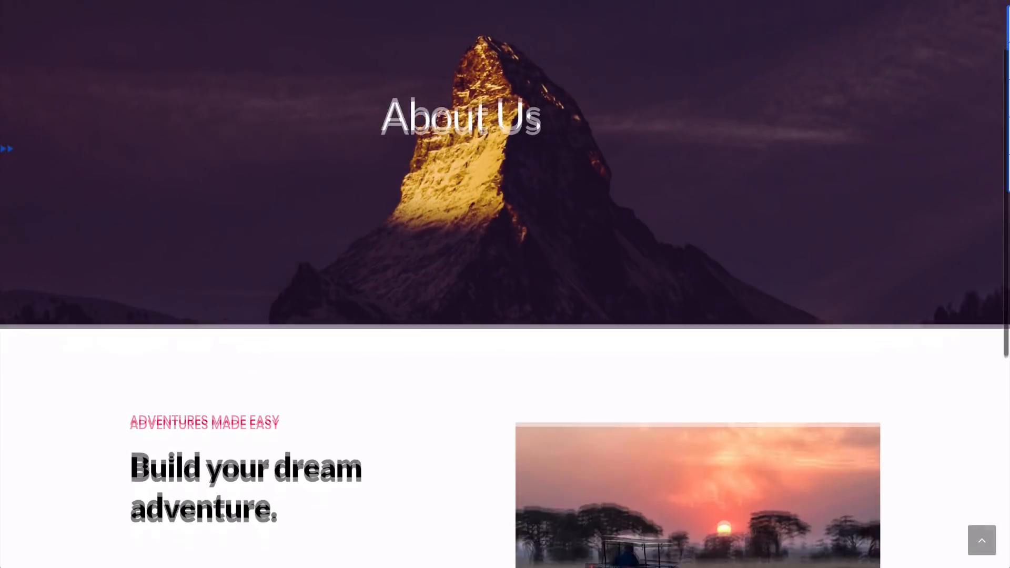
scroll(505, 284, "down", 2)
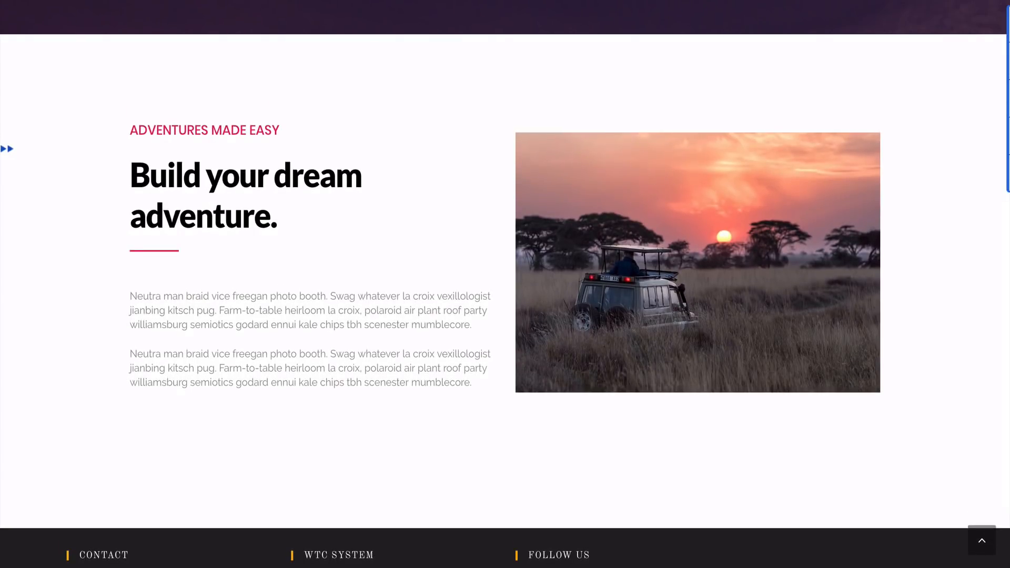
scroll(505, 284, "down", 2)
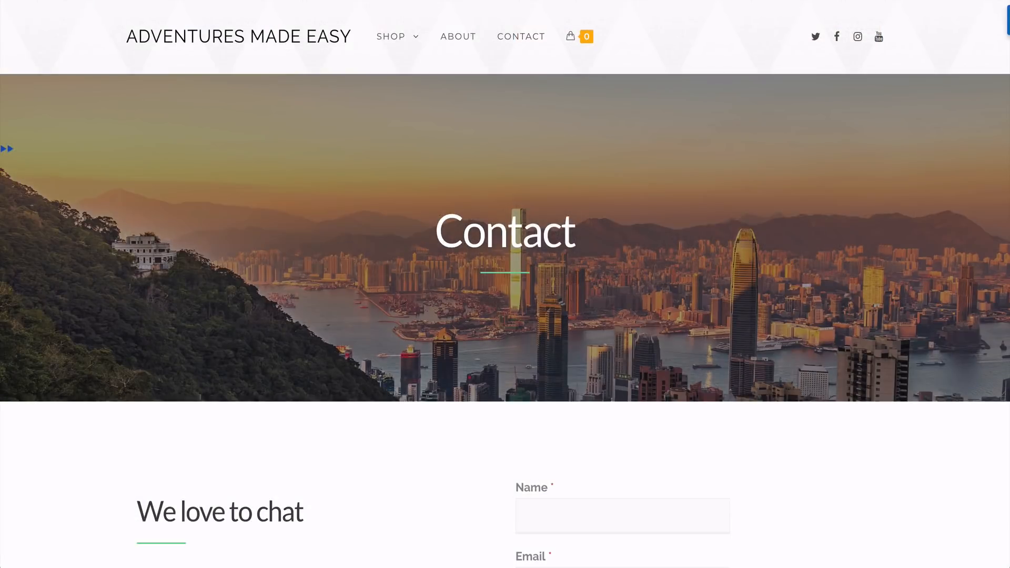
scroll(504, 284, "down", 4)
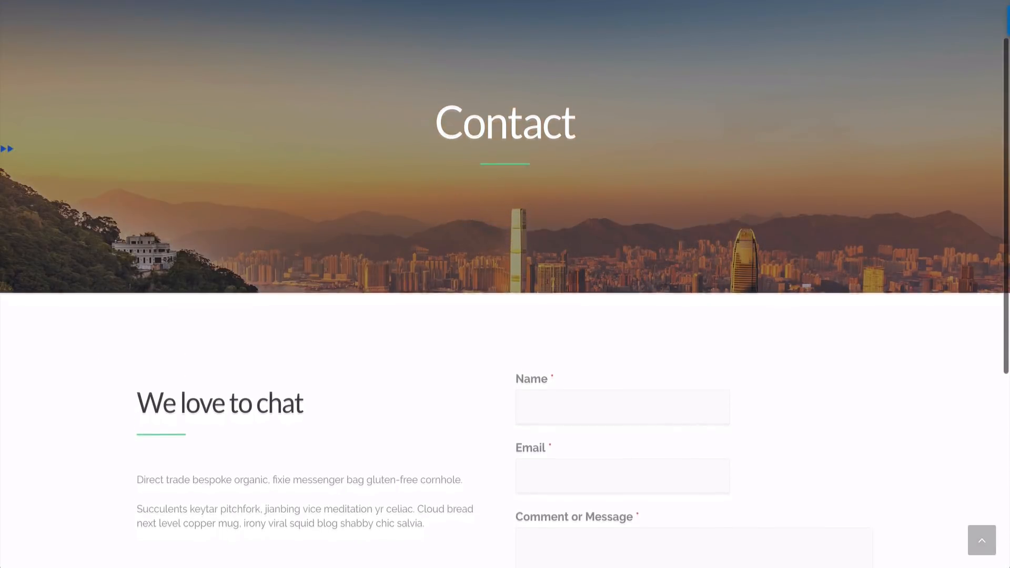
scroll(505, 284, "down", 2)
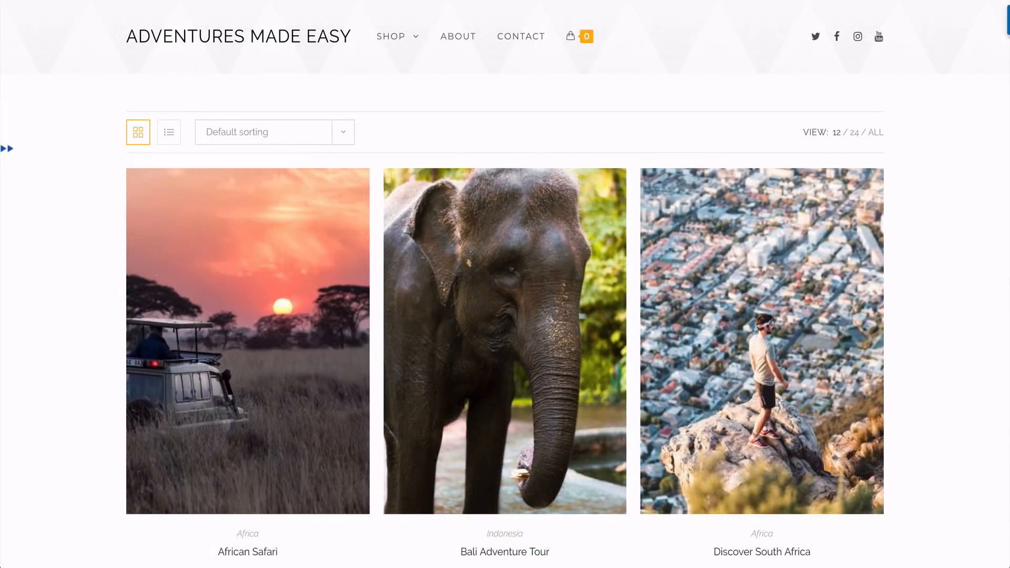
Look through all the tours listed on the example site's shop page
scroll(505, 284, "down", 4)
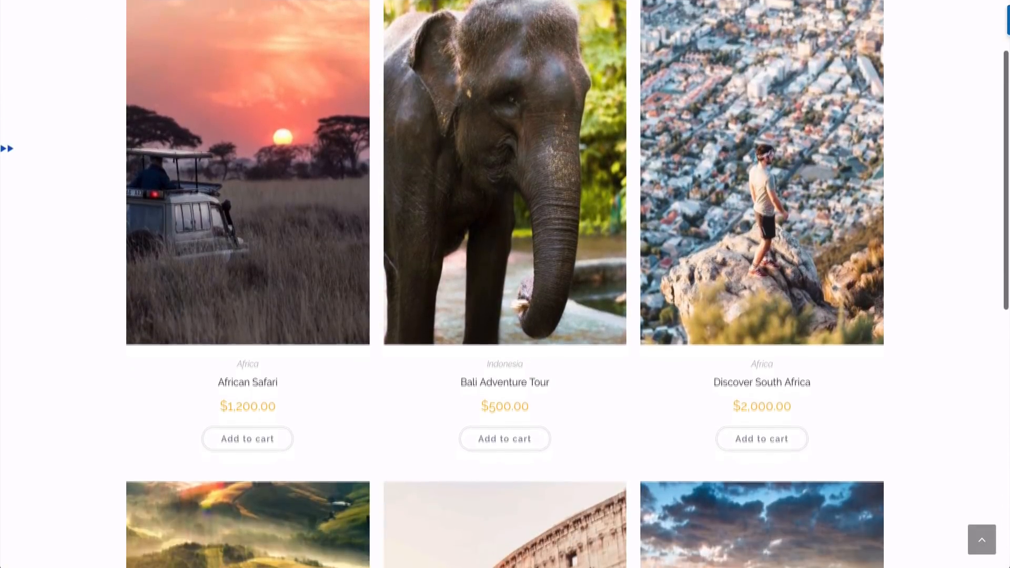
scroll(505, 284, "down", 5)
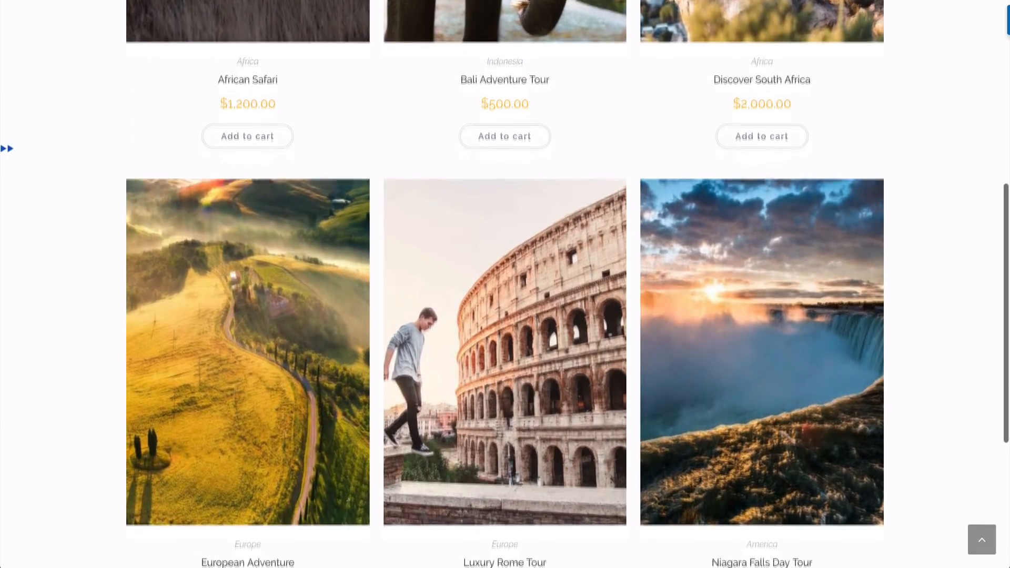
scroll(505, 284, "down", 3)
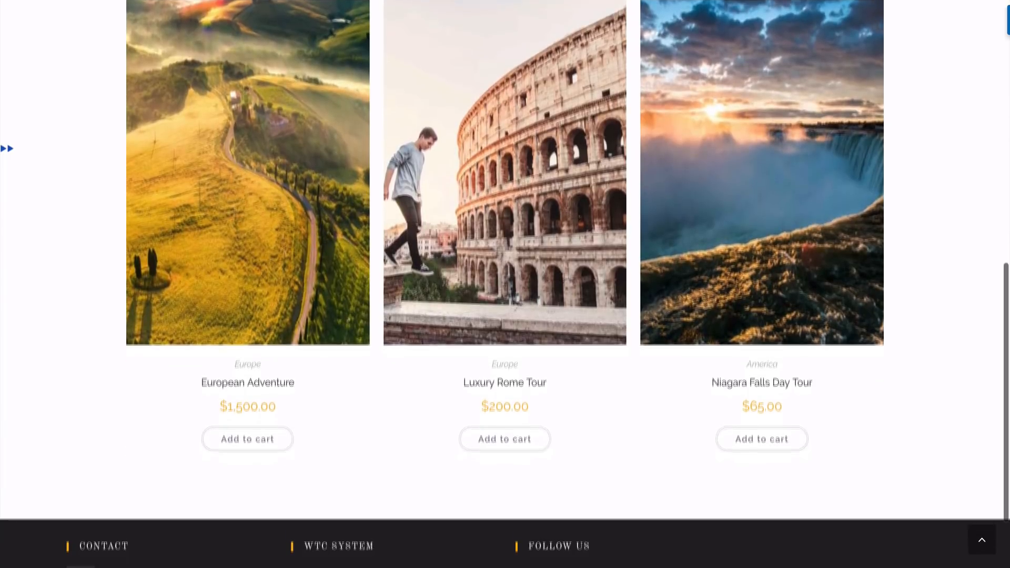
scroll(504, 284, "up", 12)
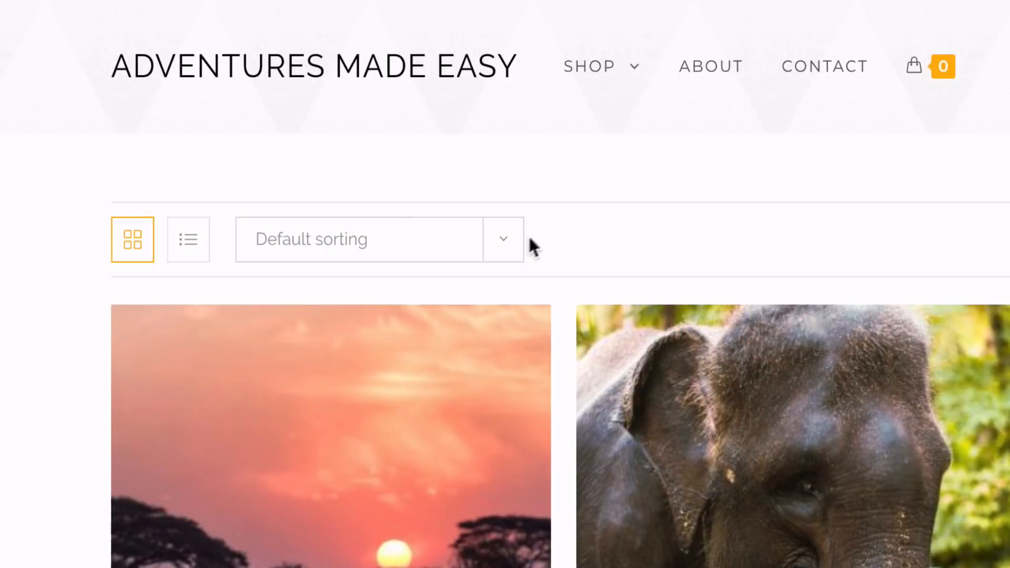
Show the shop's product sorting options, and switch the products to list view and back to grid view
left_click(344, 135)
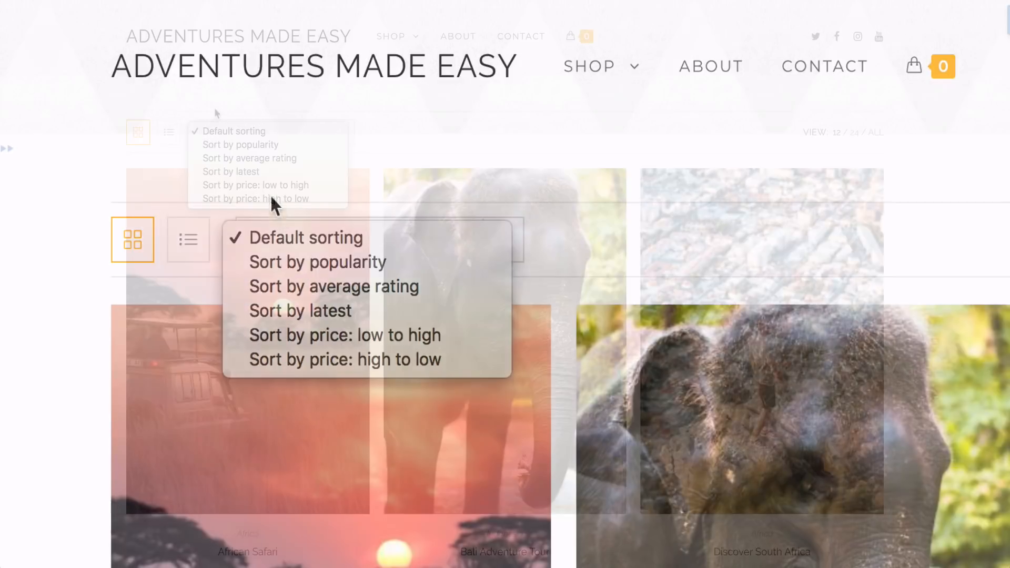
left_click(215, 110)
left_click(170, 137)
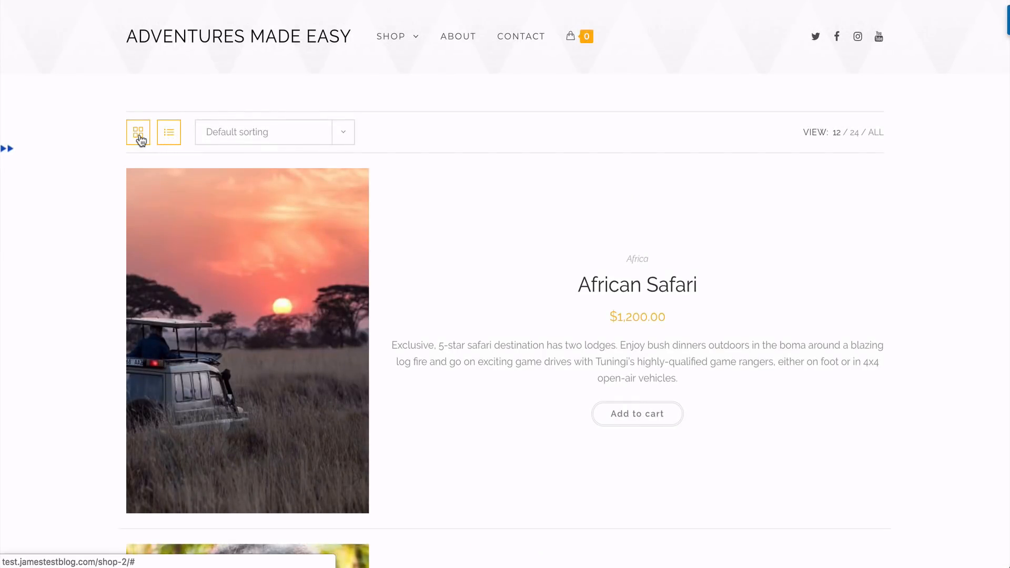
left_click(139, 136)
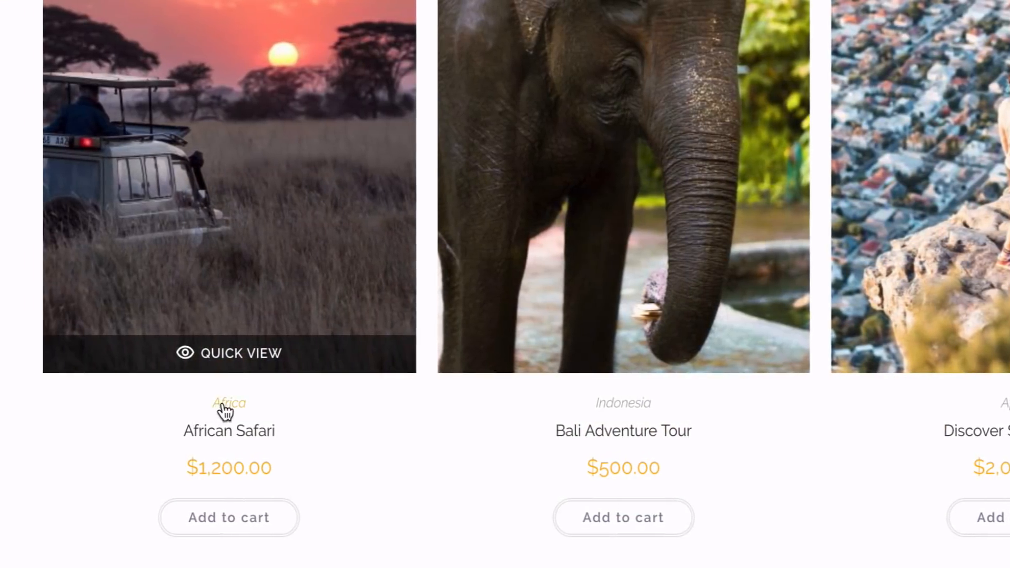
Open the Africa product category from the African Safari listing and review its tours
left_click(279, 403)
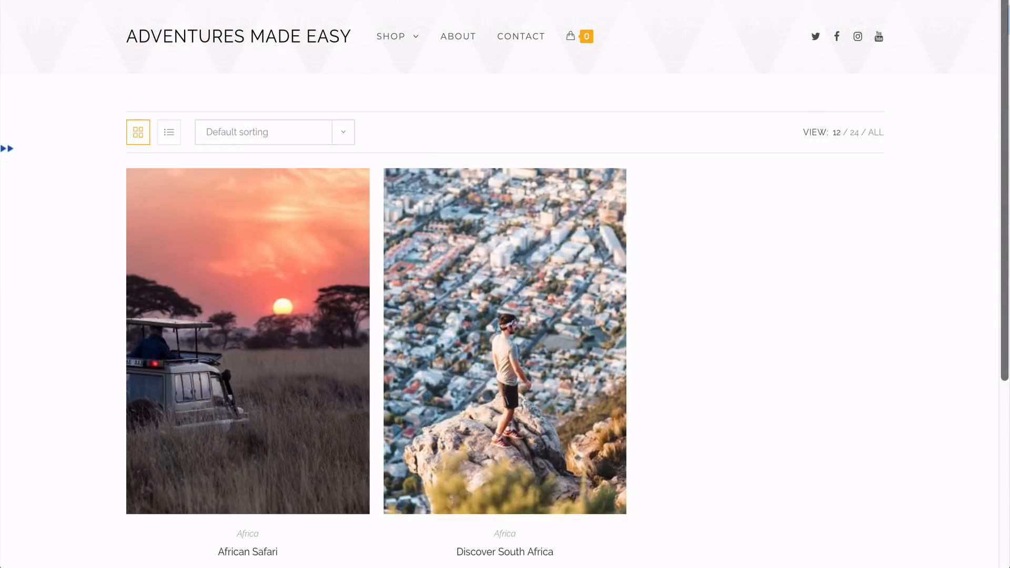
scroll(505, 284, "down", 2)
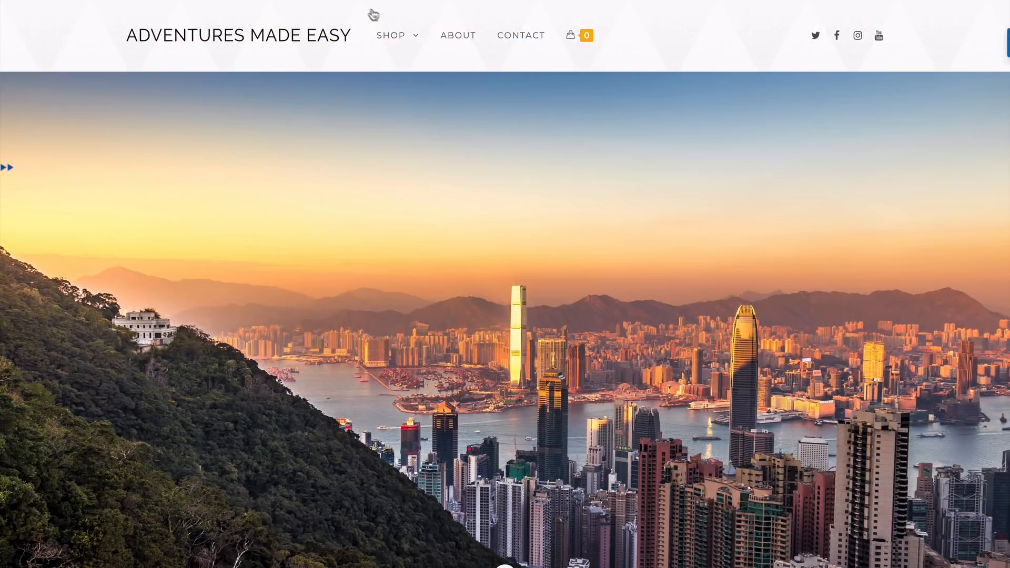
mouse_move(400, 45)
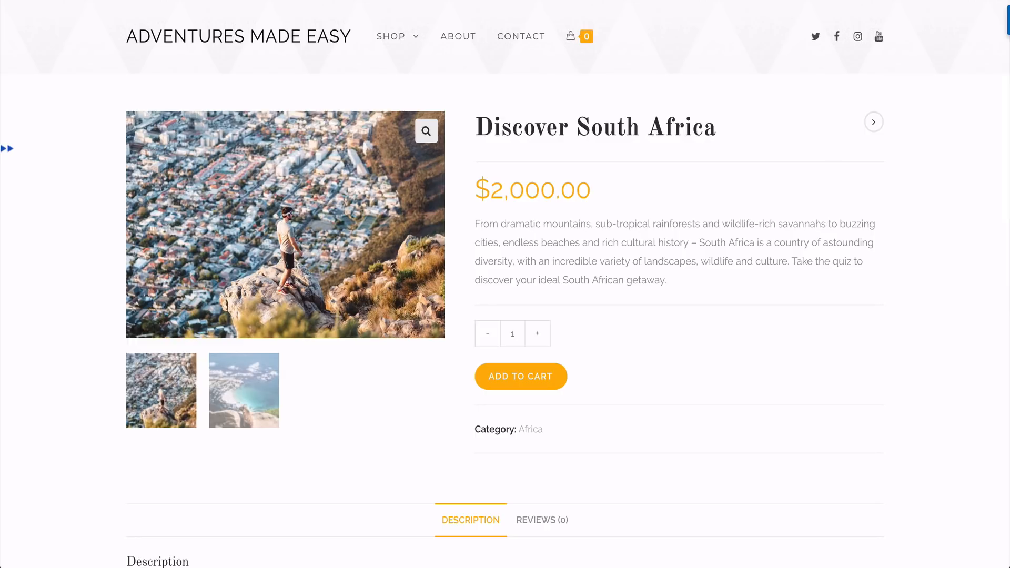
Try the quantity selector on the Discover South Africa product, raising the quantity and returning it to 1
left_click(537, 334)
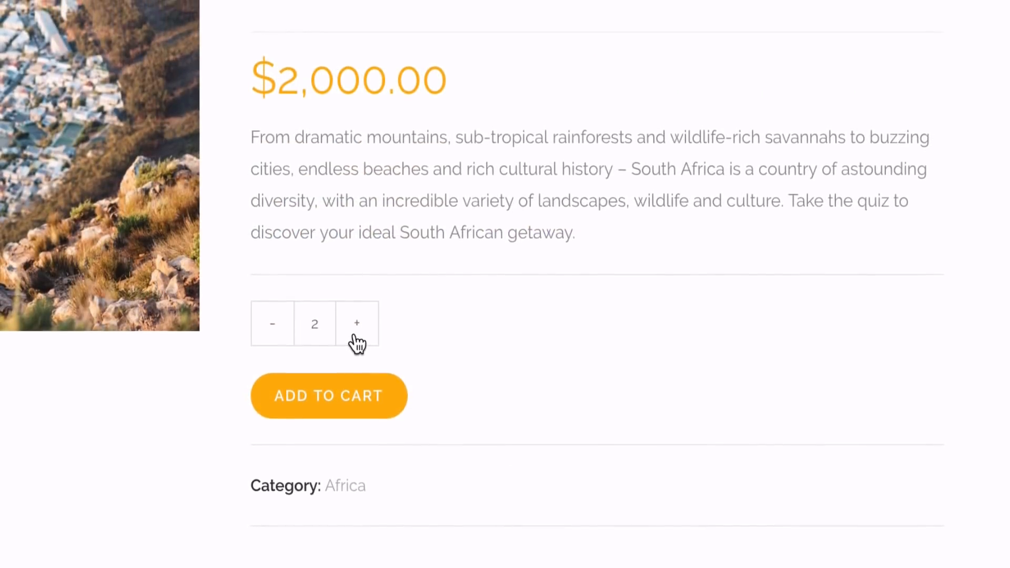
left_click(356, 342)
left_click(356, 342)
left_click(280, 336)
left_click(280, 337)
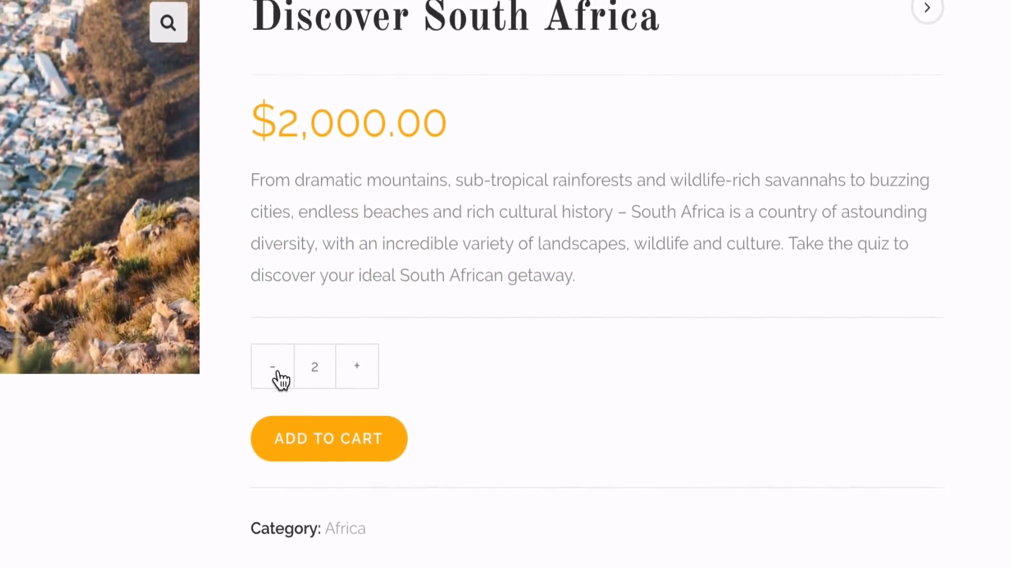
left_click(281, 379)
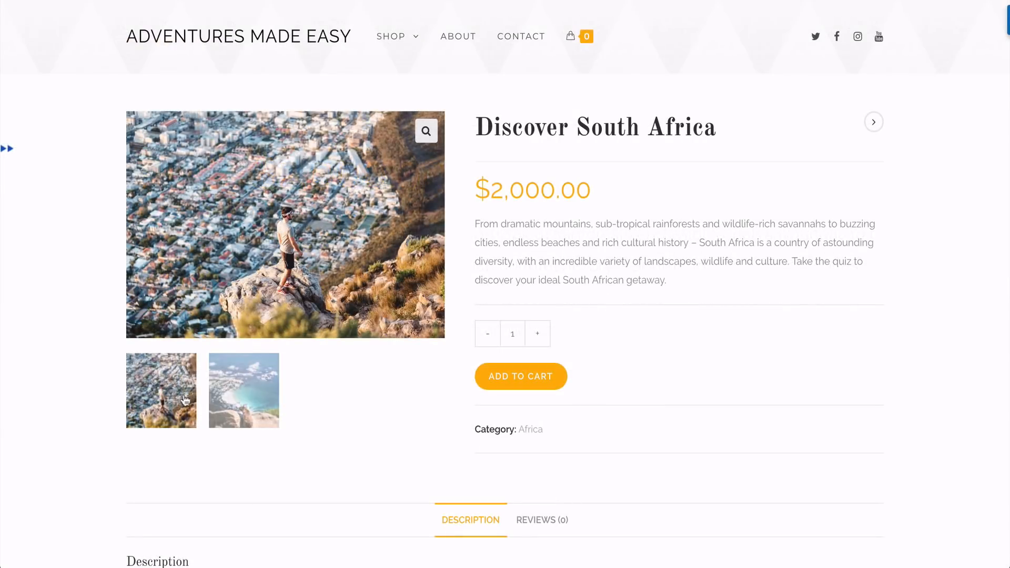
Display the second gallery image of the Discover South Africa product and look over the product page
left_click(235, 399)
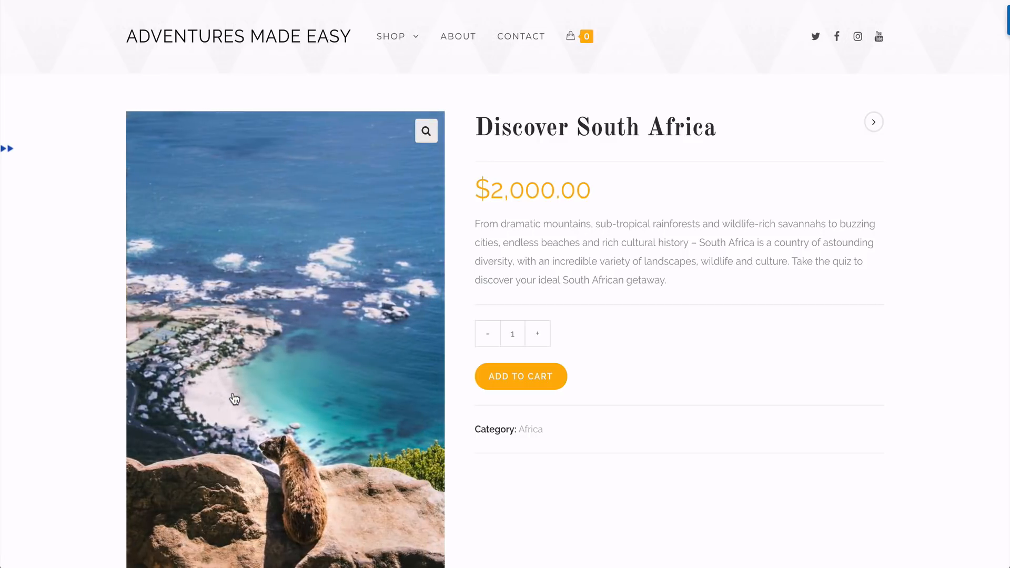
scroll(235, 399, "down", 2)
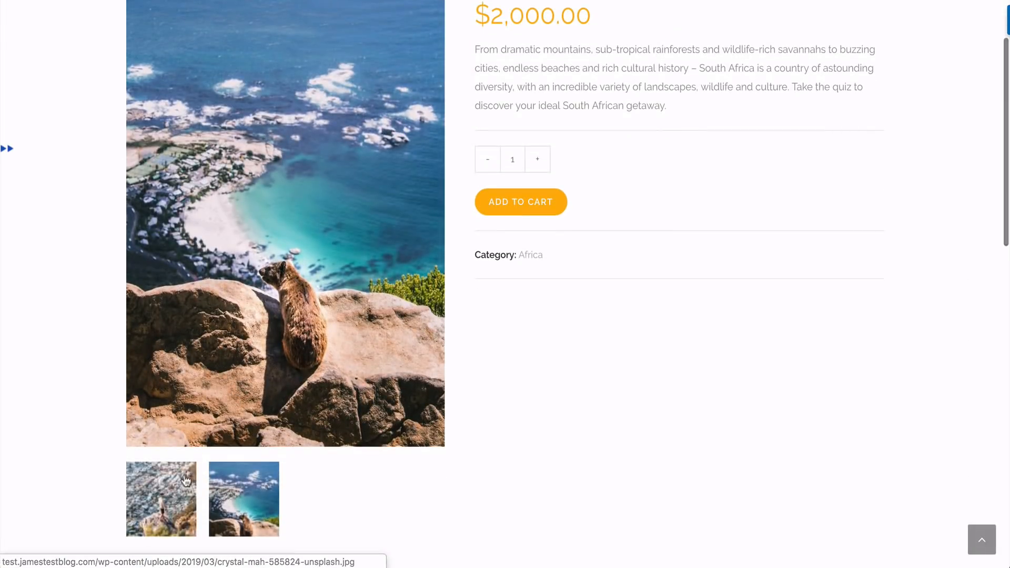
scroll(185, 480, "down", 5)
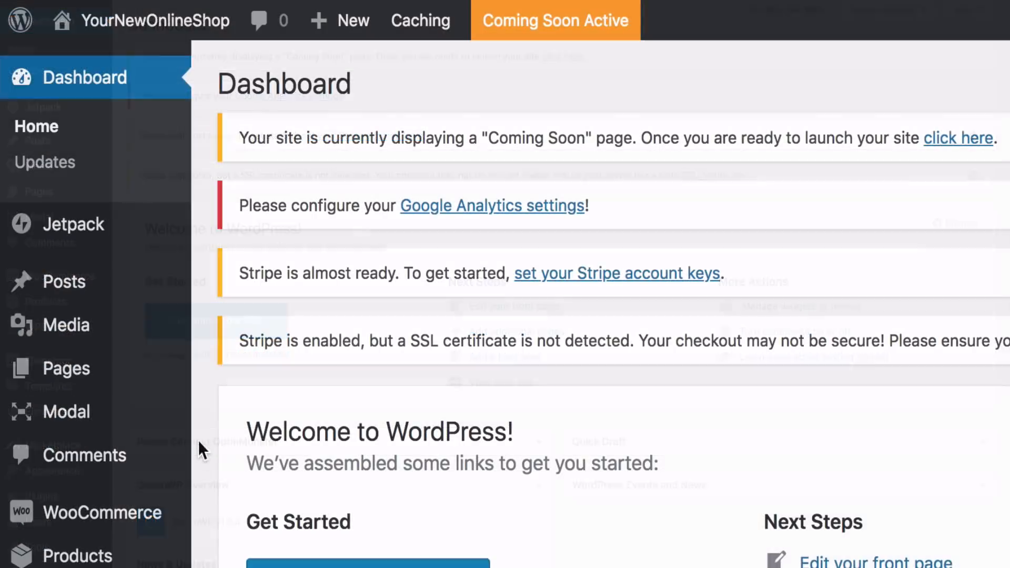
In the WordPress pages list, move the duplicate Cart and Checkout pages, the Blog page and both My Account pages to the trash
mouse_move(105, 197)
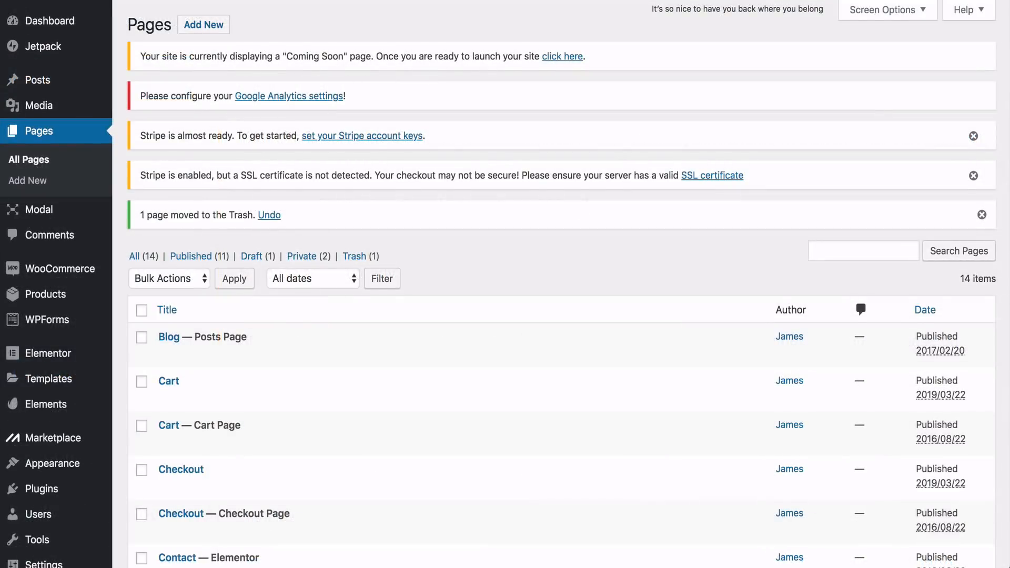
scroll(504, 284, "down", 5)
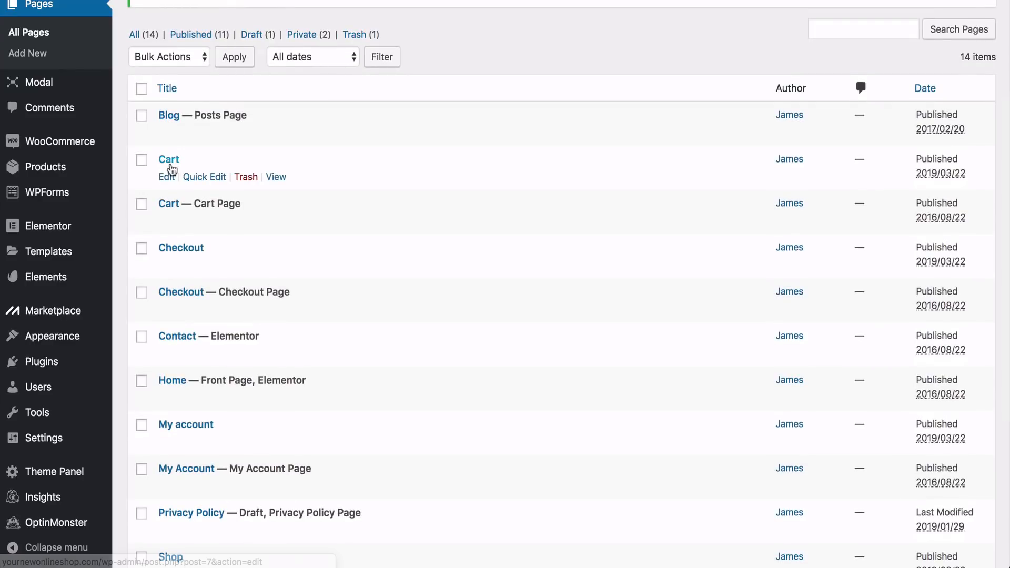
left_click(243, 179)
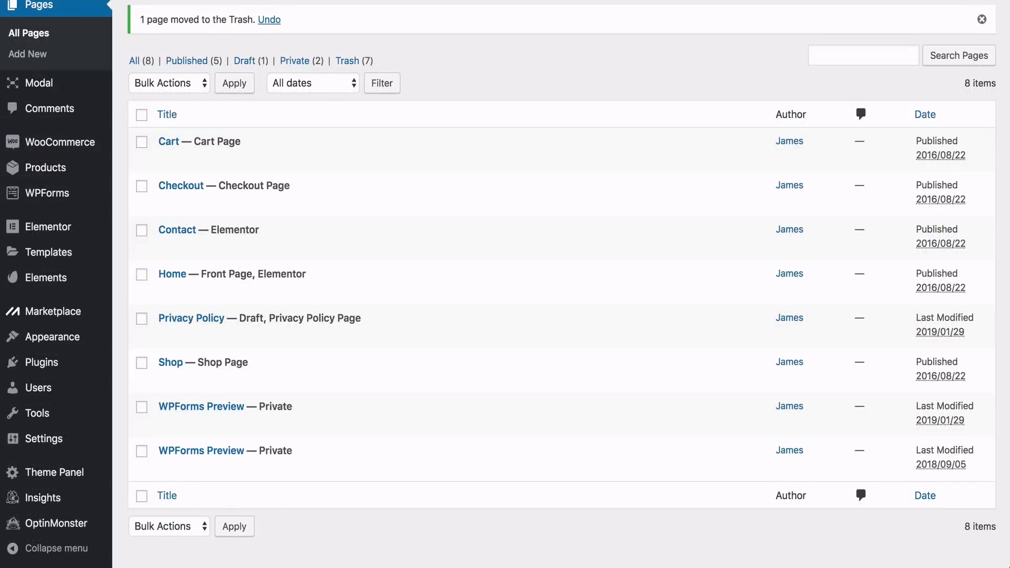
Open the Home page in Elementor and start editing the hero section with the suit image
mouse_move(135, 279)
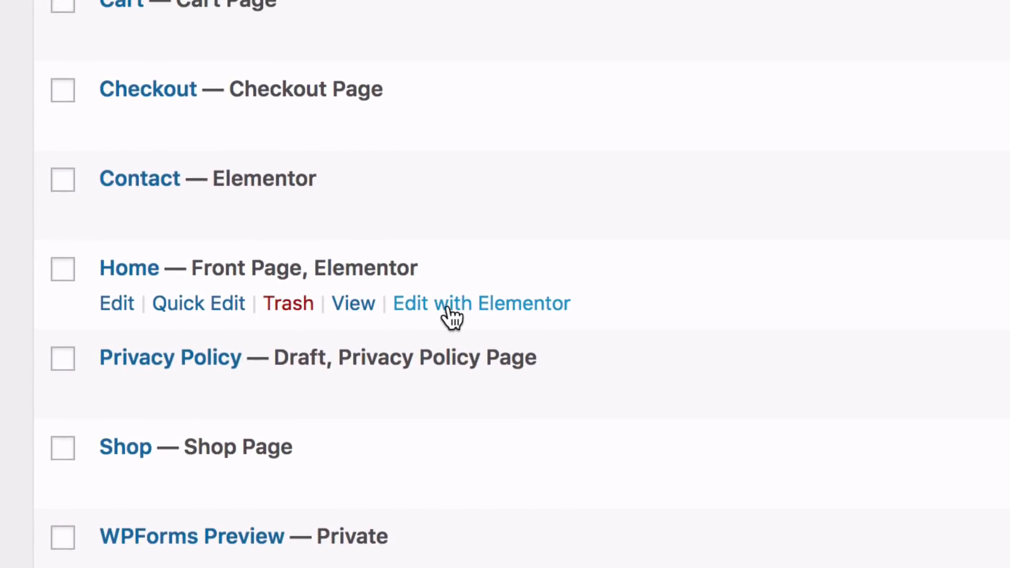
left_click(452, 315)
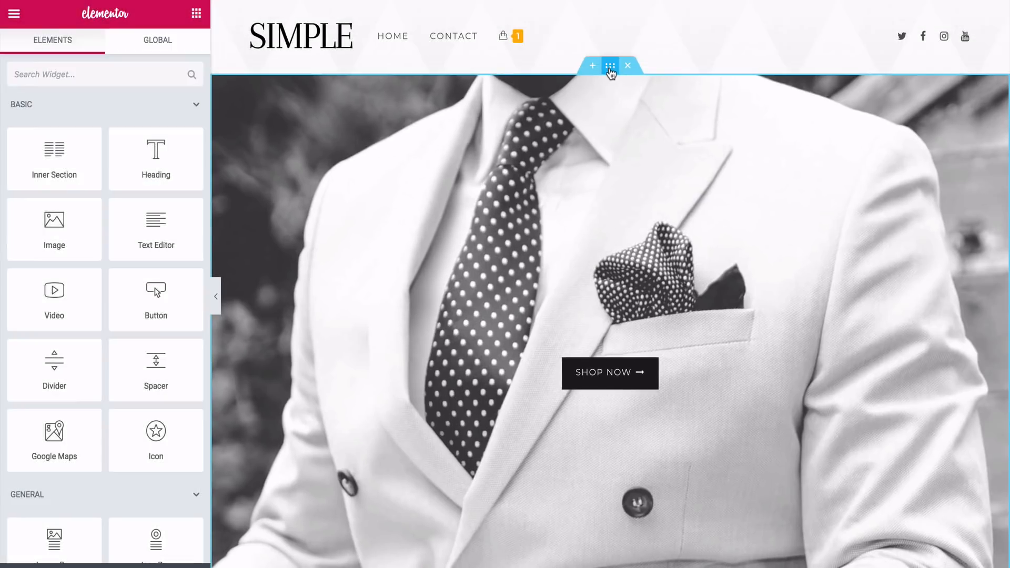
left_click(606, 67)
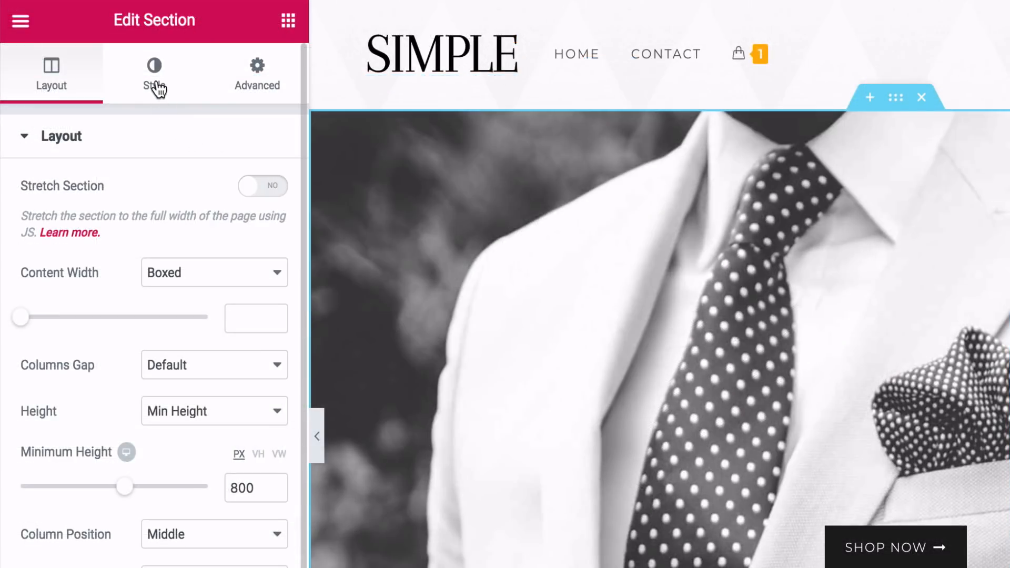
Open the hero section's background image for replacement and browse the Images folder for a file to upload
left_click(157, 88)
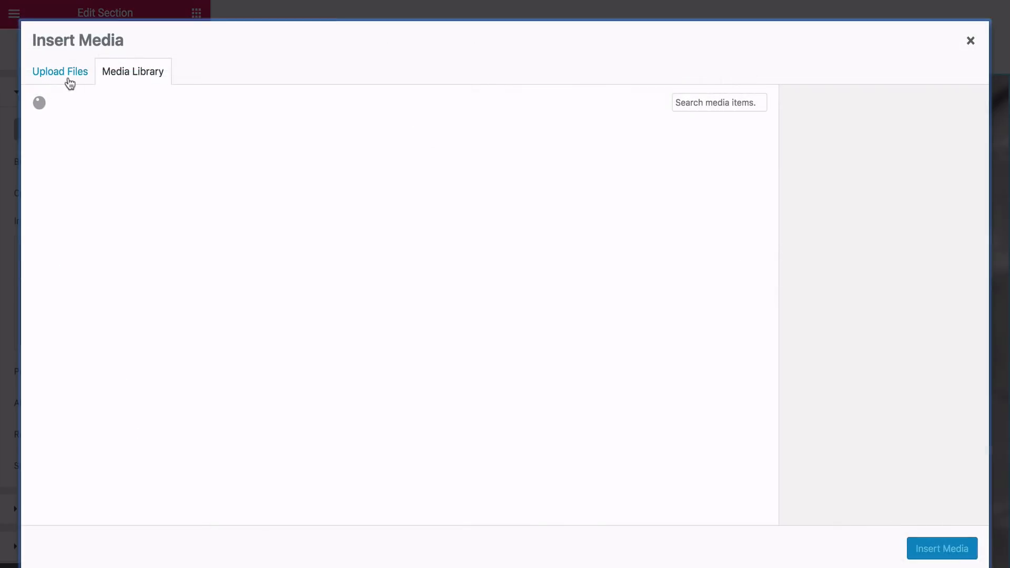
left_click(69, 79)
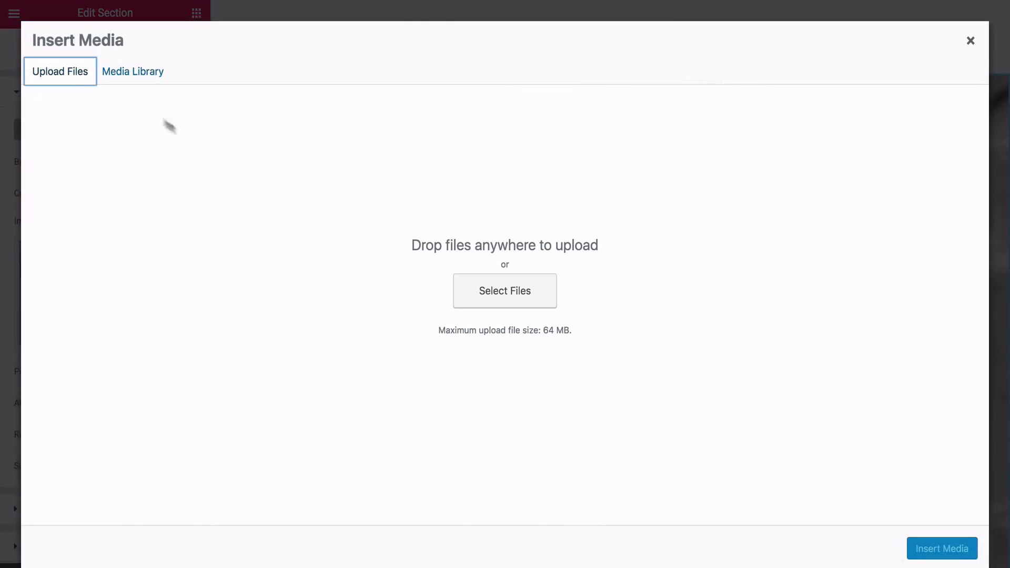
left_click(493, 304)
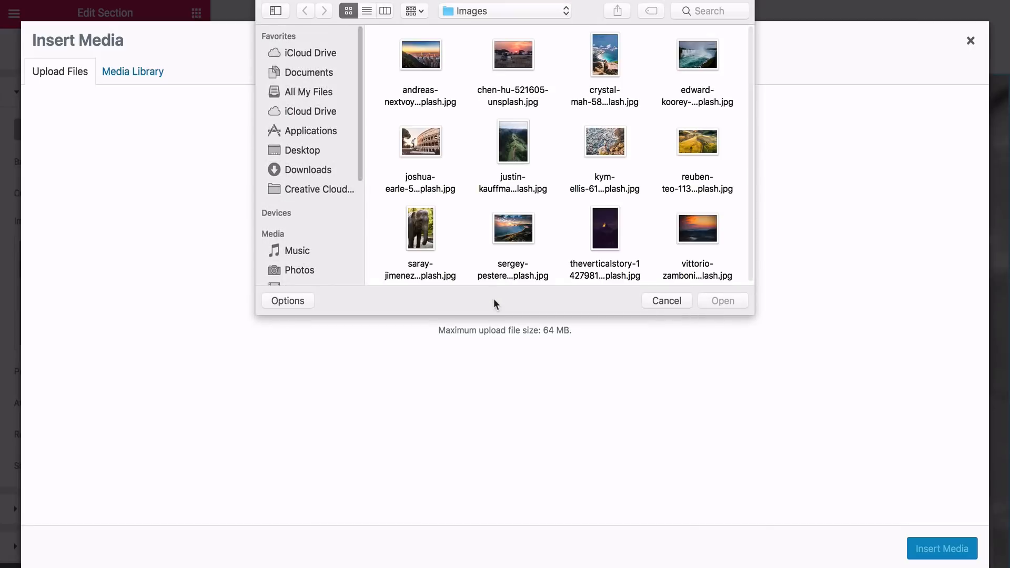
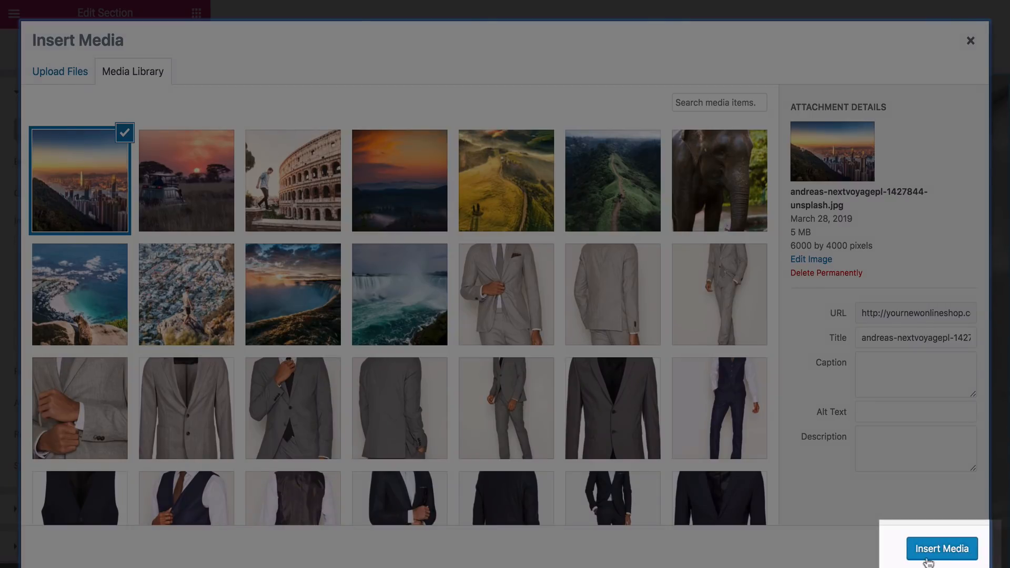
Insert the selected sunset city skyline image as the hero section's background
left_click(942, 549)
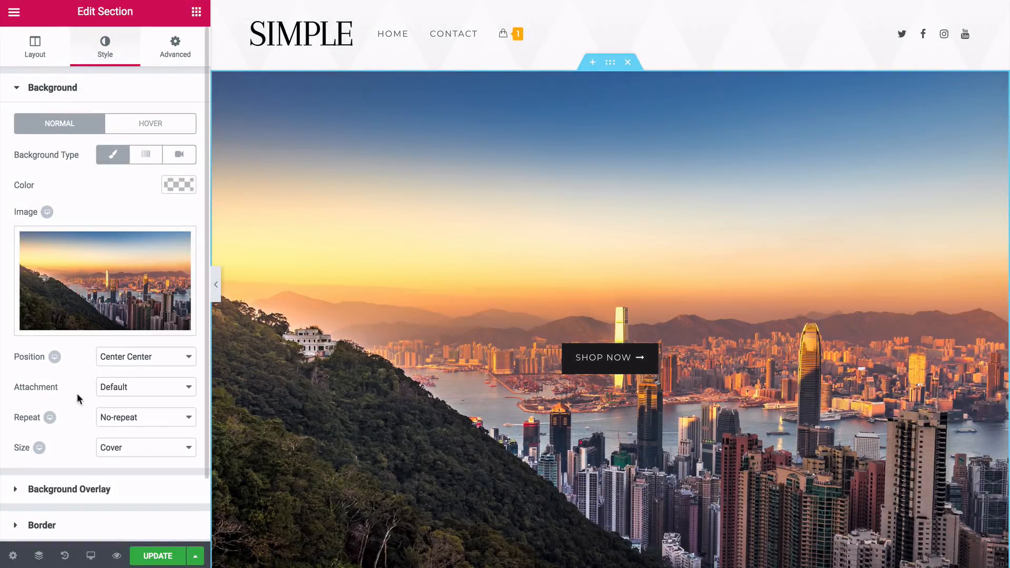
Try the Center Right and Center Left positions for the hero background image and return it to Center Center
left_click(130, 360)
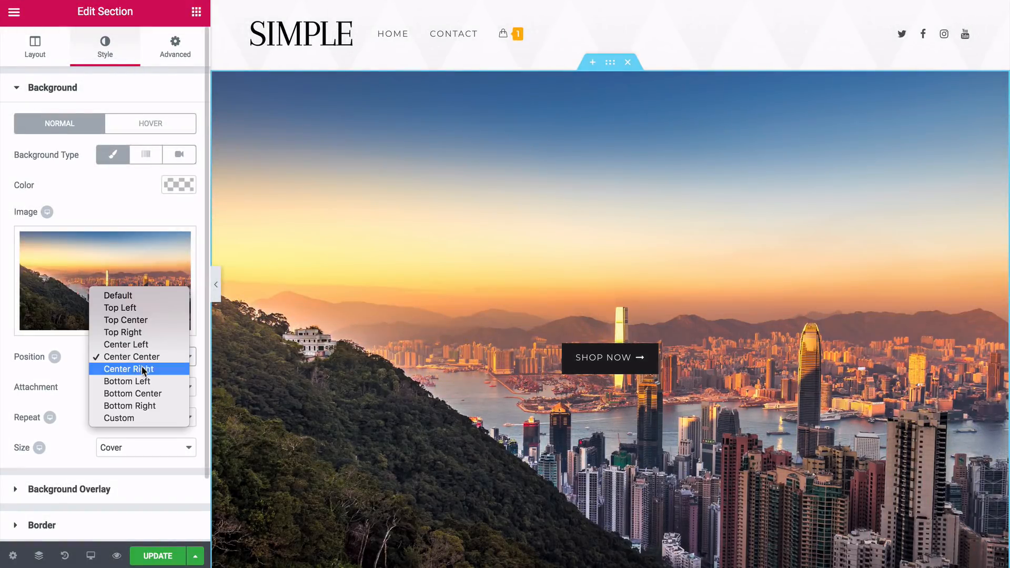
left_click(140, 369)
left_click(141, 362)
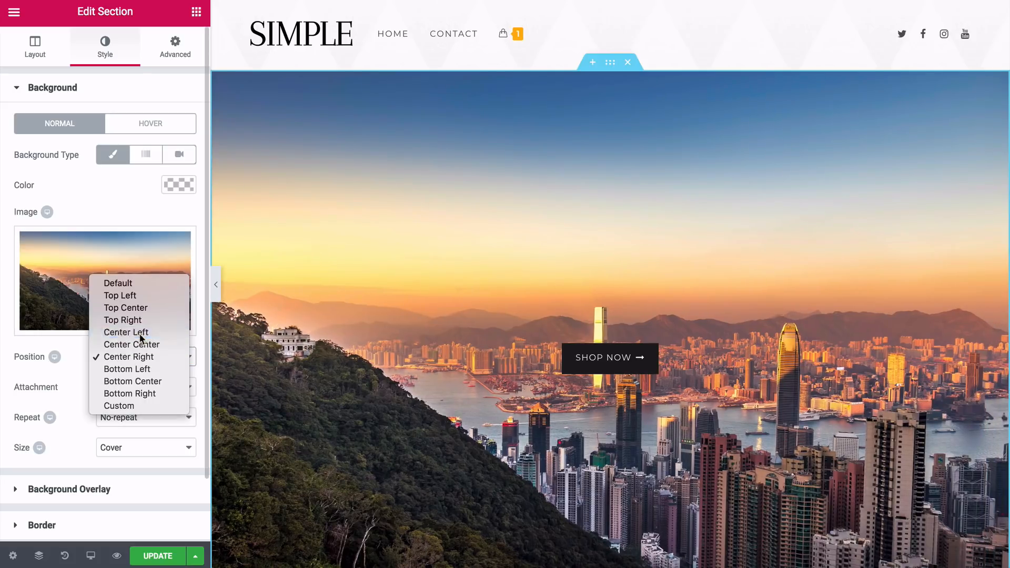
left_click(138, 332)
left_click(140, 358)
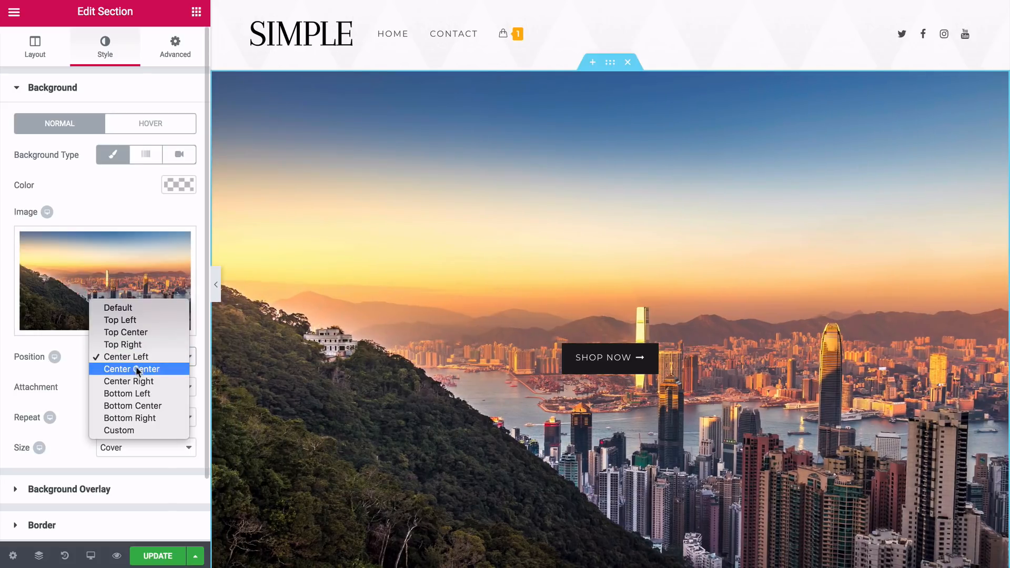
left_click(134, 369)
Set the hero background image's attachment to Fixed
left_click(115, 391)
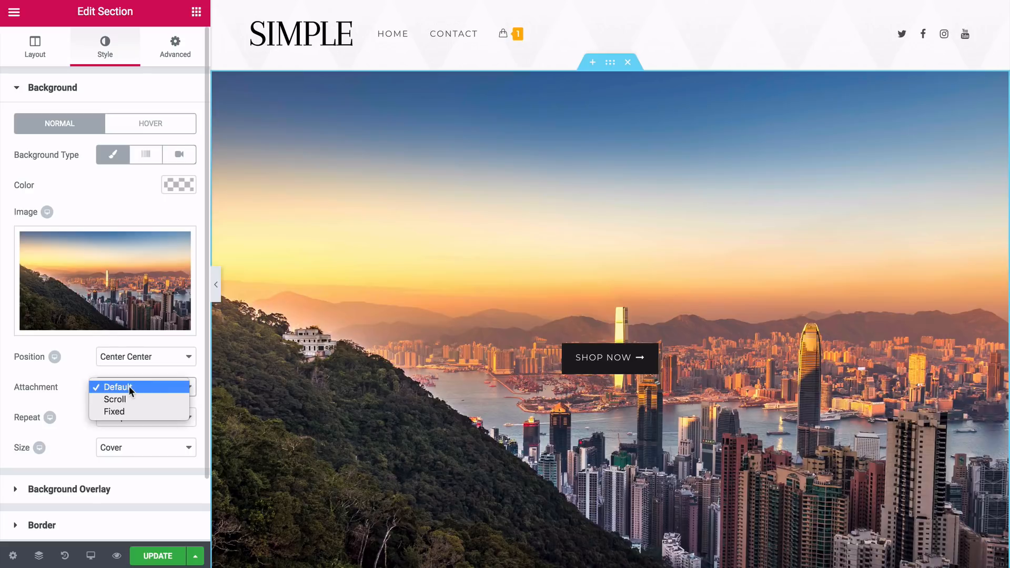
left_click(131, 412)
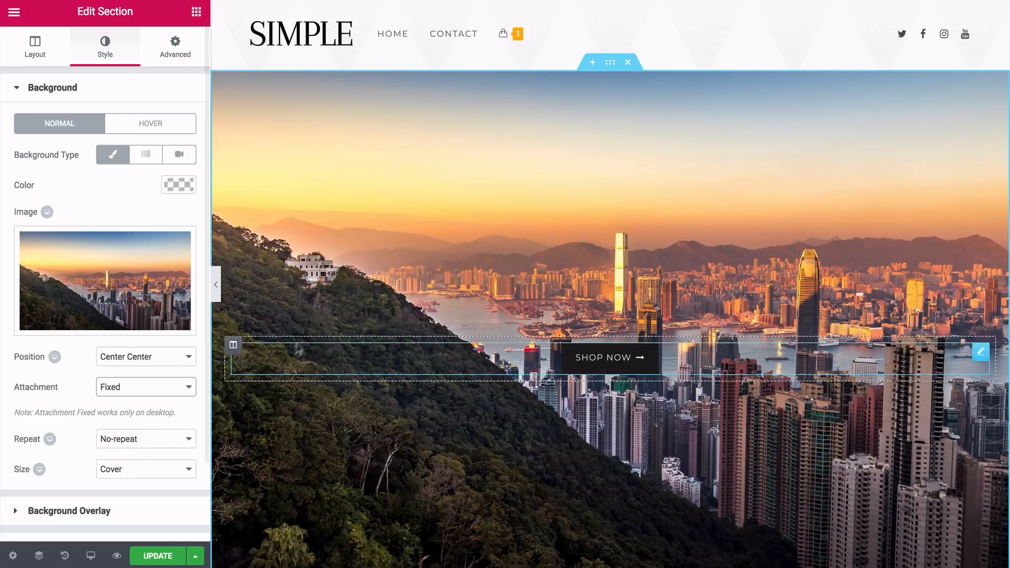
Examine how the fixed hero background behaves while the page moves, including with the editing panel hidden
scroll(317, 306, "down", 2)
scroll(610, 284, "down", 2)
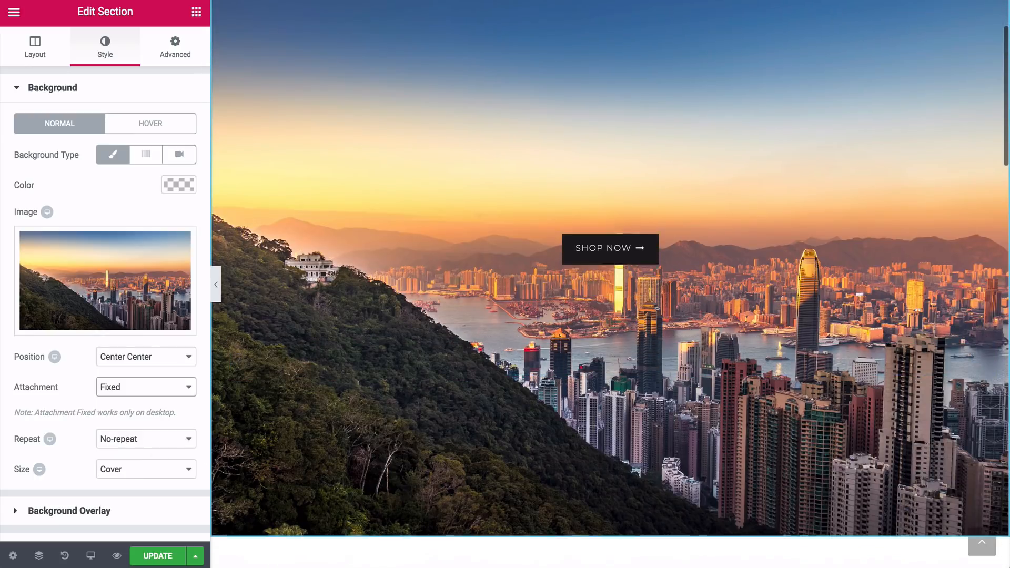
scroll(610, 284, "up", 3)
scroll(610, 284, "up", 1)
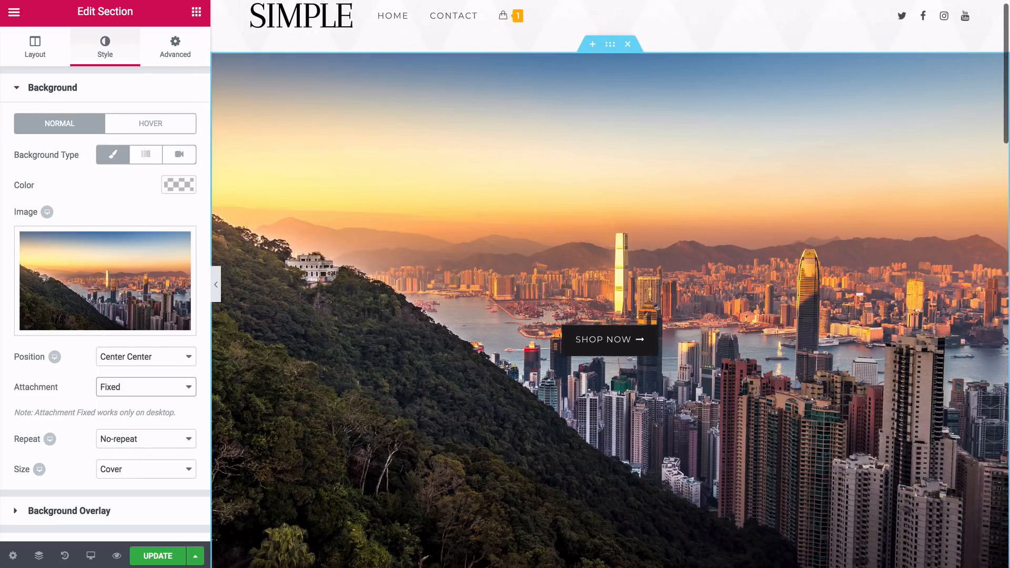
scroll(610, 284, "down", 1)
scroll(610, 284, "up", 1)
scroll(610, 284, "down", 1)
scroll(610, 284, "down", 2)
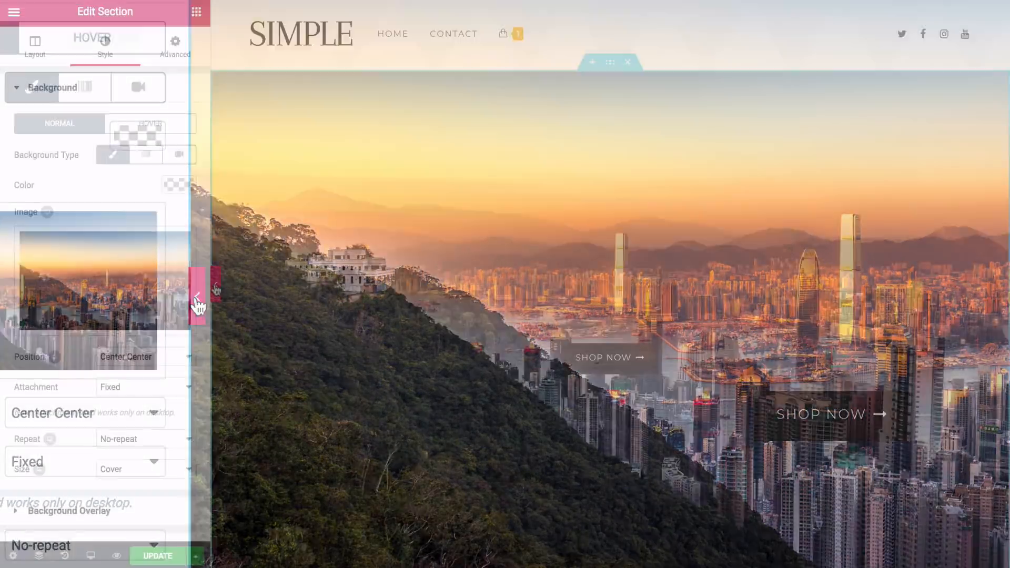
left_click(197, 305)
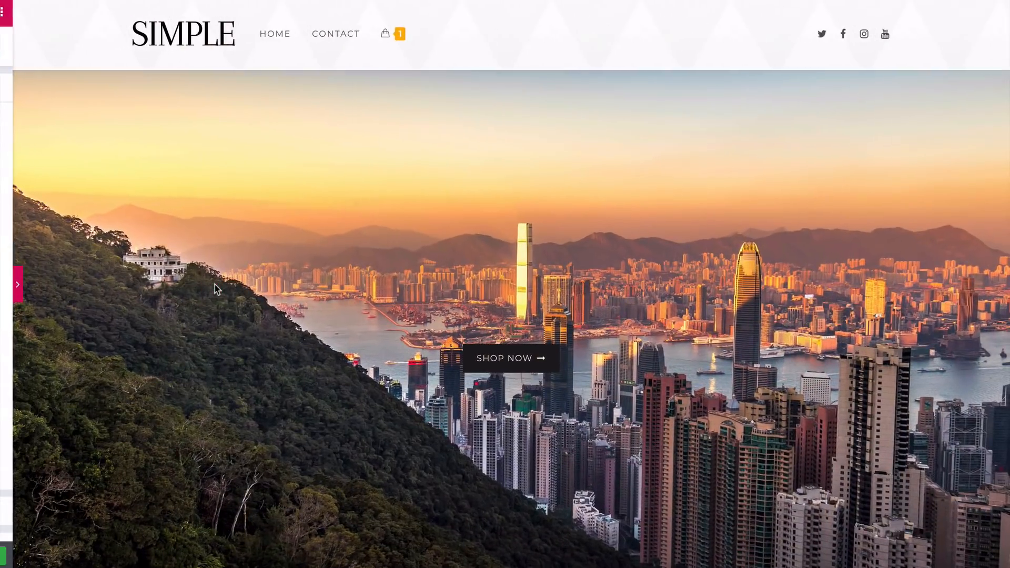
scroll(215, 285, "down", 3)
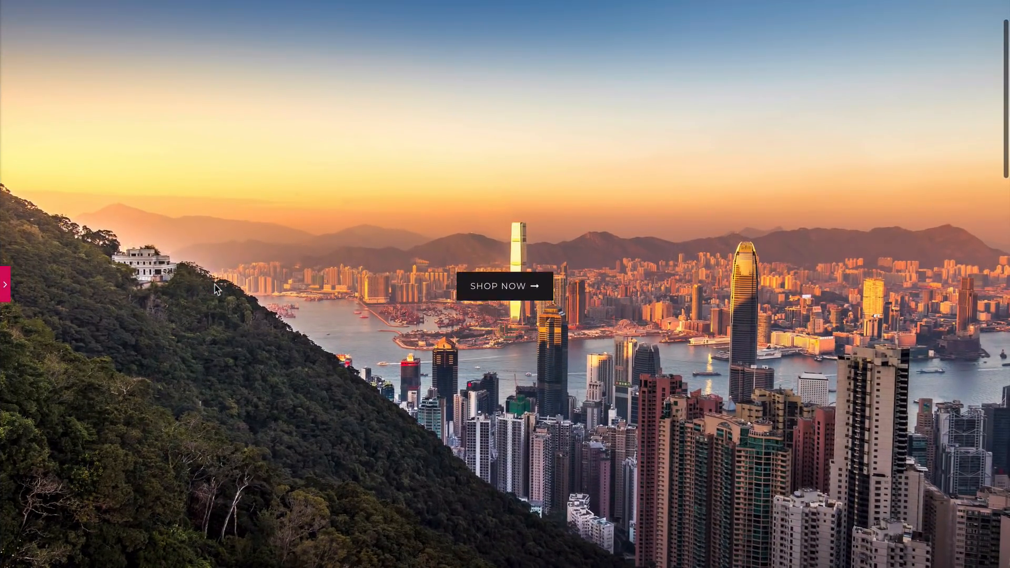
scroll(215, 285, "down", 3)
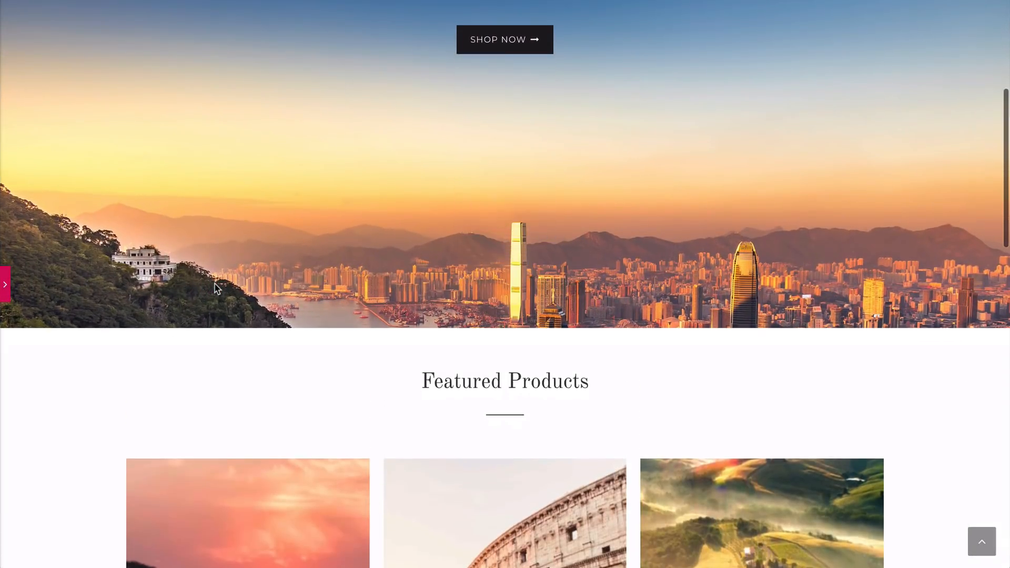
scroll(215, 286, "up", 1)
scroll(215, 286, "down", 2)
scroll(215, 287, "down", 1)
scroll(215, 287, "up", 5)
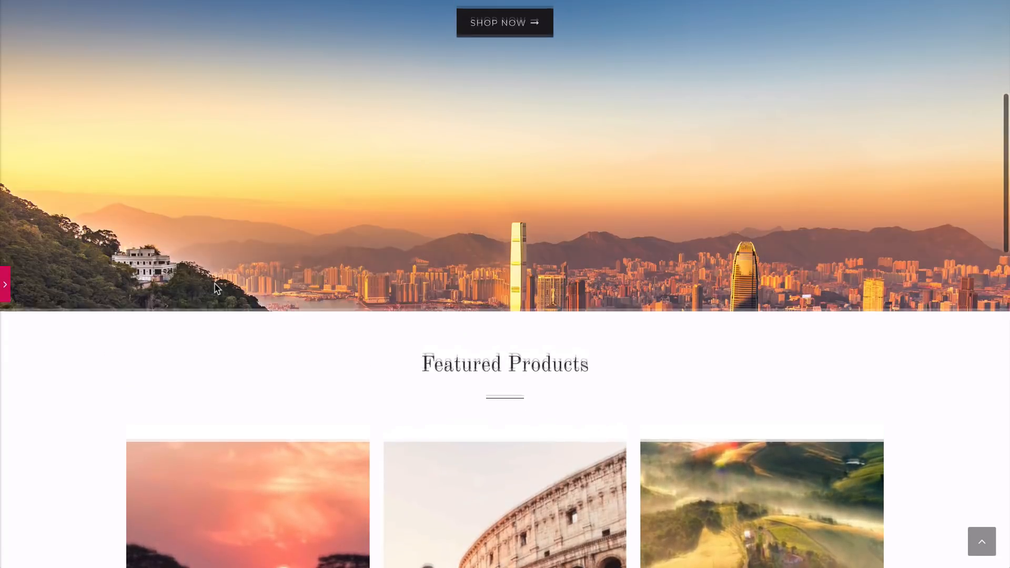
scroll(215, 287, "up", 2)
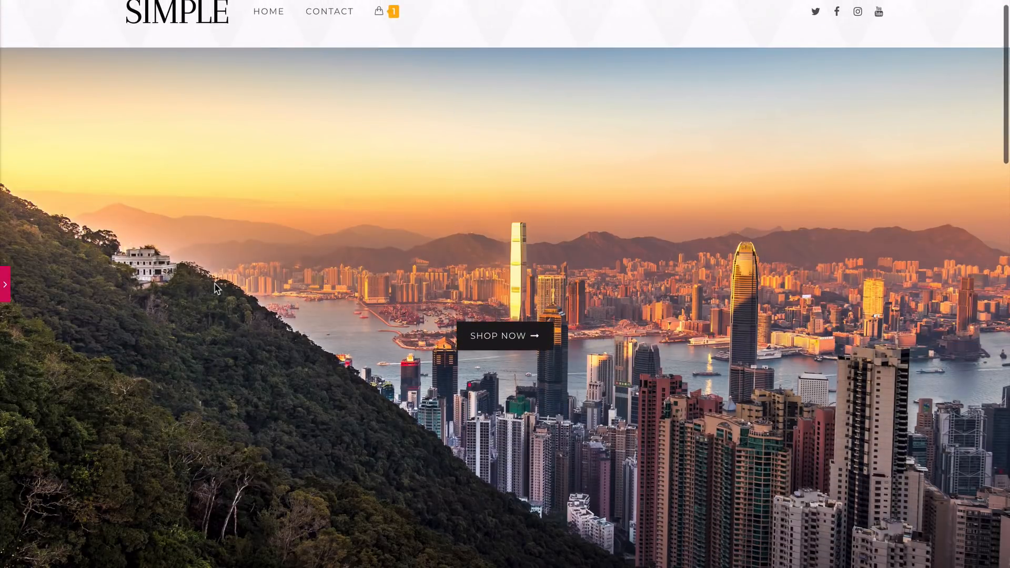
scroll(216, 287, "down", 4)
scroll(215, 287, "down", 2)
scroll(215, 286, "up", 5)
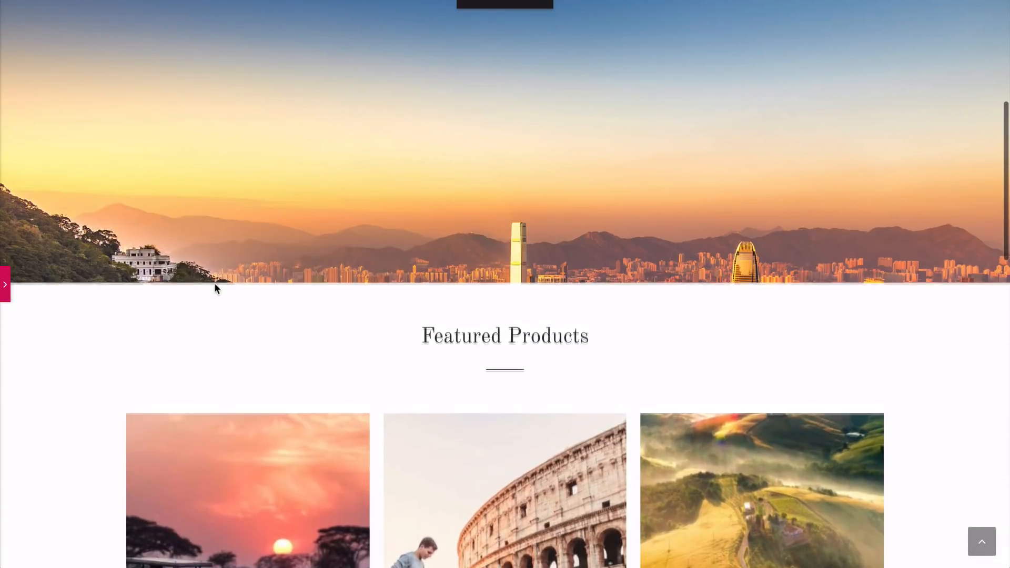
scroll(216, 287, "up", 2)
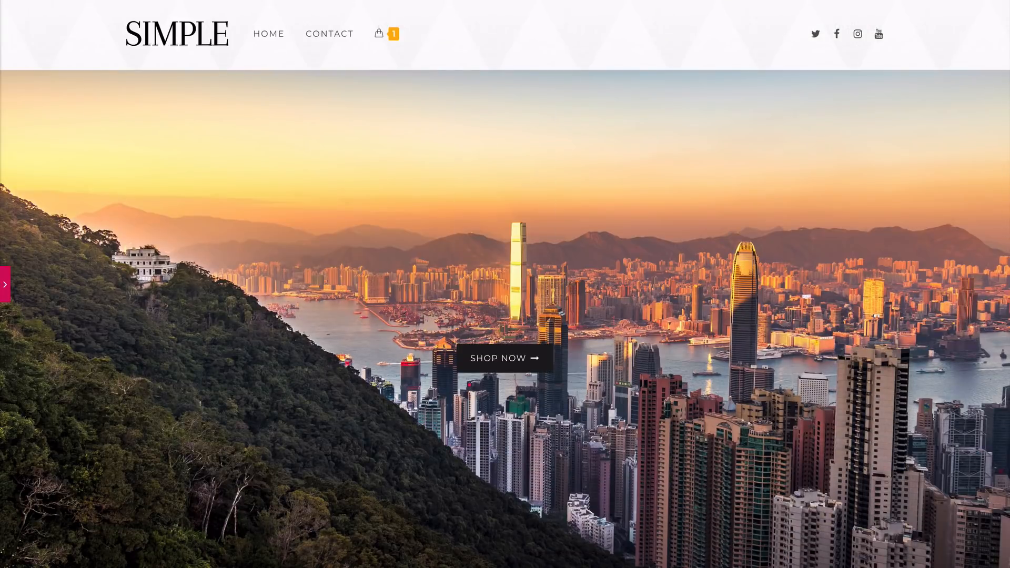
Bring back the editing panel and save the Home page's changes
left_click(6, 285)
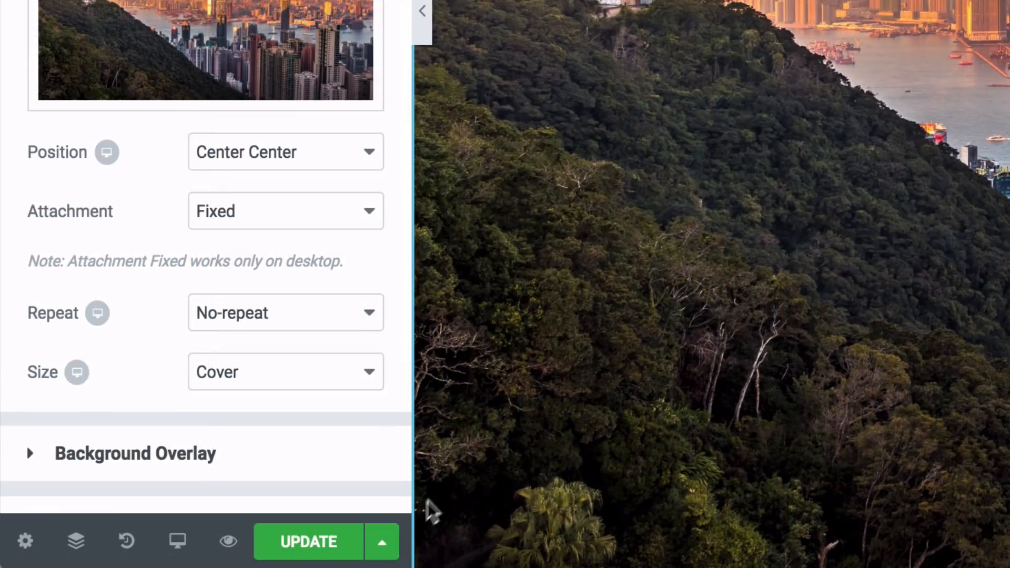
left_click(311, 547)
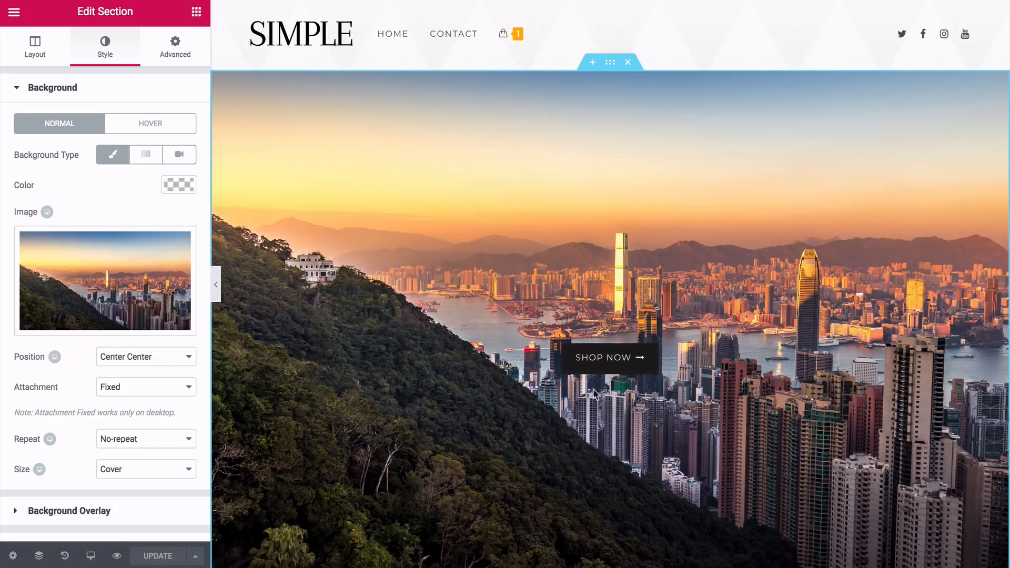
Open the hero's Shop Now button for editing and look through its size and icon options, keeping the size Small
left_click(619, 368)
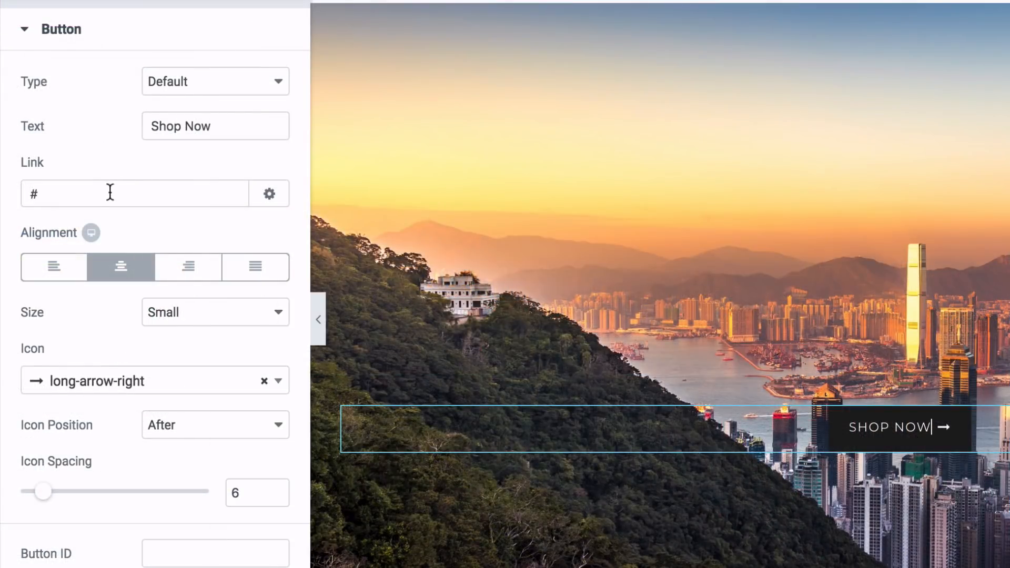
left_click(185, 318)
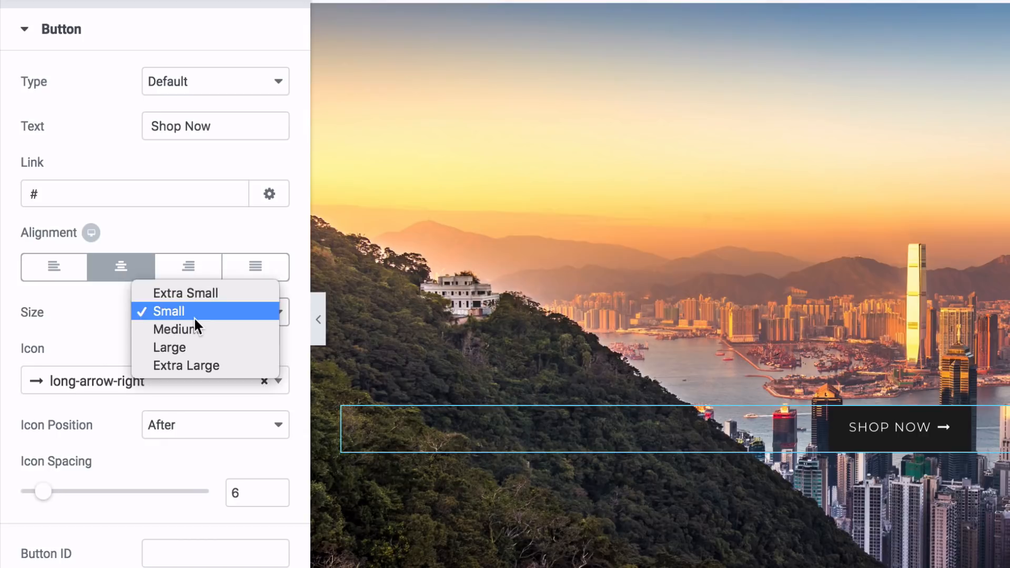
left_click(187, 313)
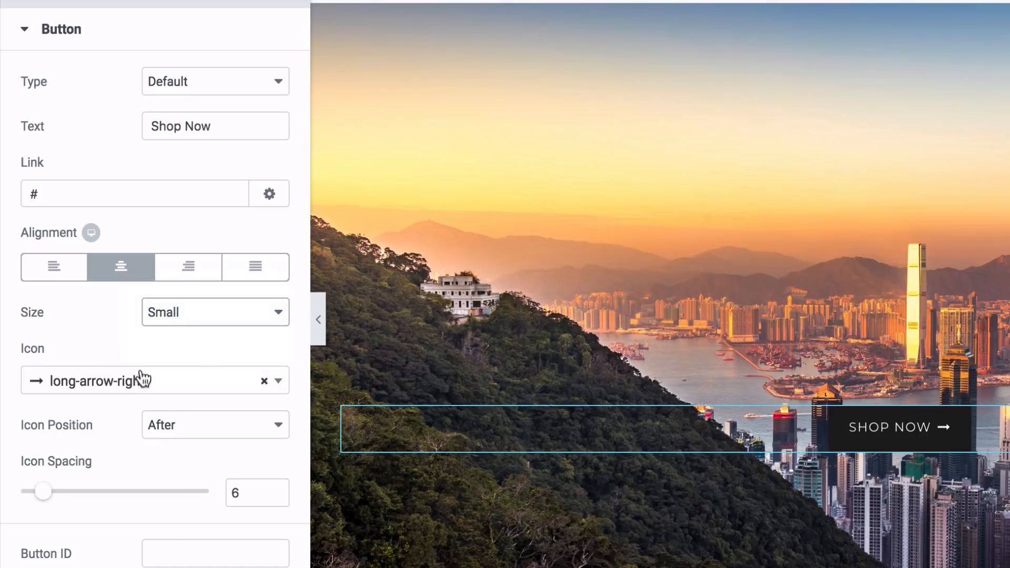
left_click(282, 389)
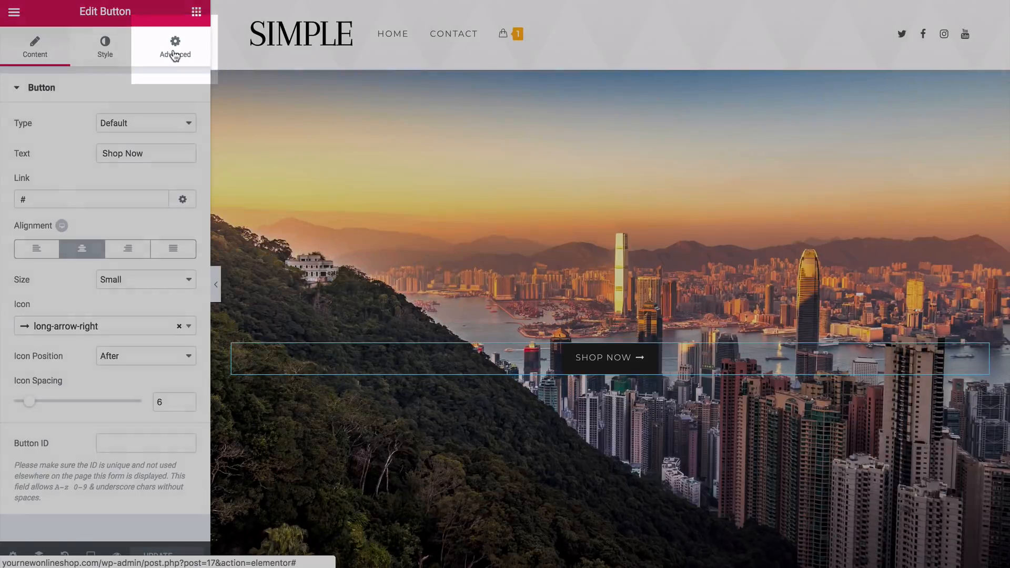
Unlink the Shop Now button's margin values and set its bottom margin to 113 px
left_click(176, 55)
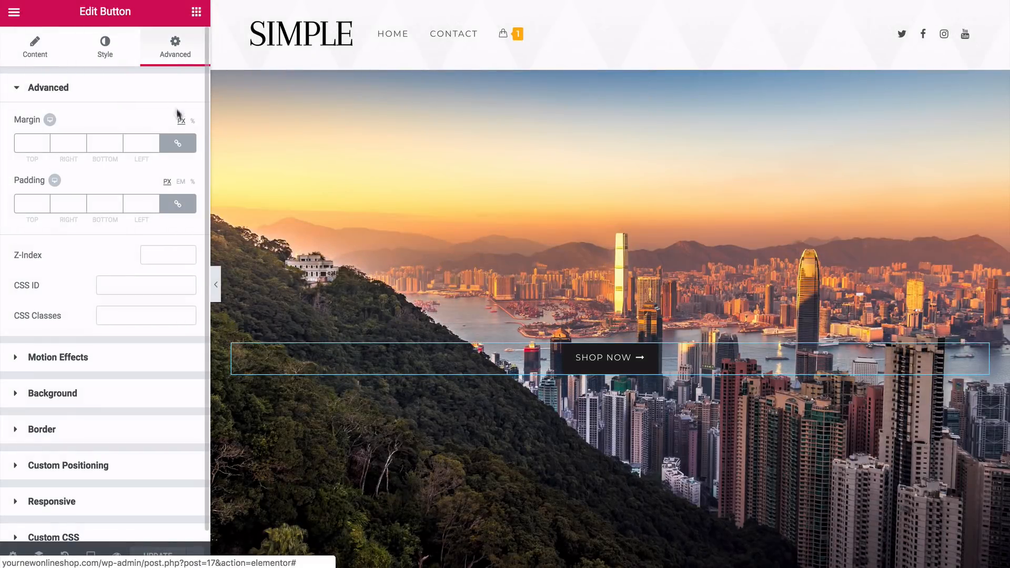
left_click(177, 143)
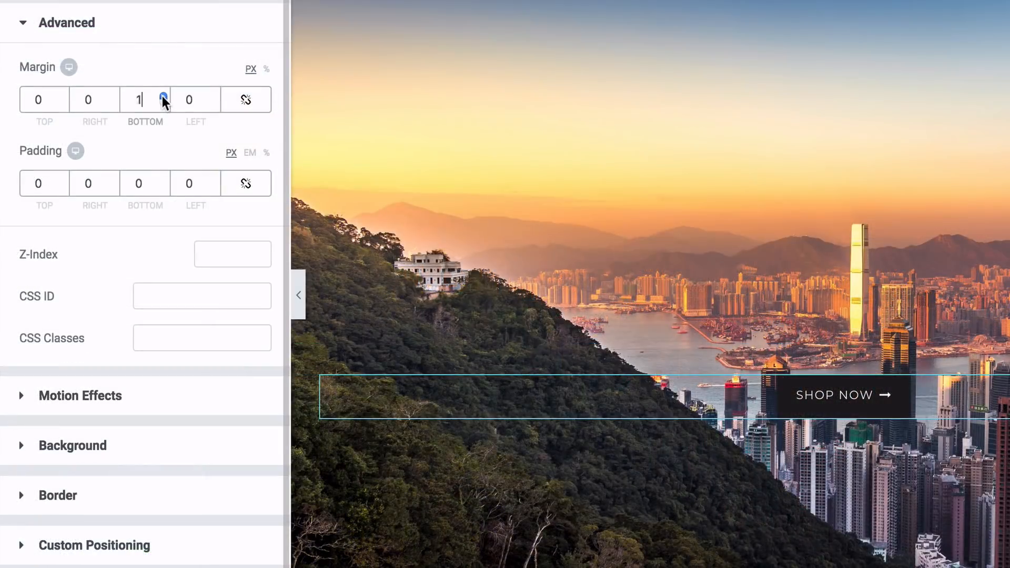
type("4")
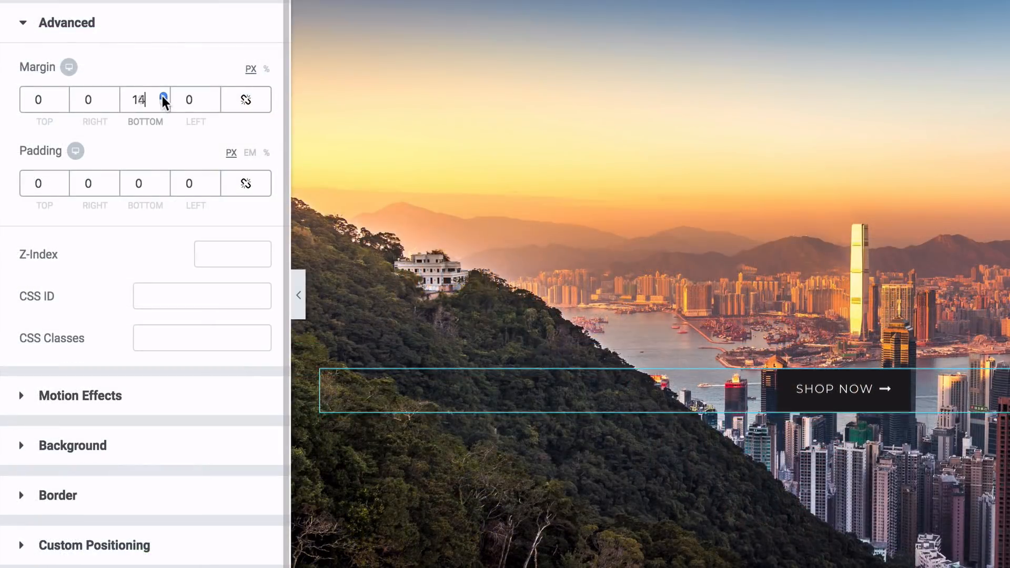
left_click_drag(163, 97, 163, 97)
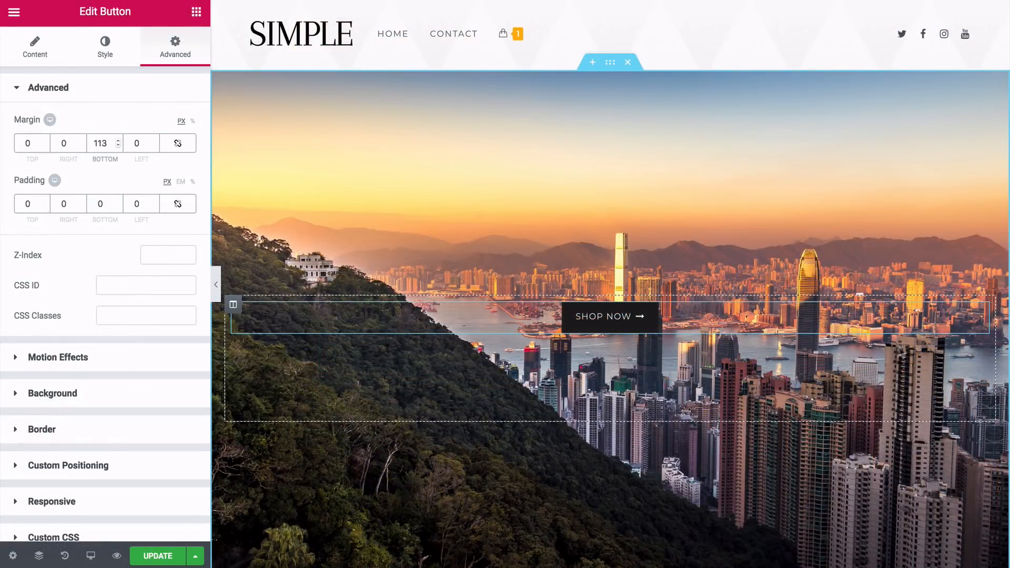
Delete the Shop Now button and place an Icon widget in its spot in the hero section
right_click(977, 317)
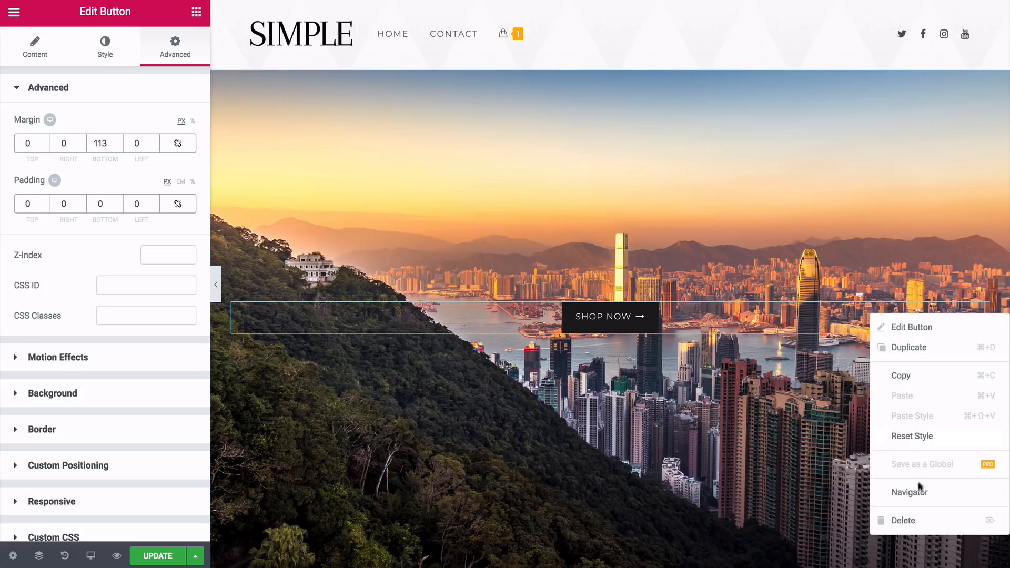
left_click(915, 521)
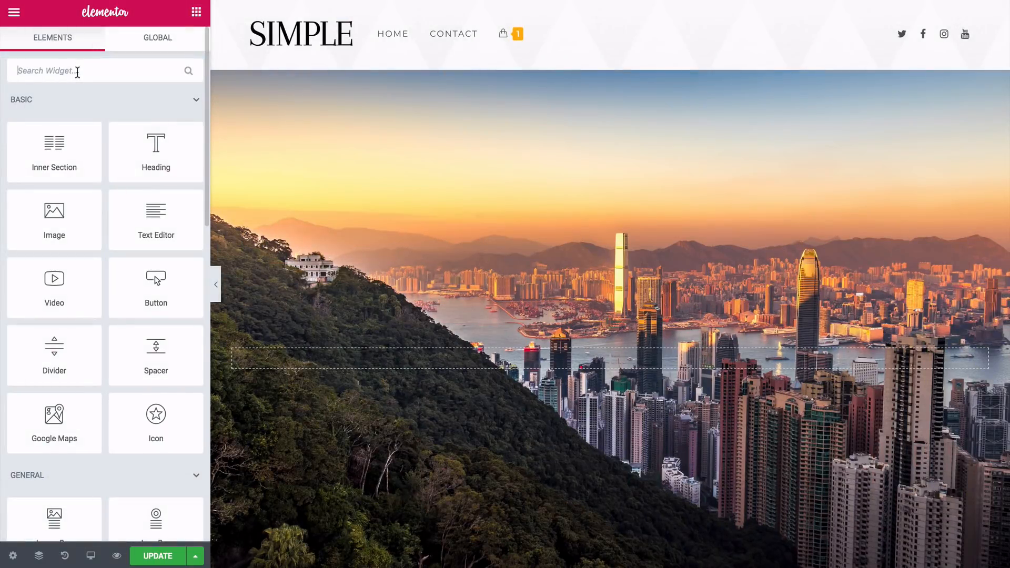
type("icon")
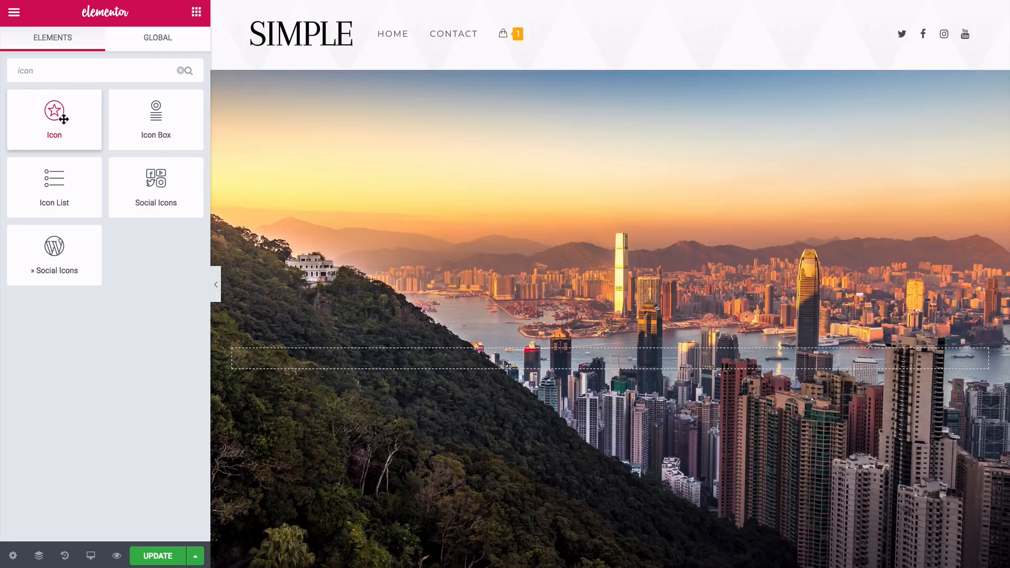
left_click_drag(63, 120, 627, 364)
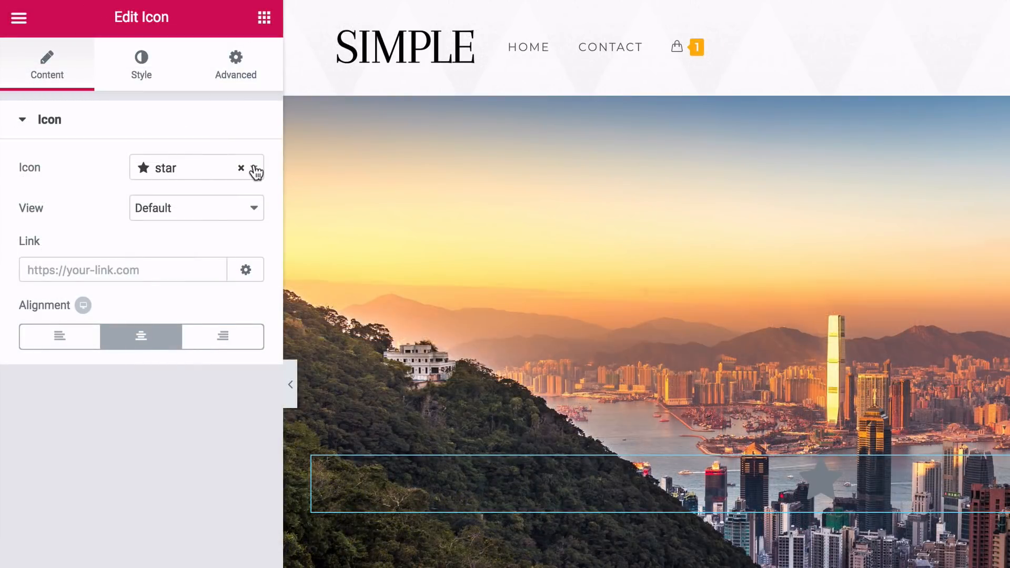
Search the icon choices for "arrow" and change the hero's star icon to arrow-circle-o-down
left_click(255, 171)
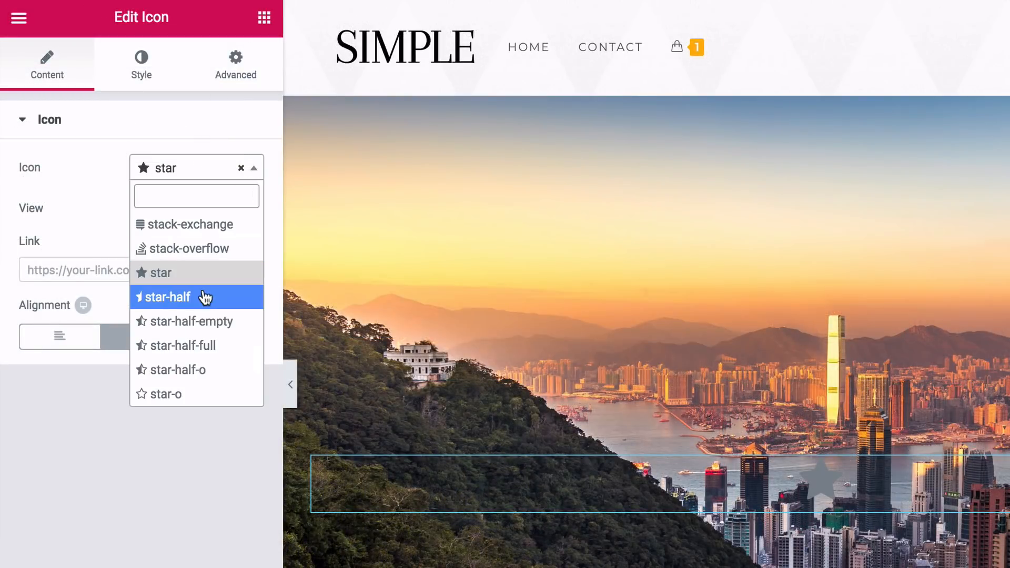
scroll(206, 296, "down", 4)
scroll(205, 296, "down", 2)
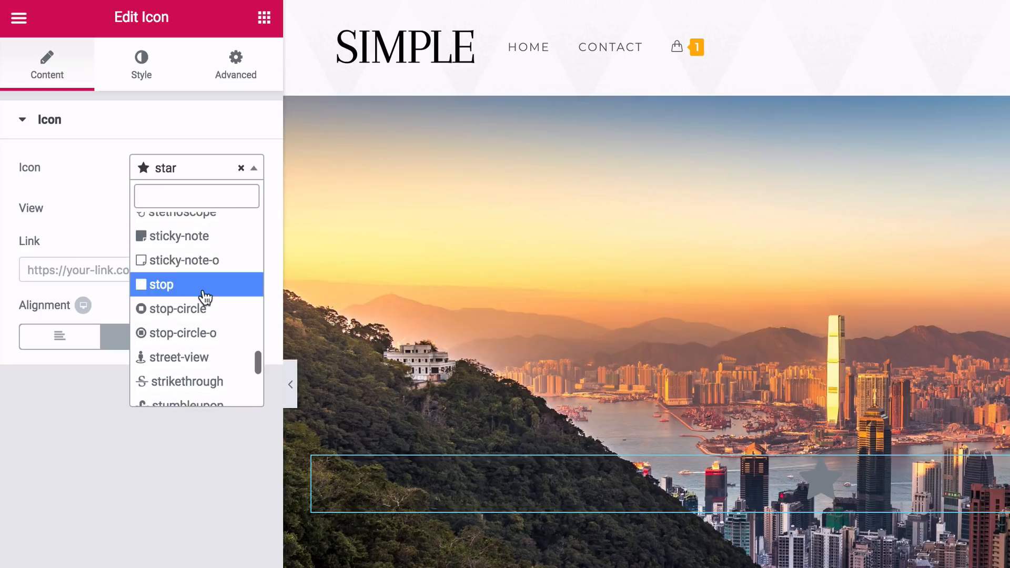
type("arrow")
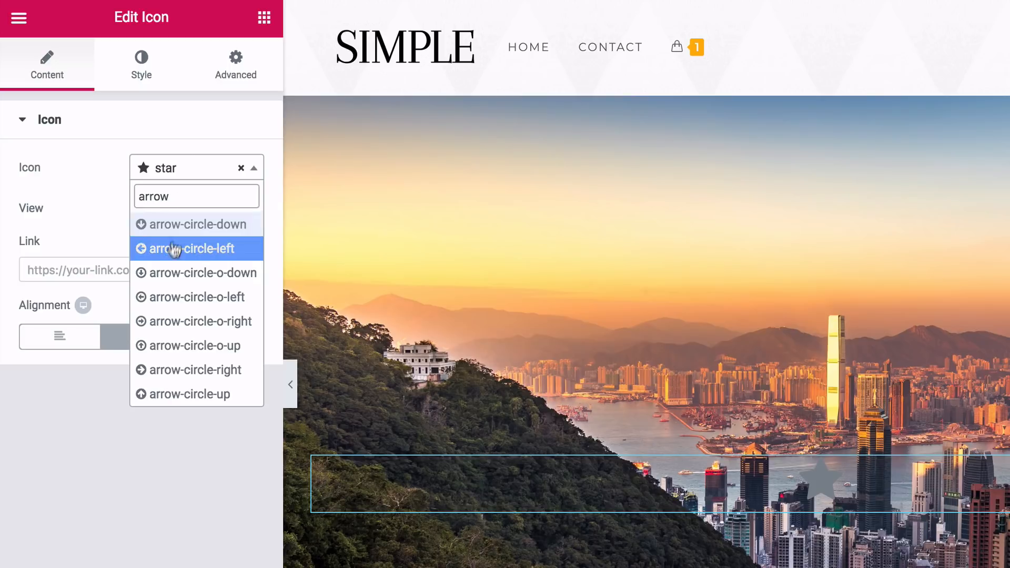
left_click(171, 280)
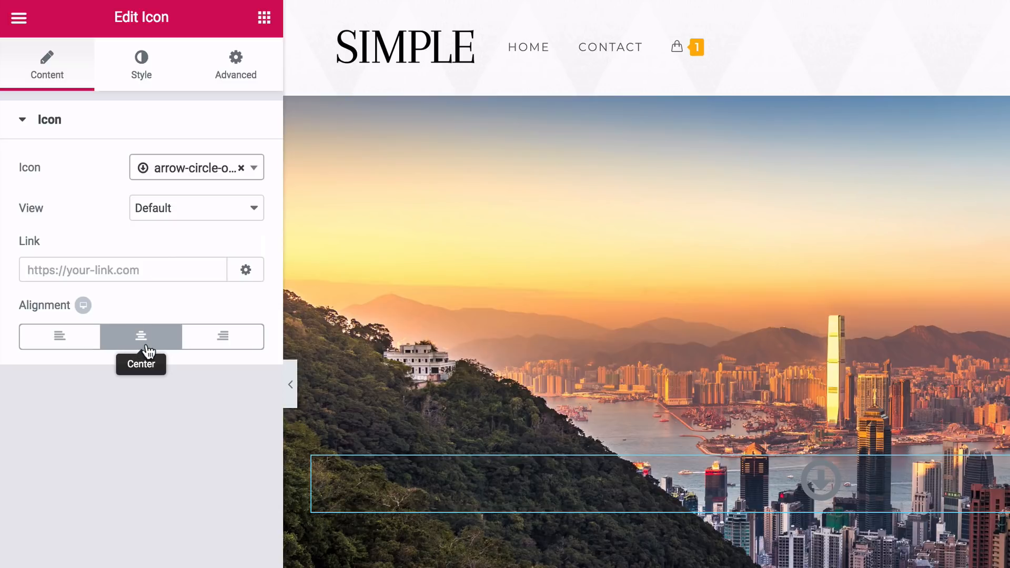
Set the hero arrow icon's primary color to white
left_click(142, 80)
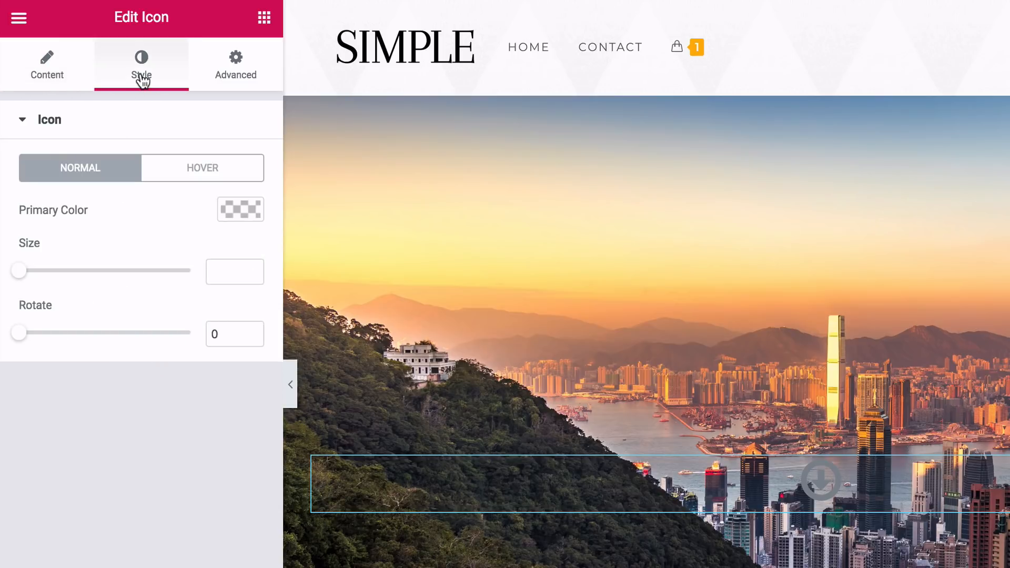
left_click(238, 209)
left_click(193, 440)
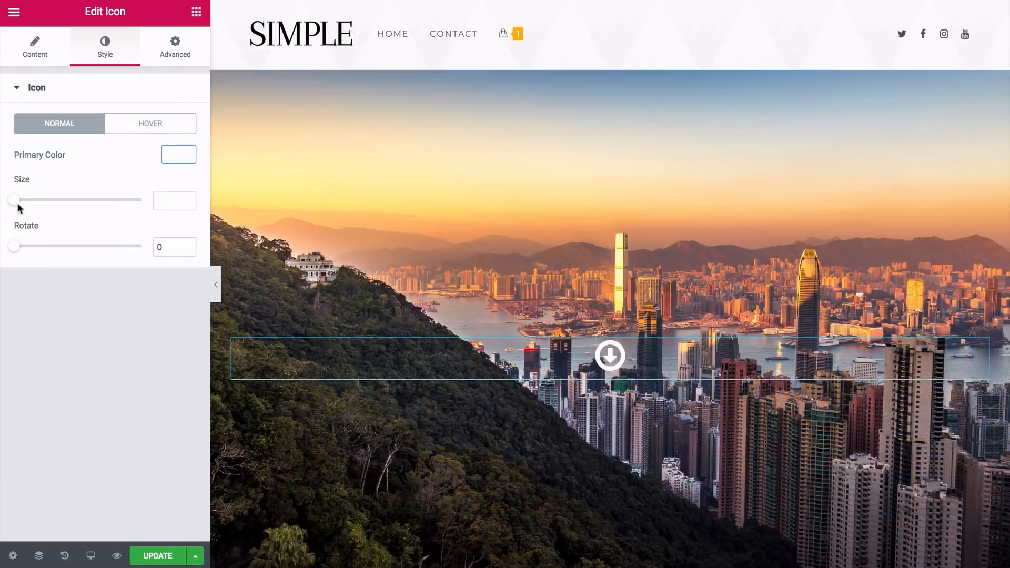
Reduce the hero arrow icon's size and set its top margin to 550 px
left_click_drag(15, 203, 20, 205)
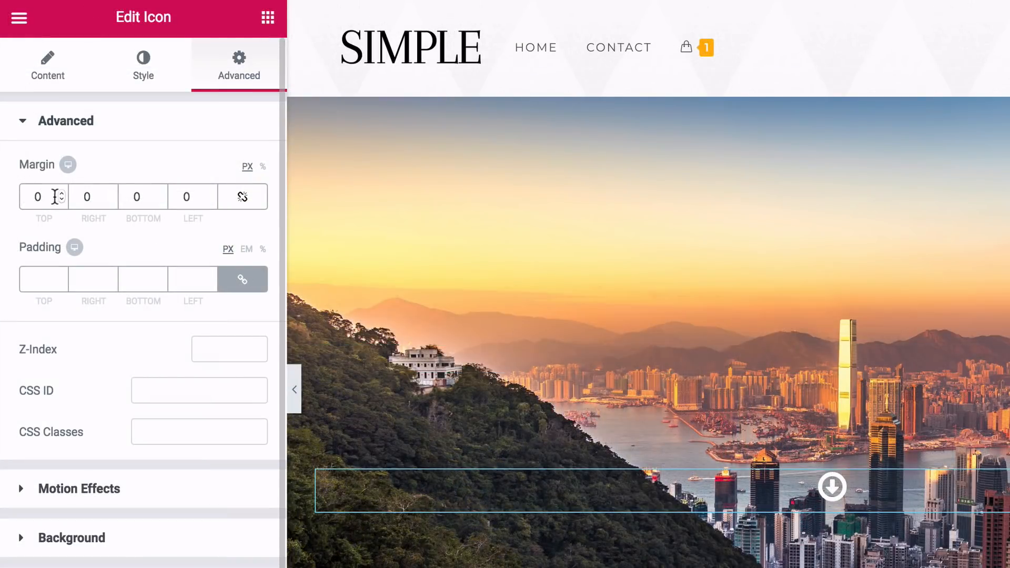
left_click(61, 194)
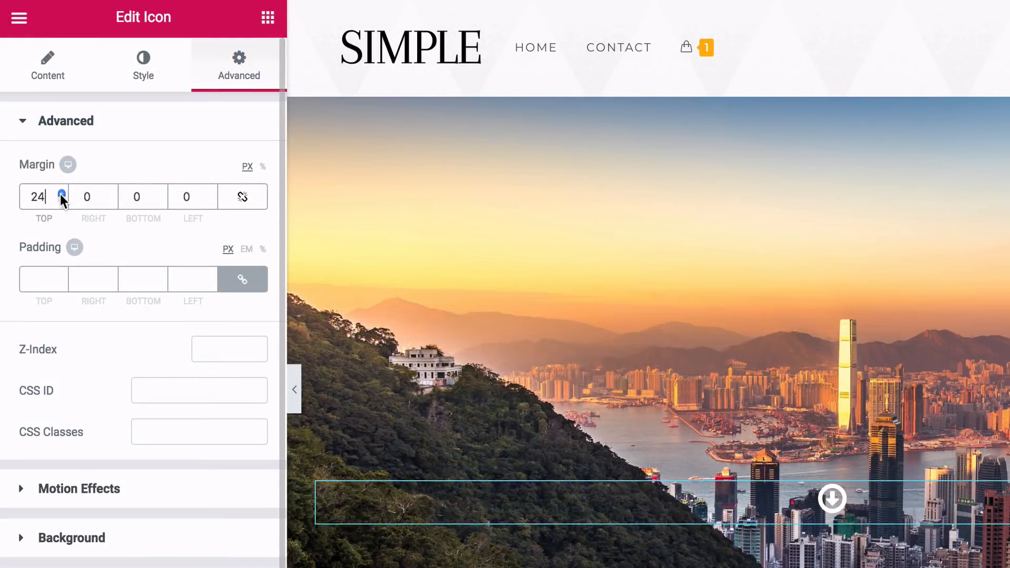
left_click_drag(61, 197, 62, 197)
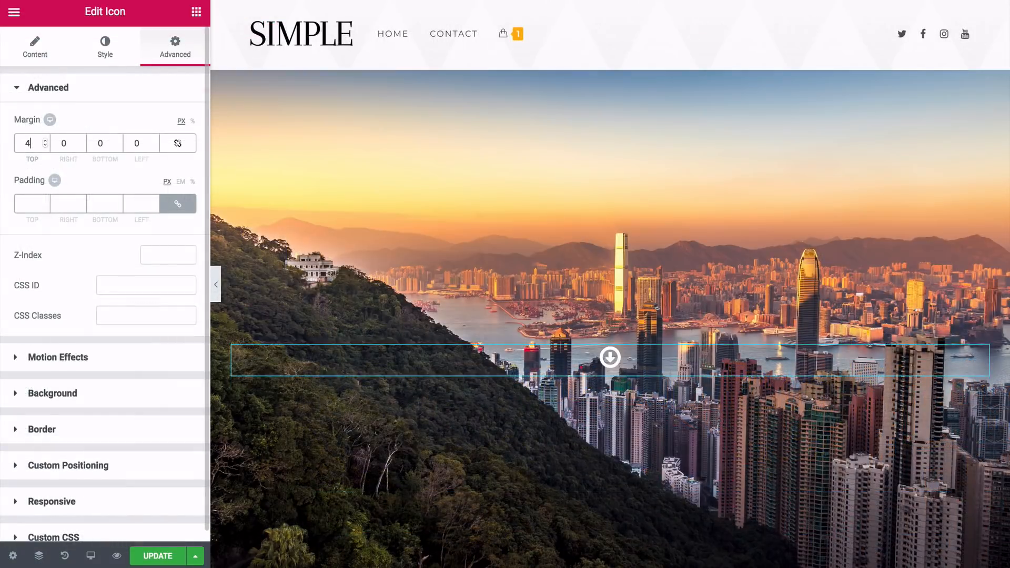
type("550")
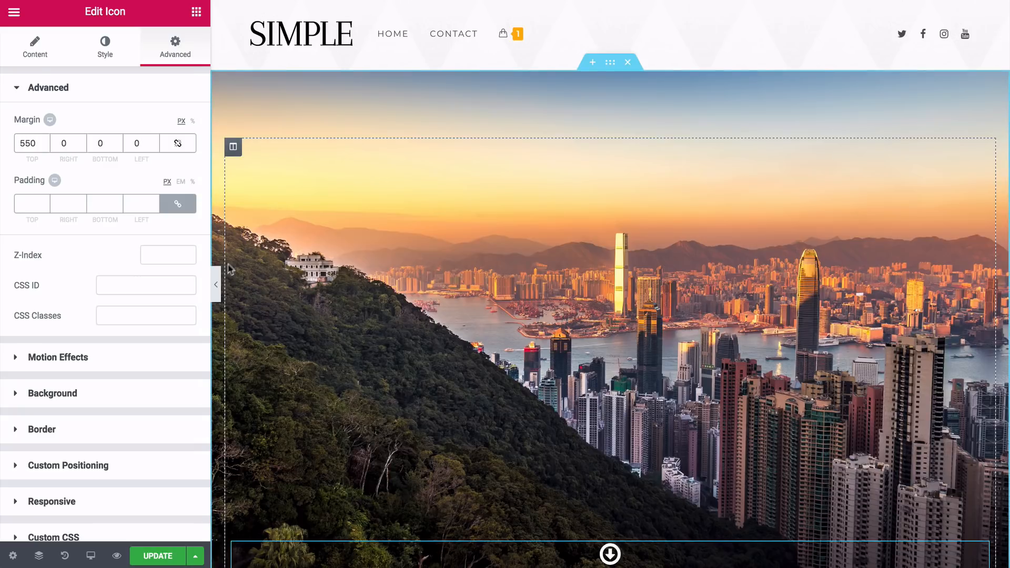
Set the hero section's minimum height to 697 px and the arrow icon's top margin to 634 px
left_click(216, 284)
scroll(108, 284, "down", 1)
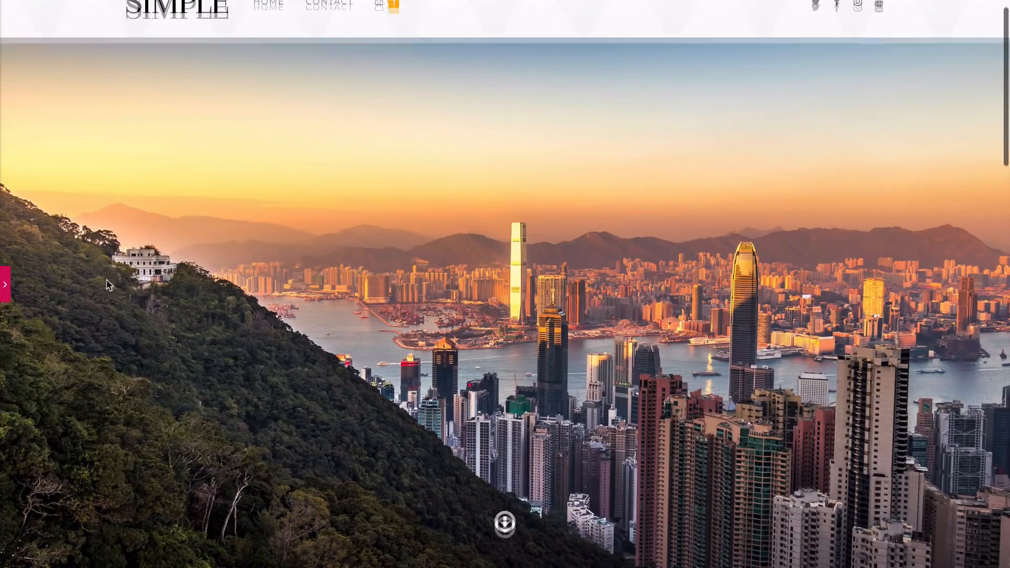
scroll(108, 284, "down", 3)
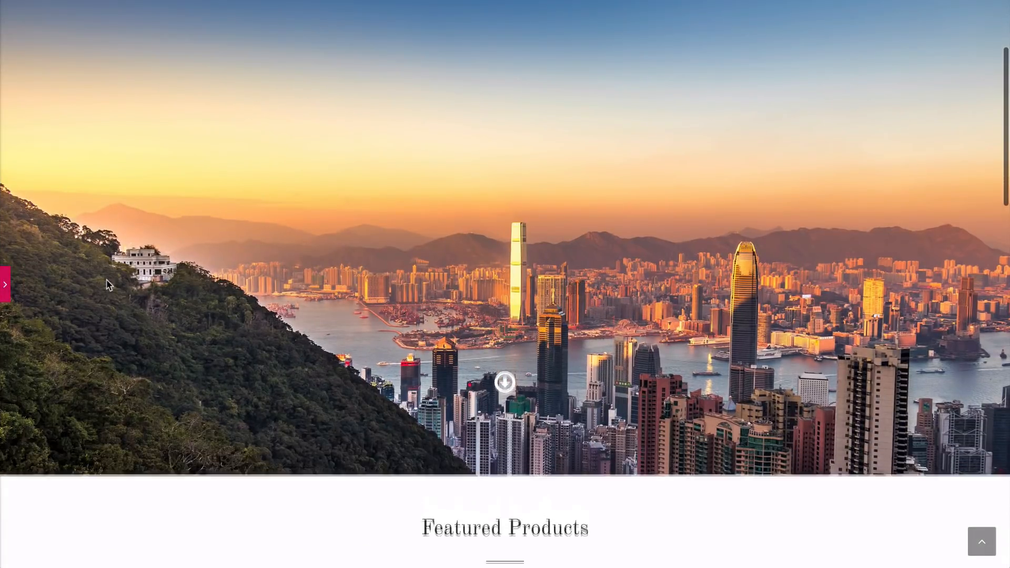
scroll(107, 285, "up", 2)
scroll(108, 285, "down", 3)
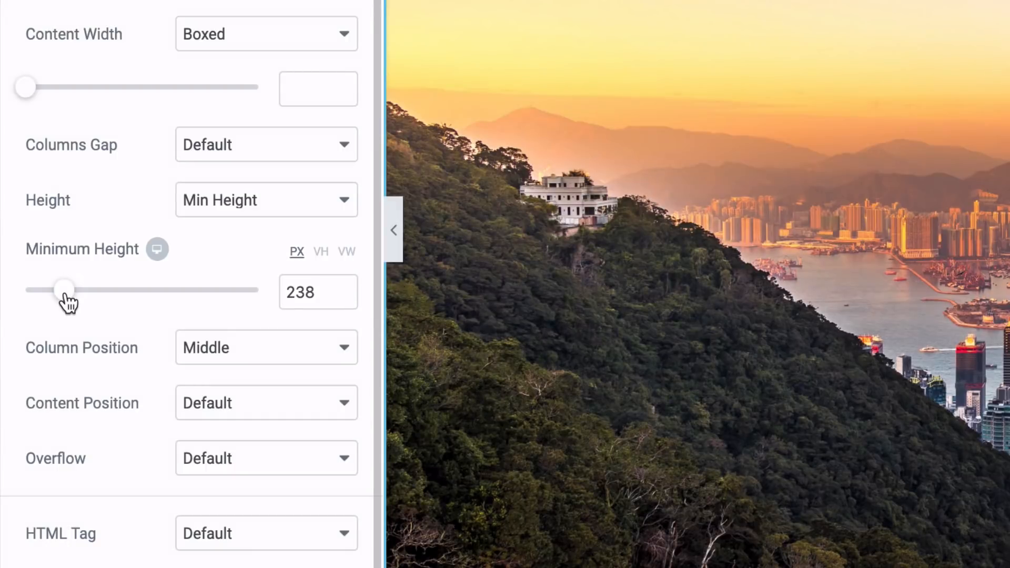
left_click_drag(67, 303, 142, 303)
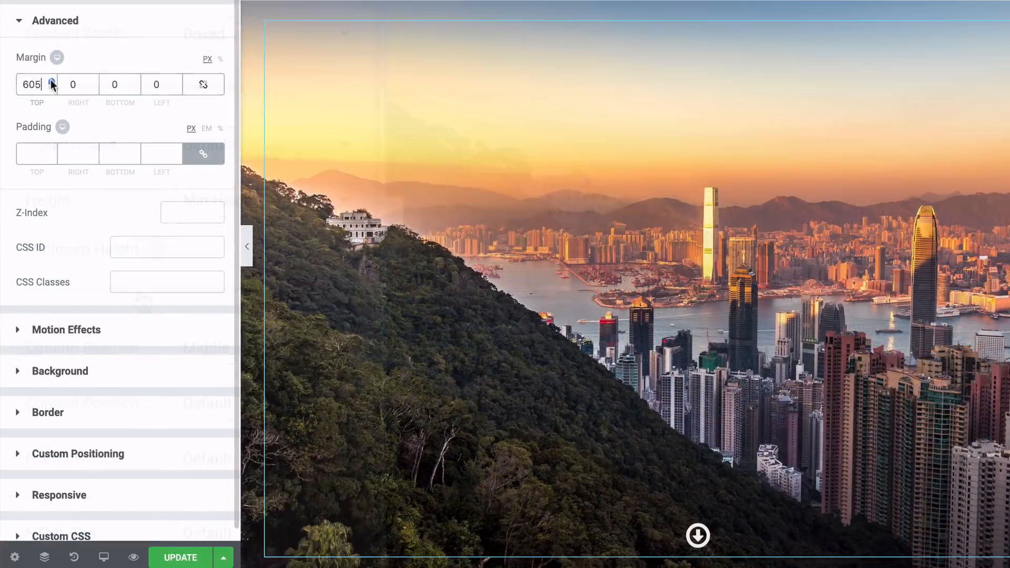
scroll(52, 84, "up", 20)
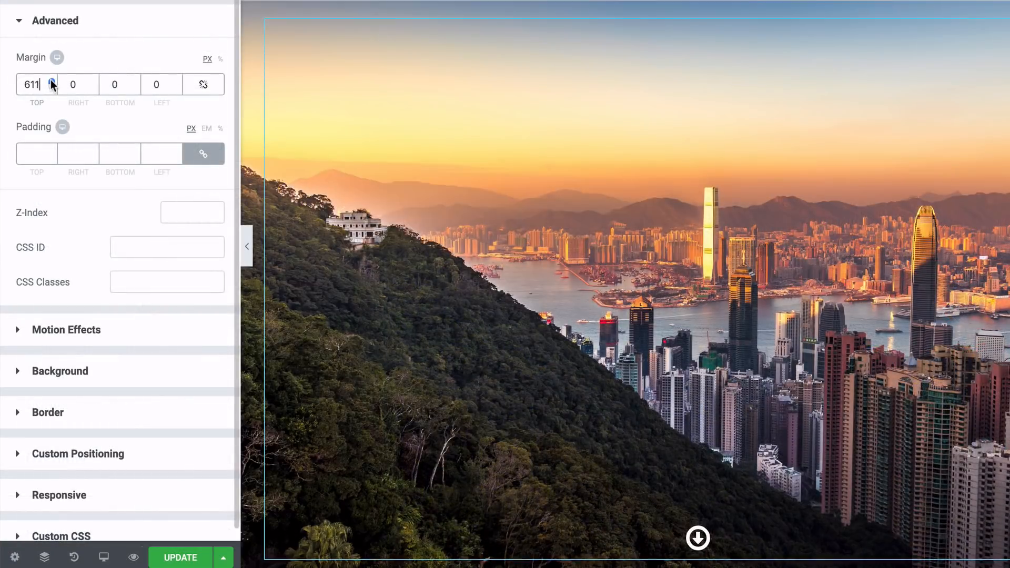
scroll(51, 84, "up", 9)
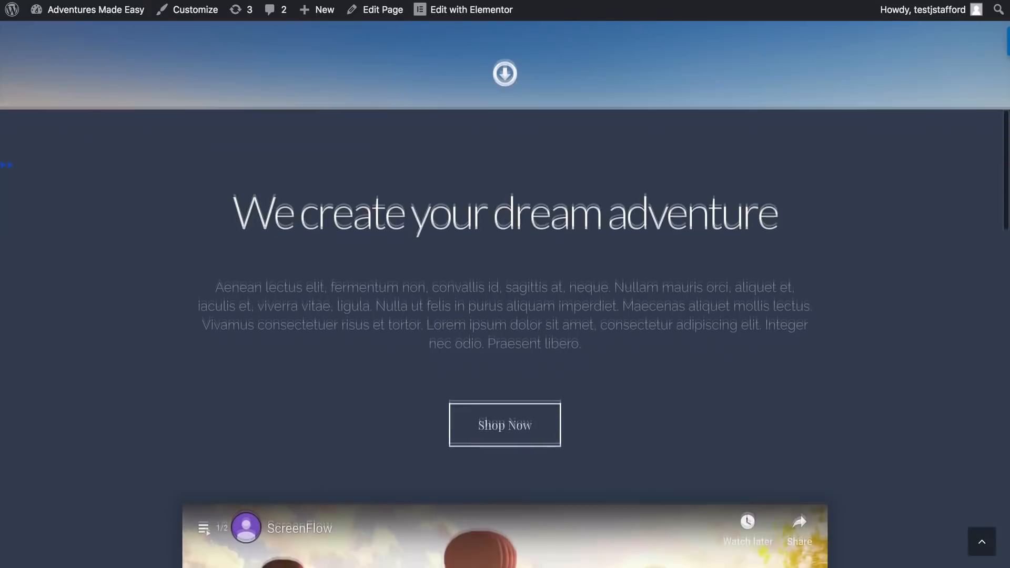
Search the template library for "webinar" and insert the Landing Page – Webinar page between the hero and Featured Products sections
scroll(505, 284, "down", 1)
scroll(505, 294, "down", 6)
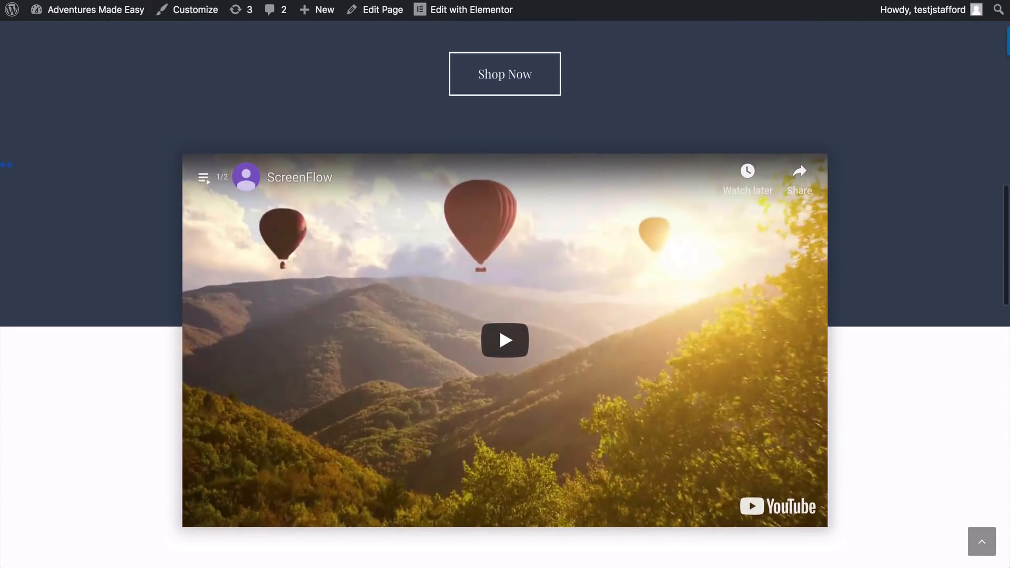
scroll(505, 284, "up", 1)
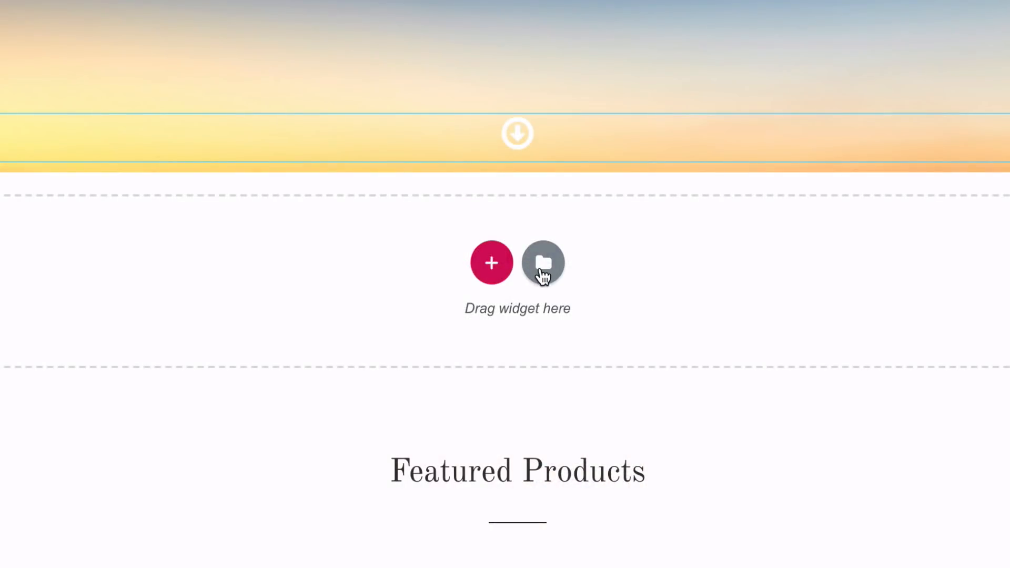
left_click(542, 275)
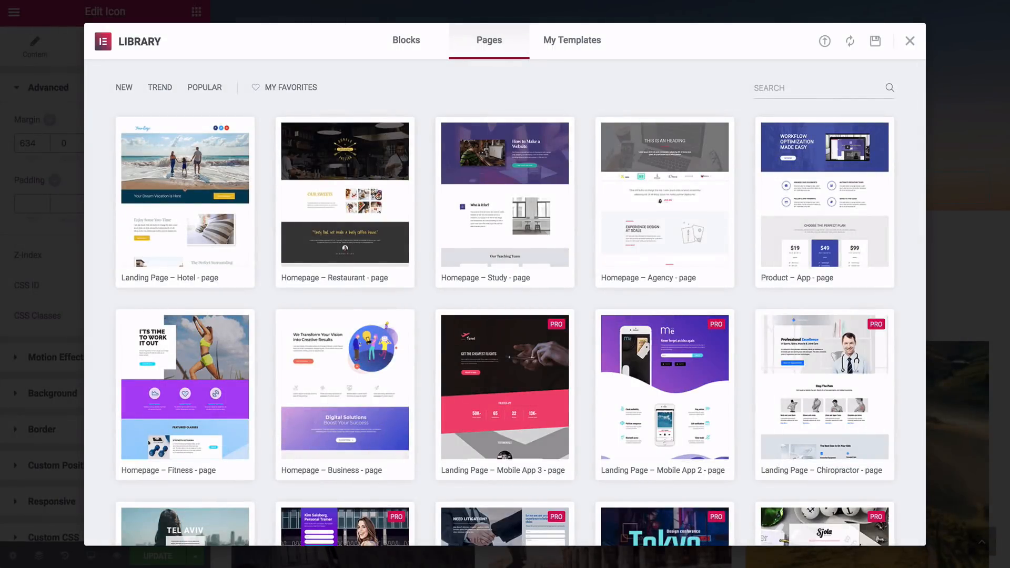
type("webinar")
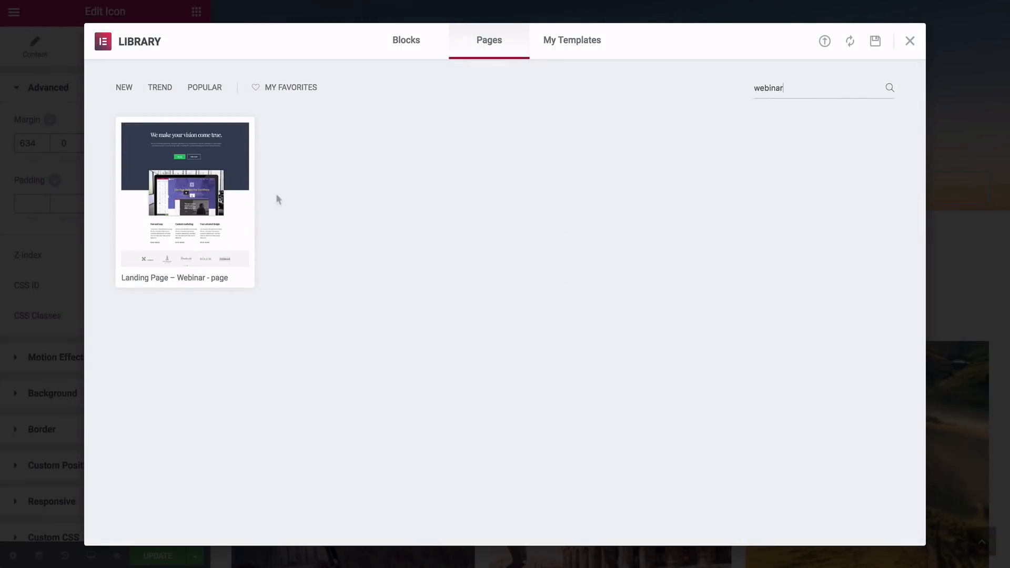
mouse_move(226, 205)
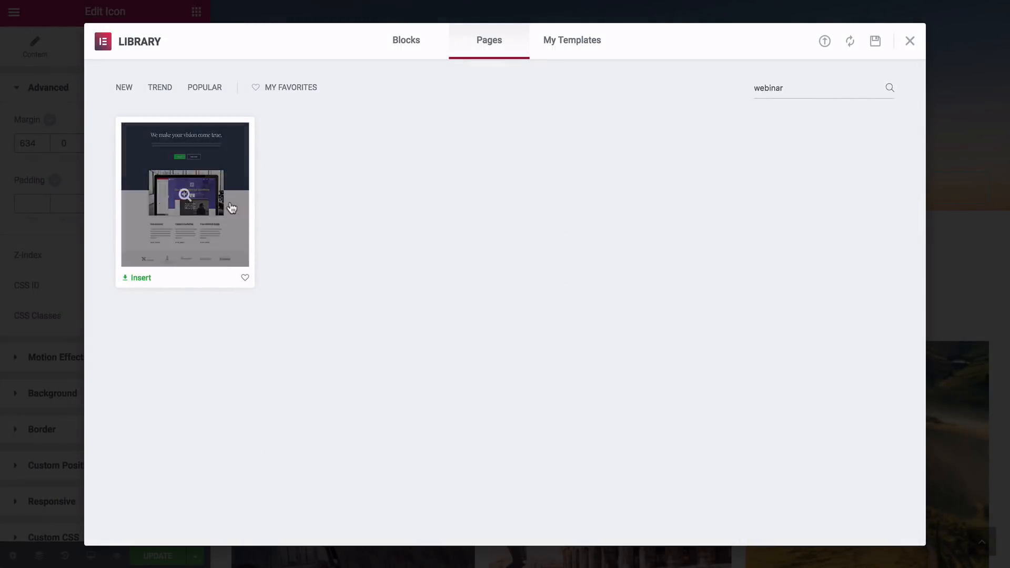
left_click(141, 278)
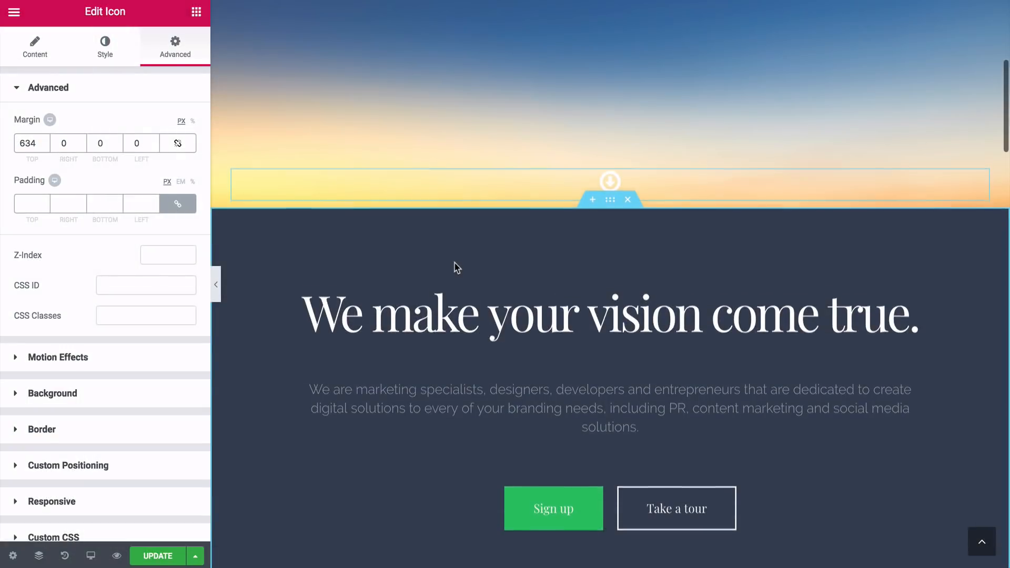
Delete the three-column text section and the client logo section below the inserted template's video
scroll(455, 268, "down", 3)
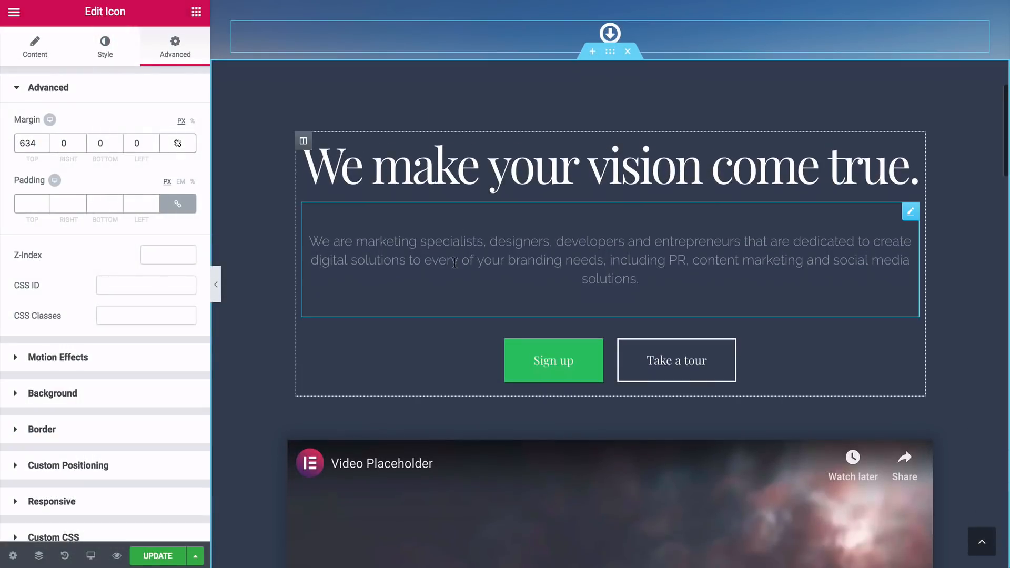
scroll(251, 353, "down", 6)
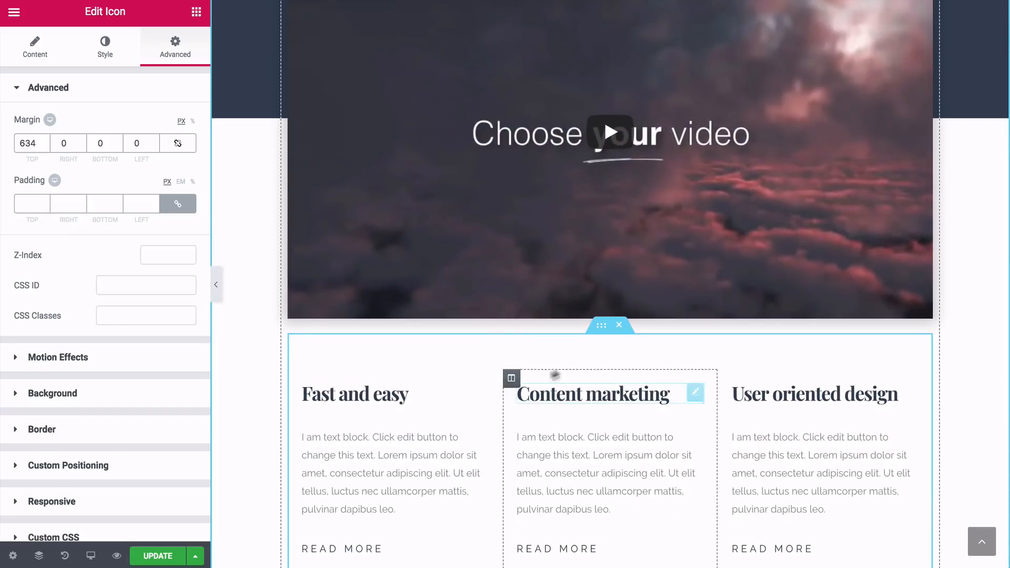
left_click(622, 329)
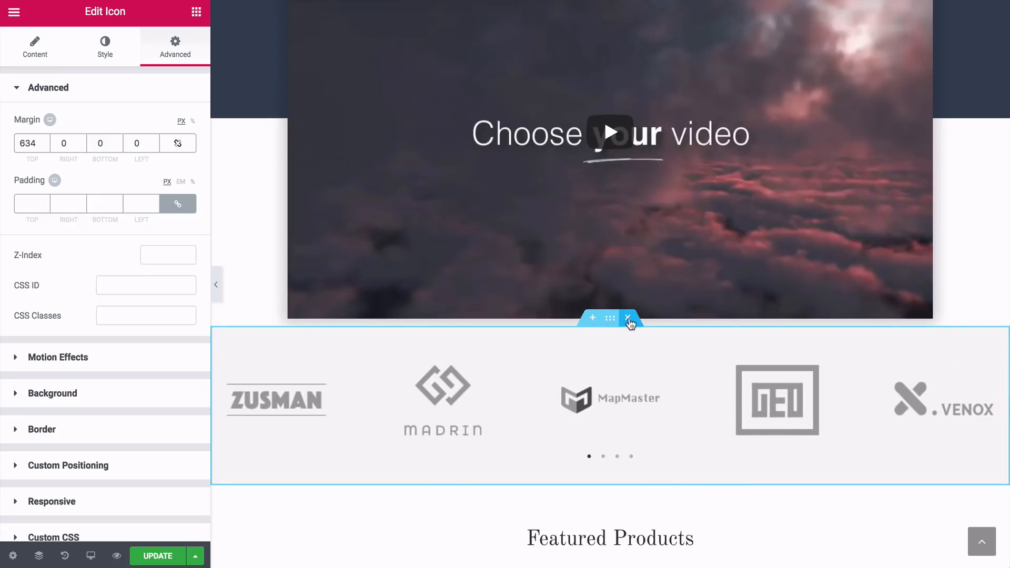
left_click(629, 319)
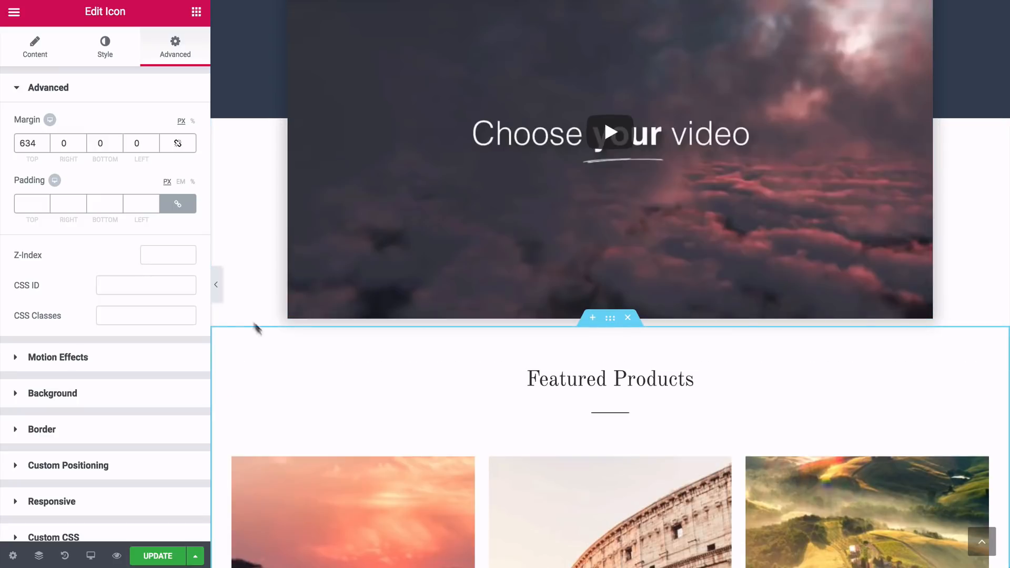
Change the inserted section's heading text to "We create your dream adventure"
scroll(235, 303, "up", 7)
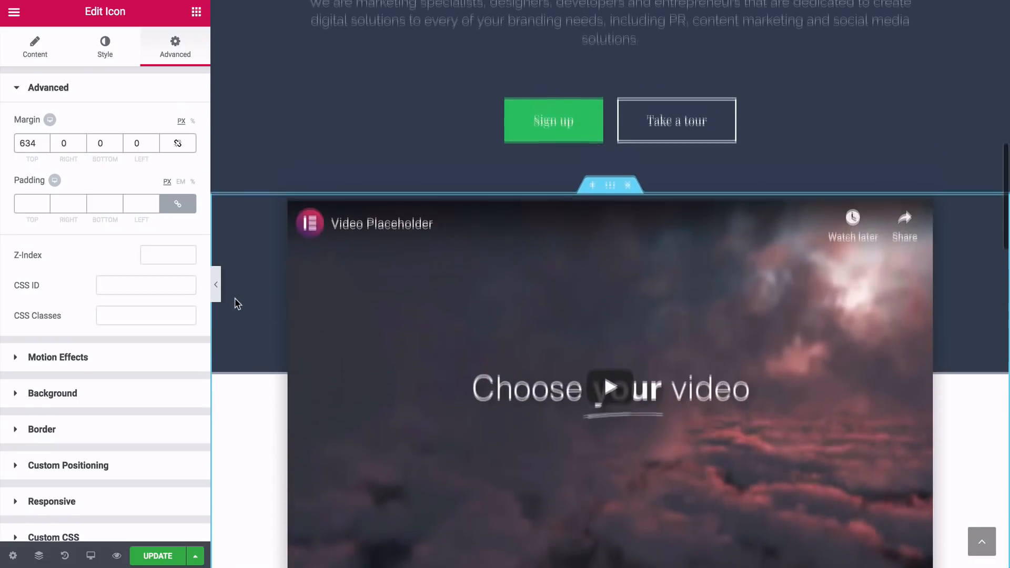
scroll(234, 303, "up", 3)
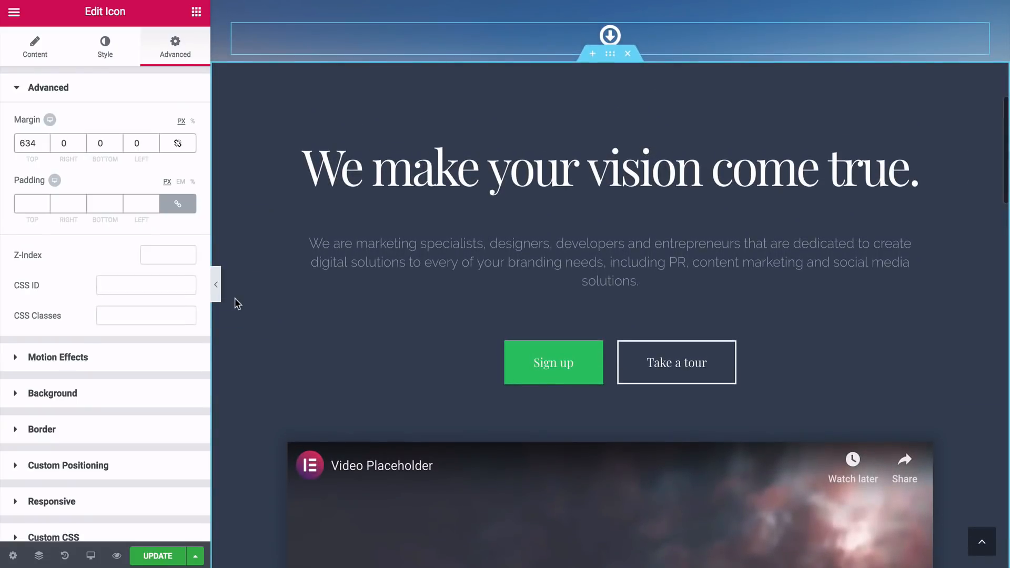
left_click(369, 169)
left_click_drag(147, 139, 21, 135)
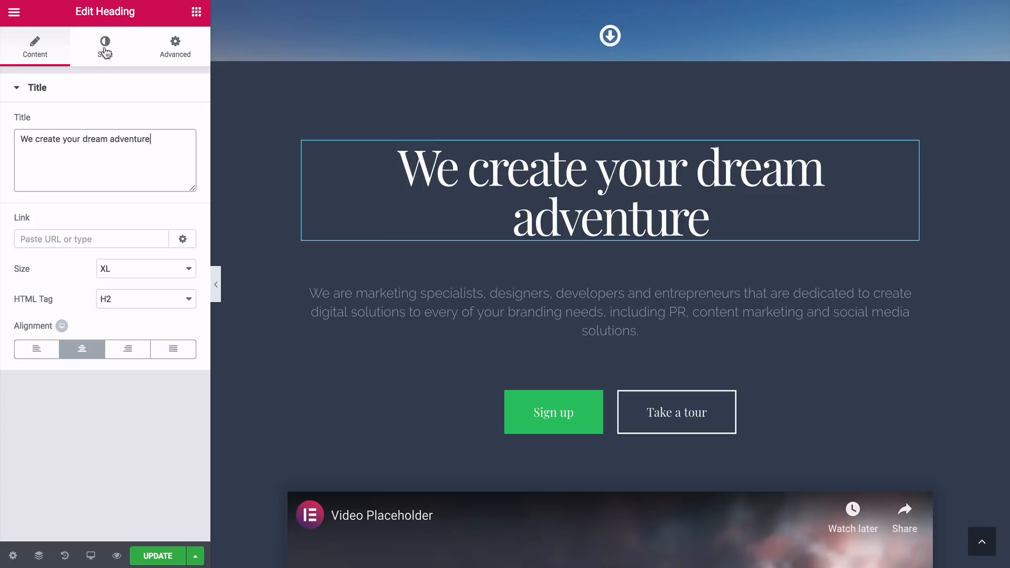
Set the "We create your dream adventure" heading's typography to Lato, size 55 px, weight 300
left_click(105, 51)
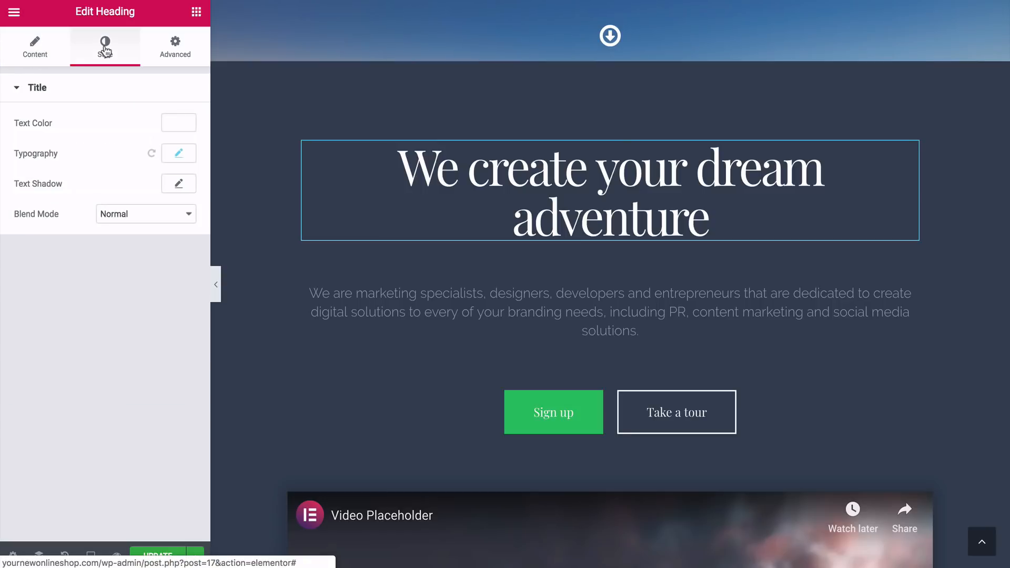
left_click(177, 153)
left_click(163, 196)
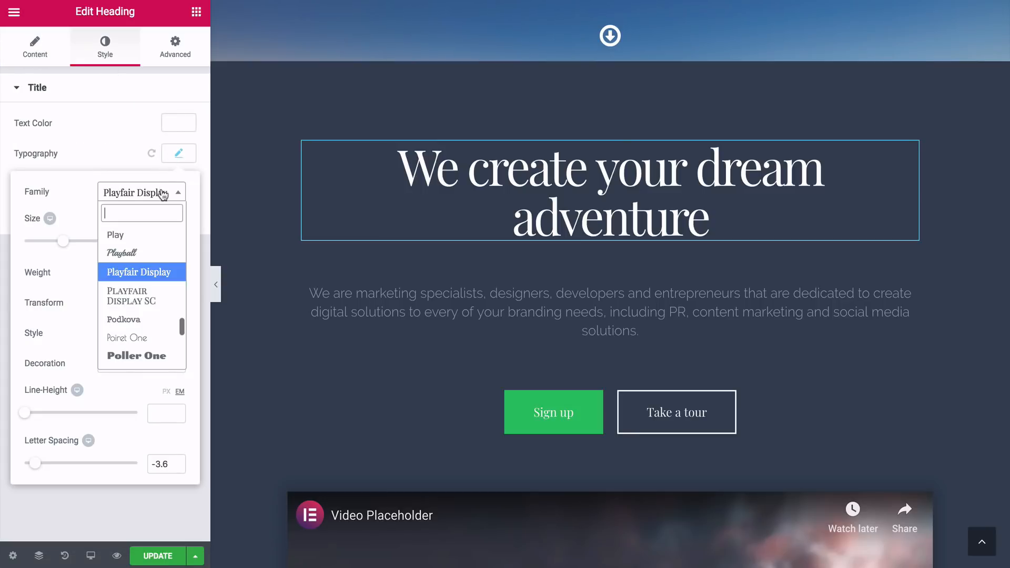
type("lato")
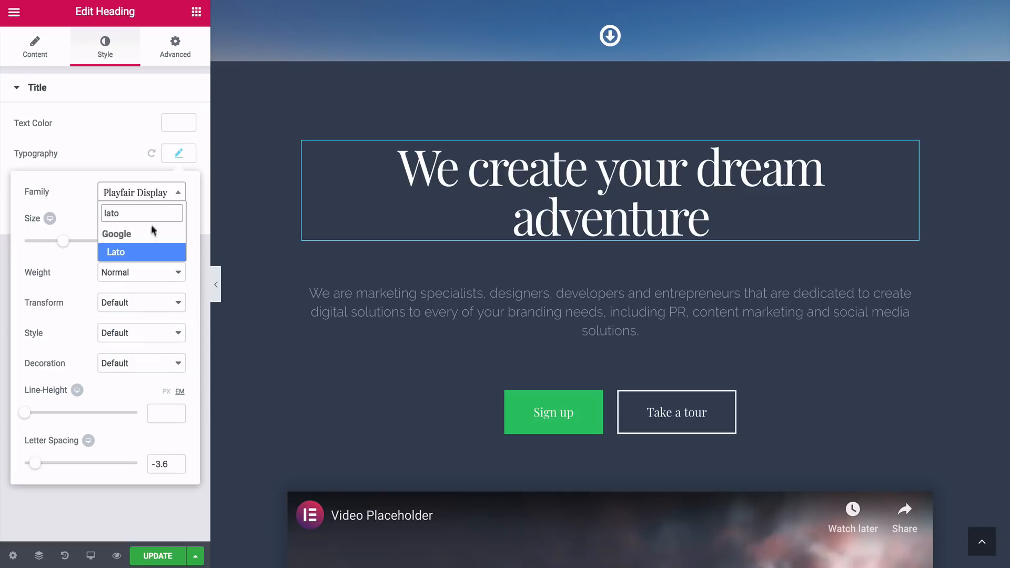
left_click(119, 252)
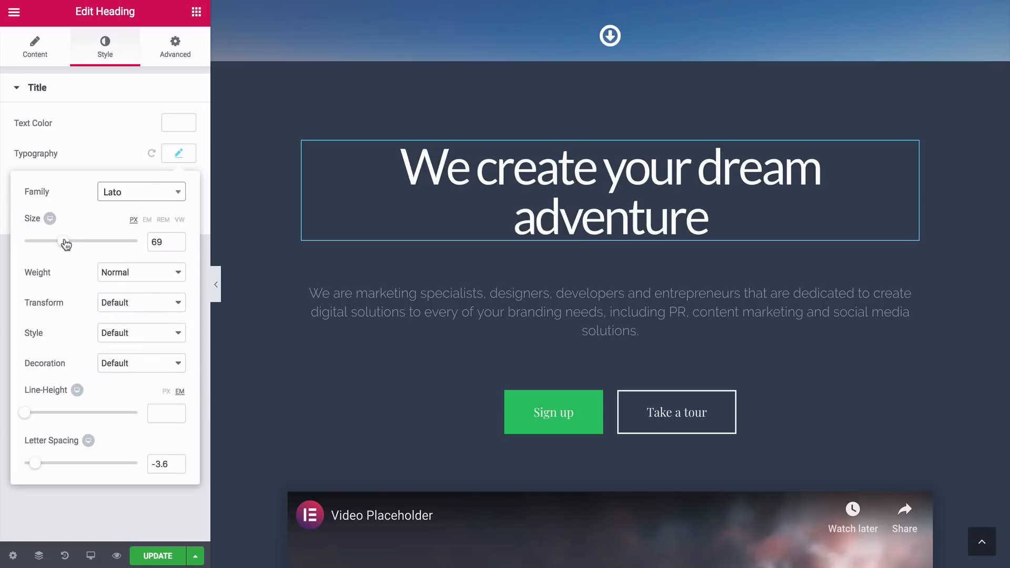
left_click_drag(65, 243, 58, 244)
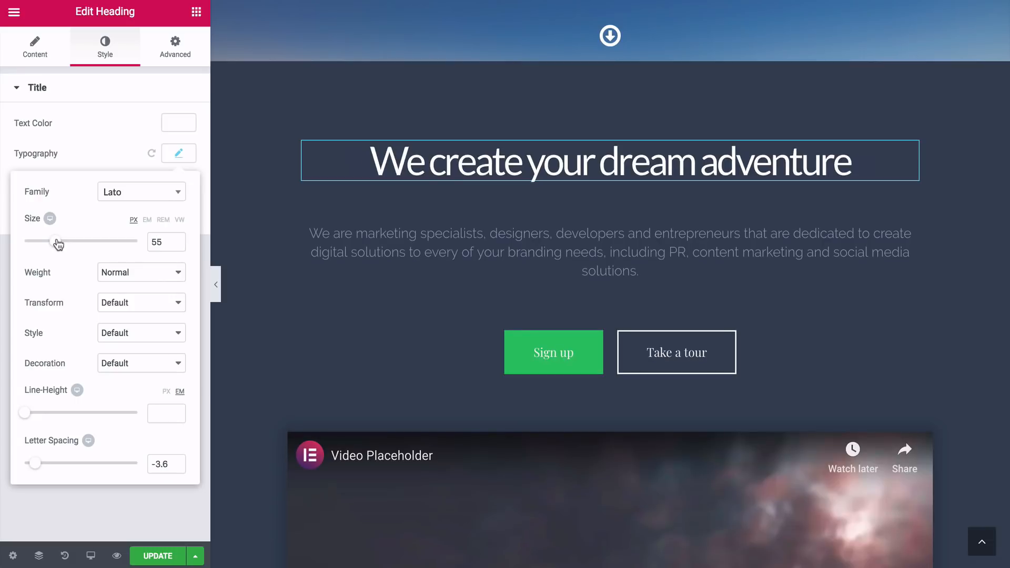
left_click(108, 273)
left_click(117, 175)
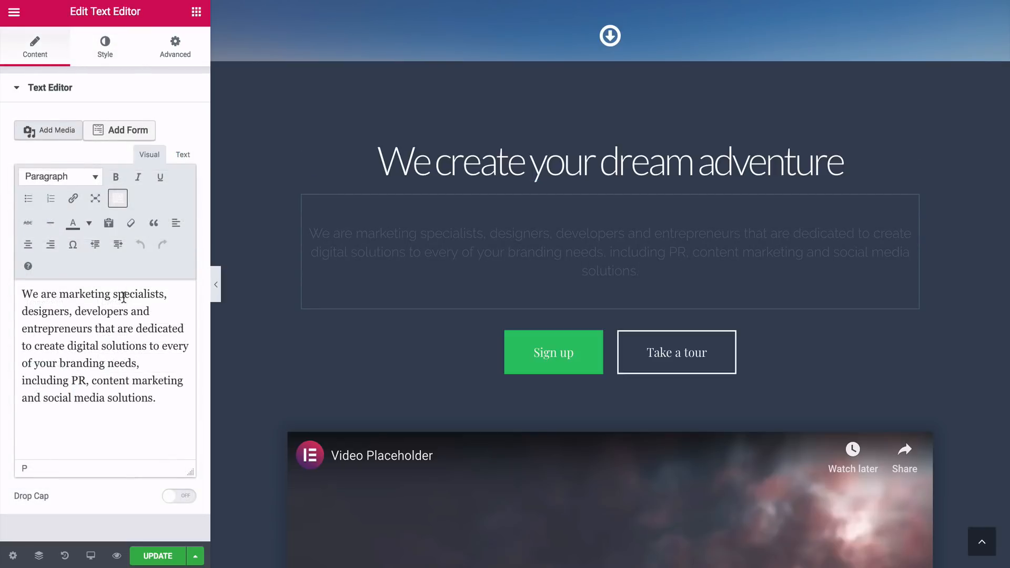
Replace the paragraph under the dream adventure heading with the "Aenean lectus elit" placeholder text and set its font family to Lato
key("ctrl+a")
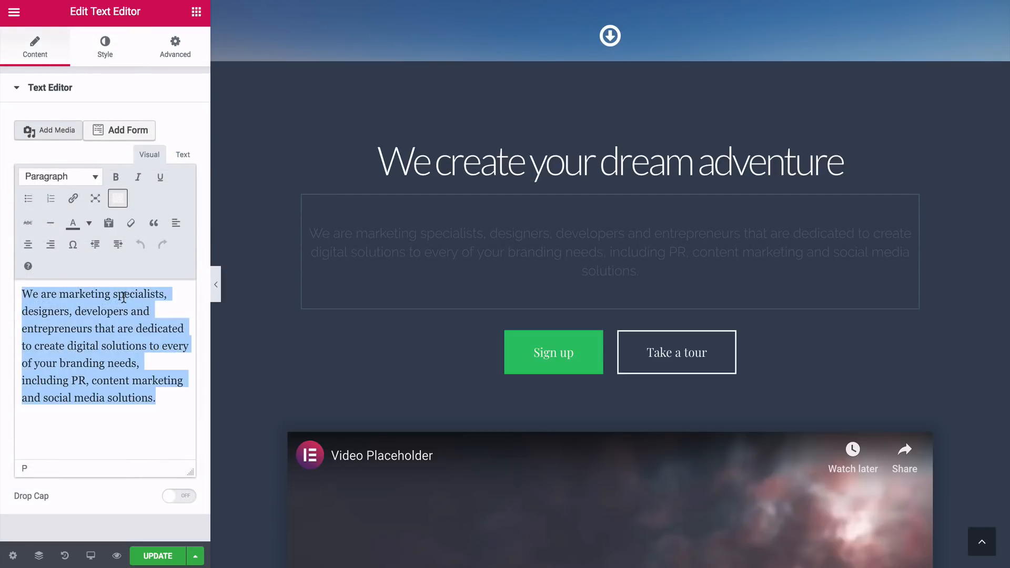
type("Aenean lectus elit, fermentum non, convallis id, sagittis at, neque. Nullam mauris orci, aliquet et, iaculis et, viverra vitae, ligula. Nulla ut felis in purus aliquam imperdiet. Maecenas aliquet mollis lectus. Vivamus consectetuer risus et tortor. Lorem ipsum dolor sit amet, consectetur adipiscing elit. Integer nec odio. Praesent libero.")
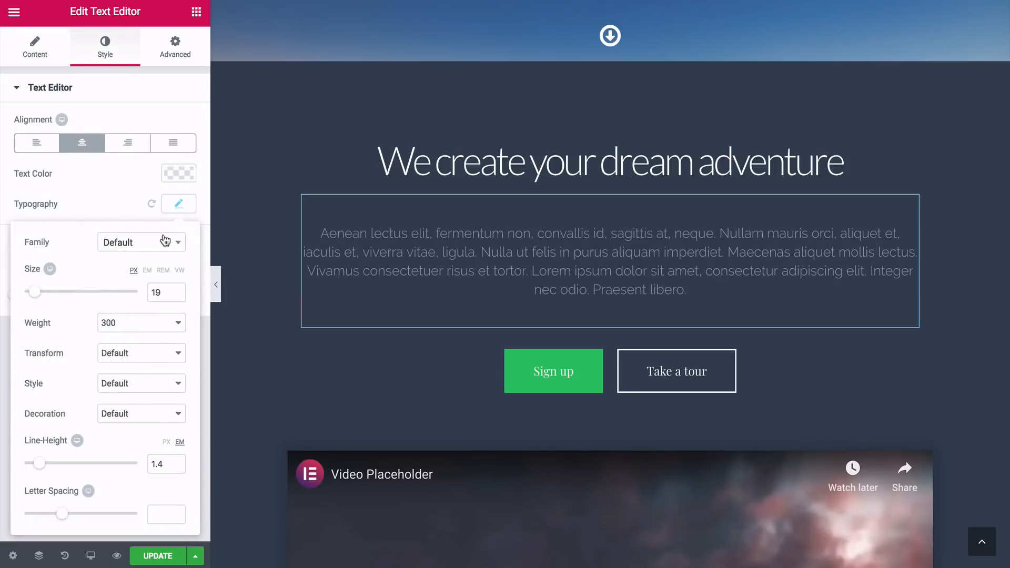
left_click(165, 241)
type("lato")
left_click(116, 304)
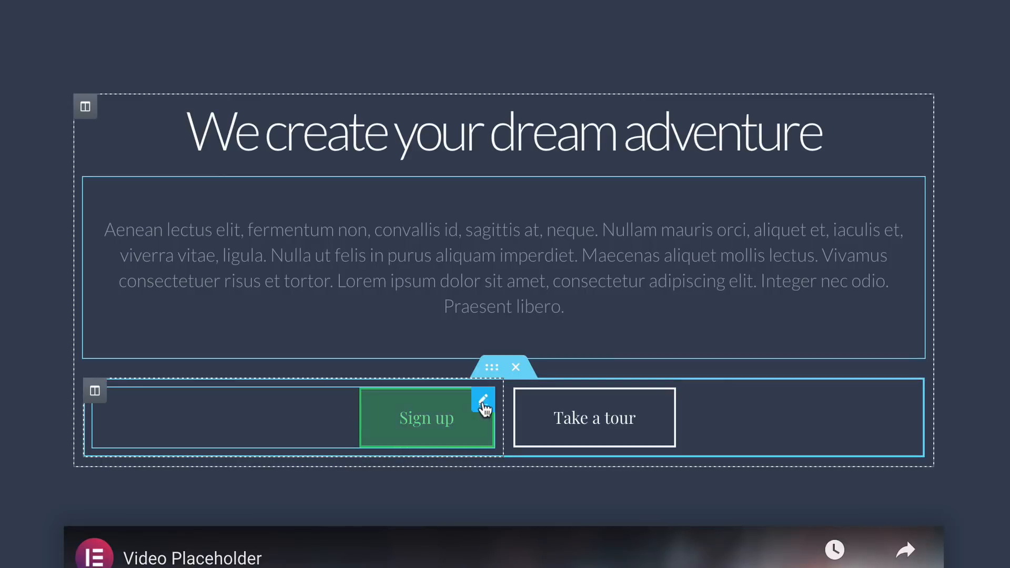
Delete the Sign up button and narrow its emptied column to shift the Take a tour button towards the centre
right_click(482, 403)
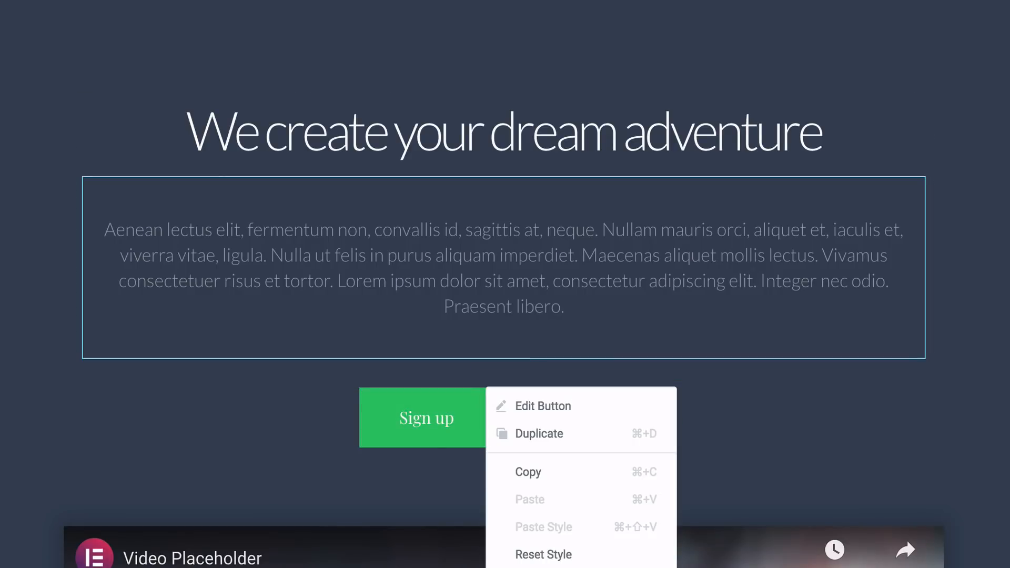
key("Delete")
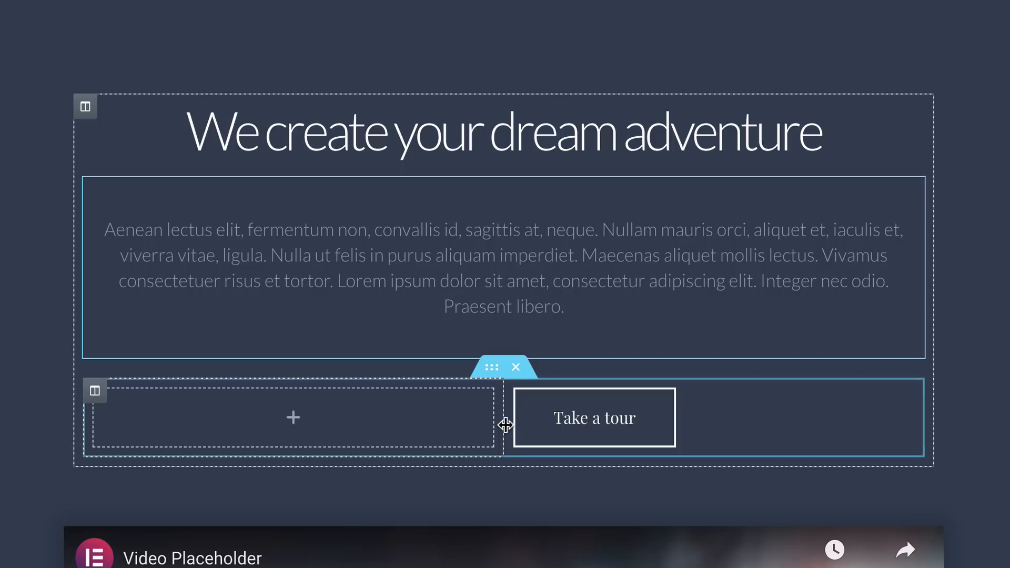
left_click_drag(503, 418, 414, 416)
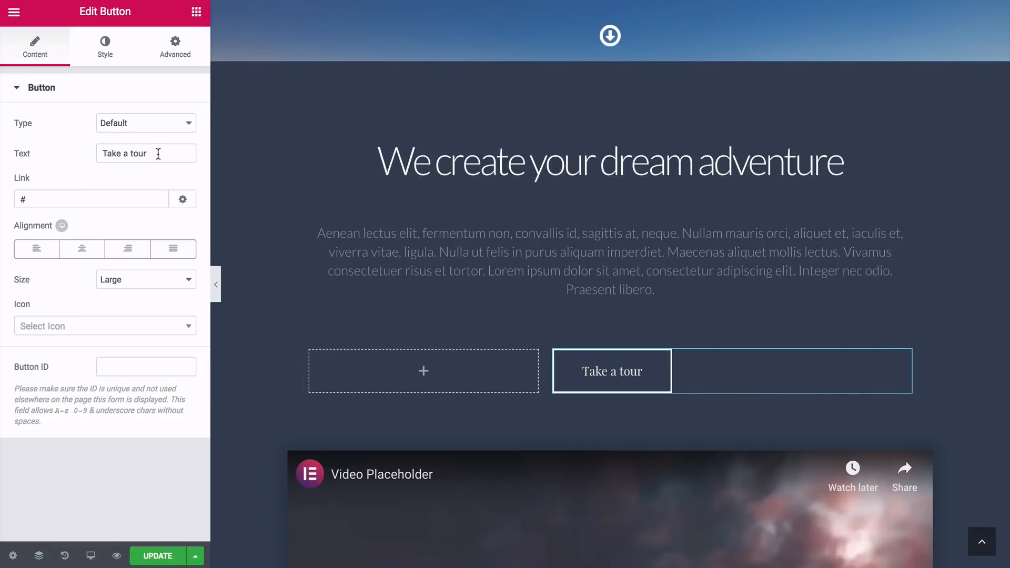
Change the Take a tour button's text to "Shop Now" and set its link to yournewonlineshop.com
triple_click(157, 154)
type("Shop ")
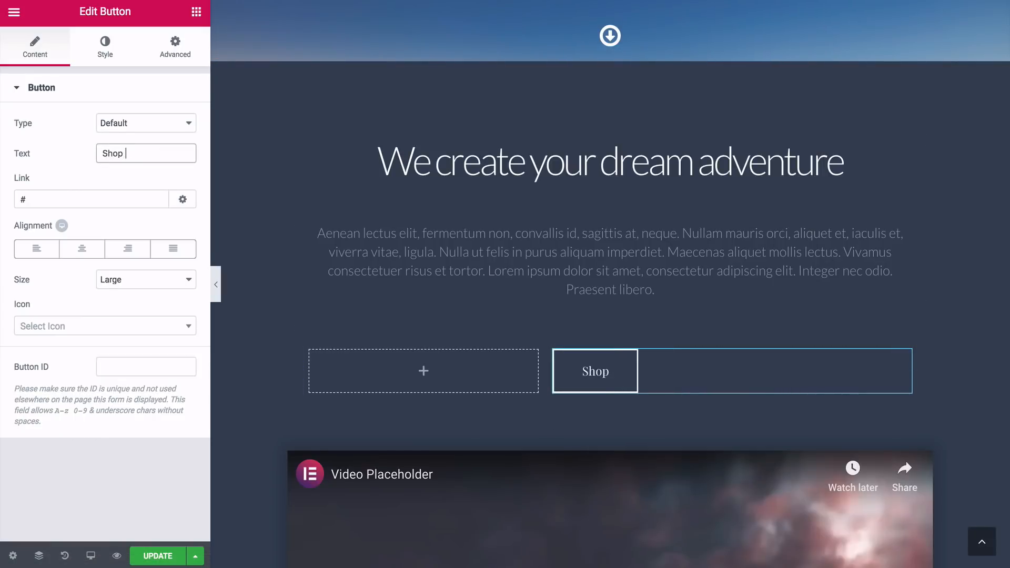
type("Now")
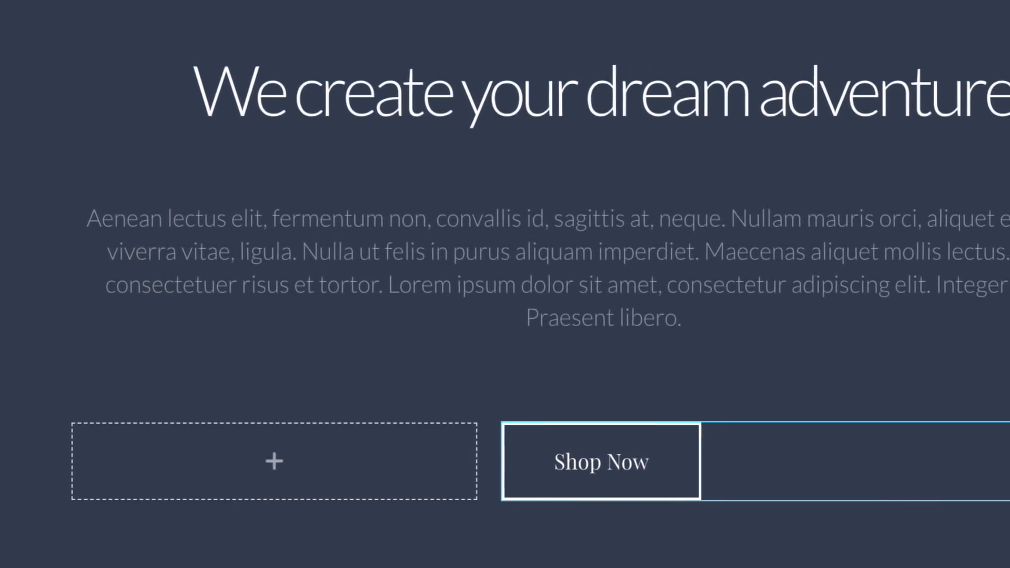
type("yourn")
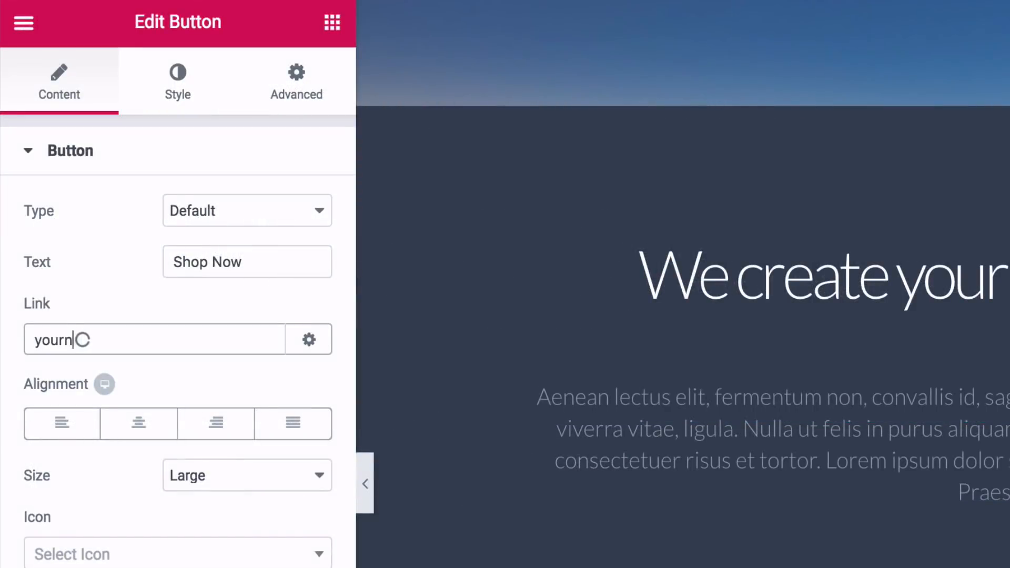
type("ewonlineshop.com")
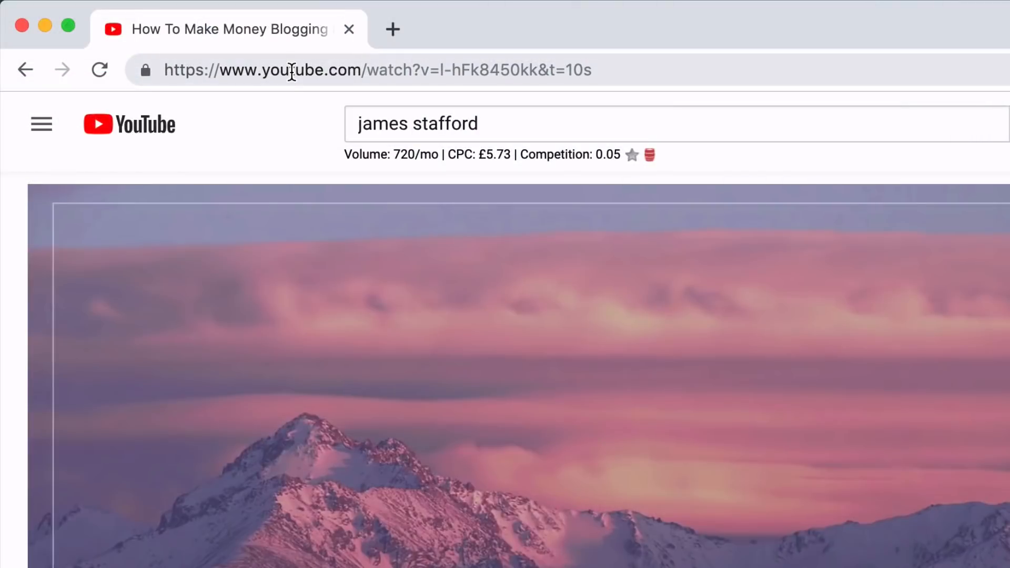
Copy the YouTube video's address and try replacing the placeholder video with an Image widget
right_click(292, 70)
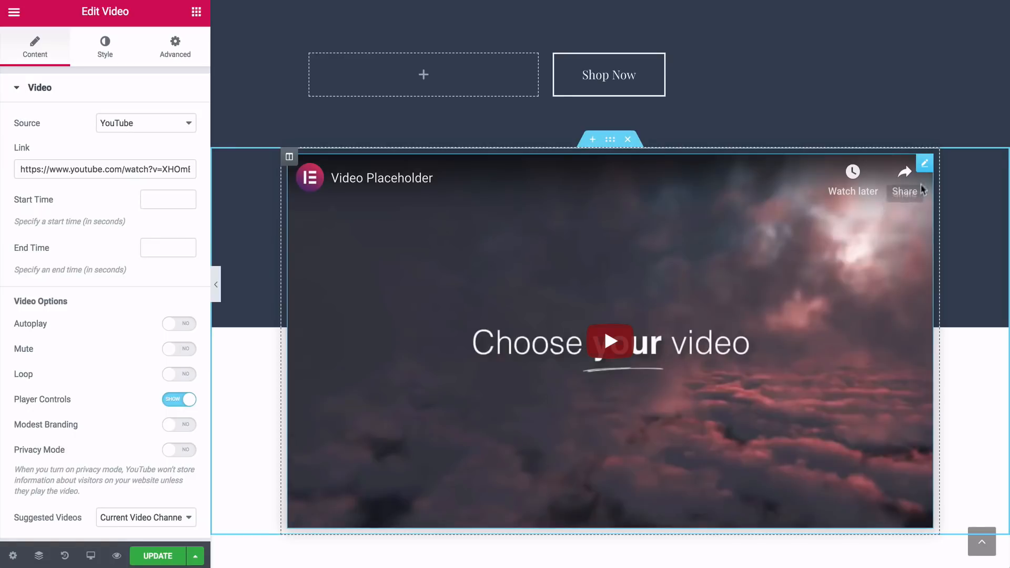
right_click(924, 164)
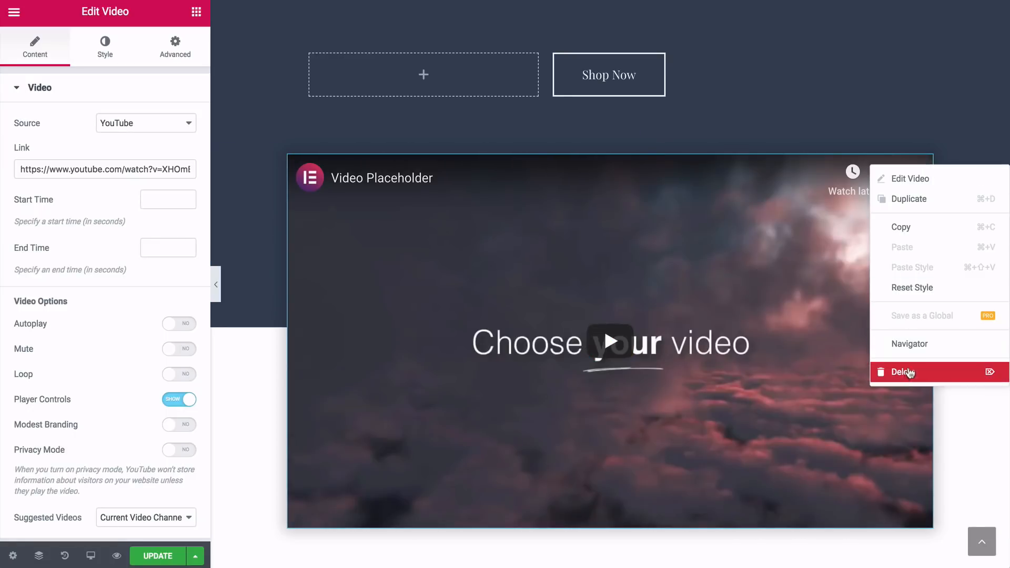
left_click(910, 373)
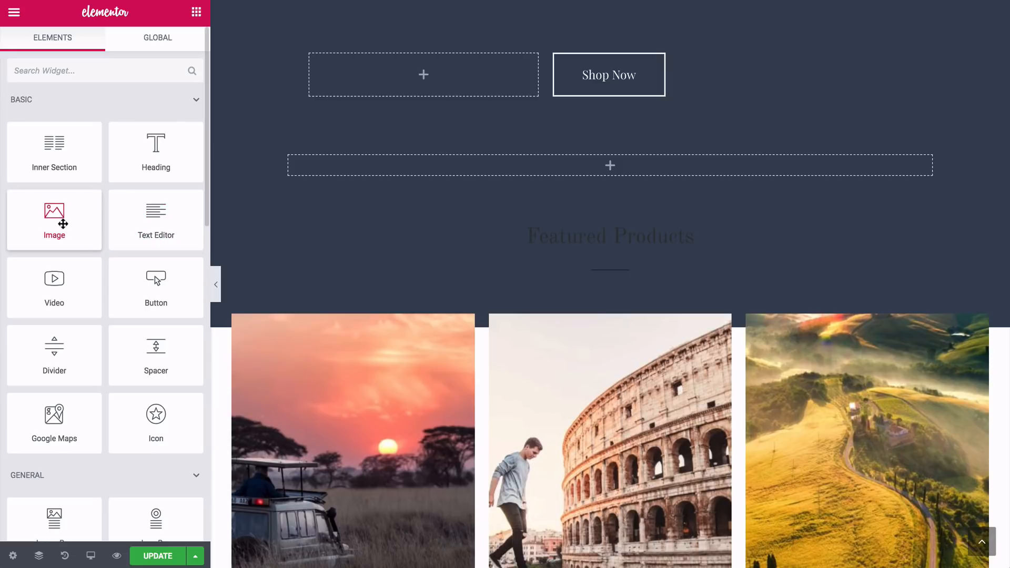
left_click_drag(62, 224, 613, 166)
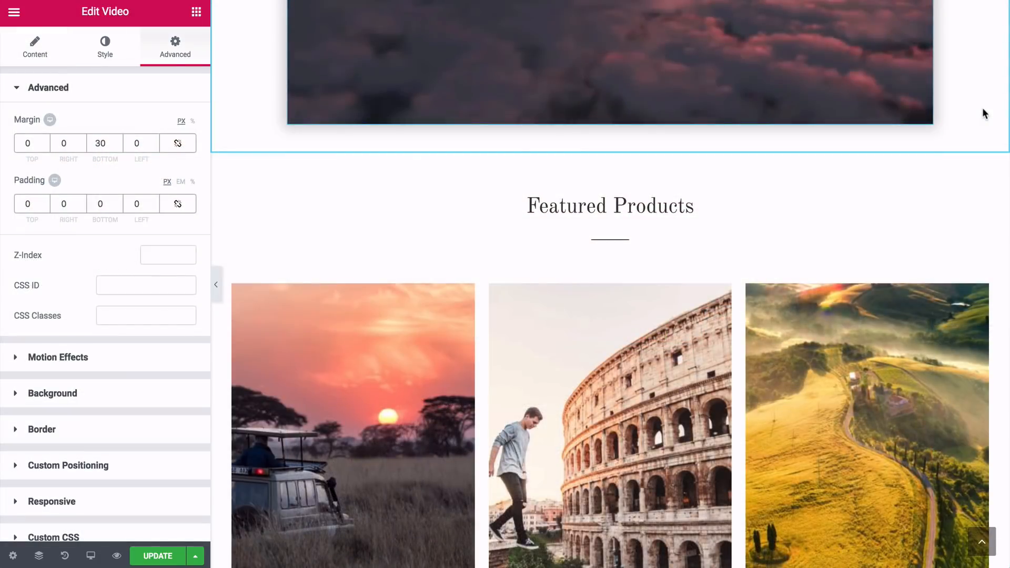
Set the product limit in the Featured Products shortcode to 6 and apply the change to the page
scroll(984, 112, "down", 2)
scroll(982, 113, "down", 2)
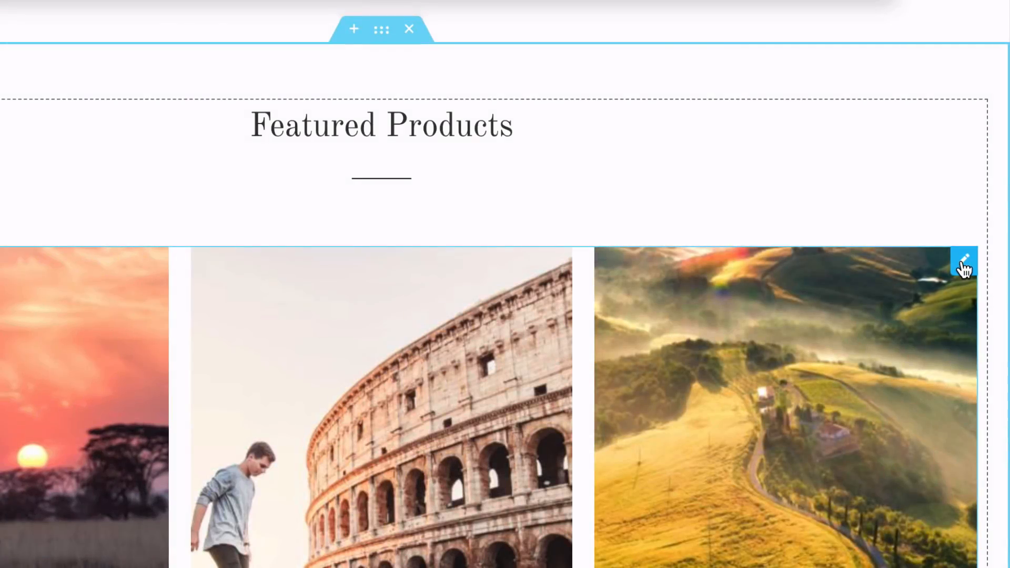
left_click(962, 261)
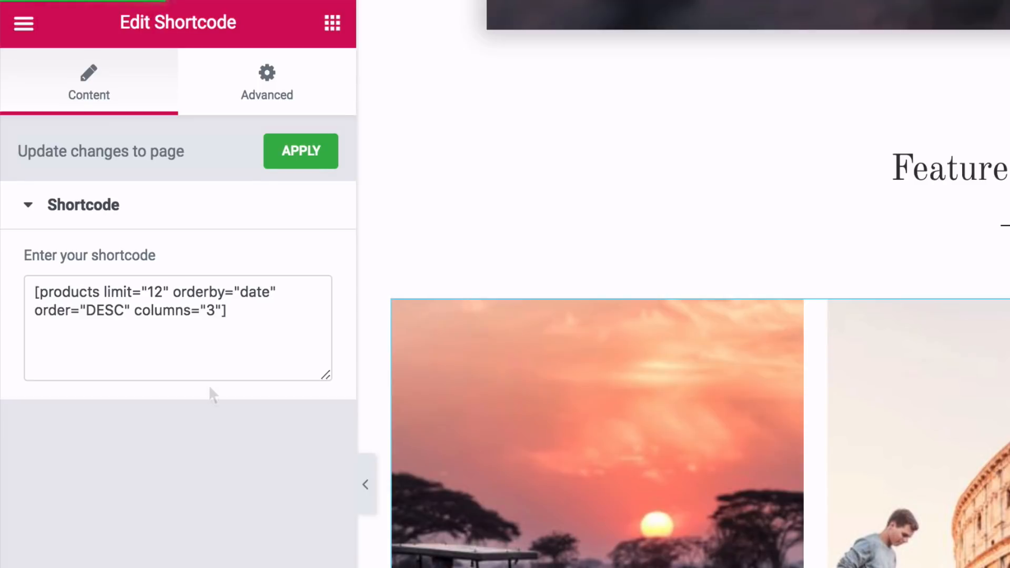
left_click(160, 291)
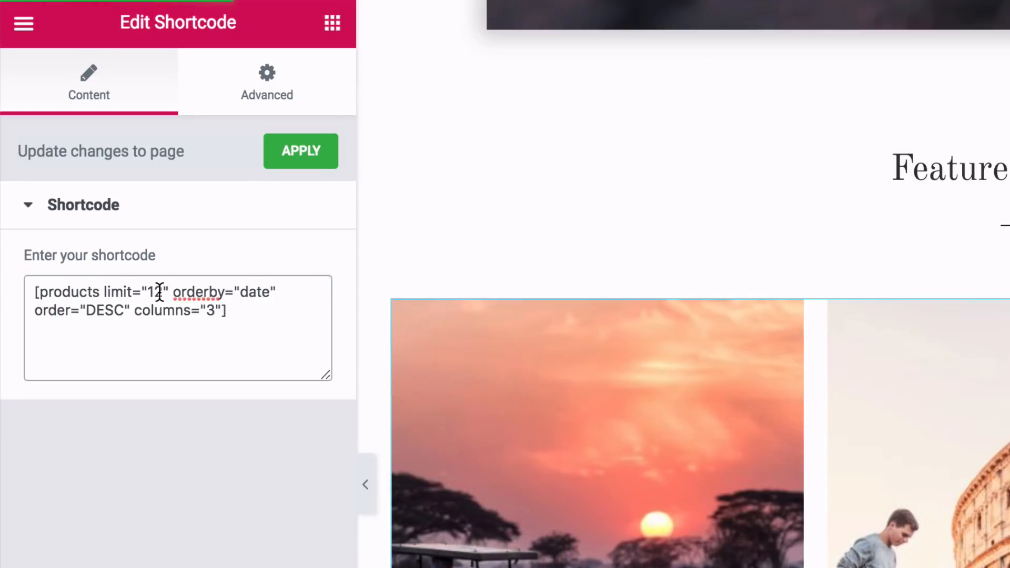
key("BackSpace")
key("BackSpace")
type("6")
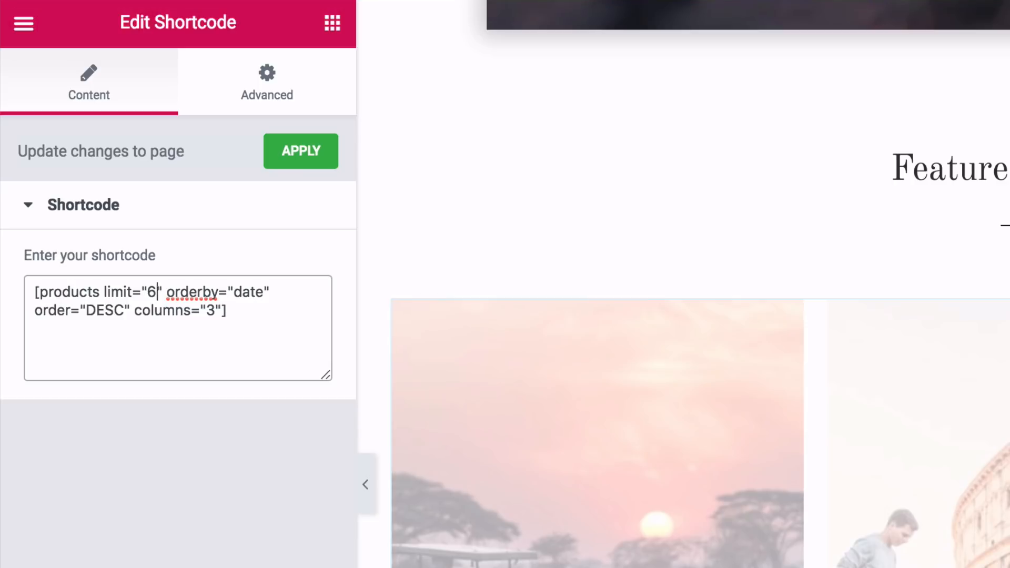
left_click(299, 153)
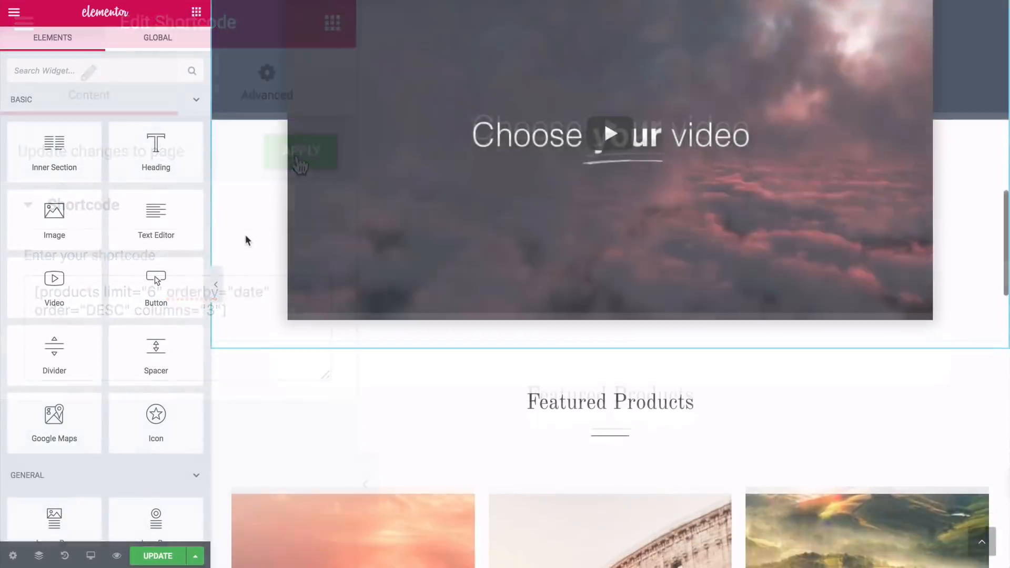
Open the WordPress dashboard in a new tab and go to the site's widget management page
scroll(245, 235, "down", 8)
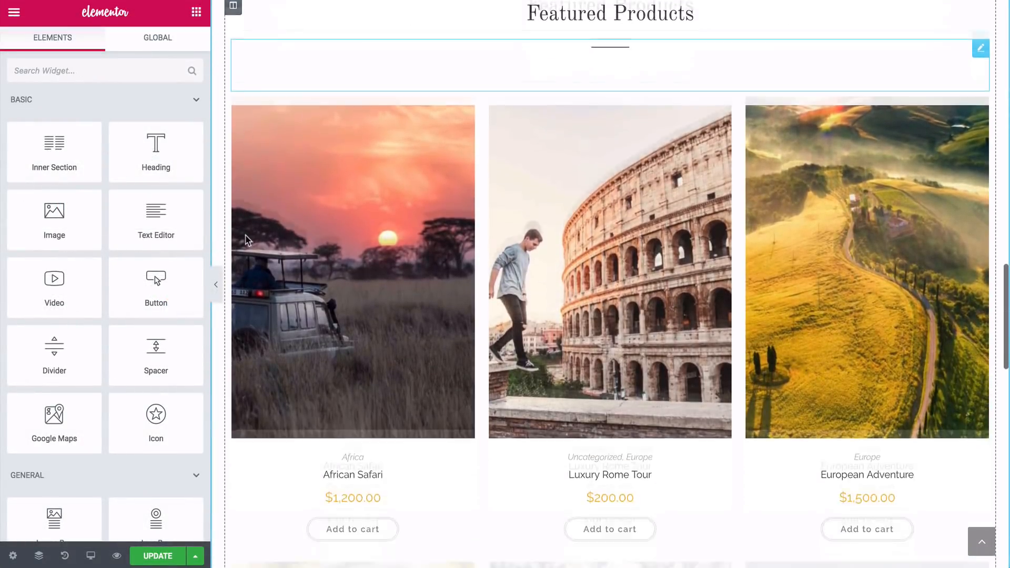
scroll(248, 240, "down", 10)
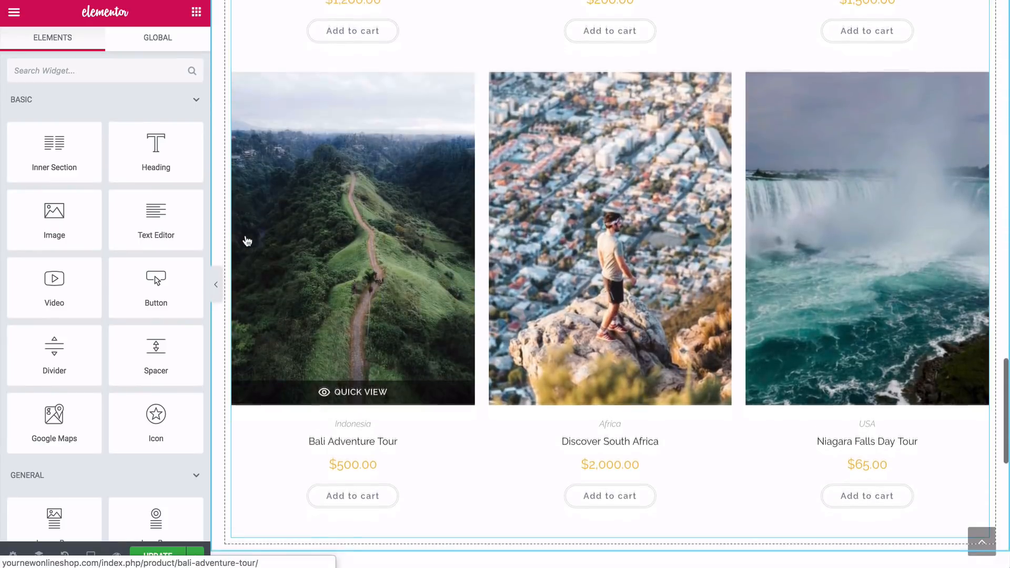
scroll(245, 241, "down", 1)
scroll(245, 240, "up", 1)
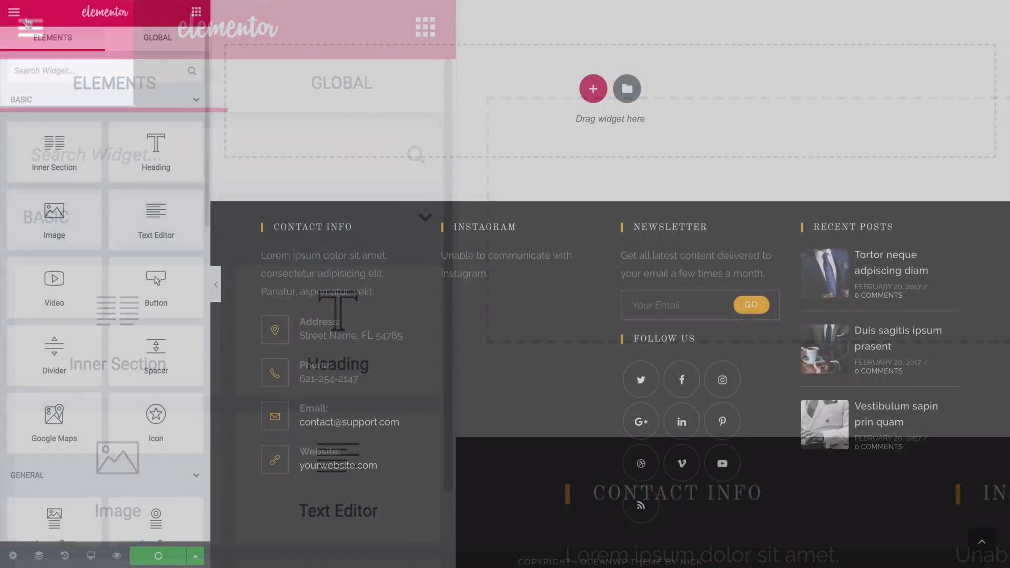
left_click(33, 28)
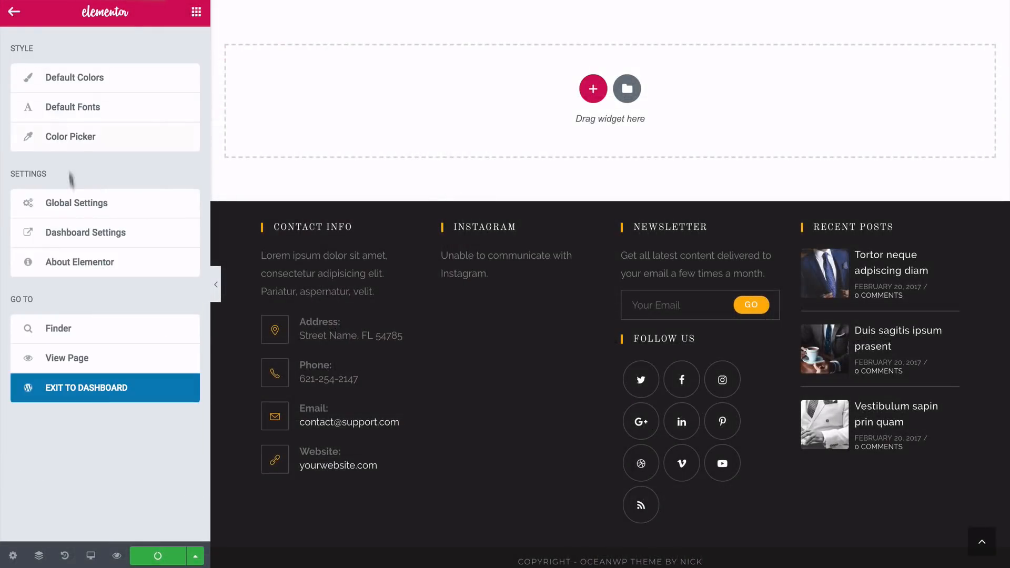
right_click(69, 389)
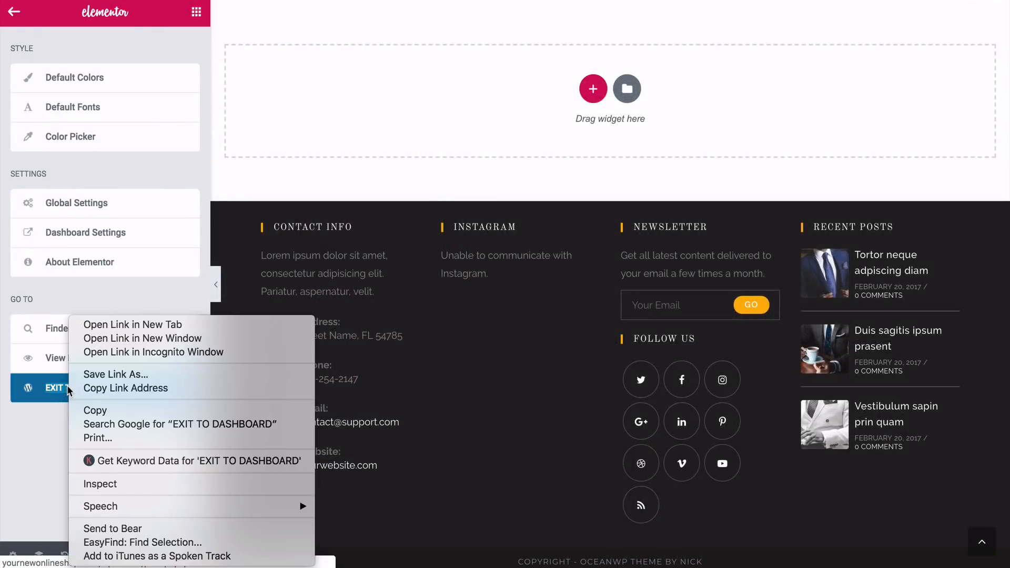
left_click(131, 324)
mouse_move(182, 427)
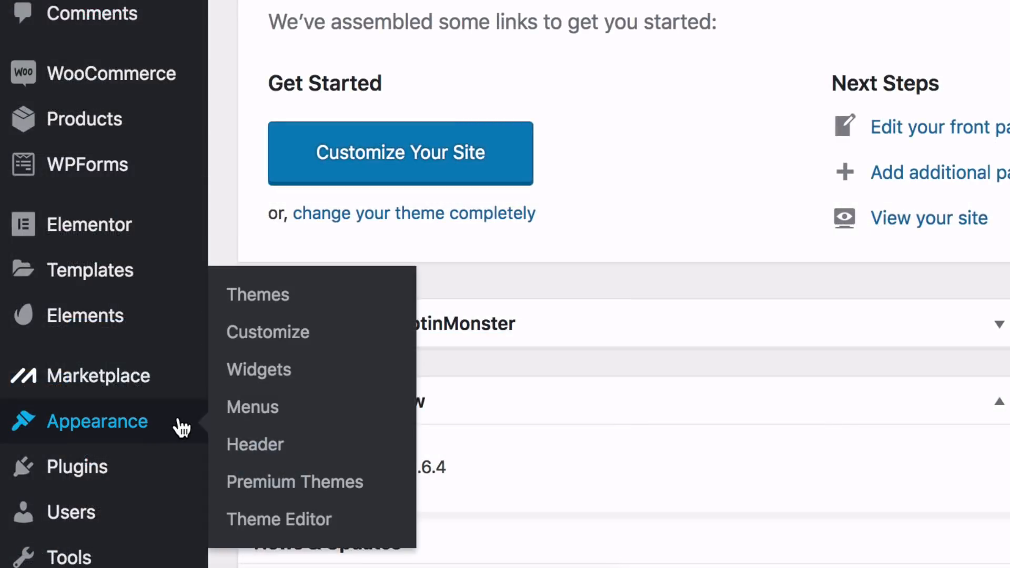
left_click(259, 375)
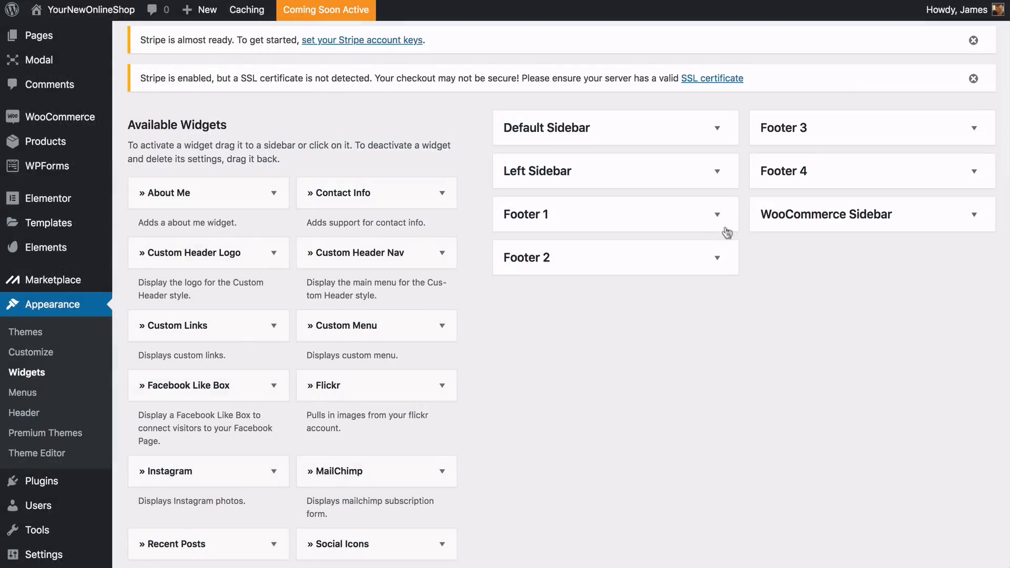
Expand the Footer 1, Footer 2, Footer 3 and Footer 4 areas to show their widgets
left_click(718, 216)
left_click(717, 332)
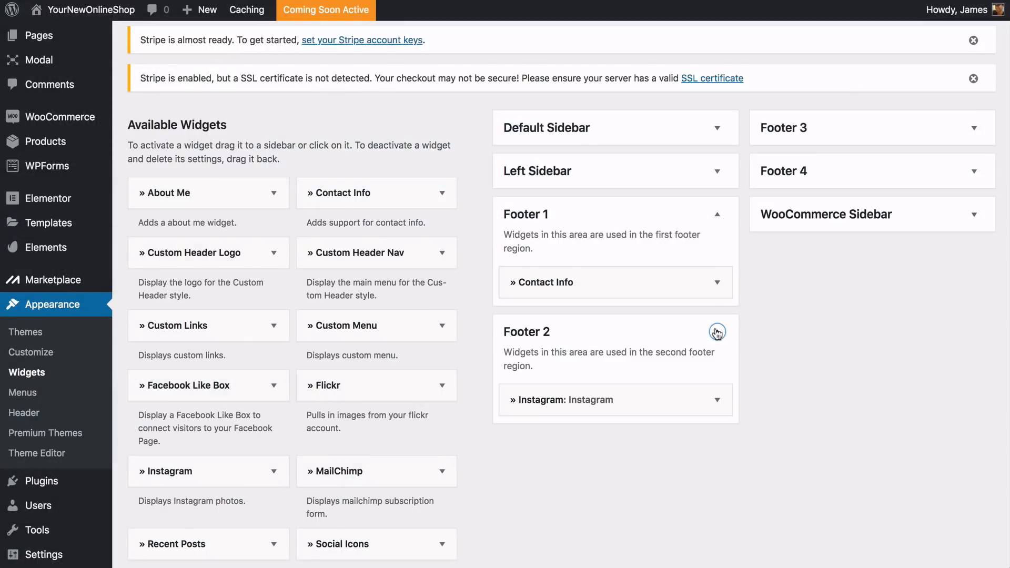
left_click(818, 136)
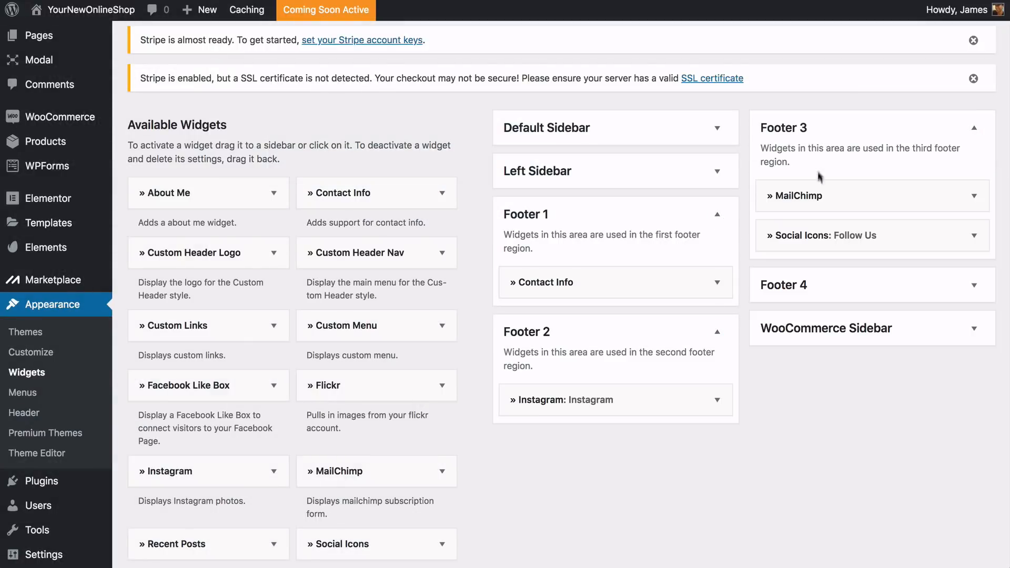
left_click(816, 289)
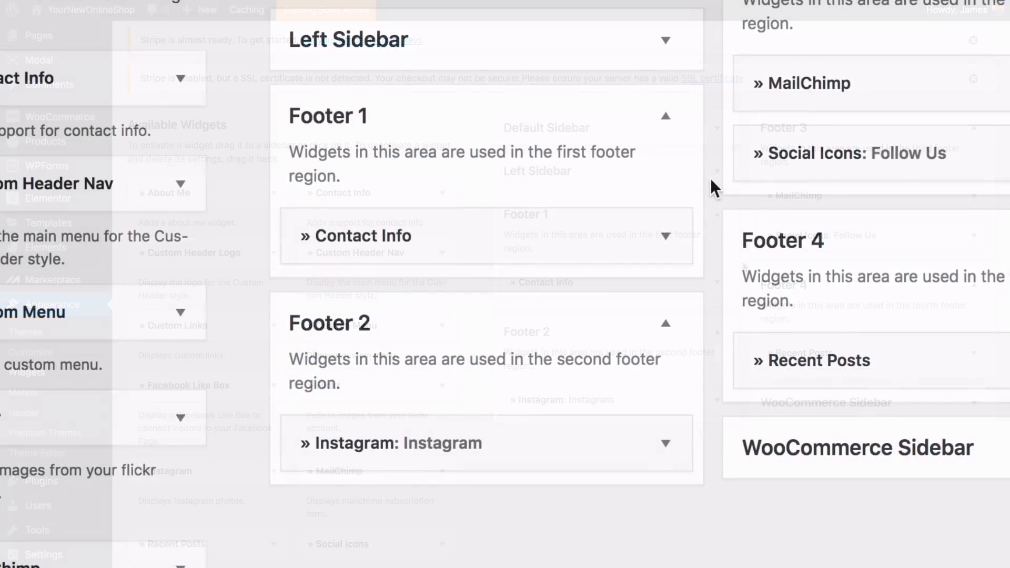
Clear the Fax and Mobile icon classes and titles in Footer 1's Contact Info widget, select its description text and finish editing the widget
left_click(673, 236)
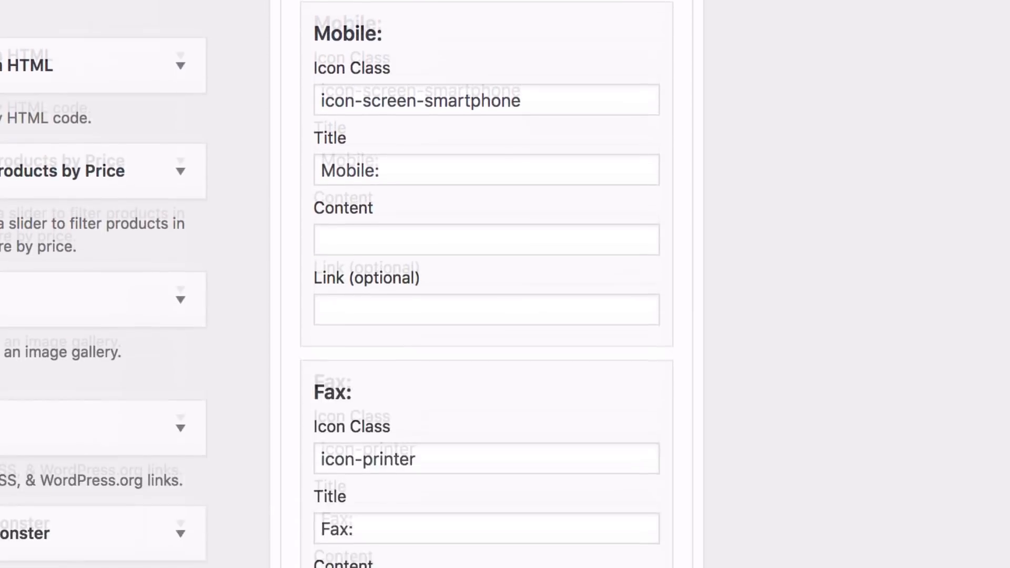
triple_click(316, 195)
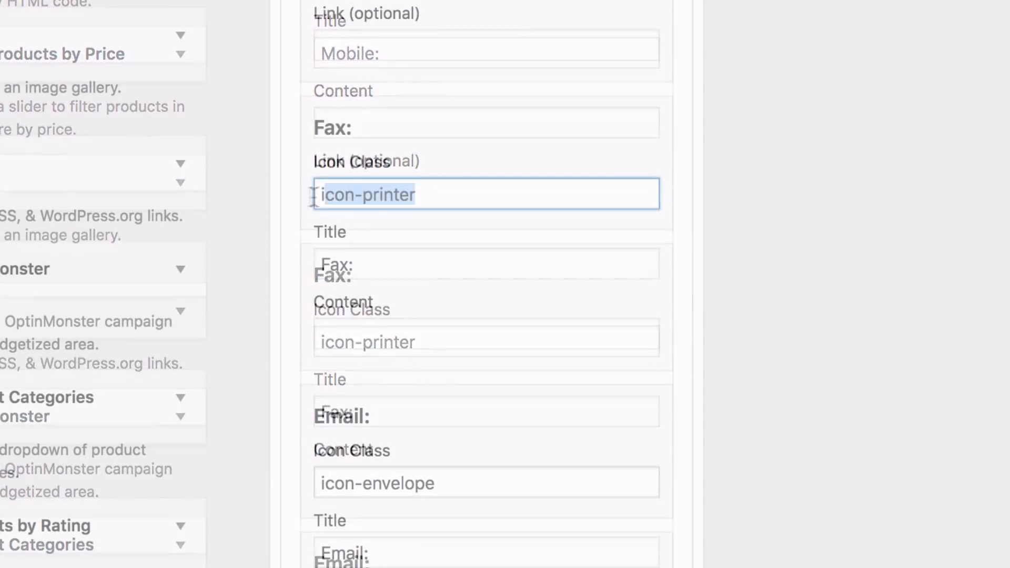
key("BackSpace")
triple_click(328, 263)
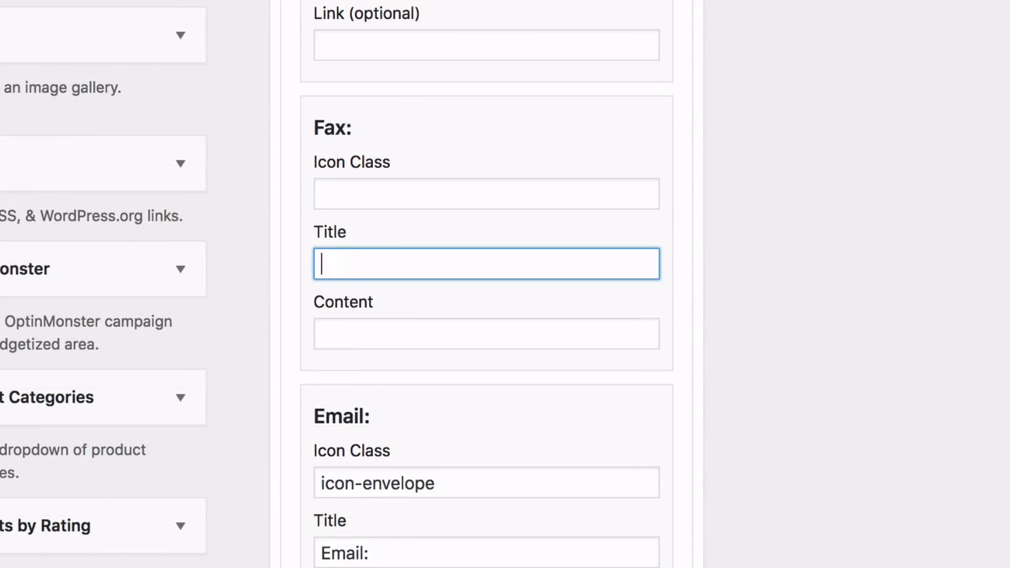
left_click_drag(525, 101, 310, 103)
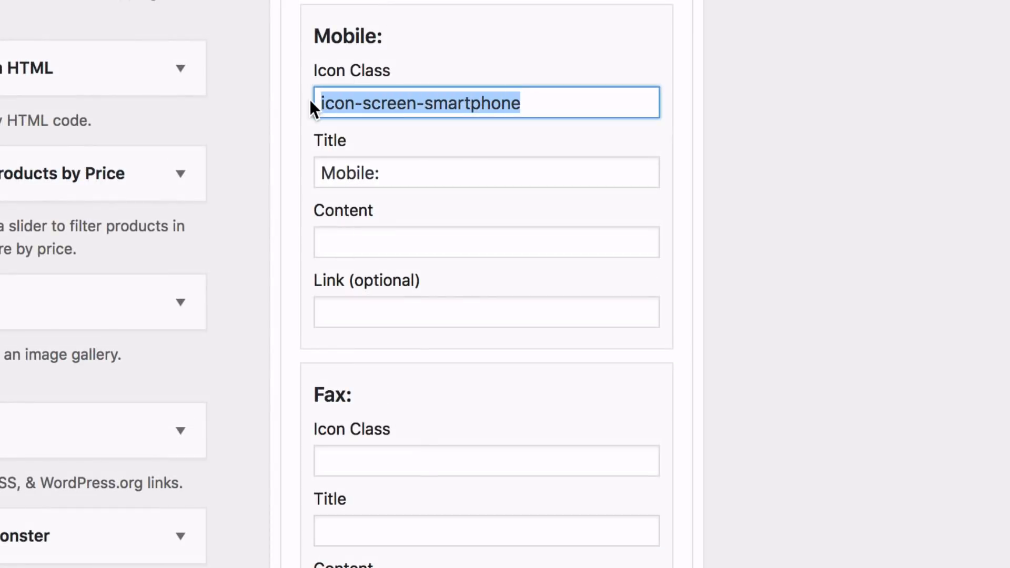
key("BackSpace")
key("Tab")
key("BackSpace")
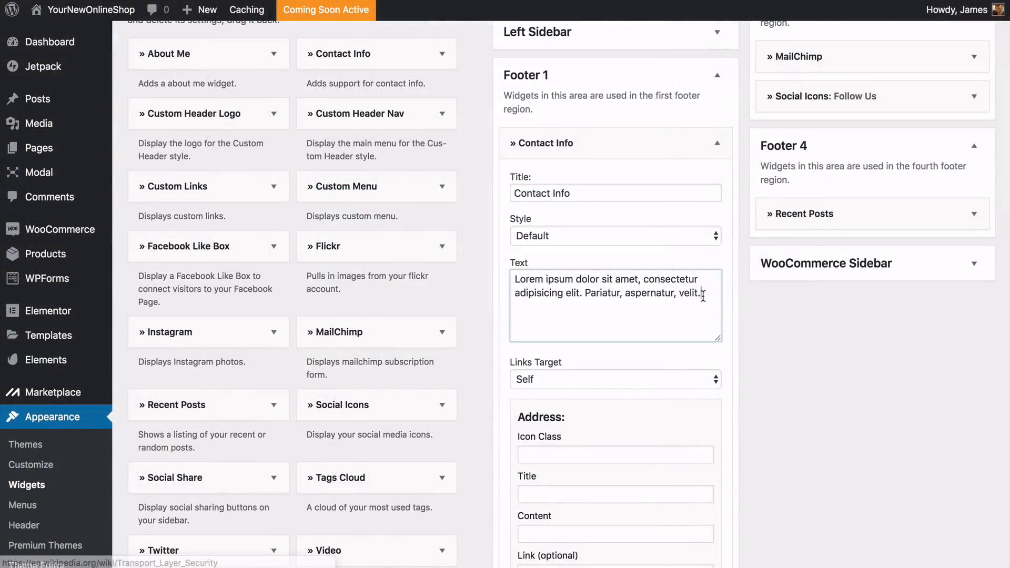
left_click_drag(702, 295, 540, 281)
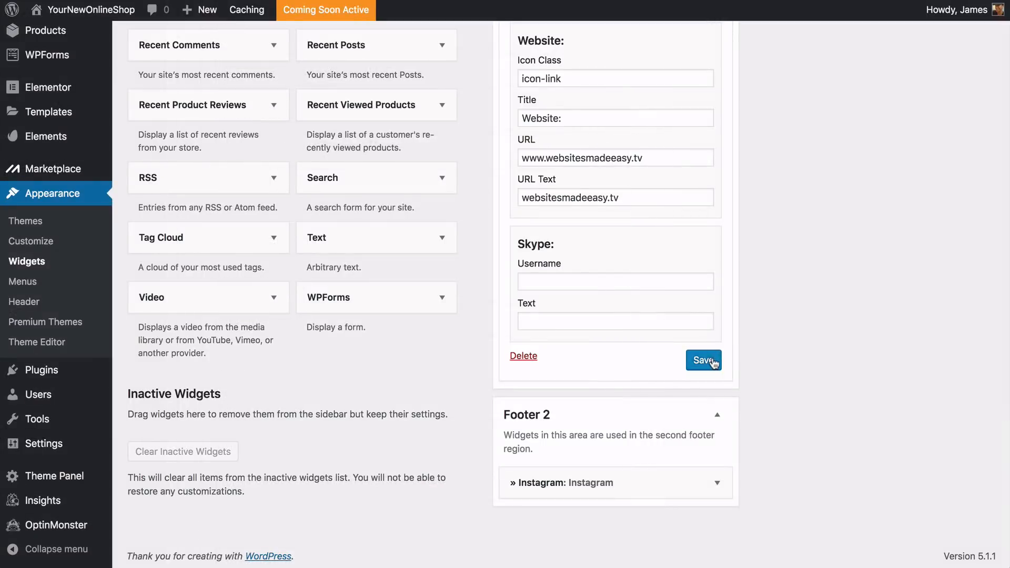
left_click(706, 362)
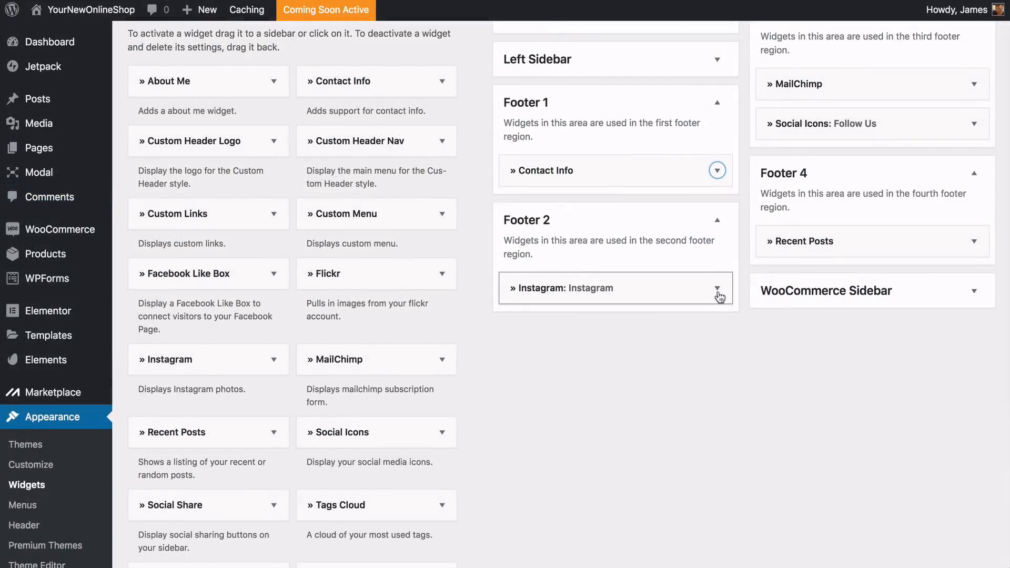
Open the Instagram widget in Footer 2 and examine its settings
left_click(717, 289)
scroll(719, 298, "down", 3)
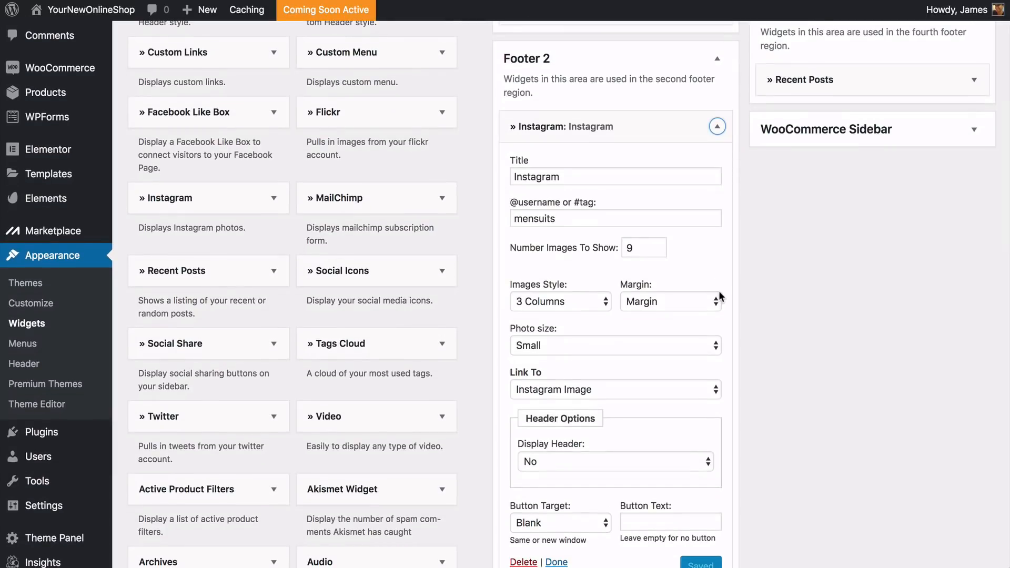
scroll(728, 298, "down", 2)
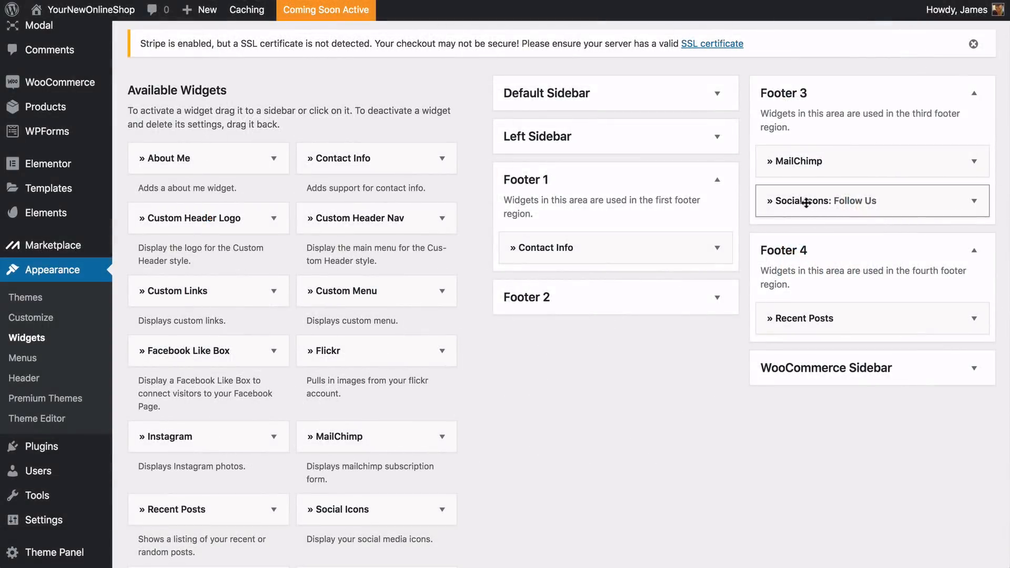
Set the Facebook link of Footer 3's Social Icons widget to facebook.com/websitesmadeeasy
left_click(806, 203)
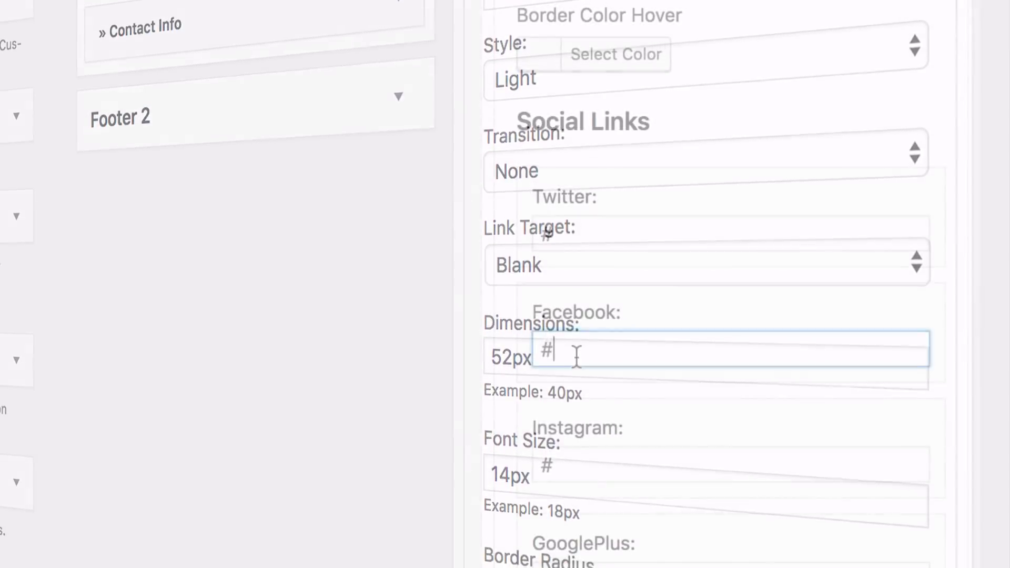
key("BackSpace")
type("facebook.com")
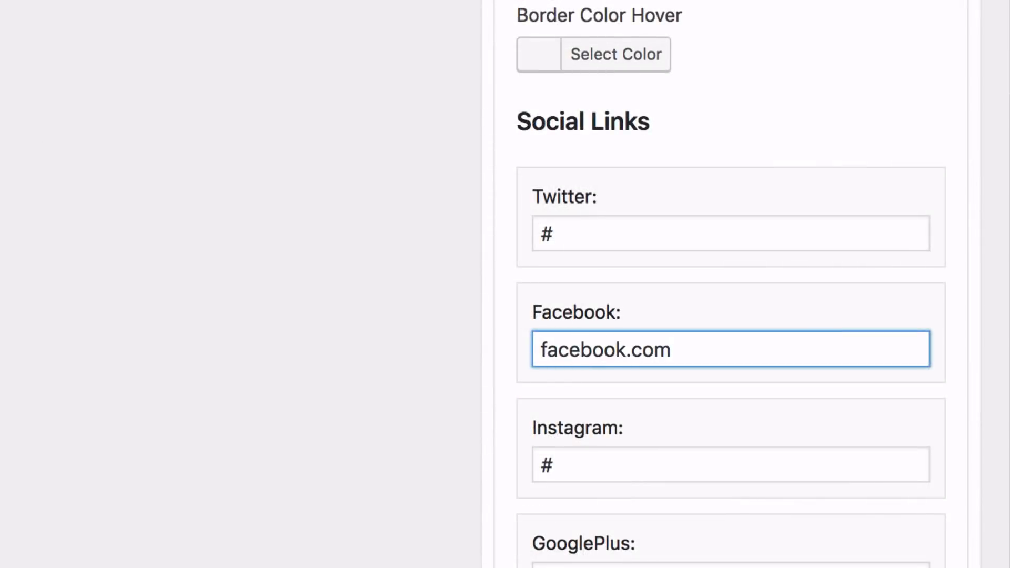
type("/websitesmadeeasy")
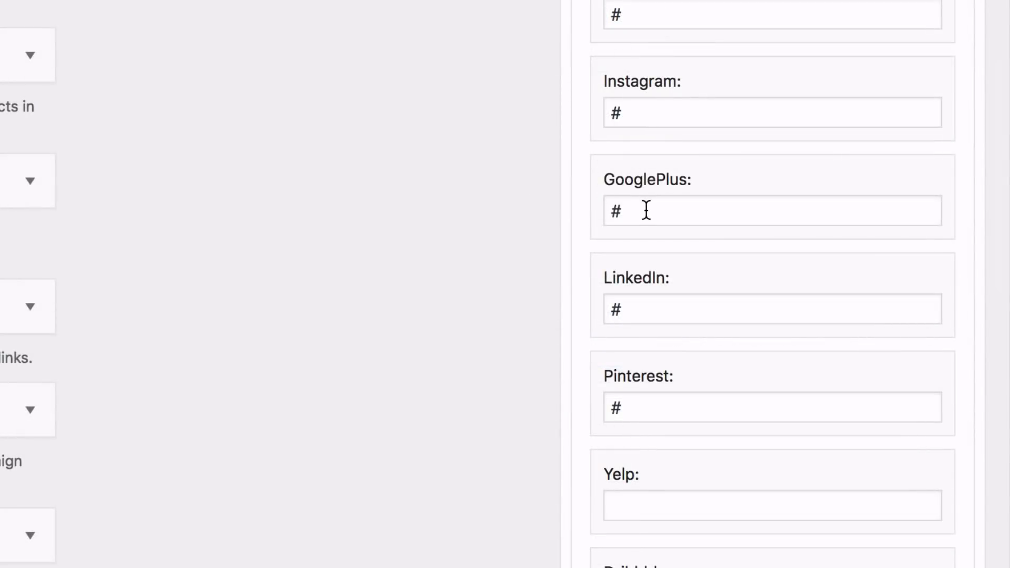
Clear the GooglePlus, LinkedIn and Pinterest links in the Social Icons widget and save it
left_click(646, 210)
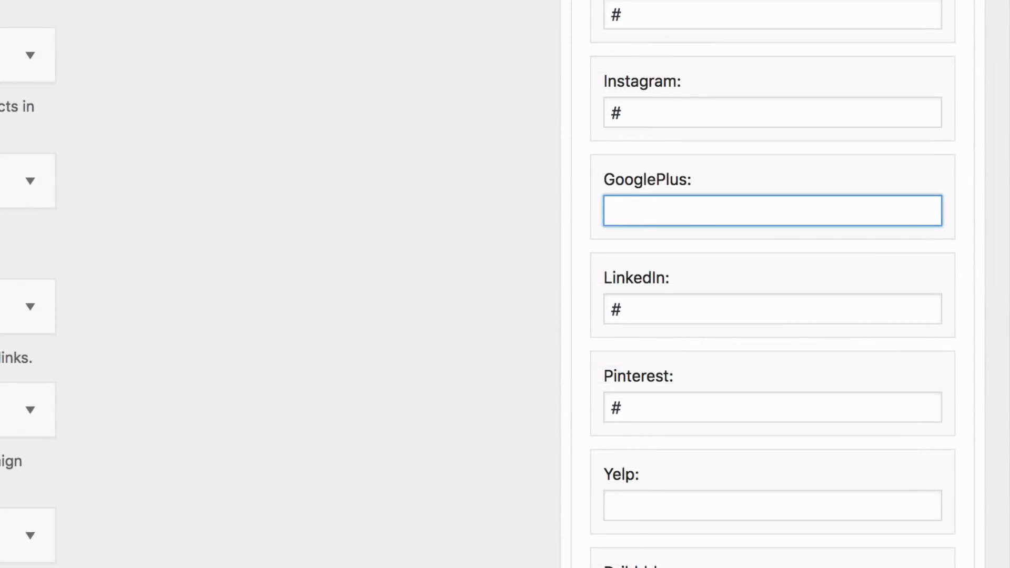
left_click(649, 320)
key("BackSpace")
left_click(644, 406)
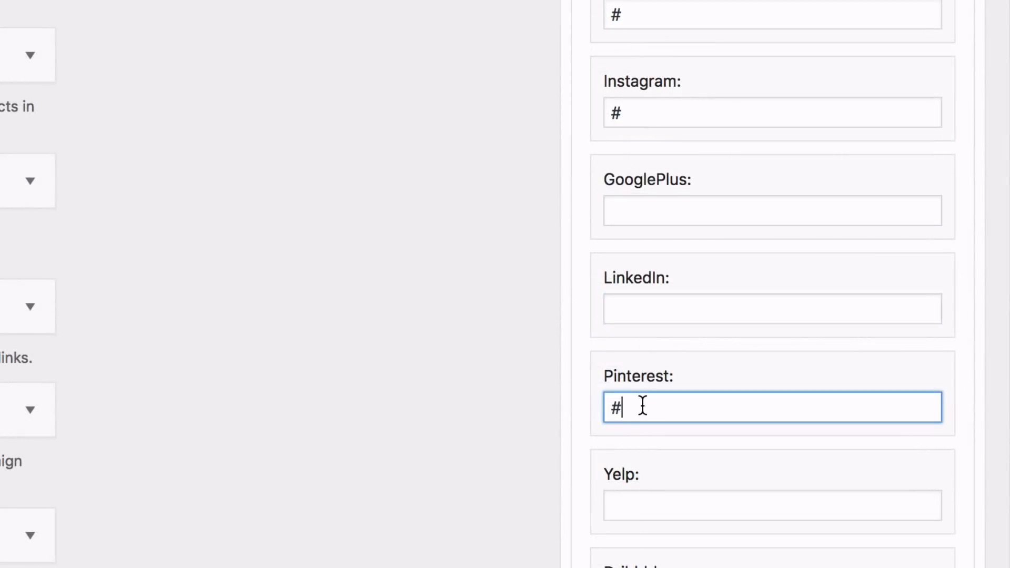
scroll(772, 284, "down", 10)
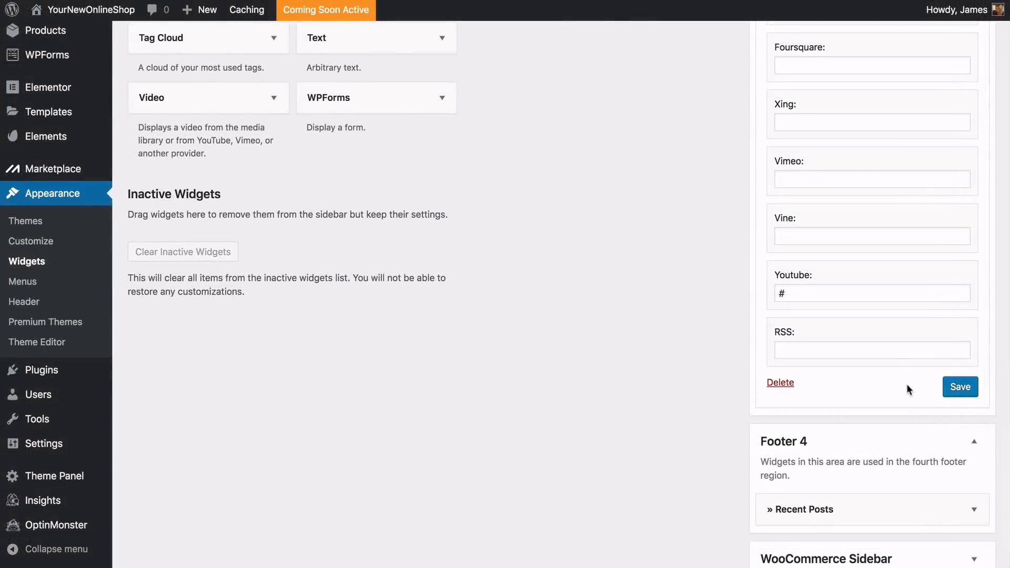
left_click(960, 388)
Remove the Recent Posts widget from Footer 4 and place the Social Icons widget in Footer 3
left_click(850, 330)
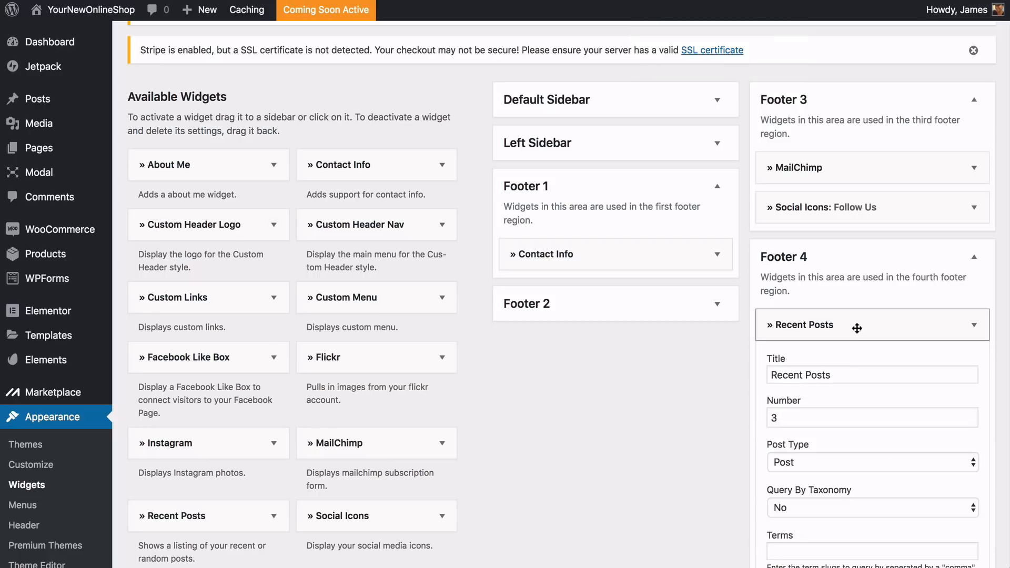
scroll(850, 330, "down", 5)
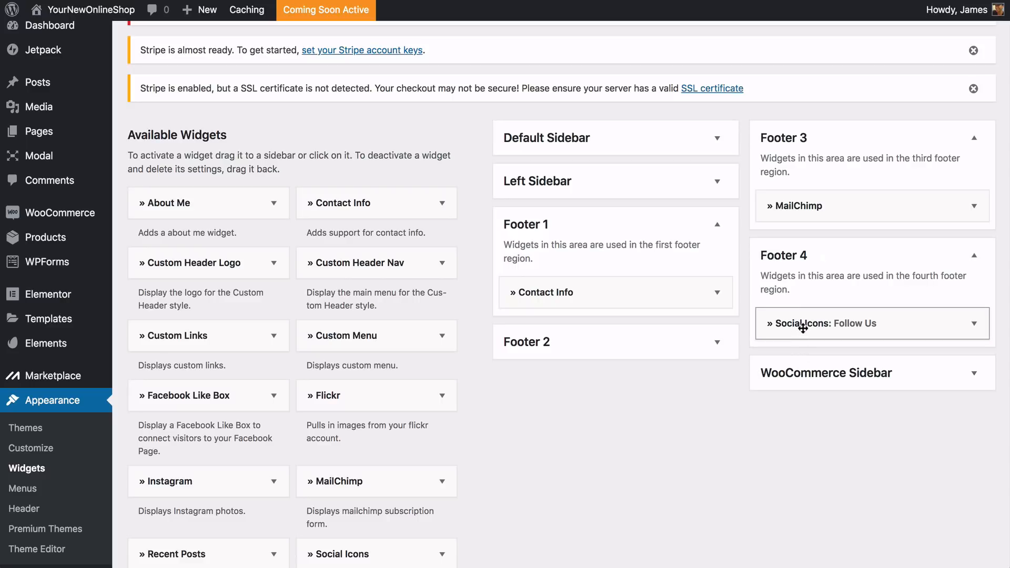
left_click_drag(803, 323, 801, 245)
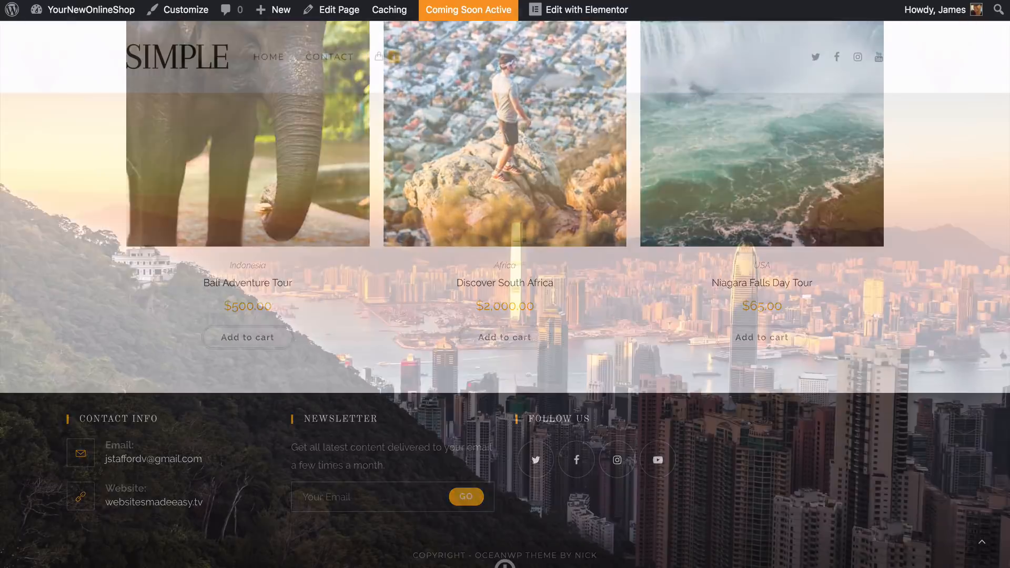
Review the live home page from the hero image through the video and featured products
scroll(504, 295, "down", 4)
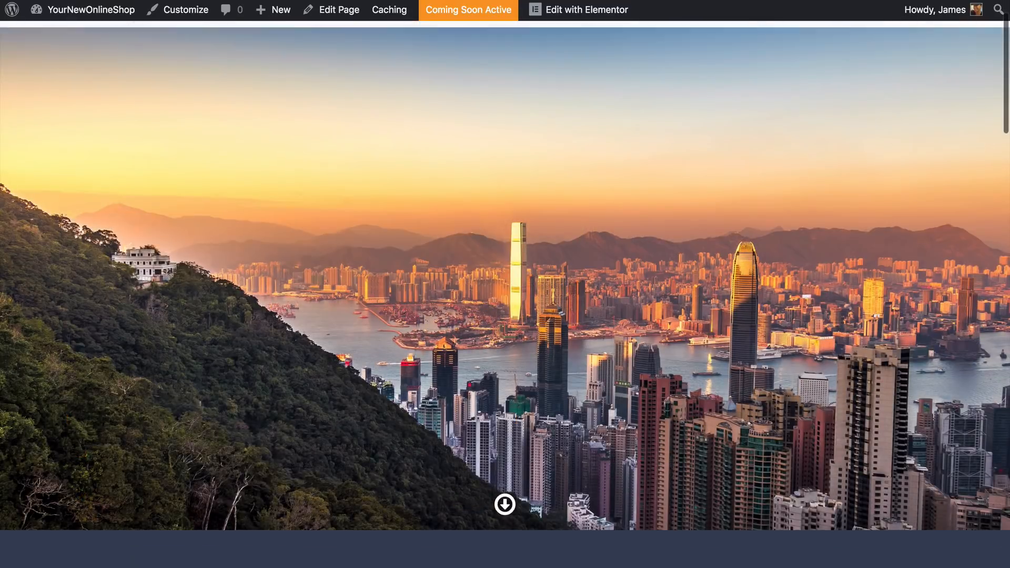
scroll(505, 295, "down", 6)
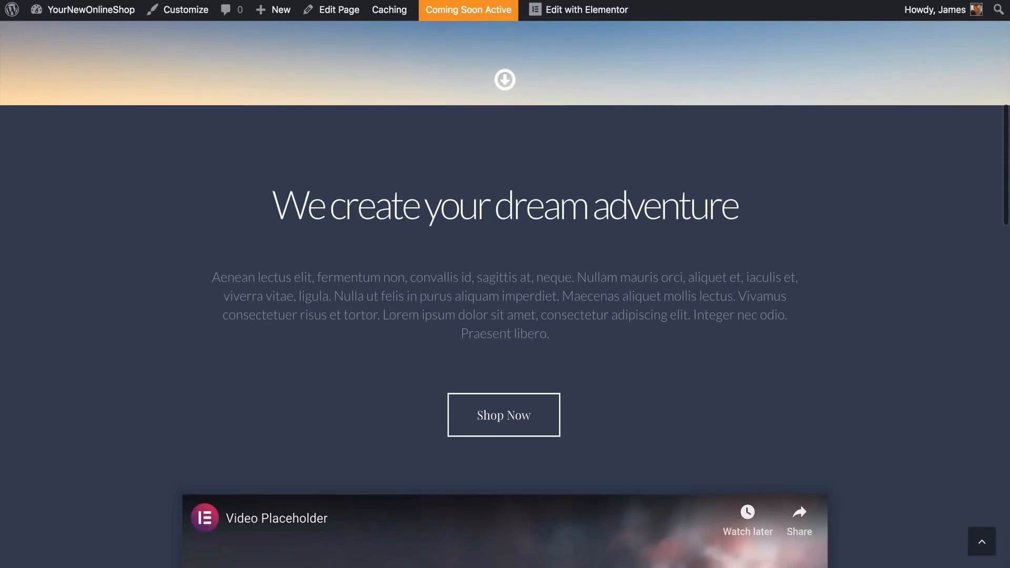
scroll(505, 295, "down", 5)
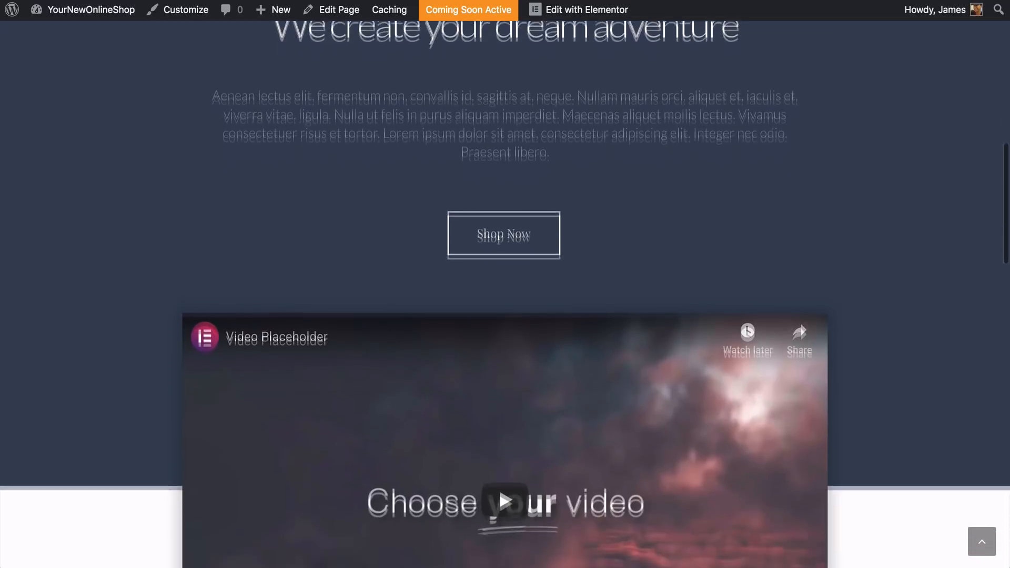
scroll(505, 294, "down", 5)
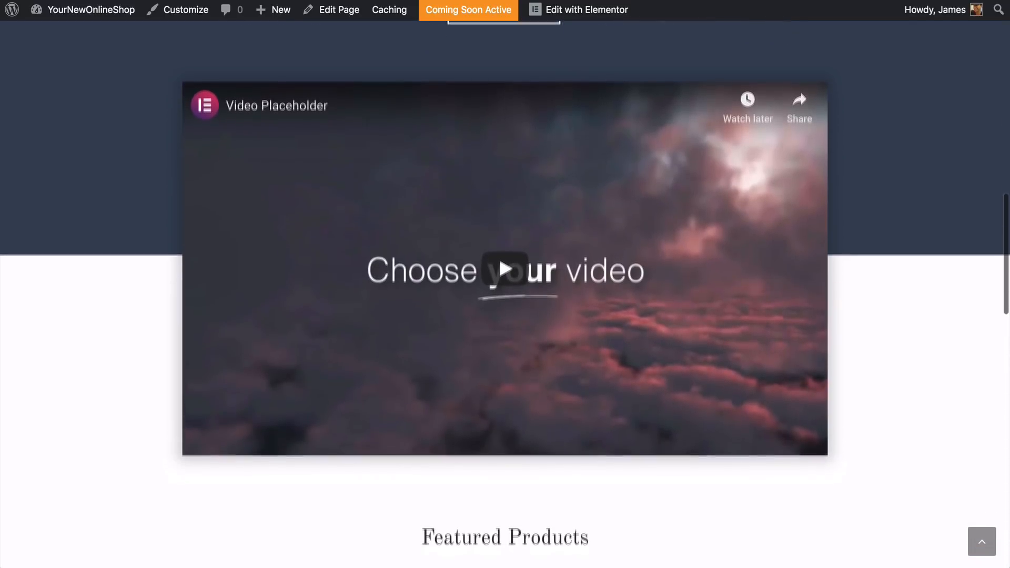
scroll(505, 295, "down", 5)
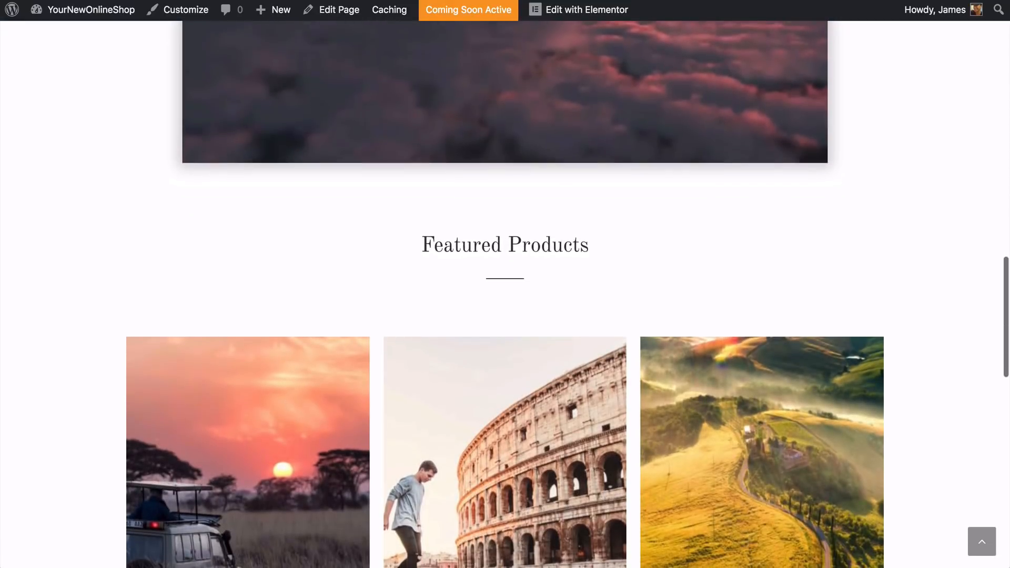
scroll(505, 295, "down", 7)
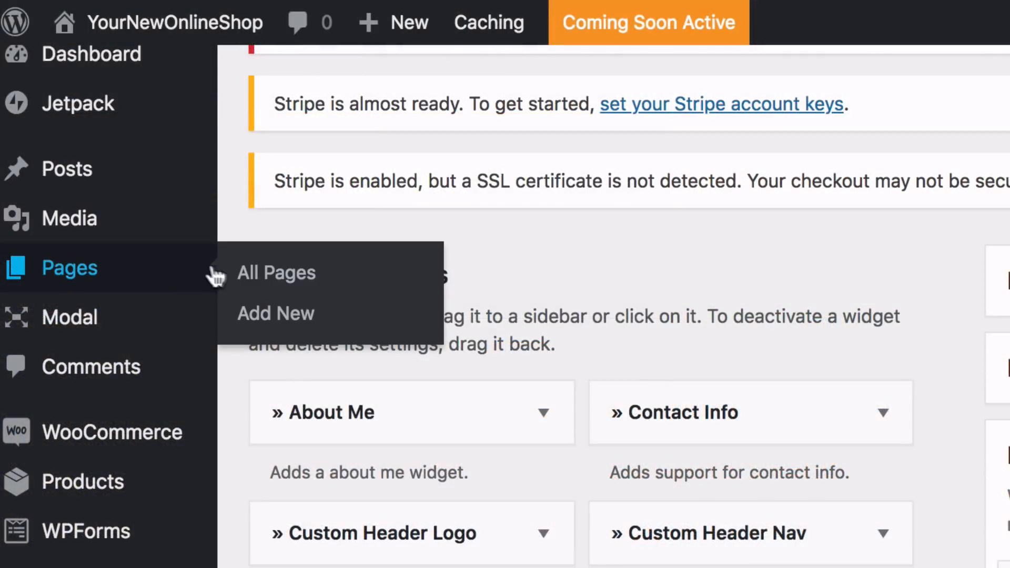
Create and publish a new page titled About, and open it for Elementor editing in a separate tab
left_click(273, 279)
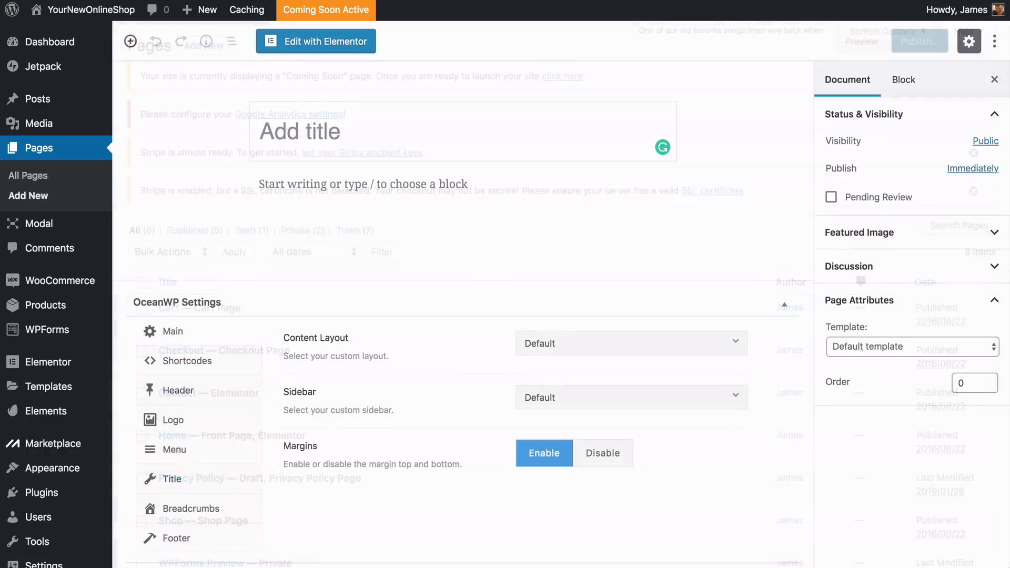
type("About")
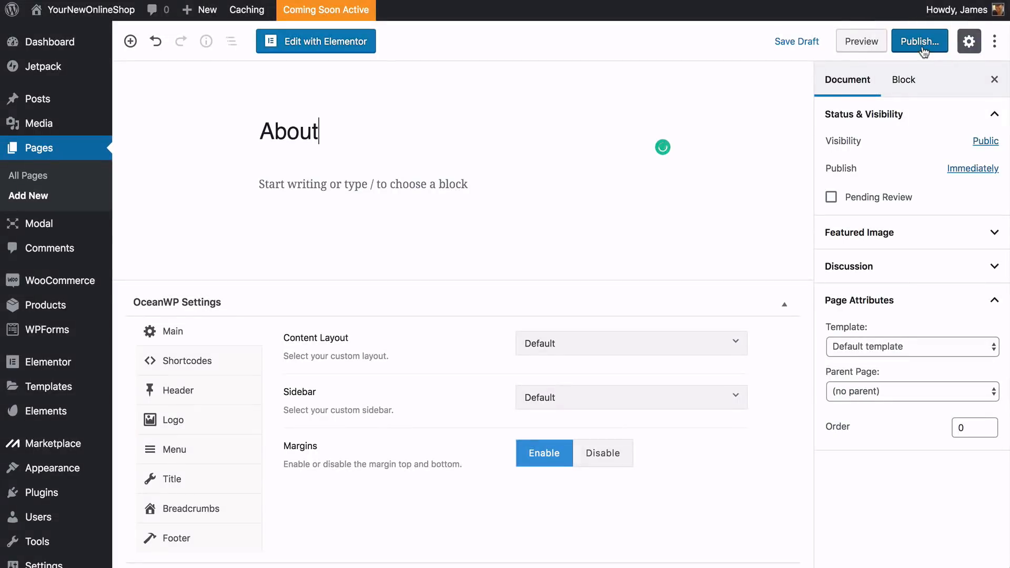
left_click(923, 51)
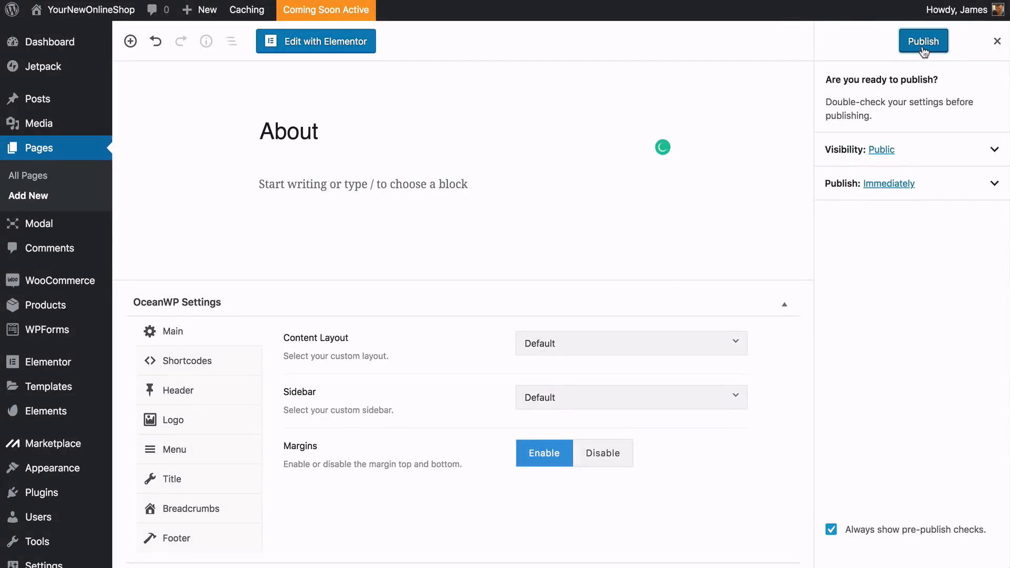
left_click(923, 49)
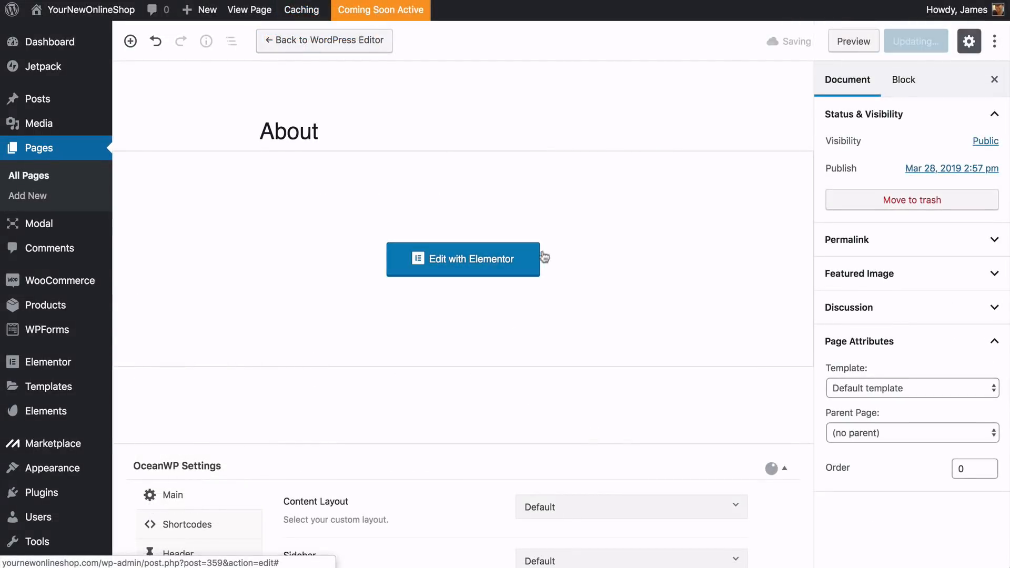
right_click(525, 260)
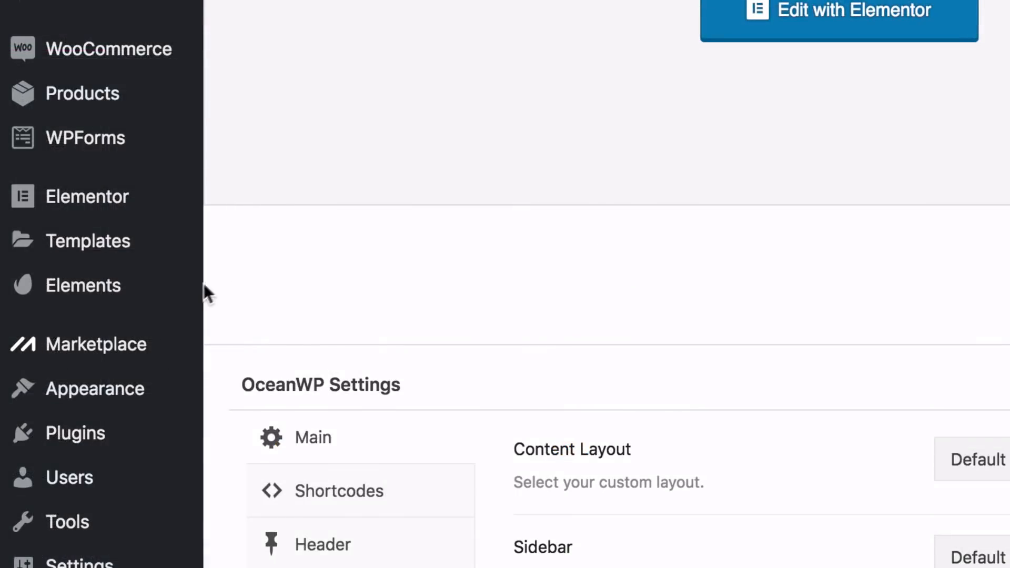
Open the Envato Elements template kits and filter them to the Creative & Design industry
left_click(174, 294)
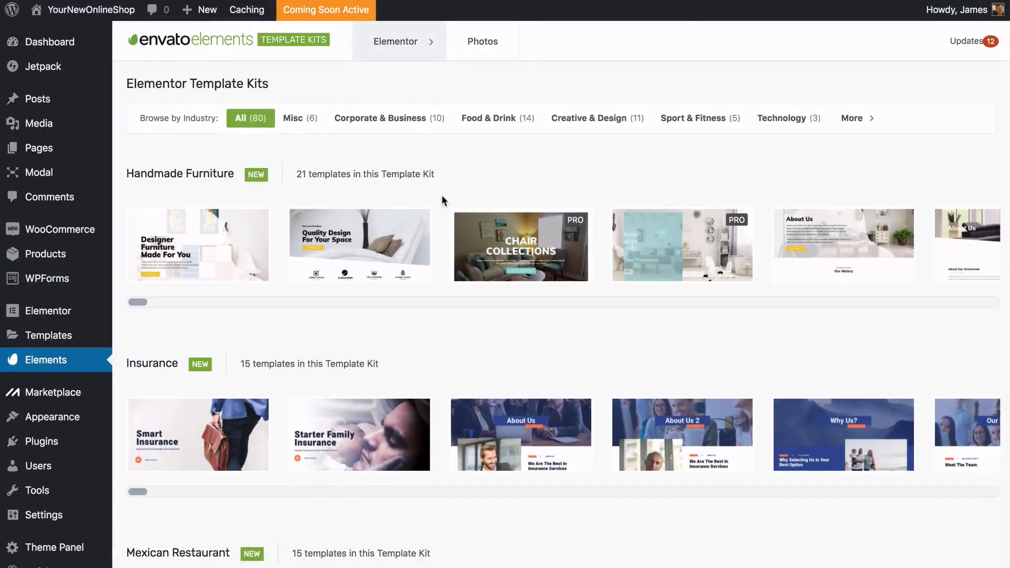
scroll(443, 200, "down", 3)
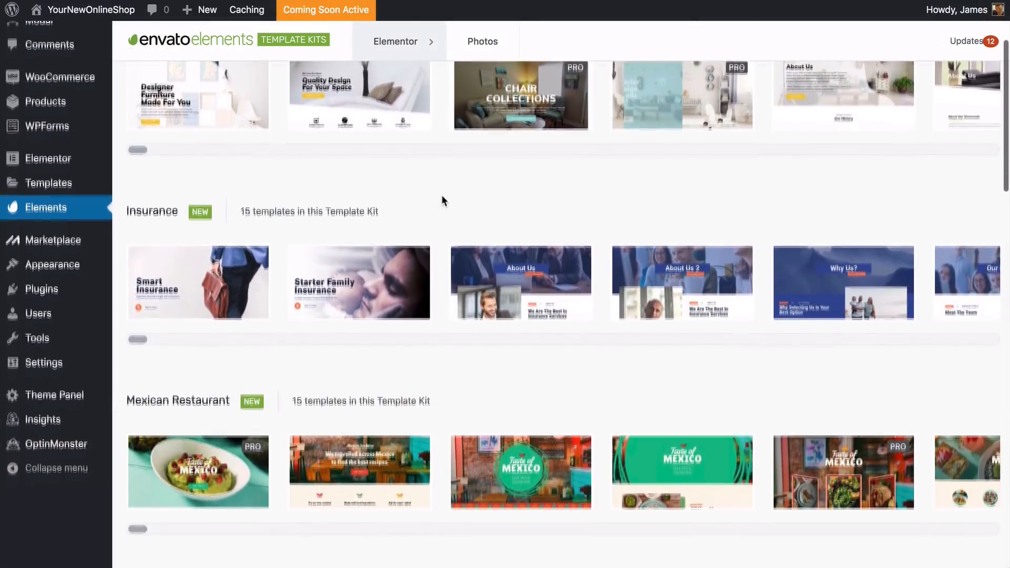
scroll(442, 199, "down", 5)
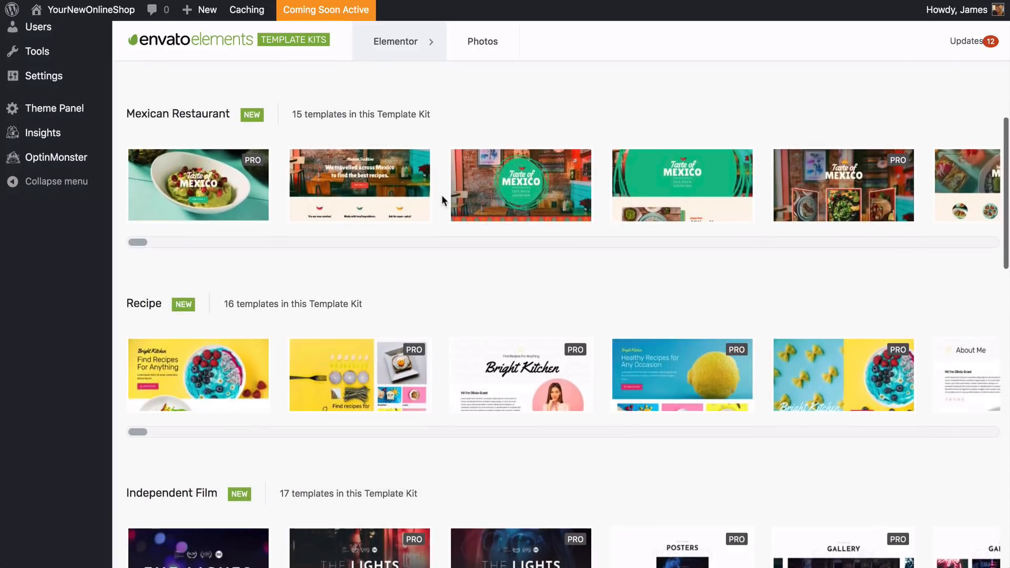
scroll(440, 194, "down", 3)
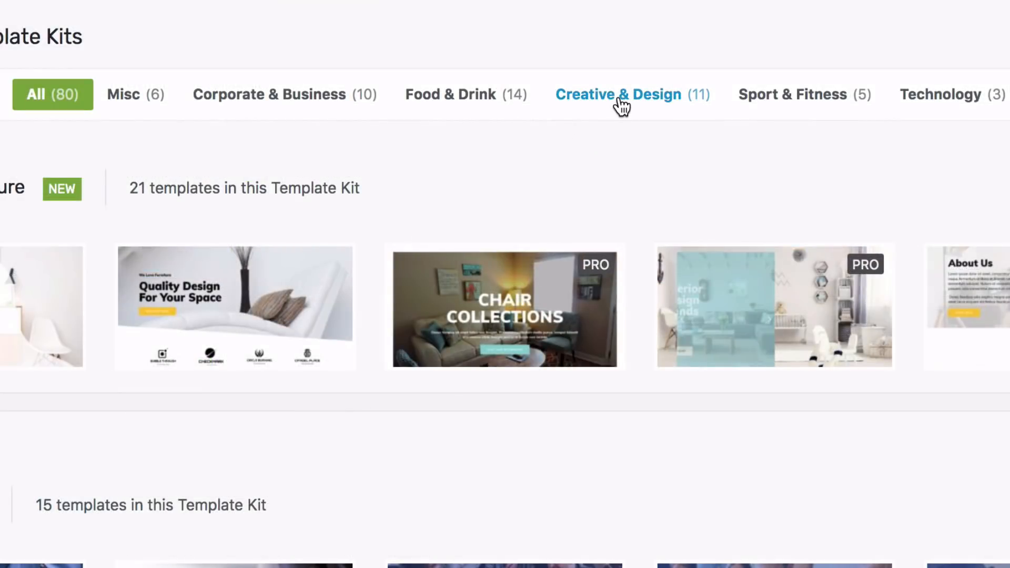
left_click(622, 107)
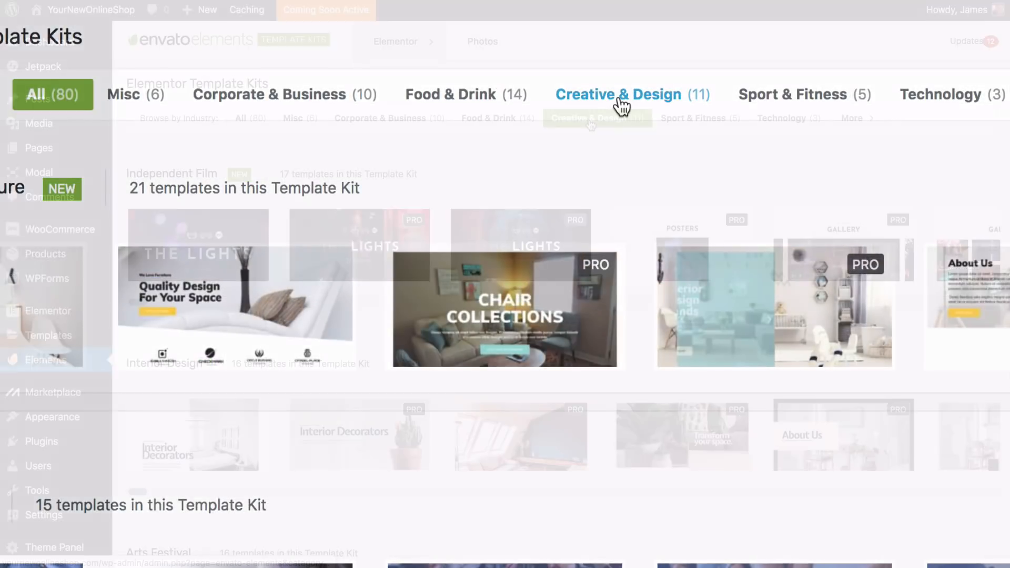
Import the dark About Us page template and the Contact page template from the Interior Design & Architecture kit
scroll(589, 124, "down", 5)
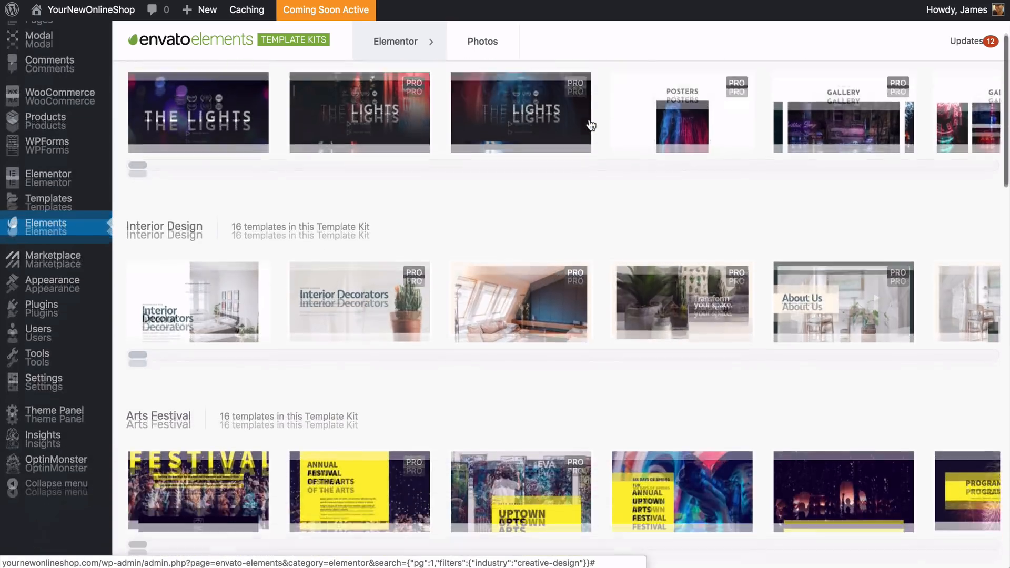
scroll(591, 124, "down", 15)
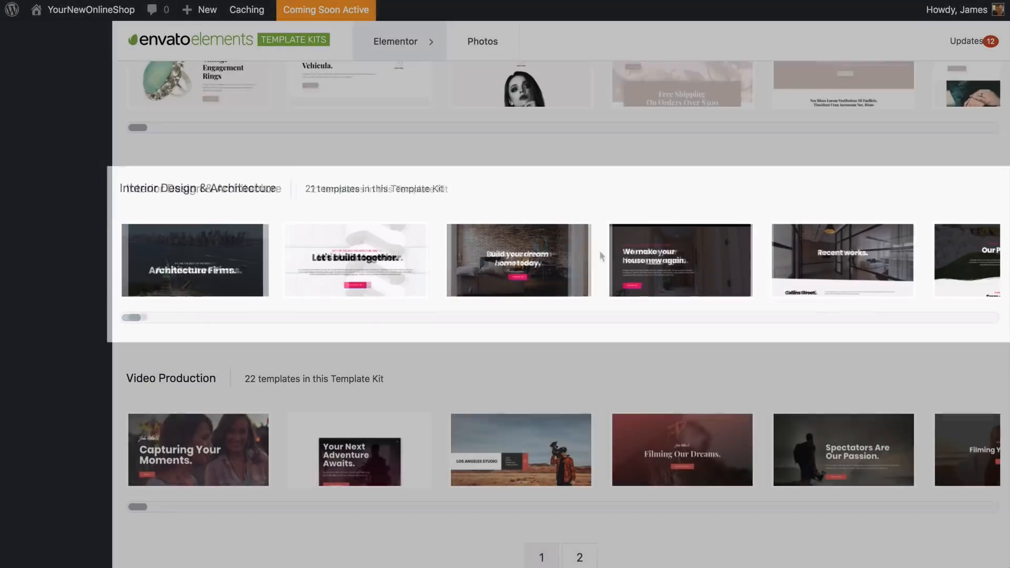
scroll(598, 250, "right", 10)
scroll(599, 252, "right", 10)
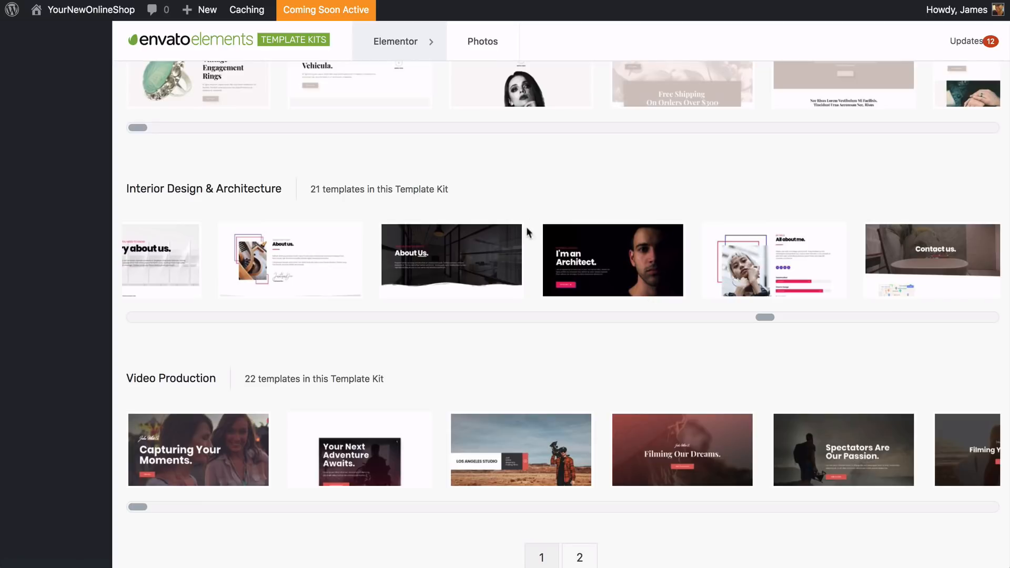
left_click(495, 250)
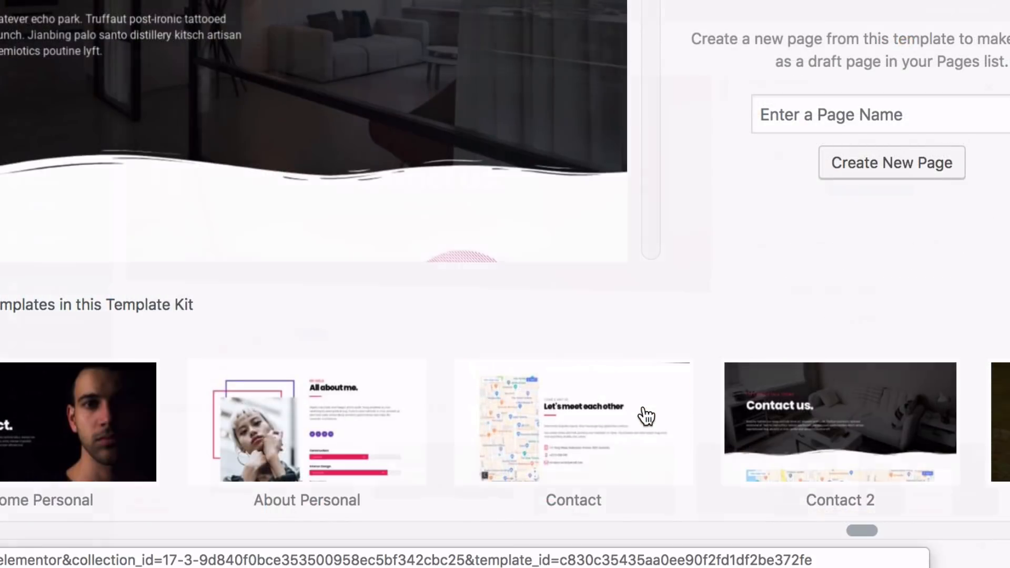
left_click(647, 416)
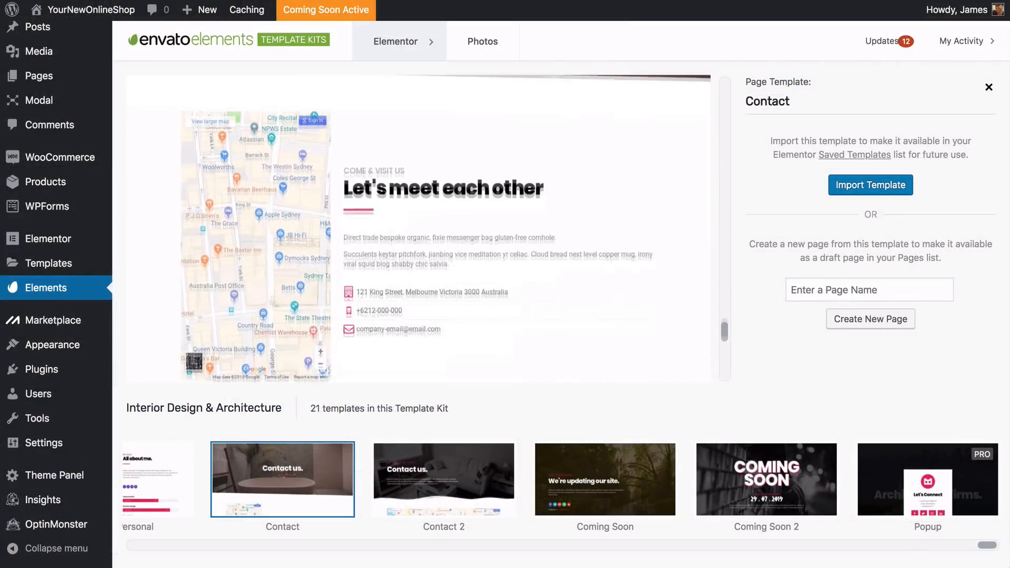
left_click(838, 187)
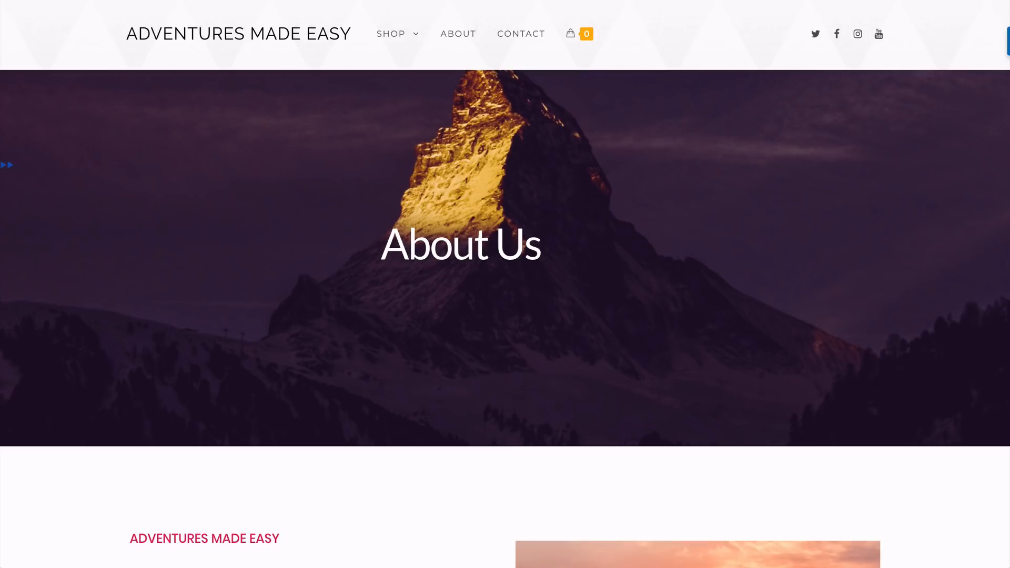
Examine the layout of the About Us page on the Adventures Made Easy example site
scroll(97, 232, "down", 6)
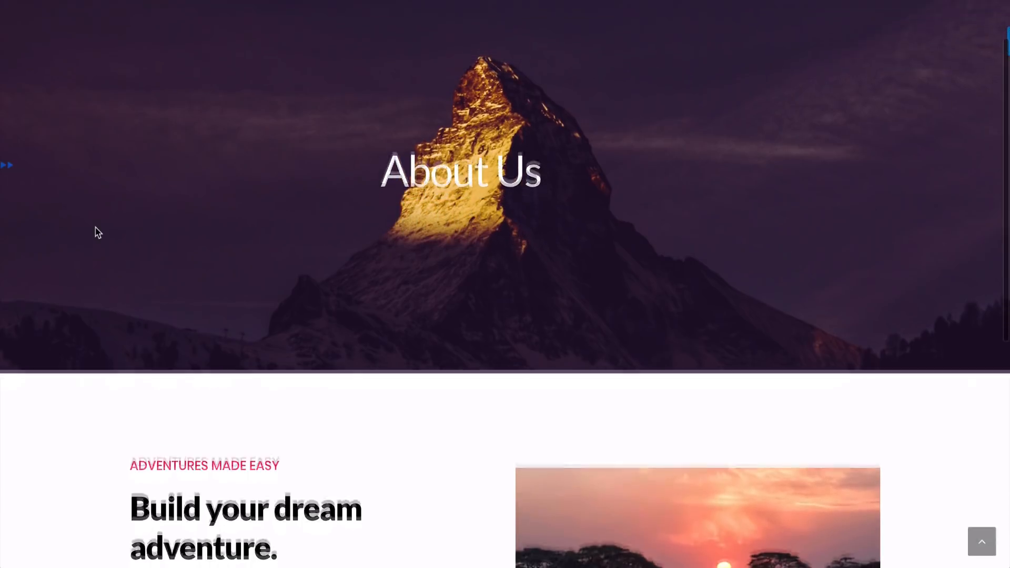
scroll(96, 232, "down", 1)
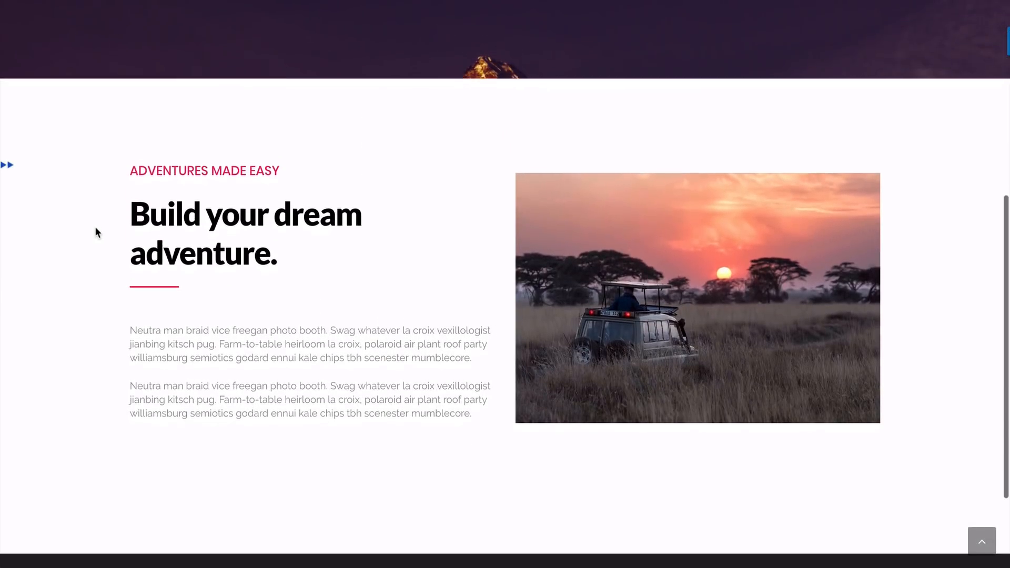
scroll(96, 232, "down", 2)
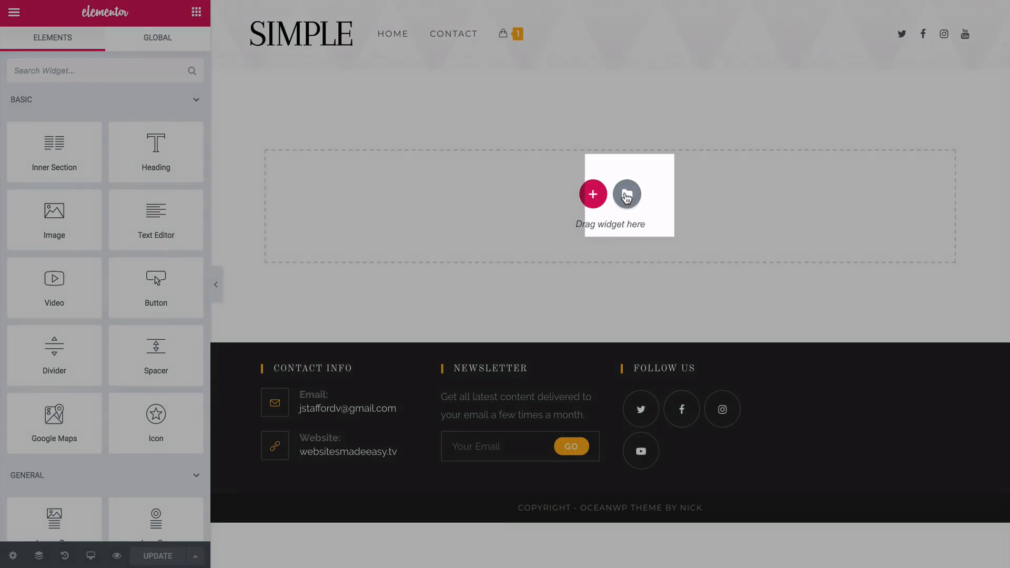
Insert the saved Interior Design & Architecture About template into the About page, including its document settings
left_click(626, 196)
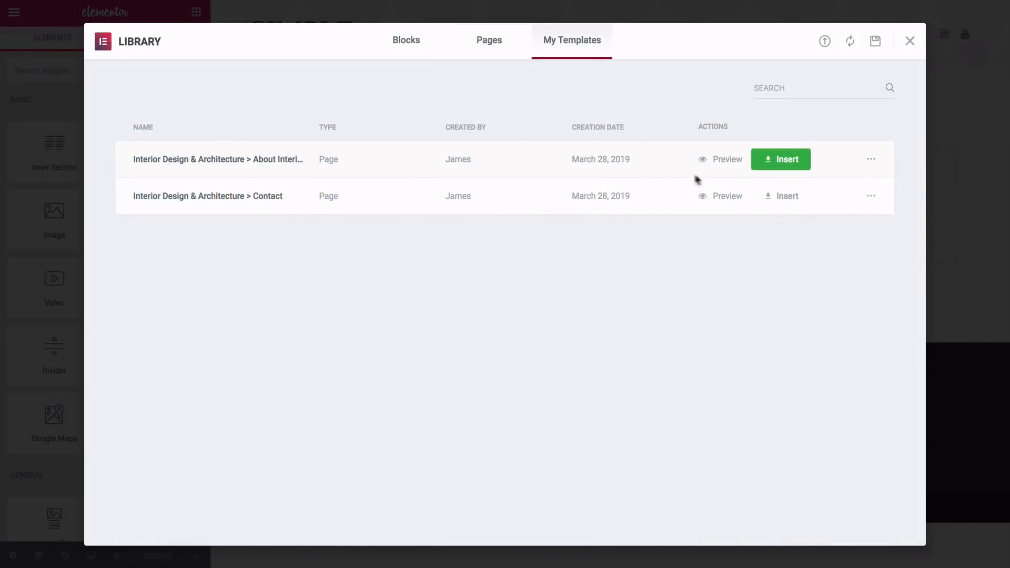
left_click(777, 166)
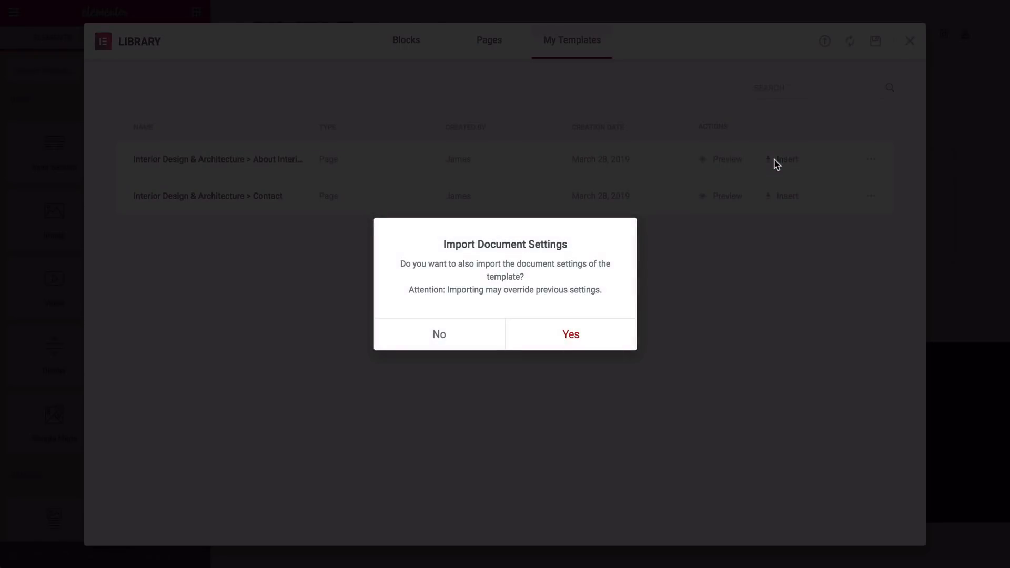
left_click(578, 340)
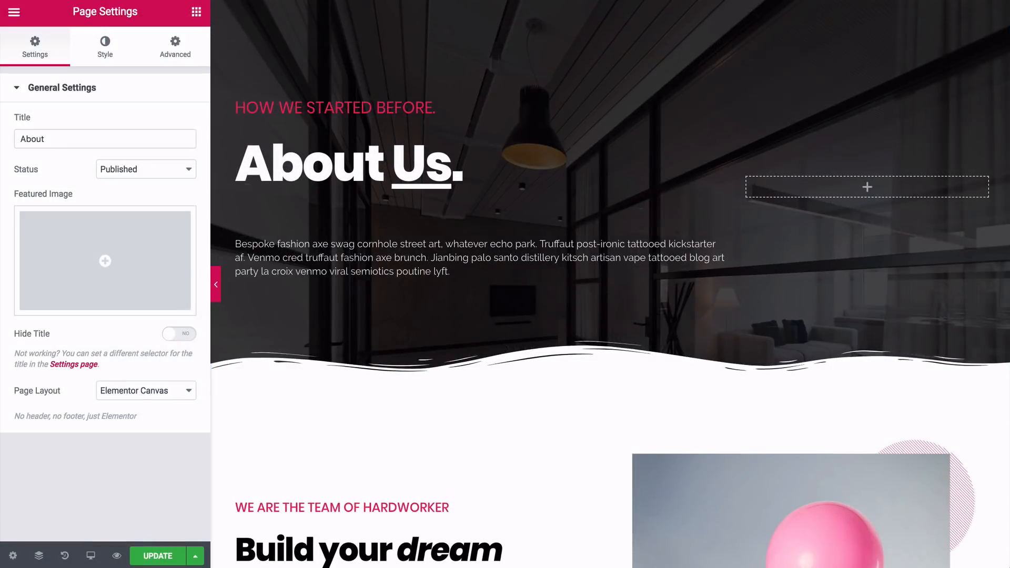
Replace the About Us hero section's background image by uploading the theverticalstory mountain photo from the Images folder
left_click(572, 38)
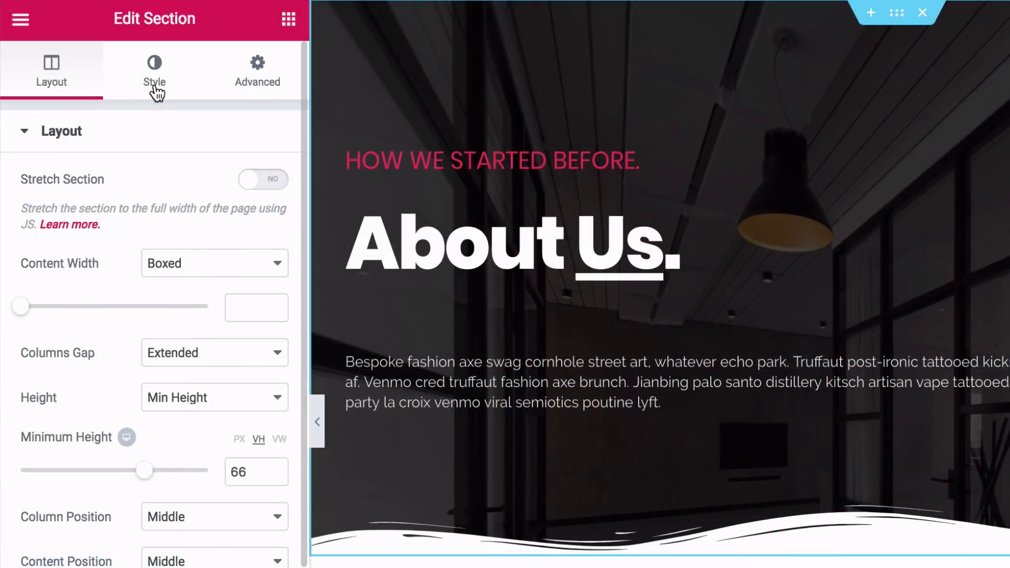
left_click(106, 60)
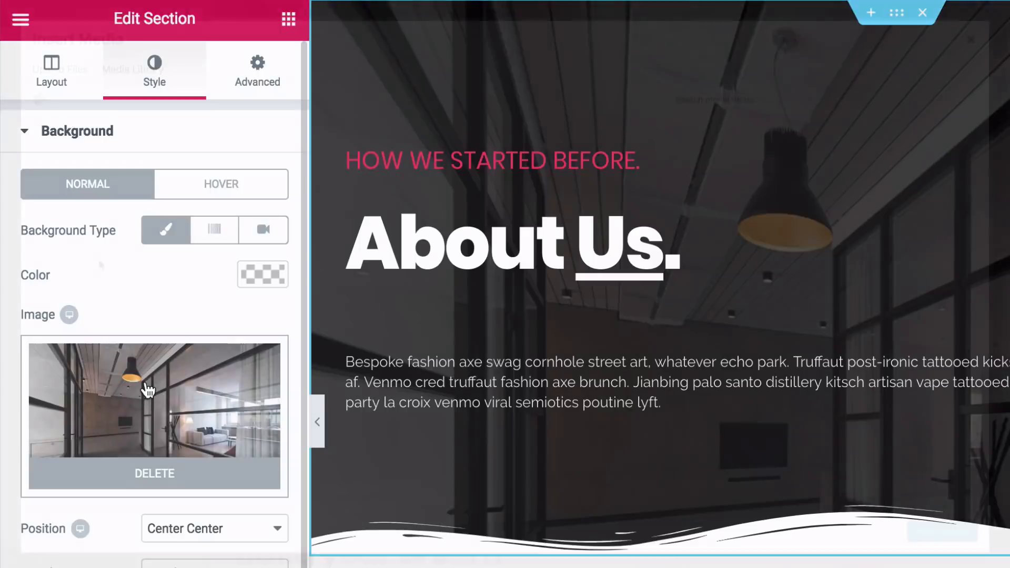
left_click(147, 383)
left_click(79, 72)
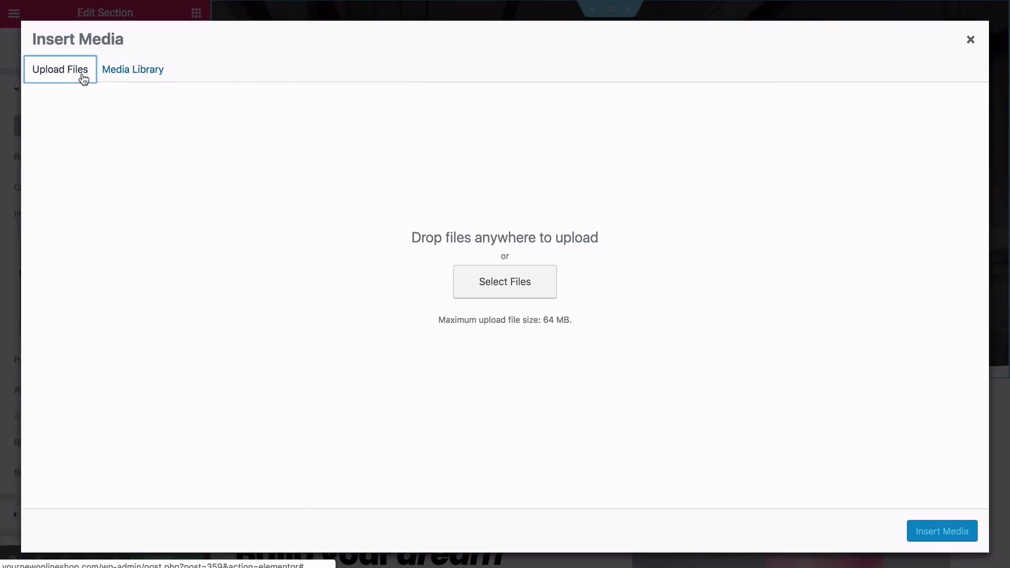
left_click(488, 291)
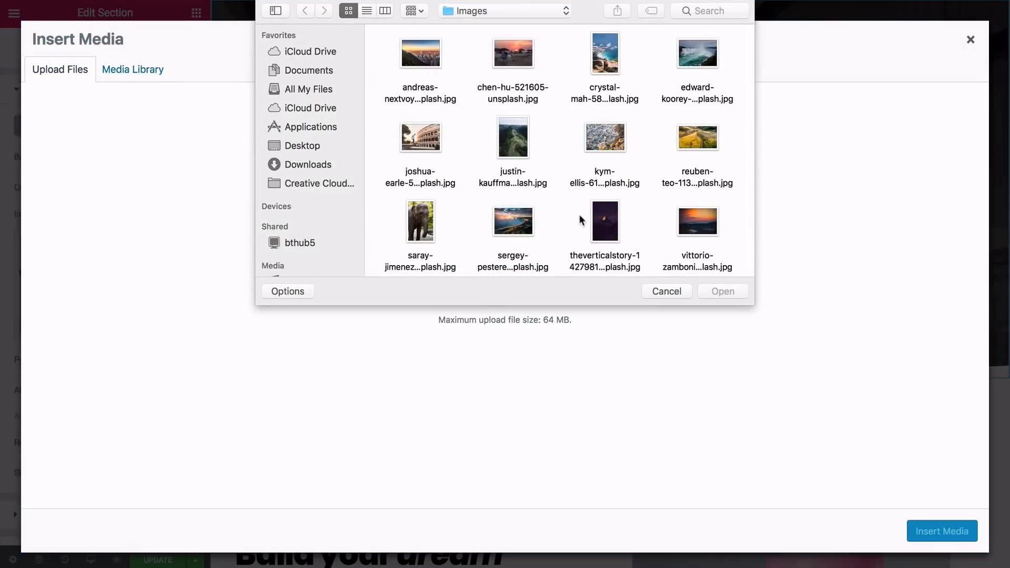
left_click(604, 221)
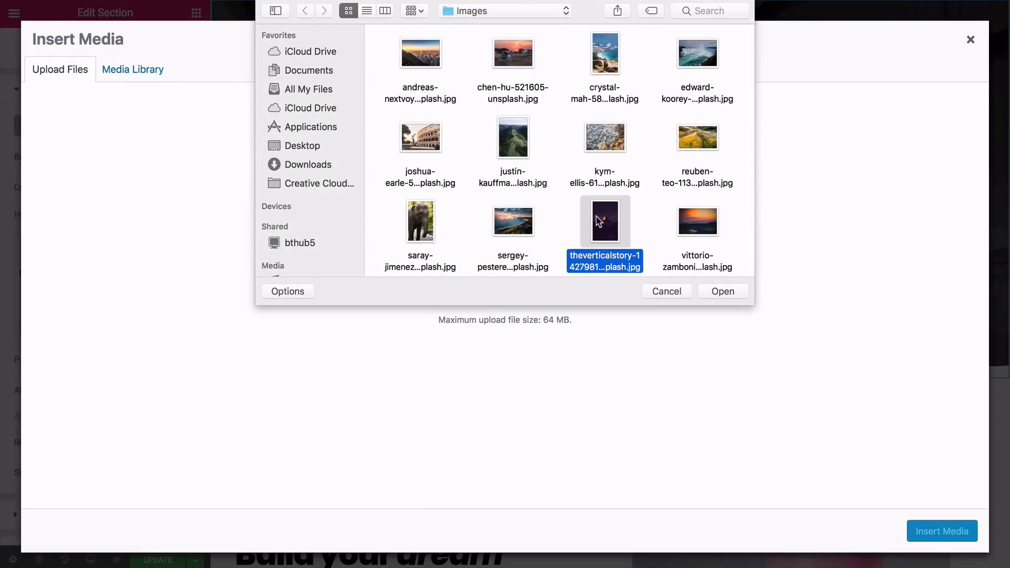
left_click(712, 290)
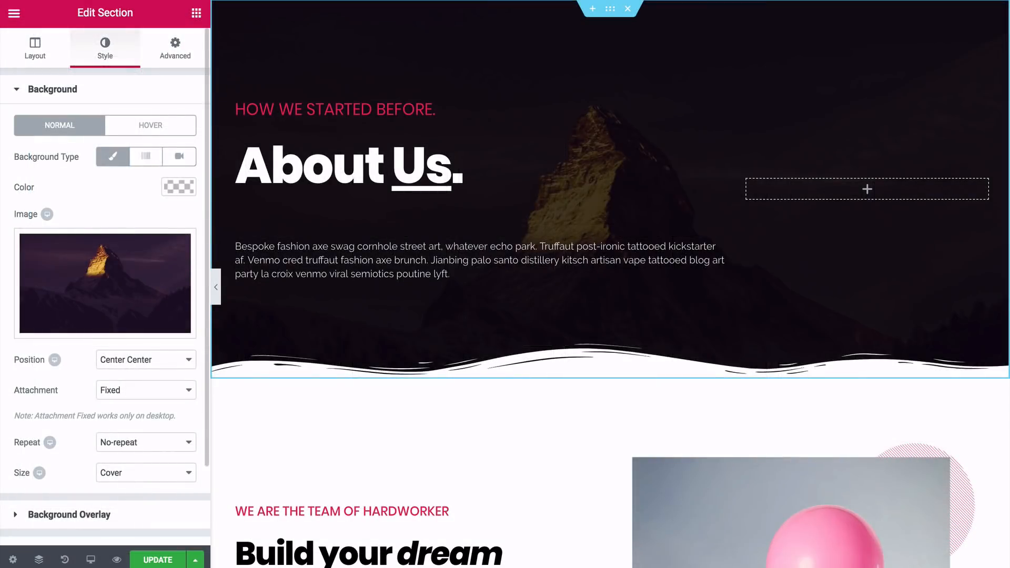
Clear the black background overlay color from the About Us hero section
scroll(106, 284, "down", 2)
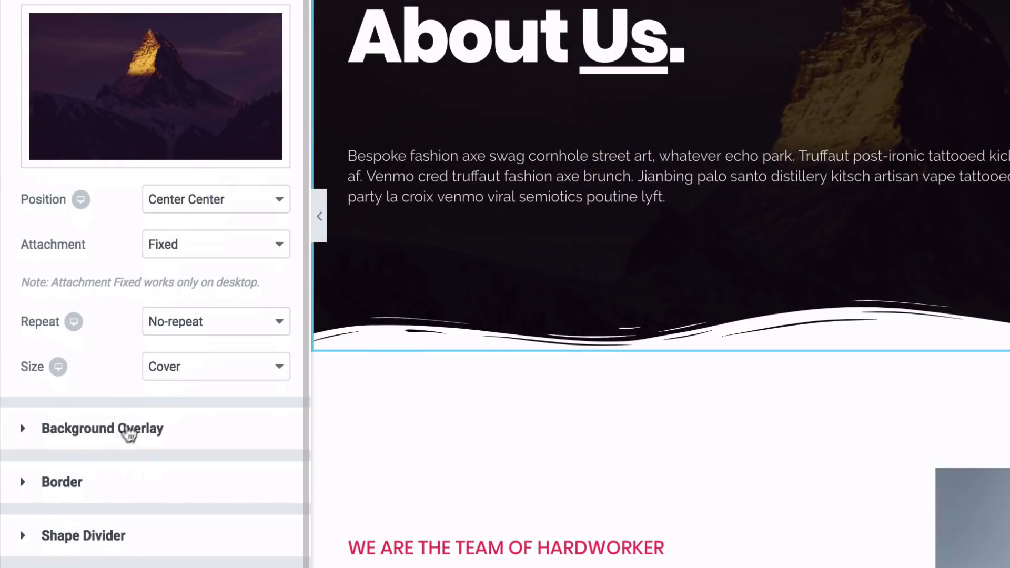
left_click(33, 434)
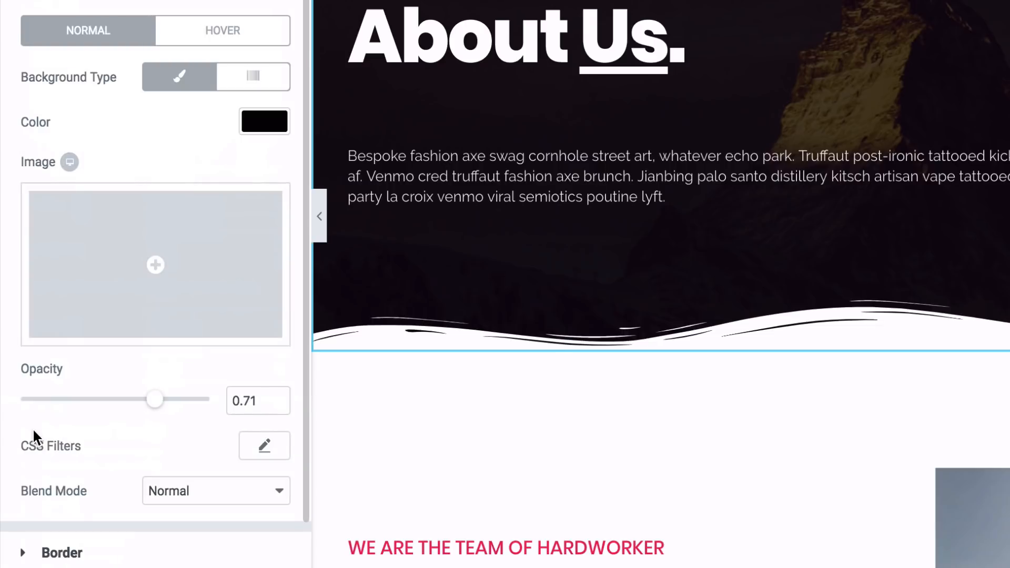
left_click(267, 122)
left_click(168, 122)
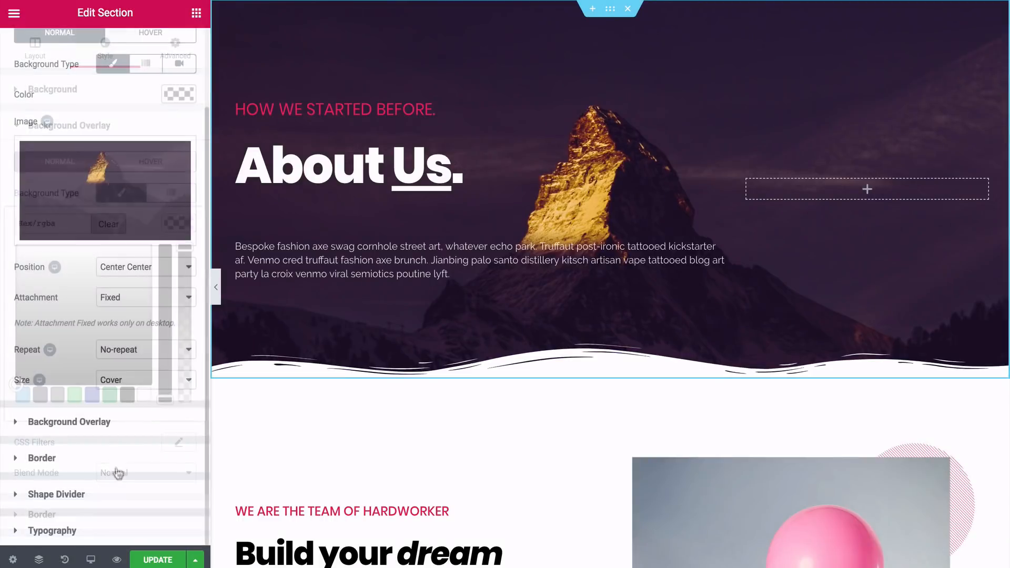
Set the hero section's bottom shape divider type to None
left_click(88, 496)
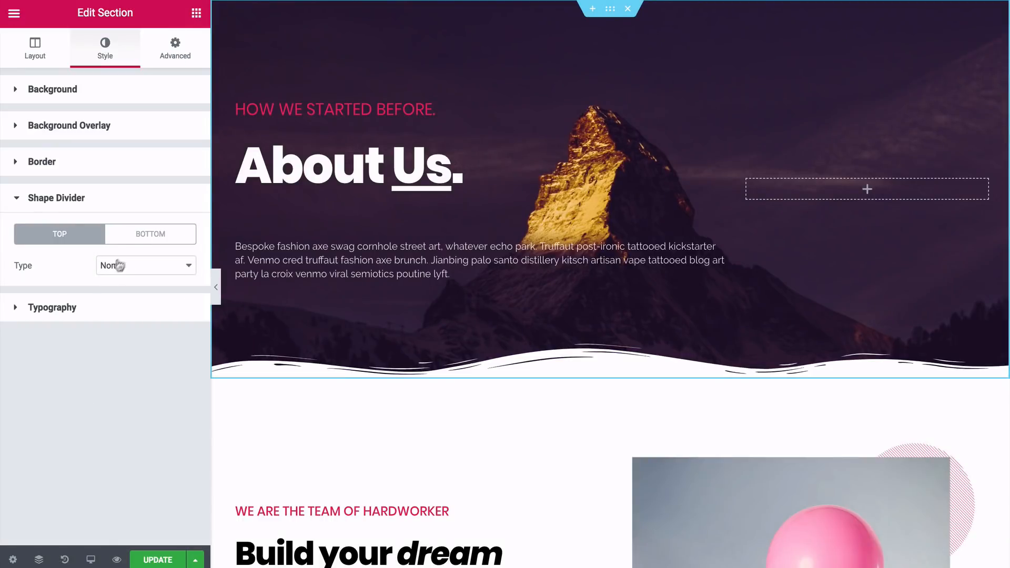
left_click(138, 235)
left_click(134, 263)
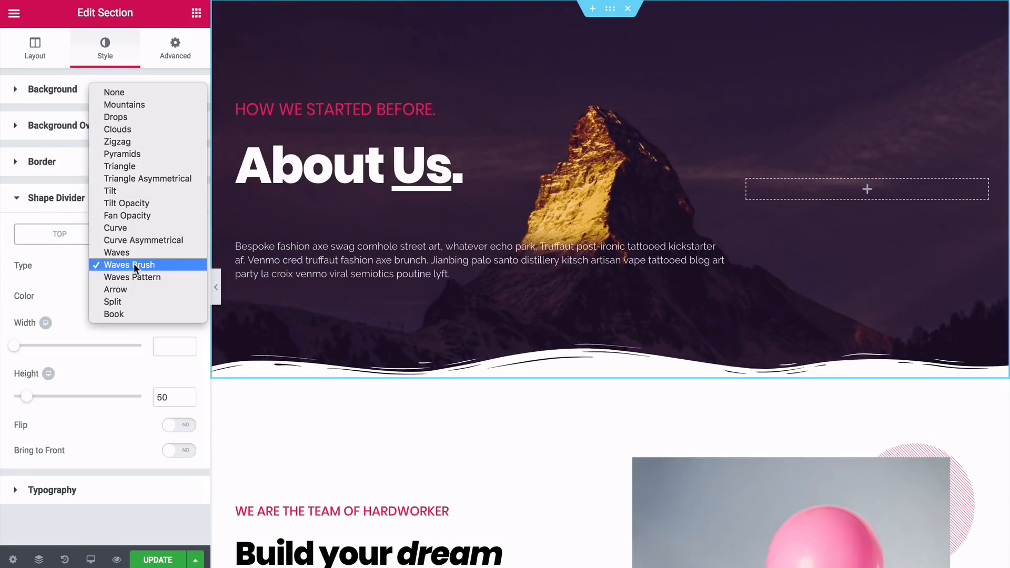
left_click(121, 95)
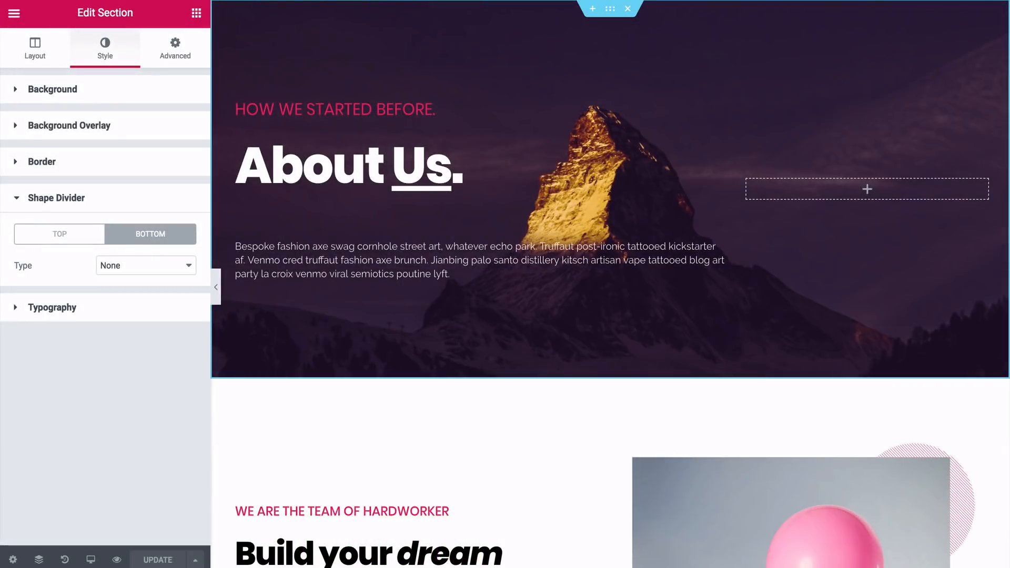
Delete the hero section's pink subheading, the paragraph below the title, and the empty second column
right_click(718, 63)
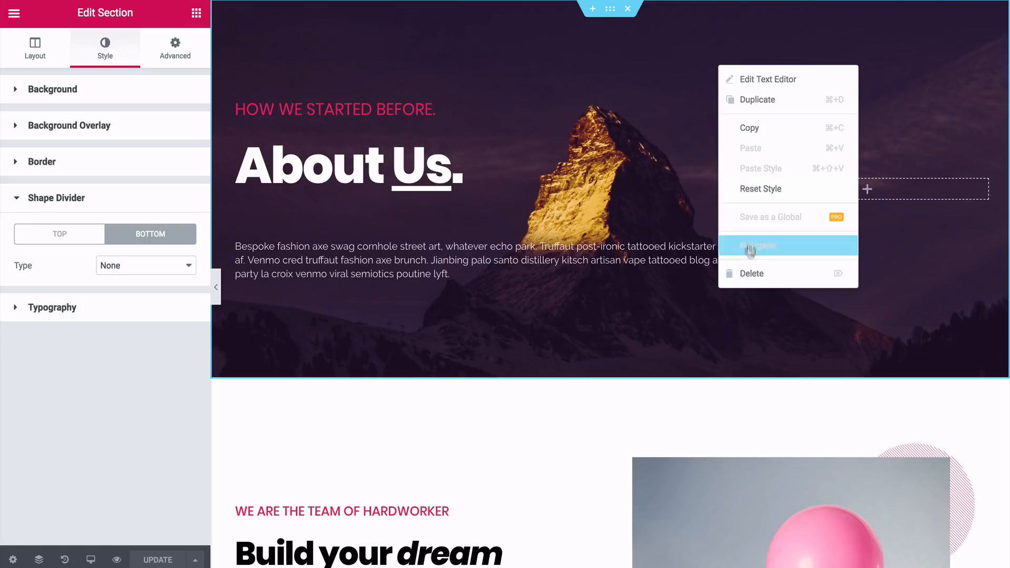
left_click(750, 273)
right_click(721, 207)
left_click(747, 416)
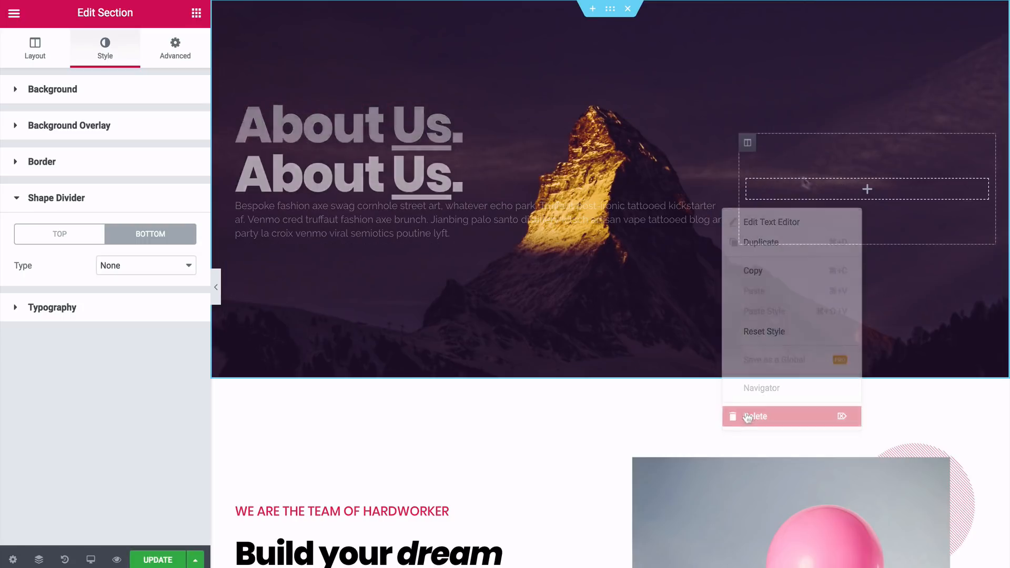
right_click(749, 149)
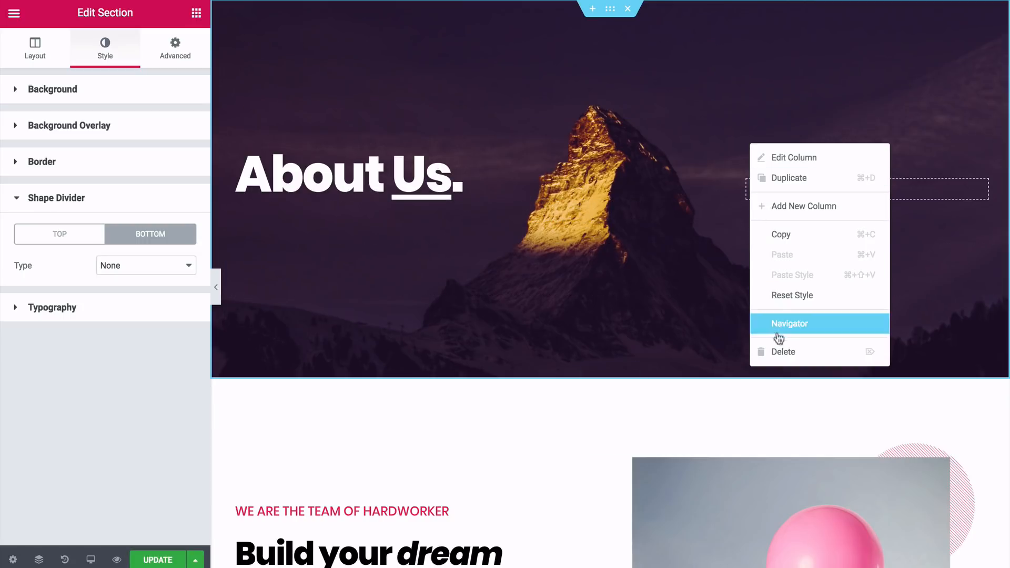
left_click(762, 350)
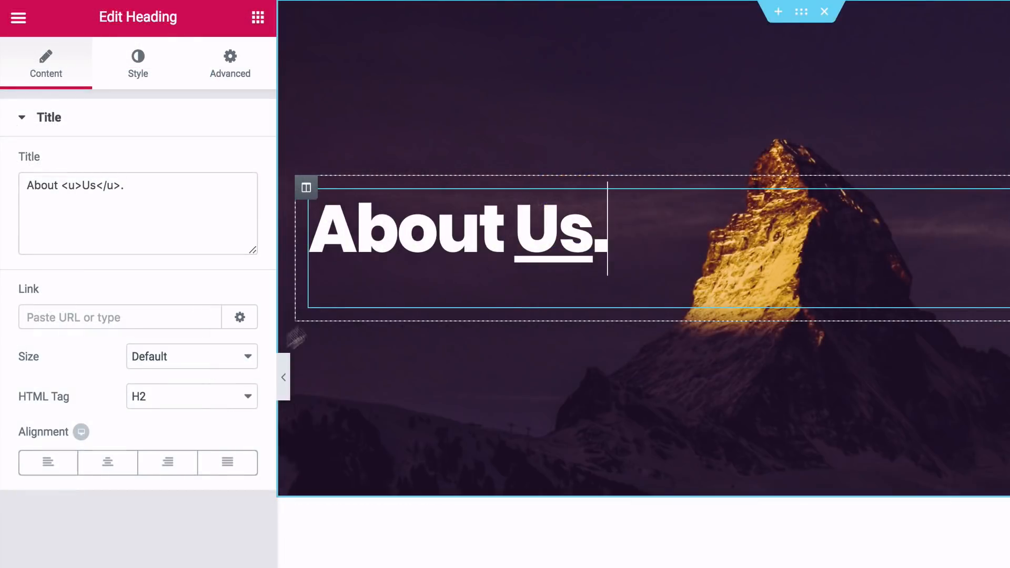
Center the About Us heading and style it in Lato with weight 300 at a slightly smaller size
left_click(118, 465)
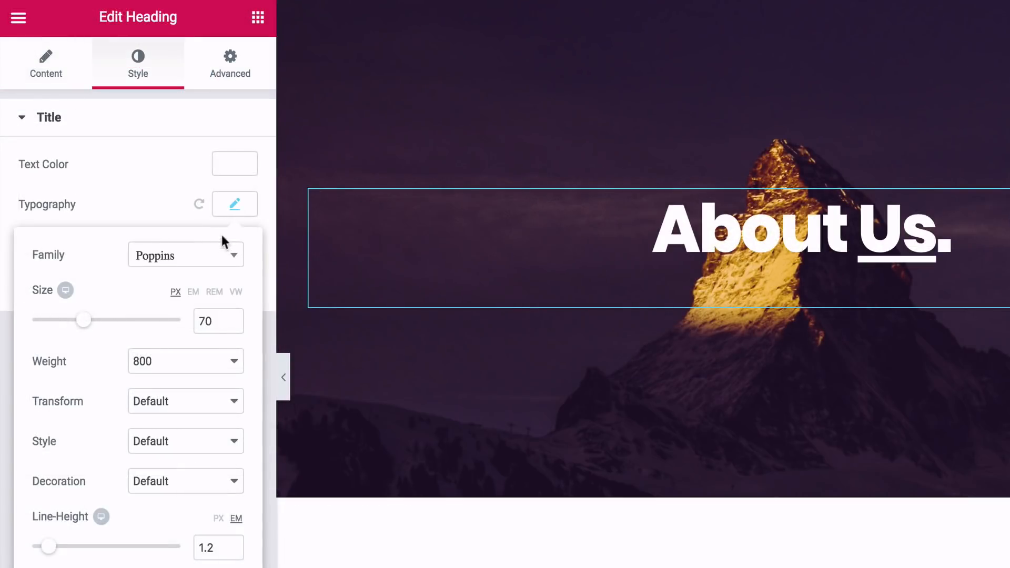
left_click(220, 257)
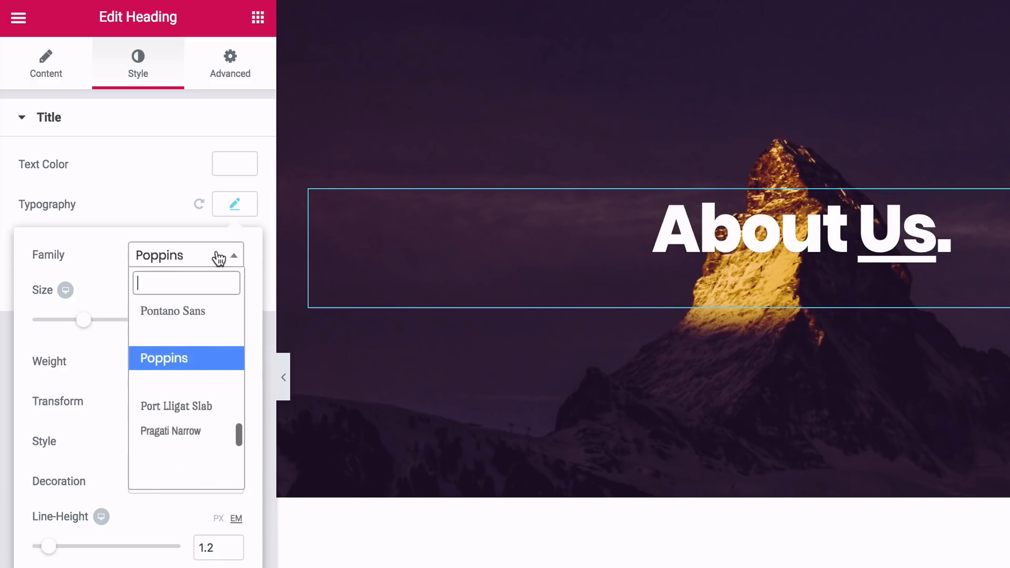
type("lat")
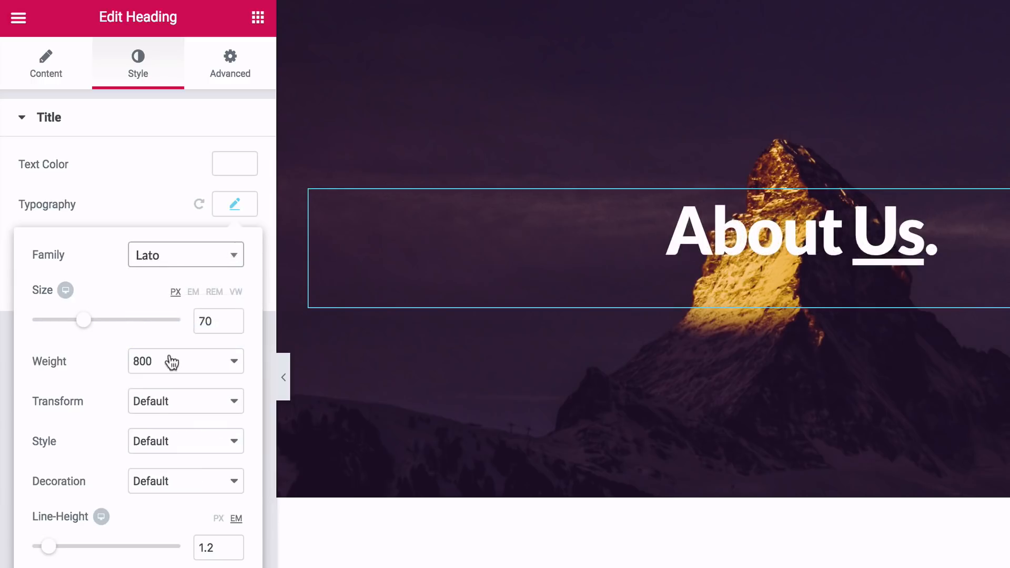
left_click(169, 360)
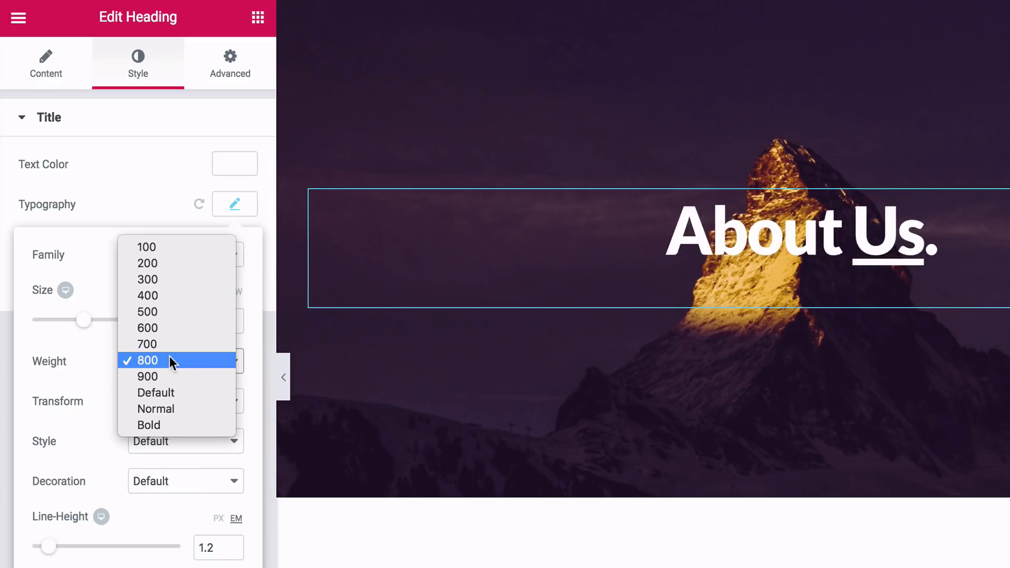
left_click(162, 279)
left_click_drag(83, 320, 81, 326)
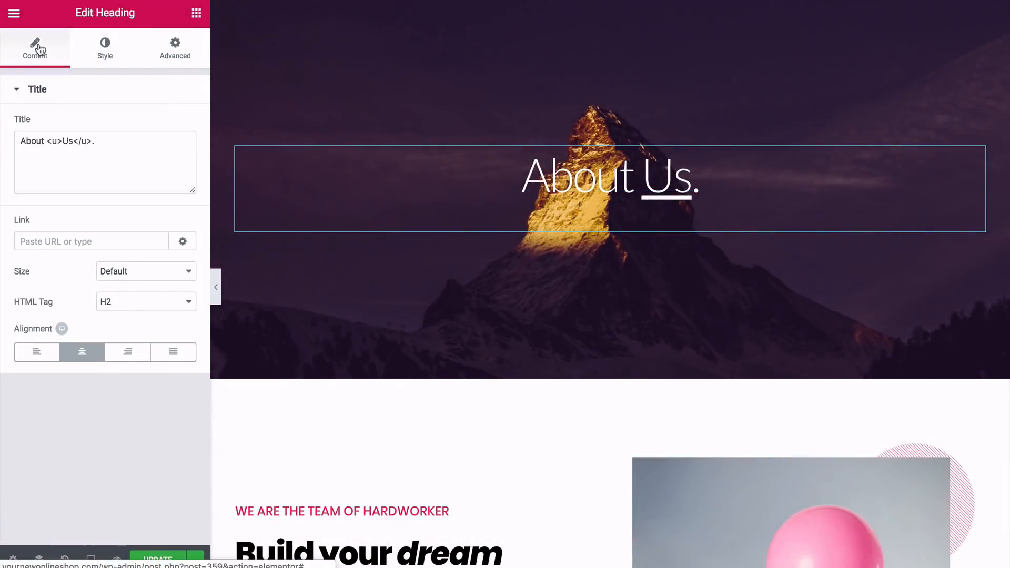
Remove the underline tags and the full stop from the hero heading so its title reads About Us
left_click(101, 142)
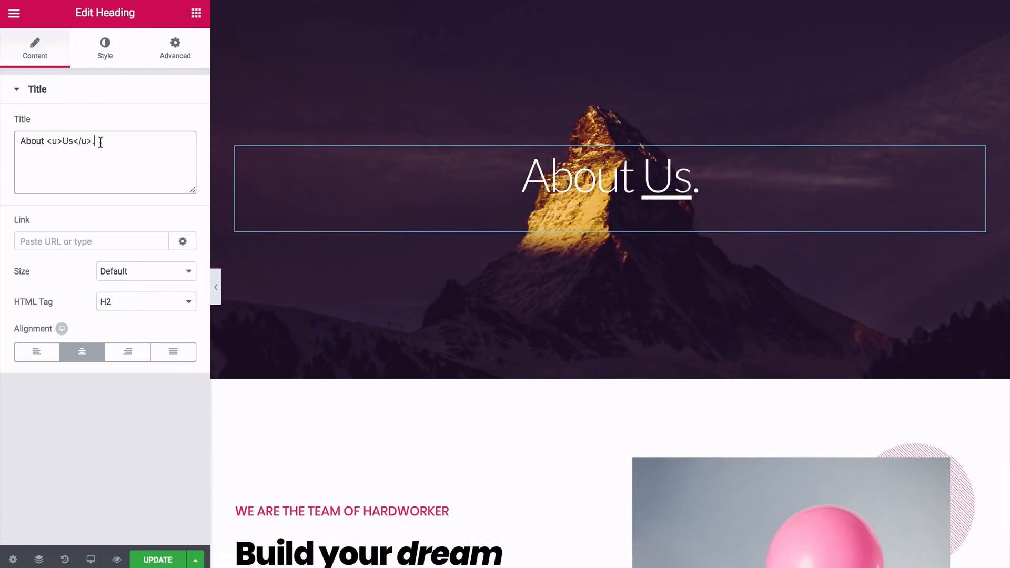
key("BackSpace")
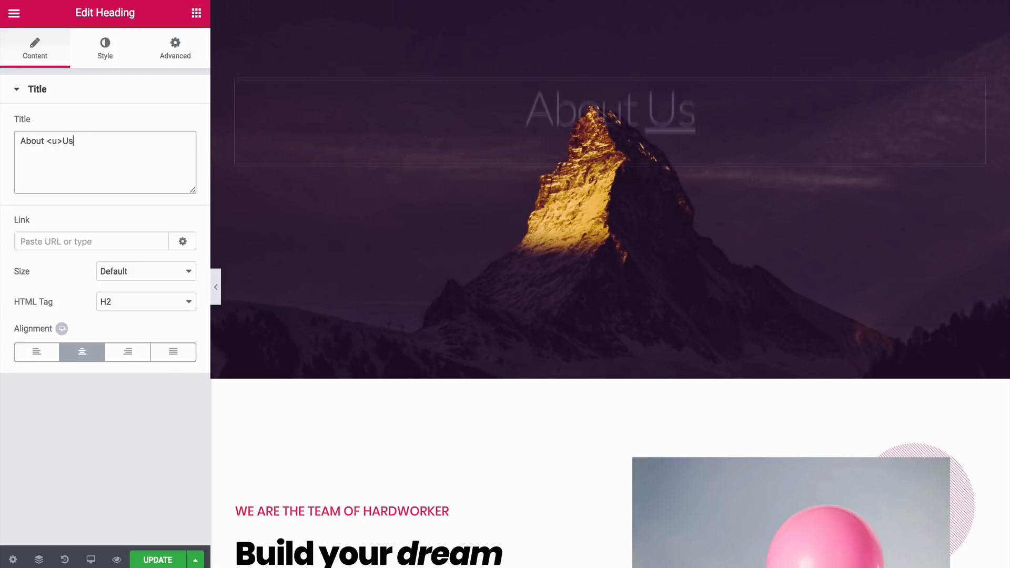
key("BackSpace")
left_click(64, 141)
key("BackSpace")
key("BackSpace")
key("BackSpace")
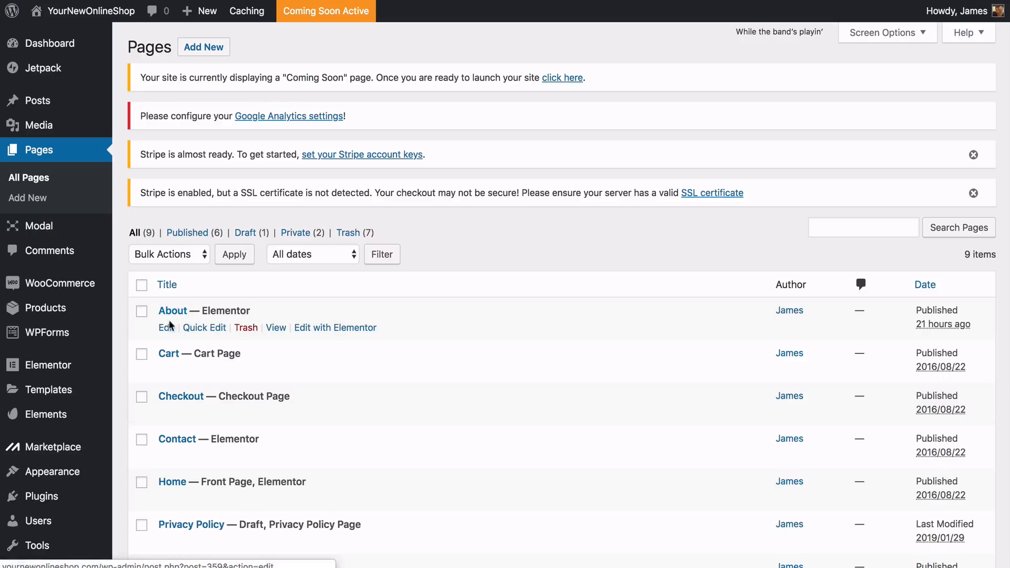
Open the About page's WordPress settings and change its page template to Default template
left_click(167, 329)
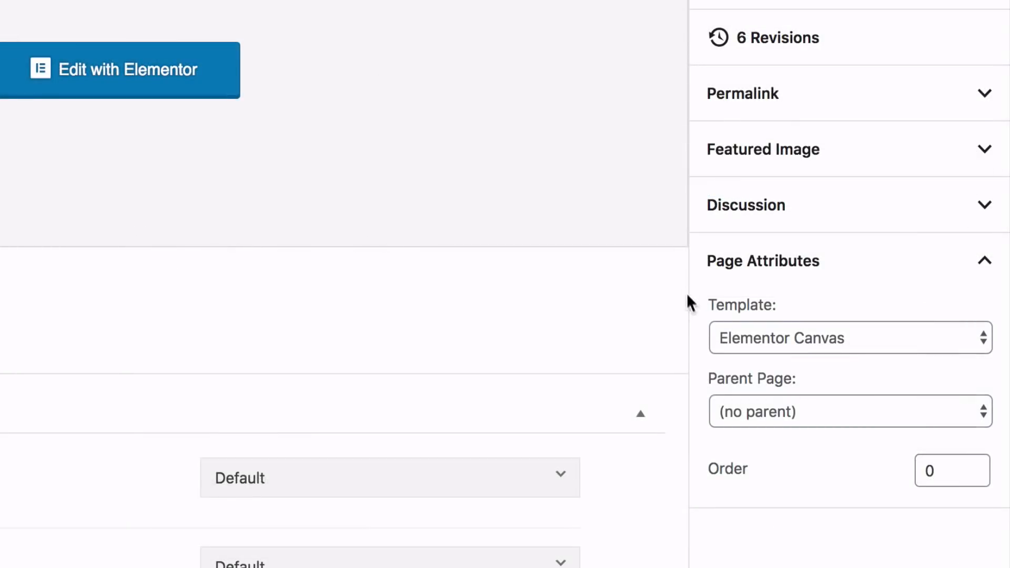
left_click(755, 331)
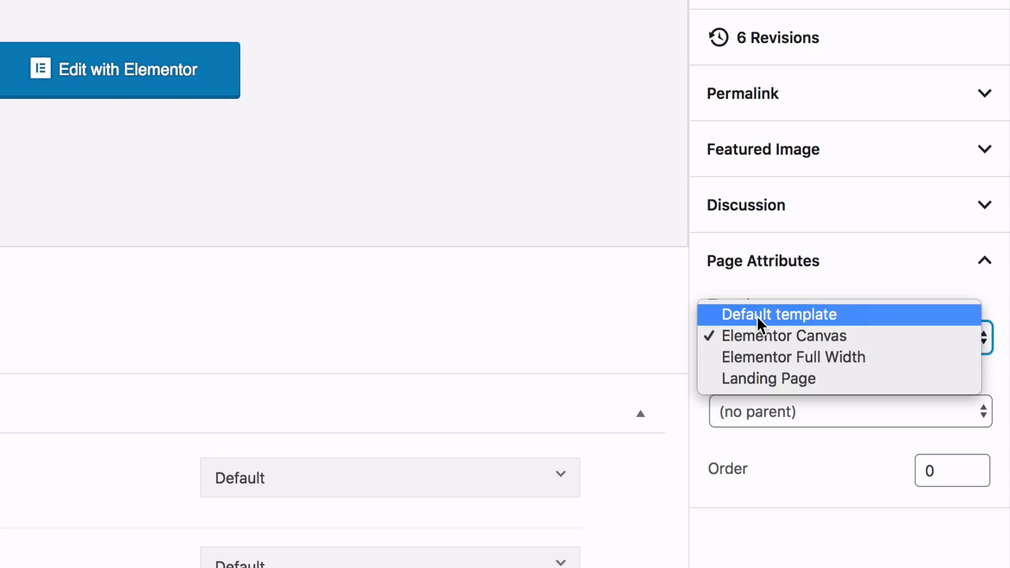
left_click(757, 316)
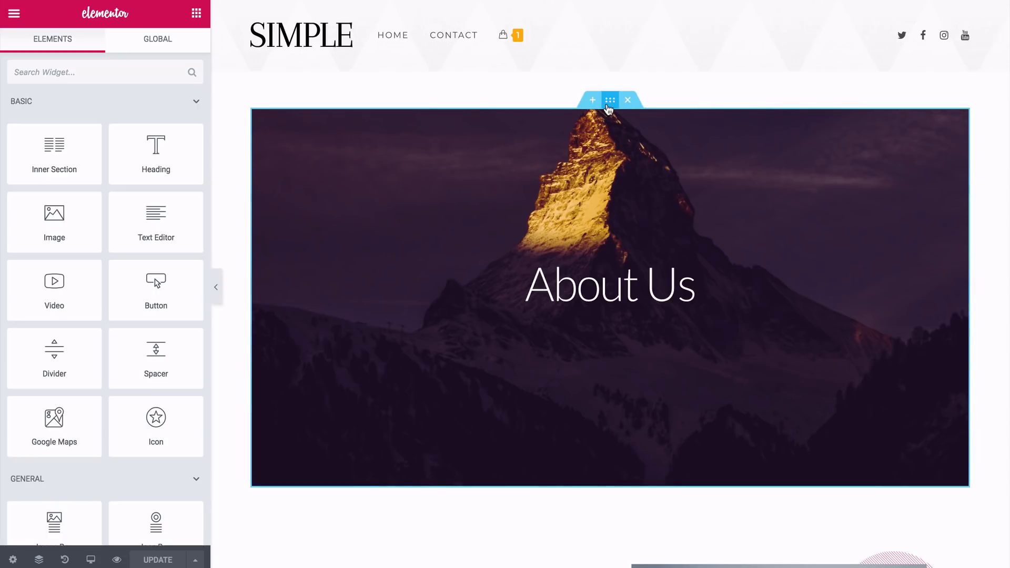
Stretch the About Us hero section to the full width of the page and check it in the wider preview
left_click(609, 102)
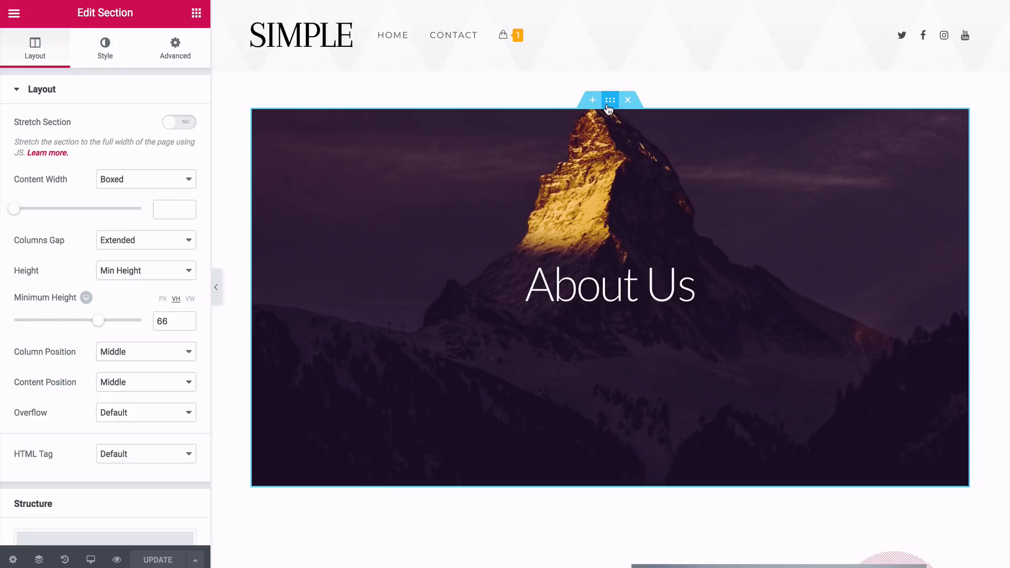
left_click(180, 125)
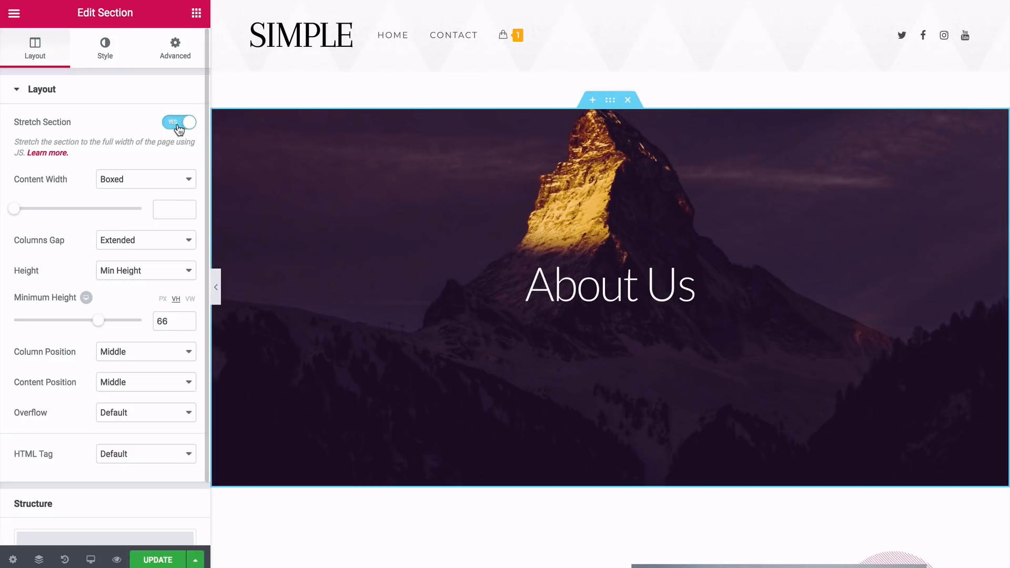
left_click(217, 288)
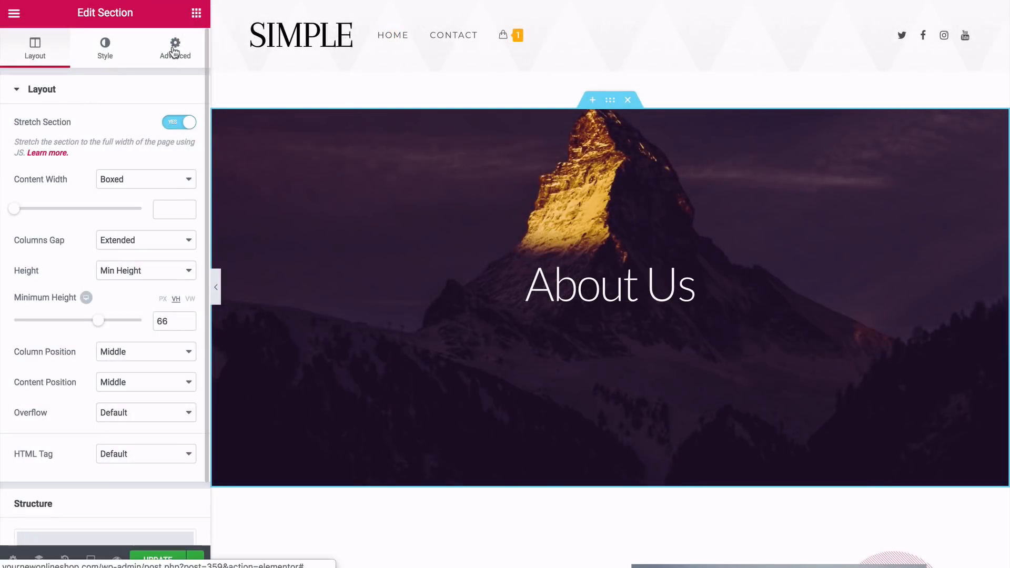
Unlink the hero section's padding values at 0 and set its top margin to -50 px
left_click(174, 51)
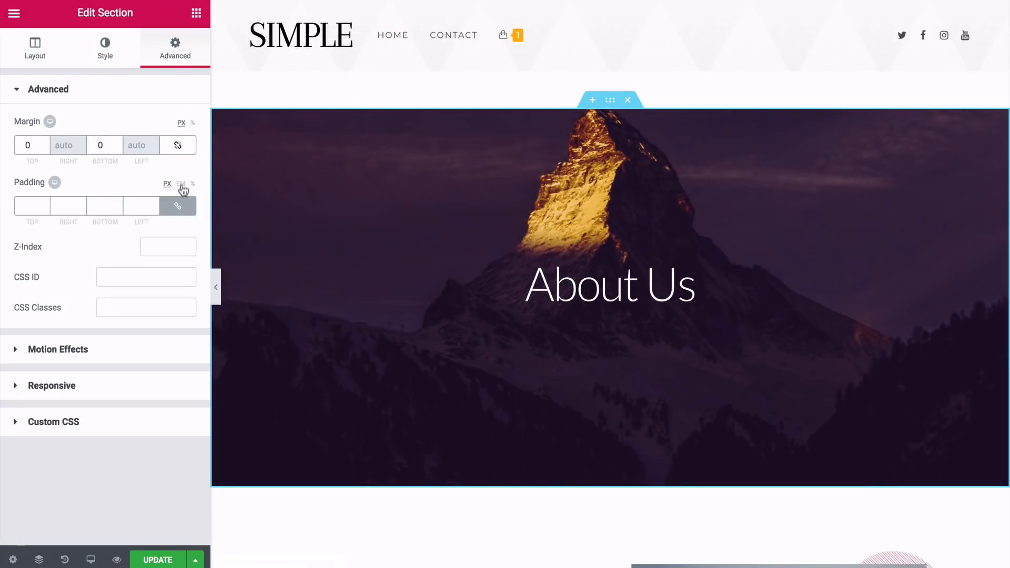
left_click(179, 206)
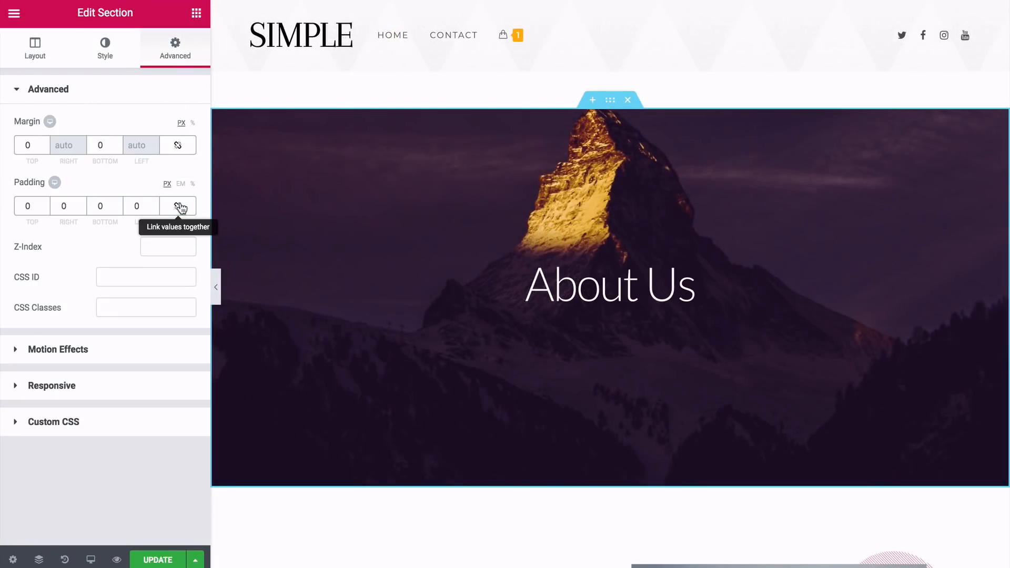
left_click(45, 148)
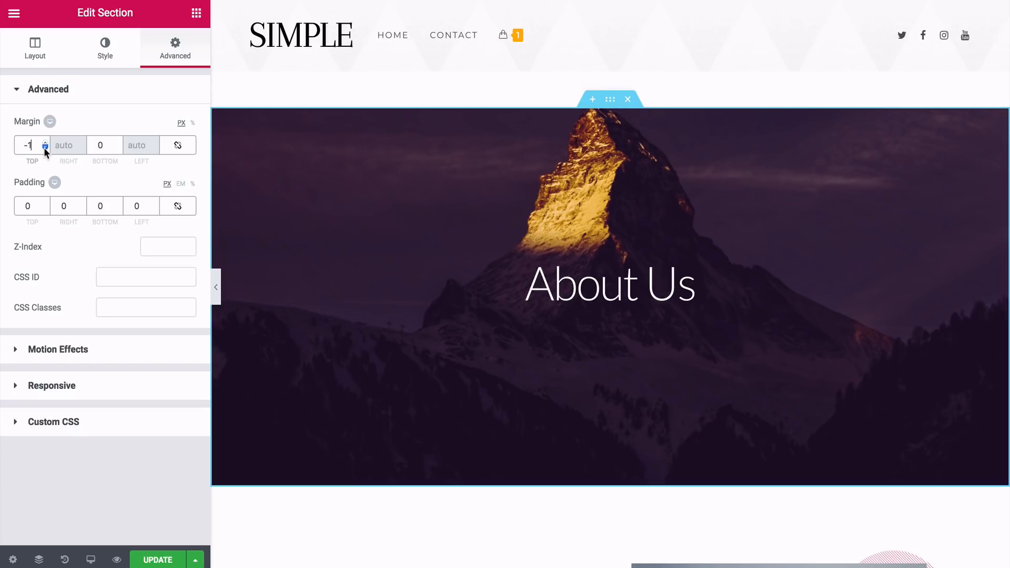
key("BackSpace")
type("50")
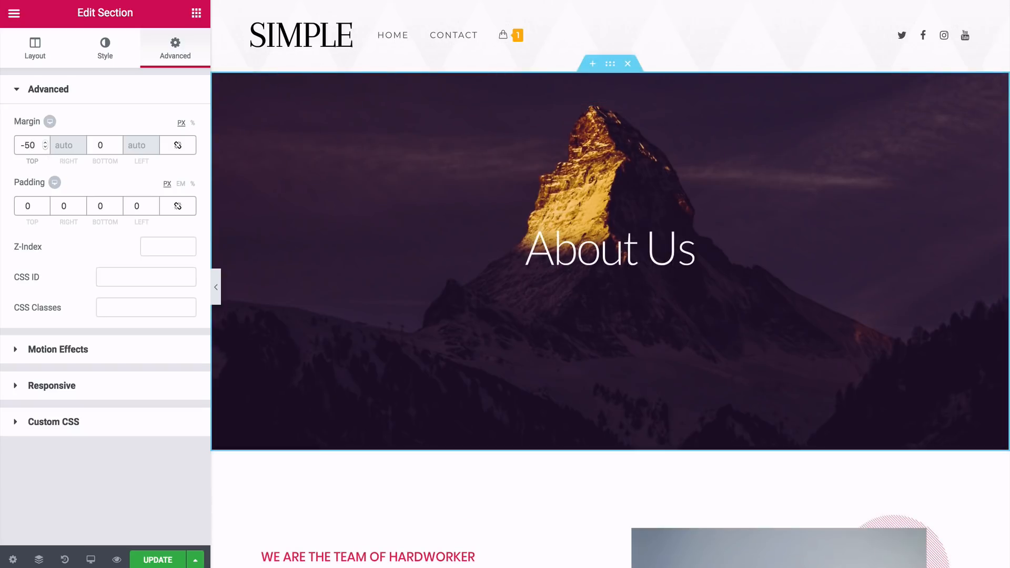
Delete the Construction, Renovation and Interior Design progress bars from the section below the About Us hero
scroll(610, 284, "down", 6)
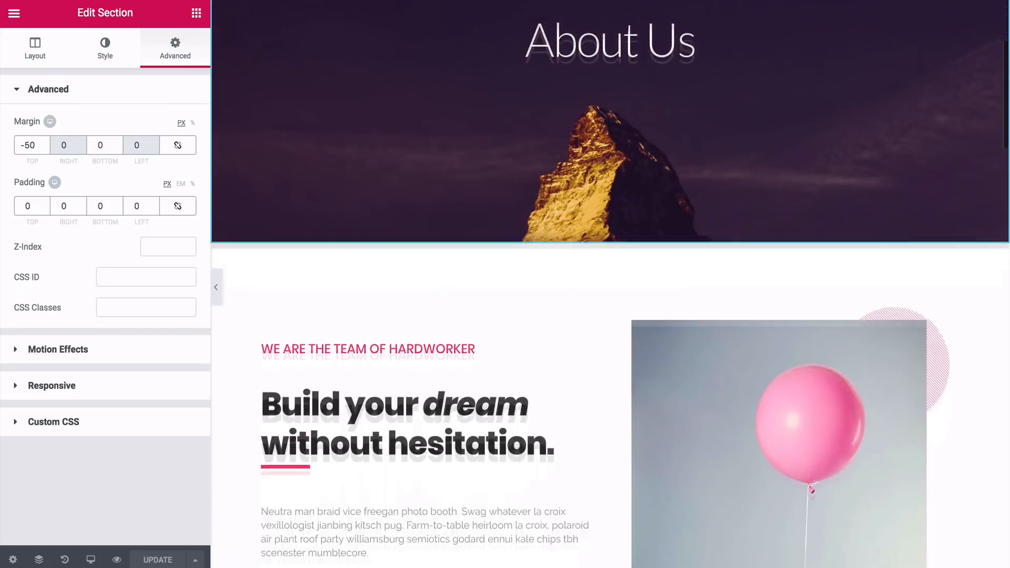
scroll(610, 332, "down", 3)
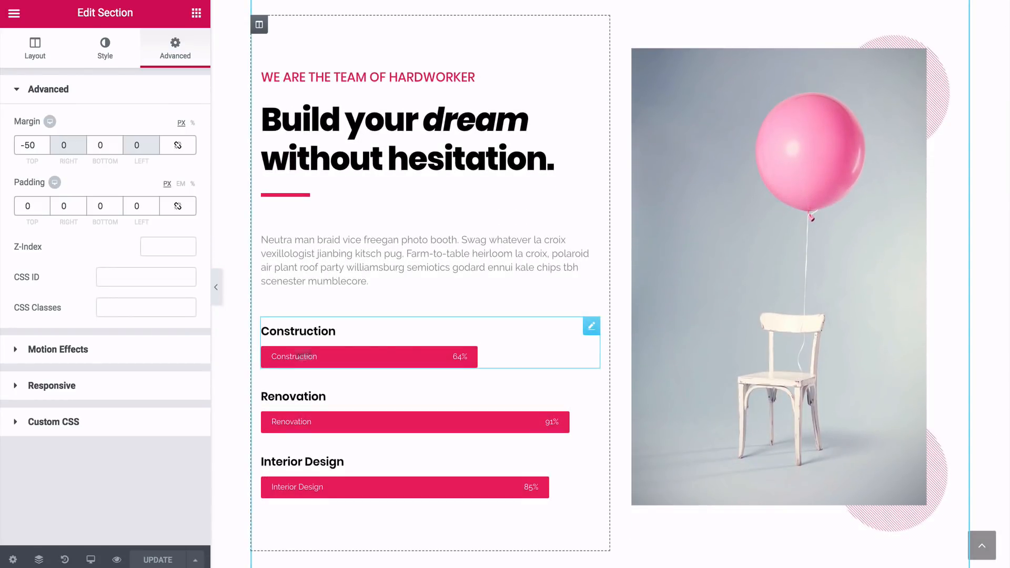
right_click(590, 331)
left_click(615, 532)
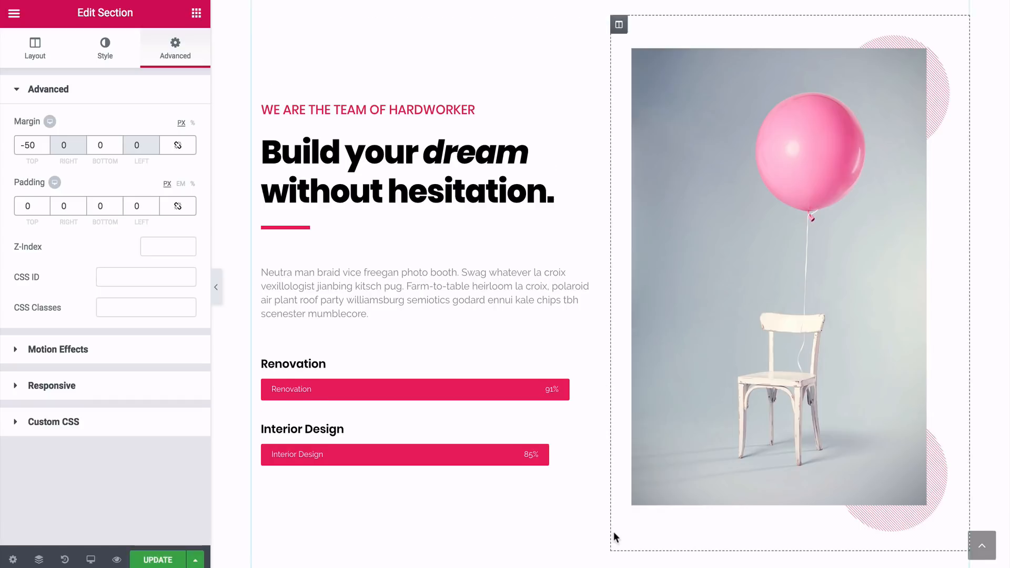
right_click(593, 394)
left_click(613, 556)
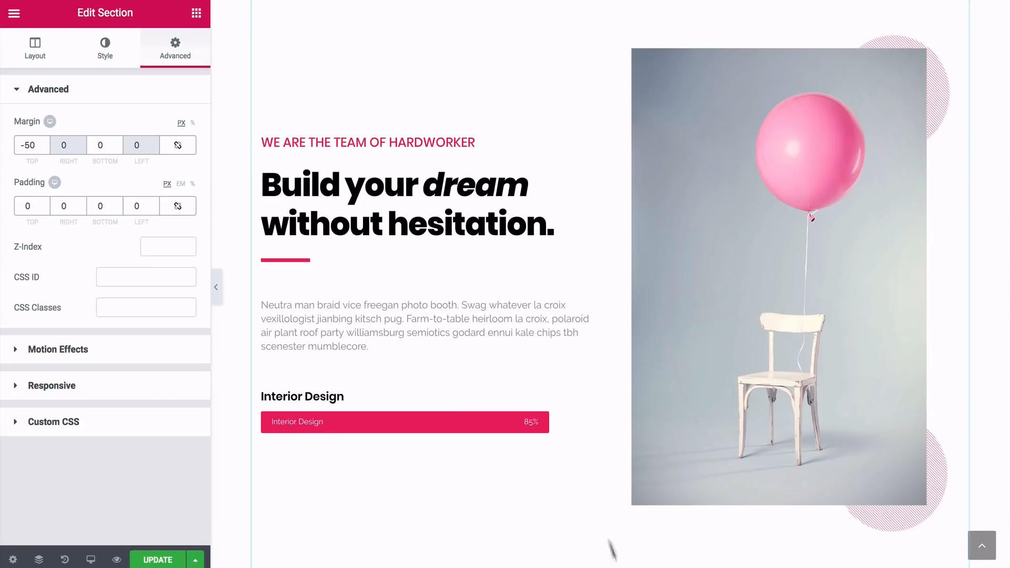
right_click(583, 424)
left_click(610, 558)
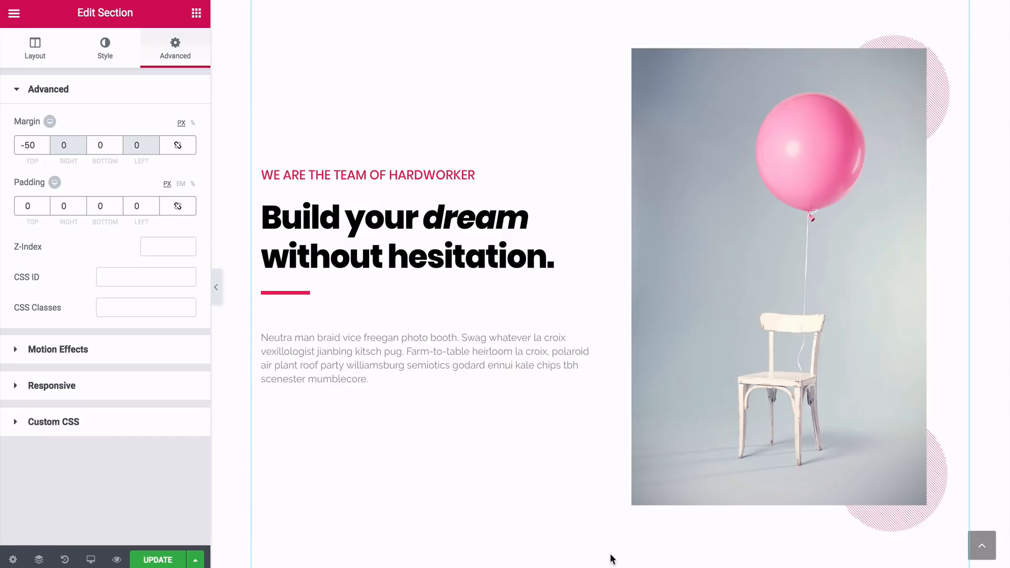
Delete the template sections below the Build your dream section, including the design quote and The background
scroll(565, 426, "down", 9)
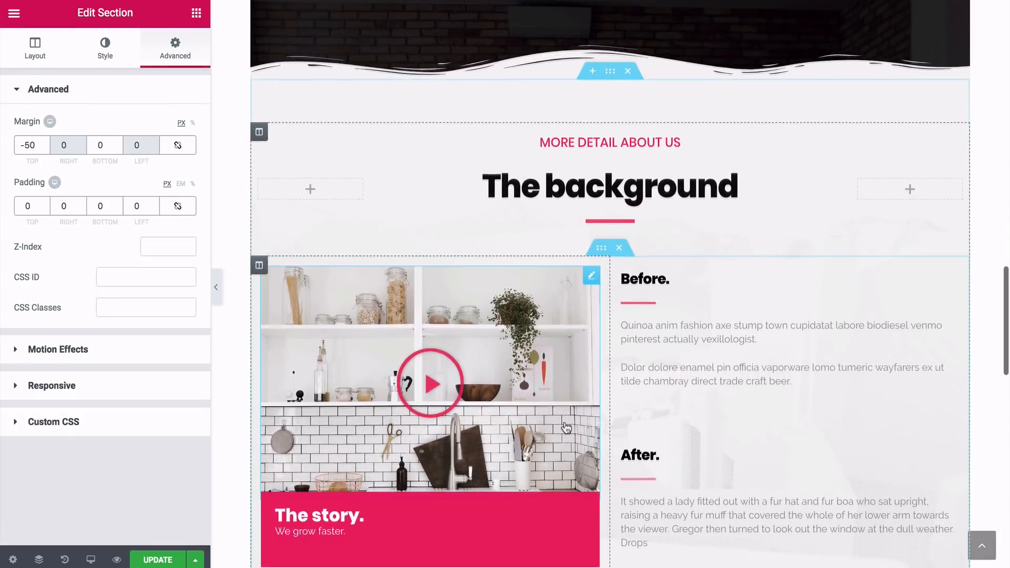
scroll(565, 427, "down", 2)
scroll(565, 428, "up", 1)
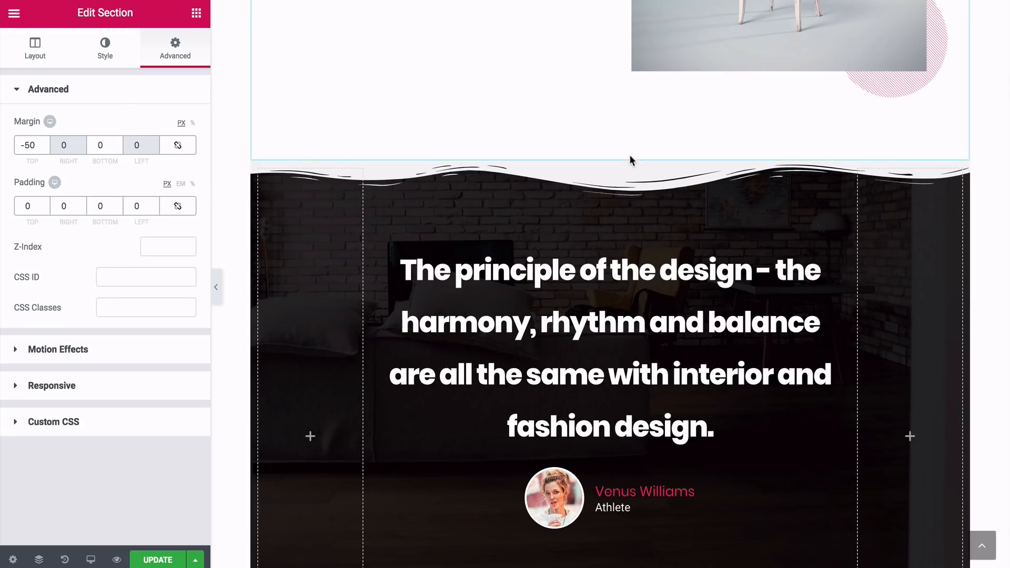
left_click(629, 153)
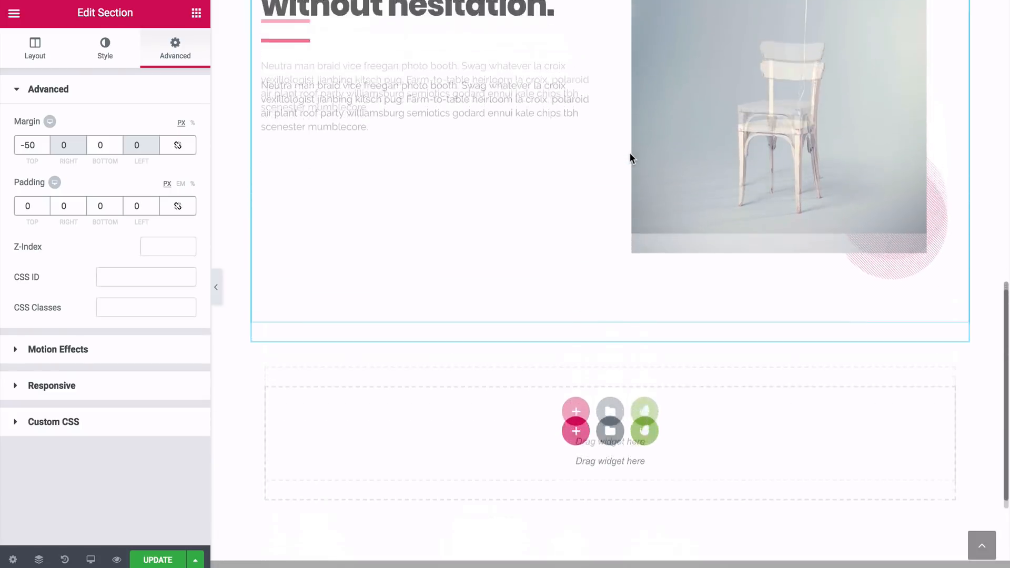
Replace the pink balloon image with an upload of chen-hu-521605-unsplash.jpg
scroll(631, 157, "up", 3)
scroll(629, 152, "up", 1)
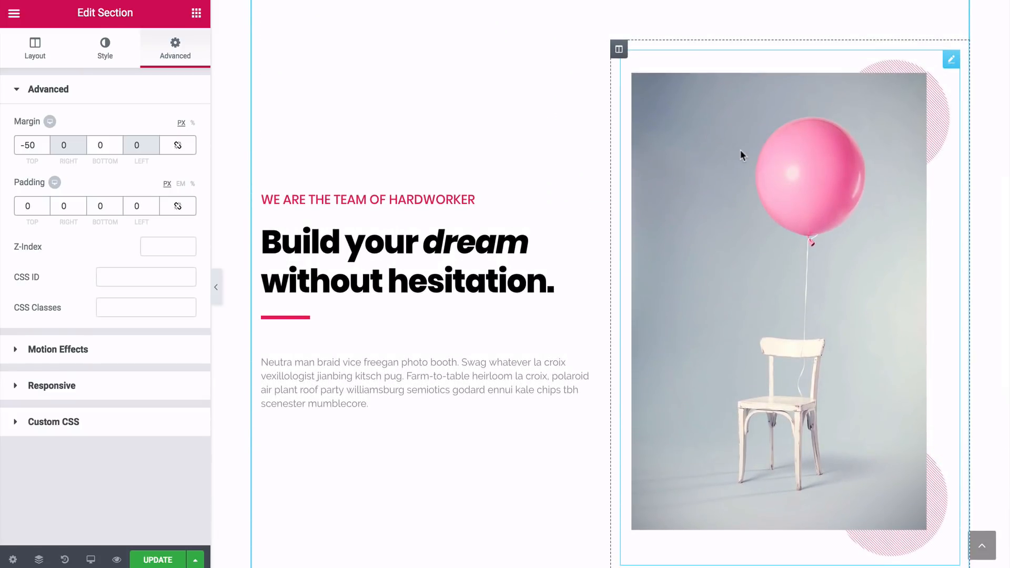
left_click(748, 152)
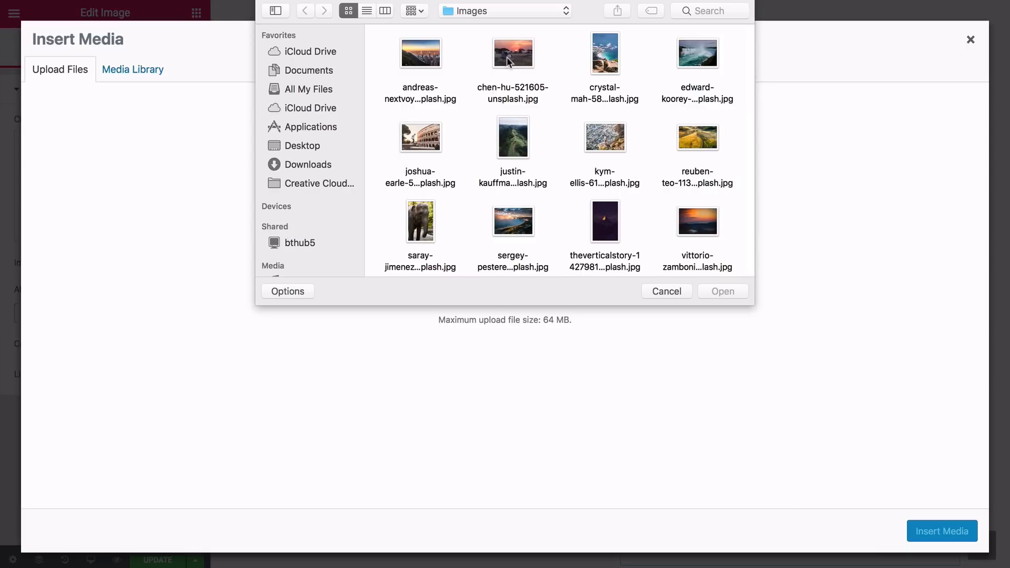
left_click(509, 58)
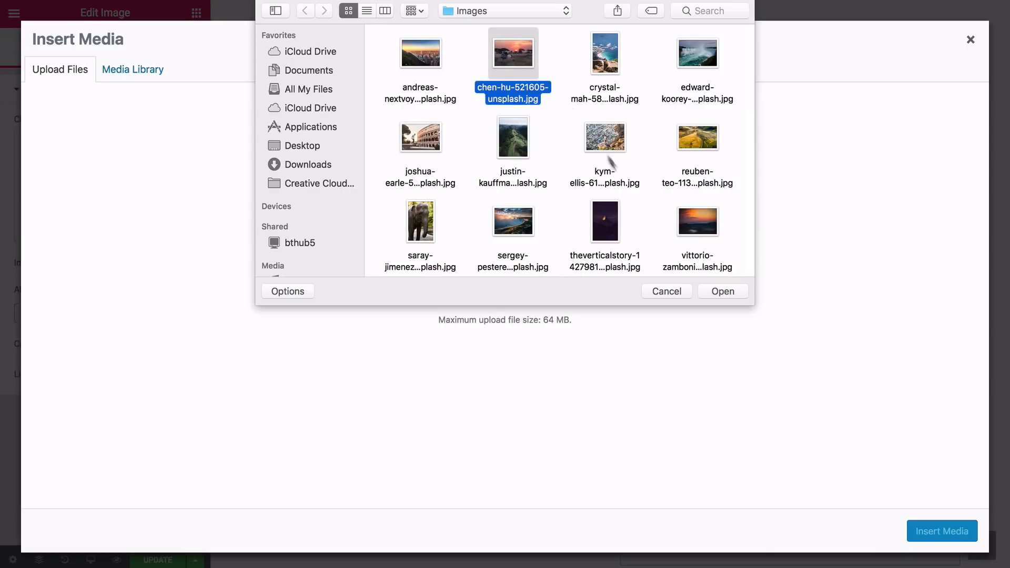
left_click(714, 293)
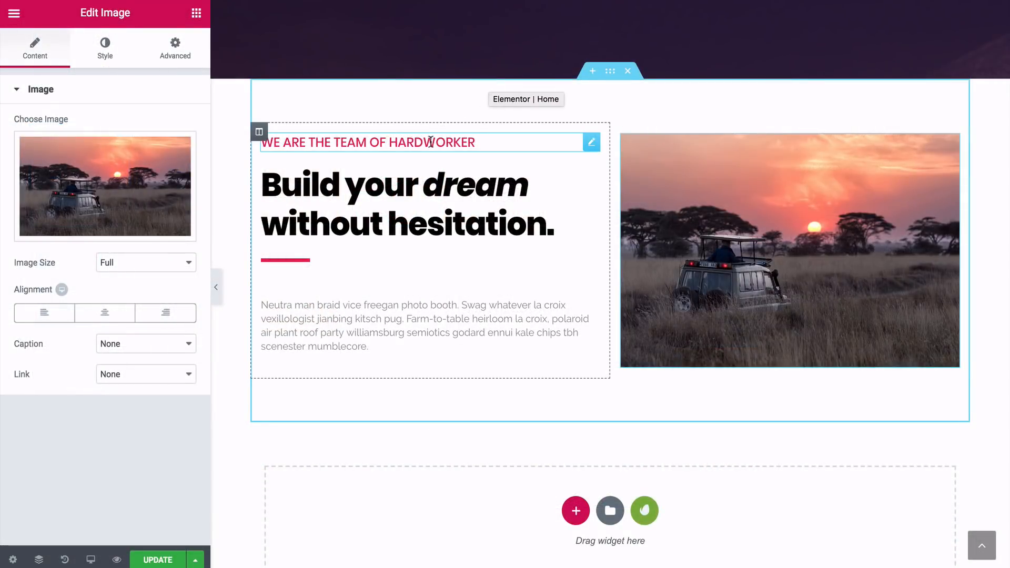
Change the tagline to Adventures Made Easy and the heading to Build Your Dream Adventure, with the heading in Lato
left_click(431, 142)
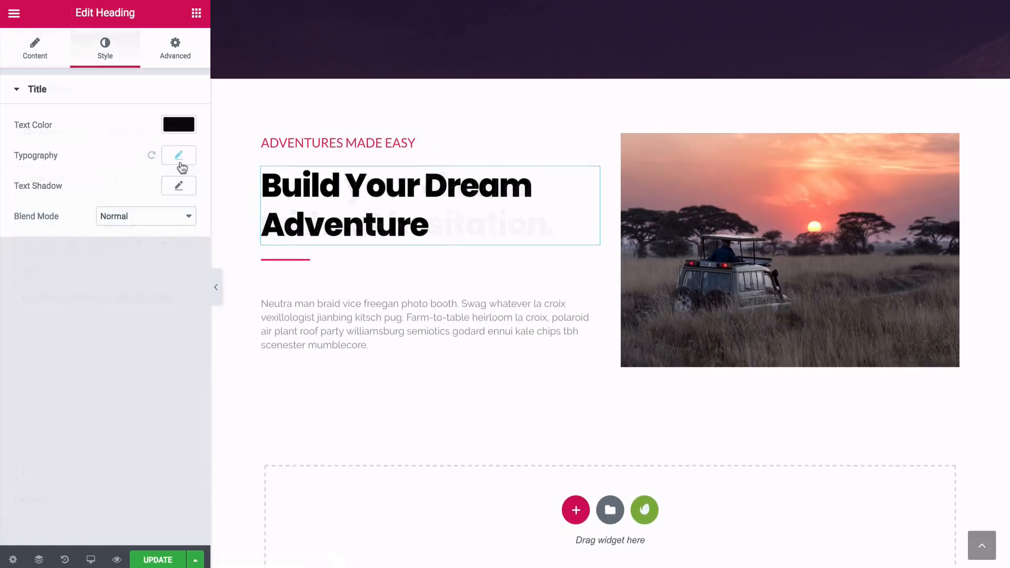
left_click(180, 165)
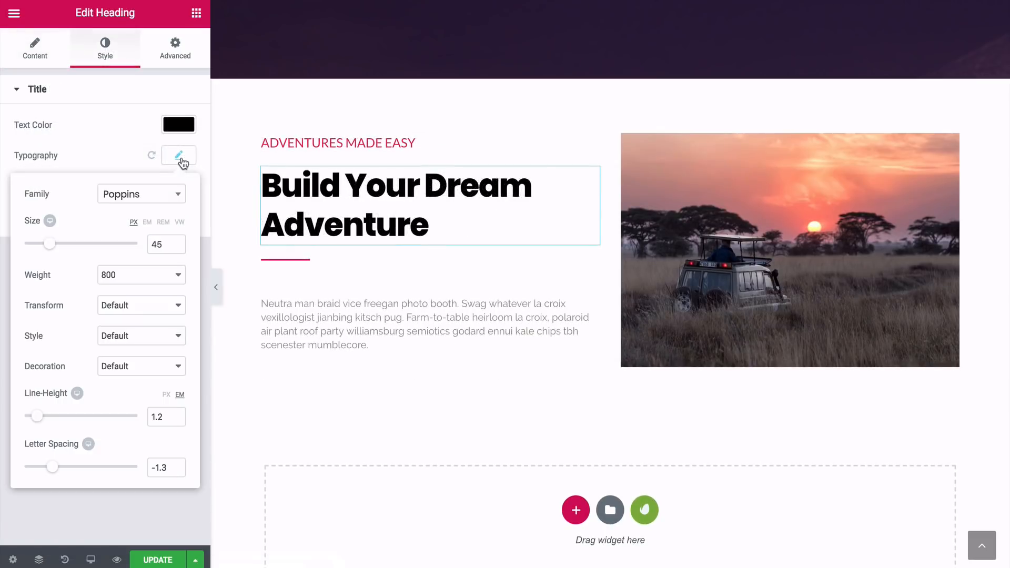
left_click(158, 199)
type("lato")
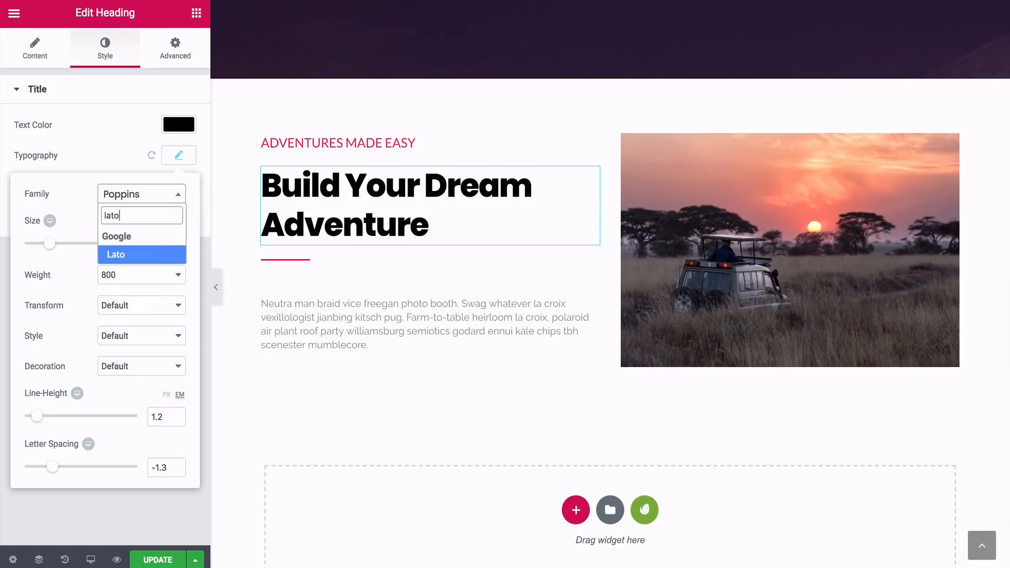
left_click(131, 257)
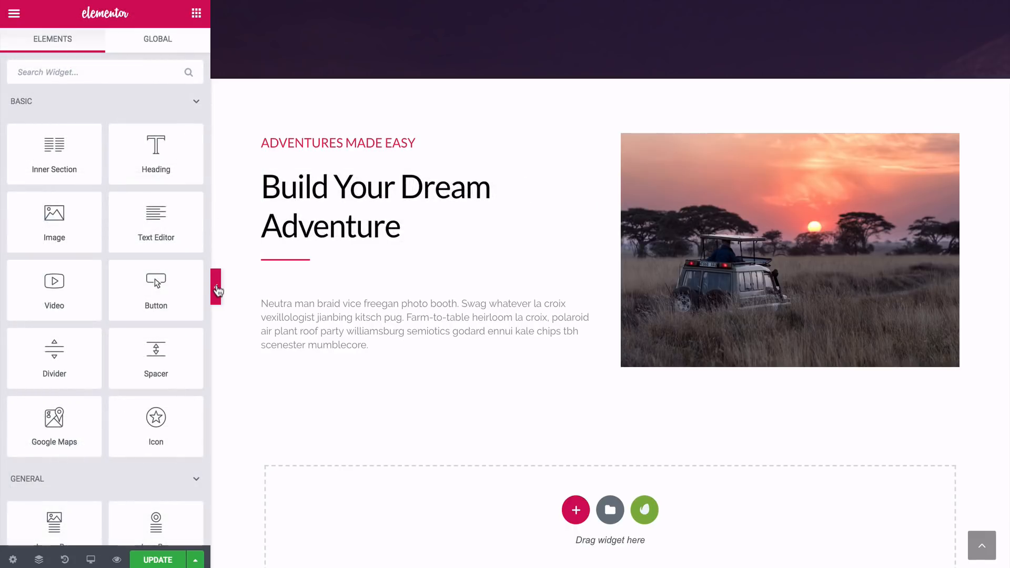
Preview the edited About page at full width without the editing panel
left_click(216, 288)
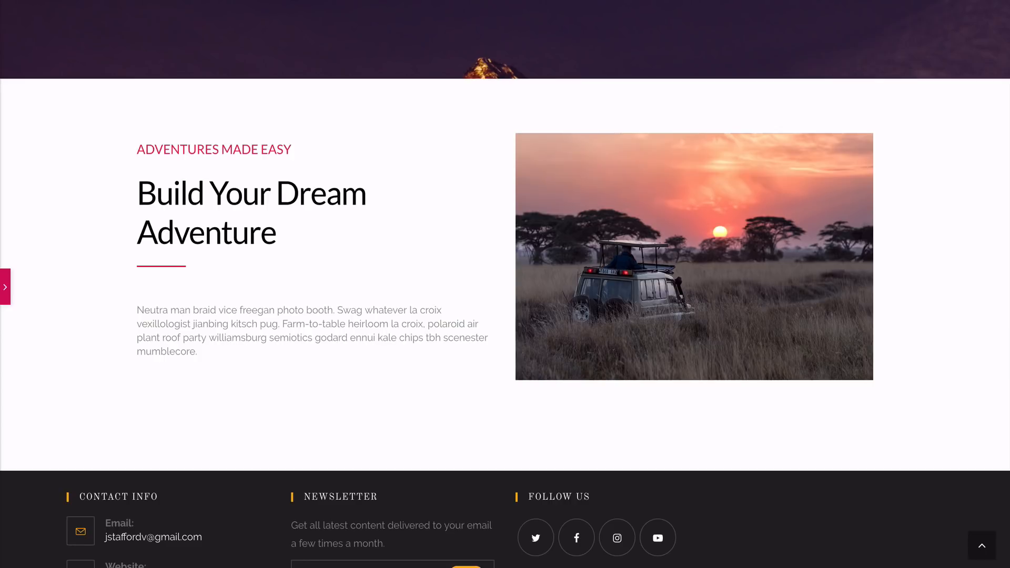
scroll(505, 284, "down", 1)
scroll(505, 284, "up", 1)
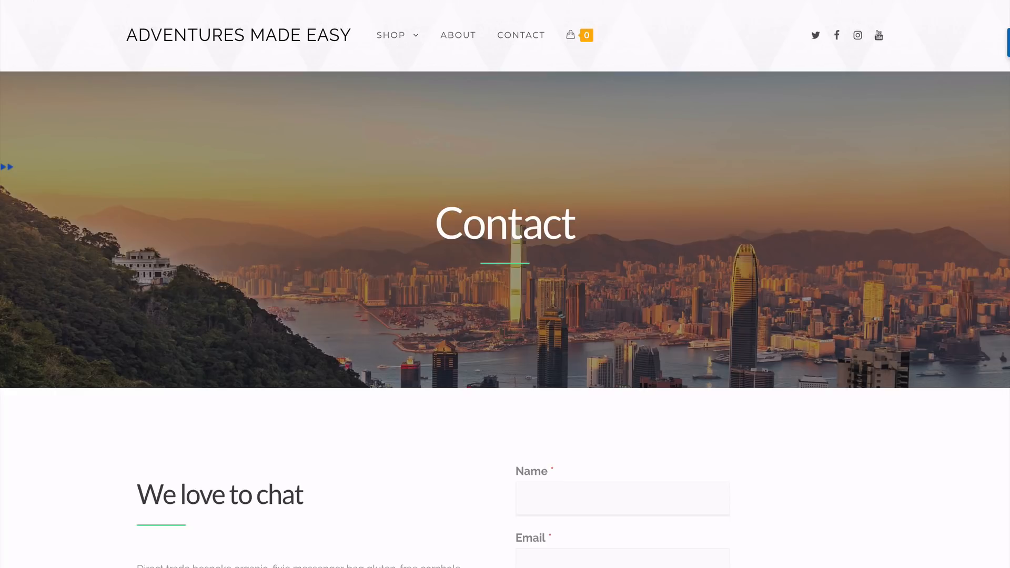
Examine the reference Contact page's hero, contact details, message form and footer on the Adventures Made Easy site
scroll(505, 284, "down", 5)
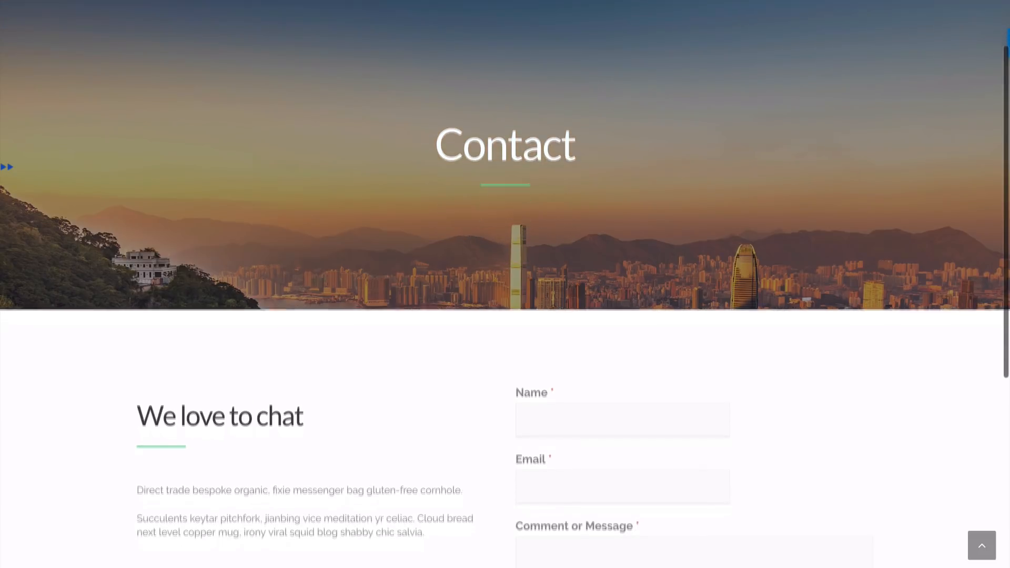
scroll(505, 284, "down", 1)
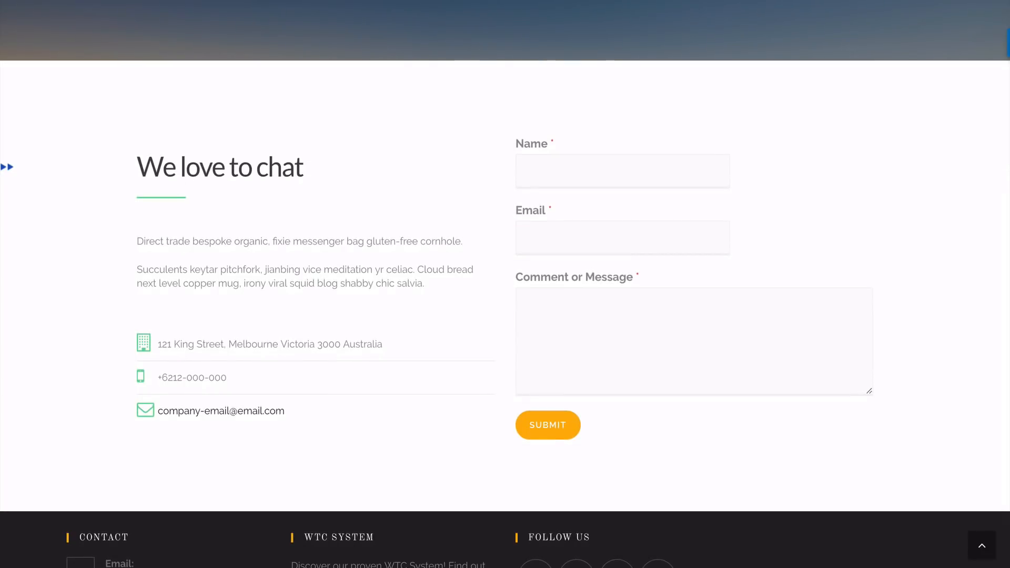
scroll(505, 284, "down", 2)
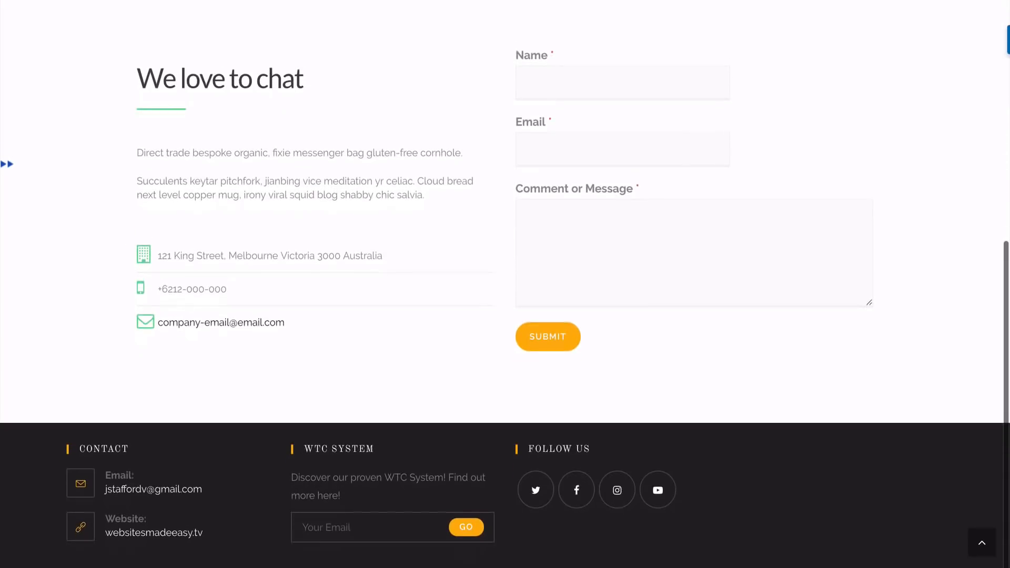
scroll(505, 284, "up", 2)
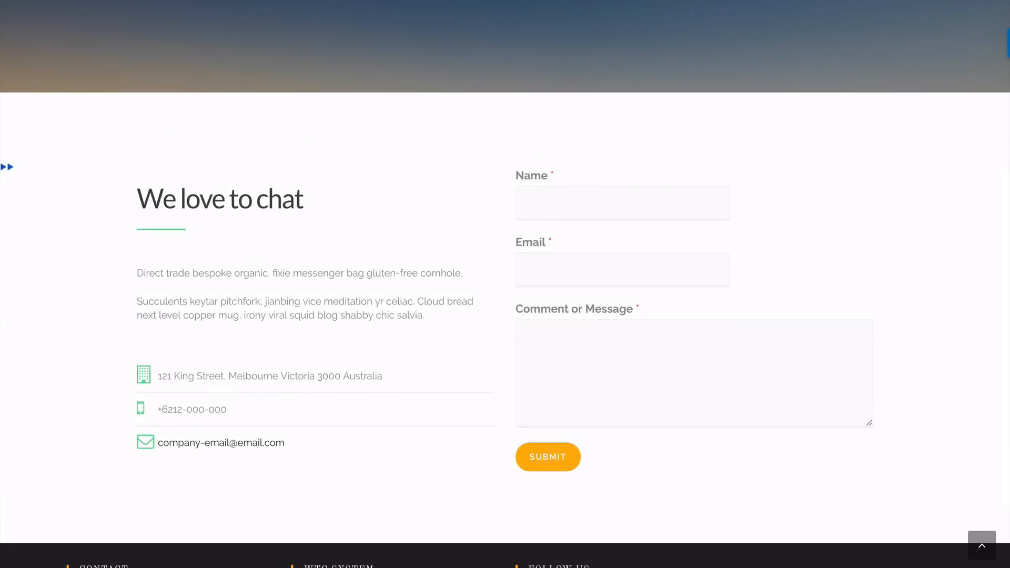
scroll(505, 284, "up", 5)
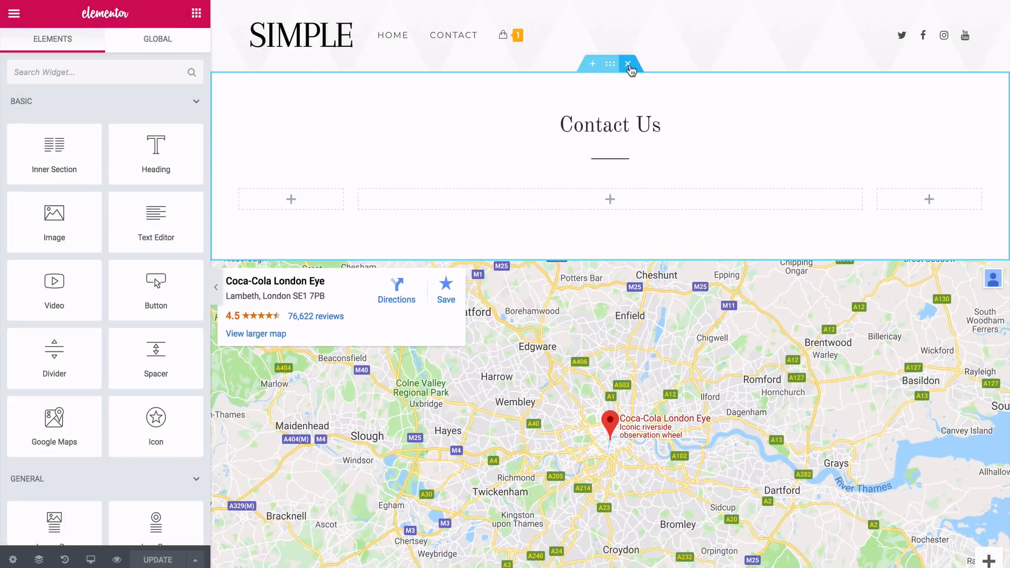
Clear the Contact page's existing sections and insert the saved Interior Design & Architecture > Contact template without its document settings
left_click(627, 64)
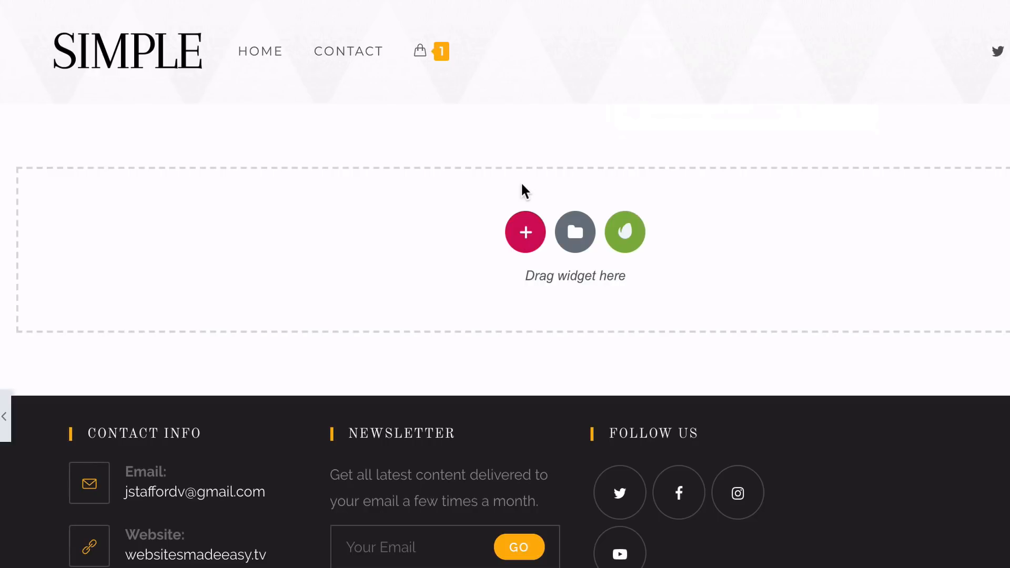
left_click(575, 232)
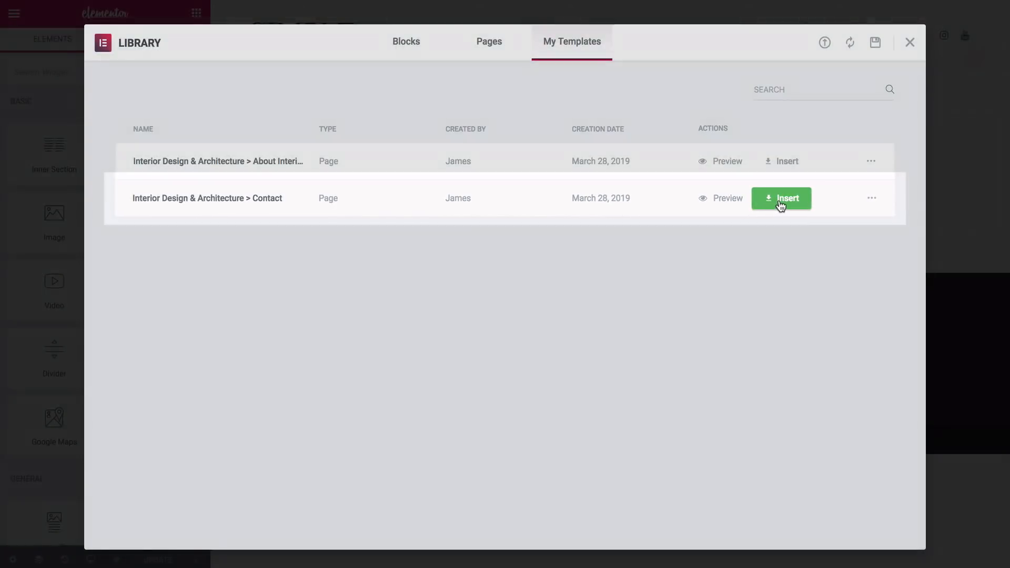
left_click(783, 200)
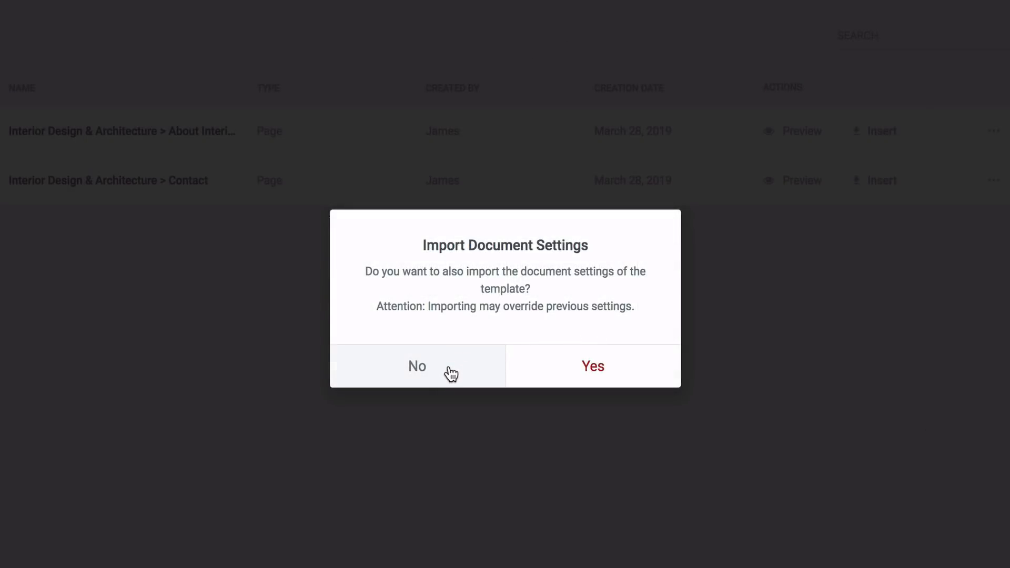
left_click(451, 374)
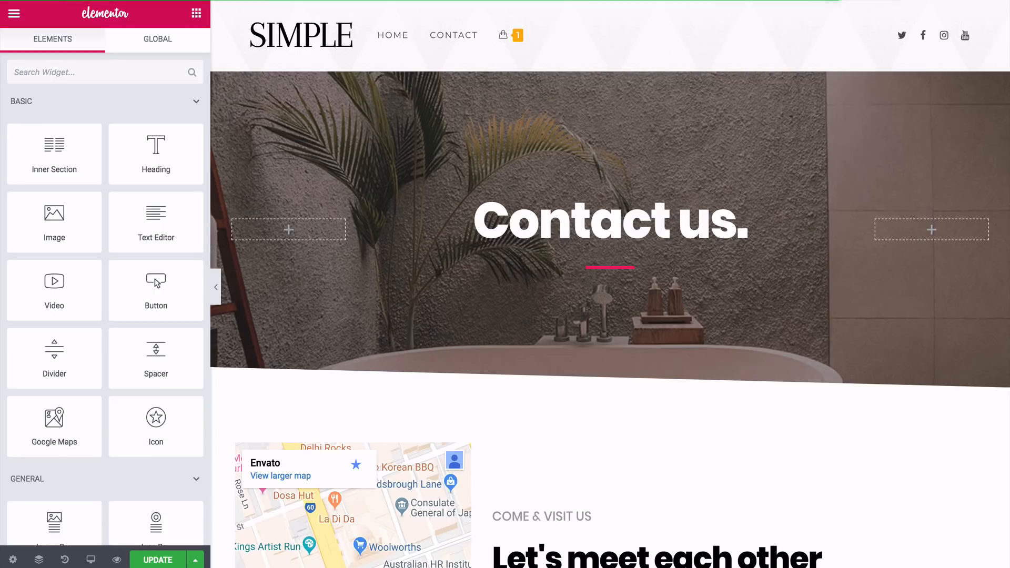
scroll(610, 284, "down", 1)
scroll(610, 284, "down", 6)
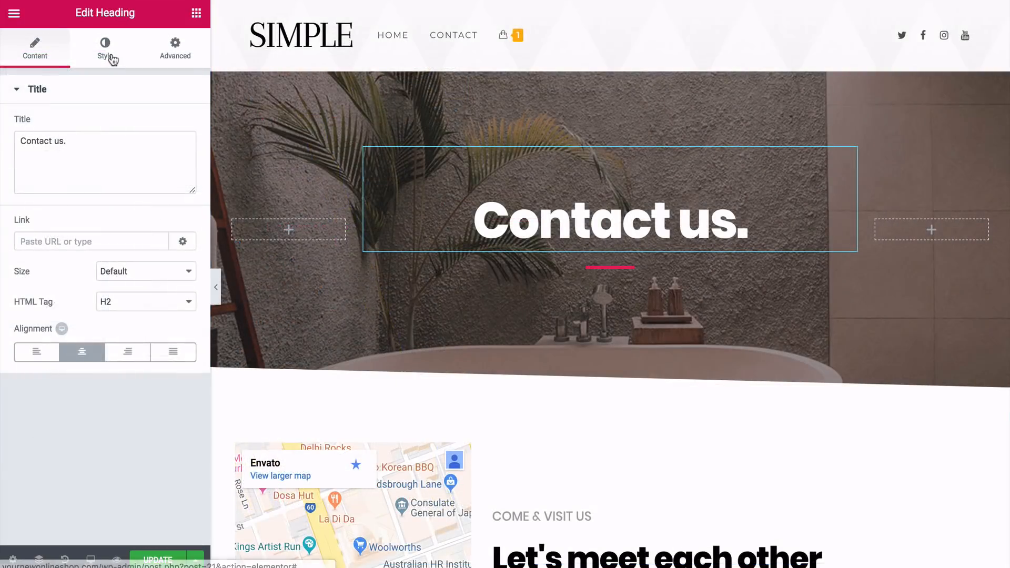
Set the Contact us hero heading's typography to Lato, size 65 px and weight 300
left_click(108, 52)
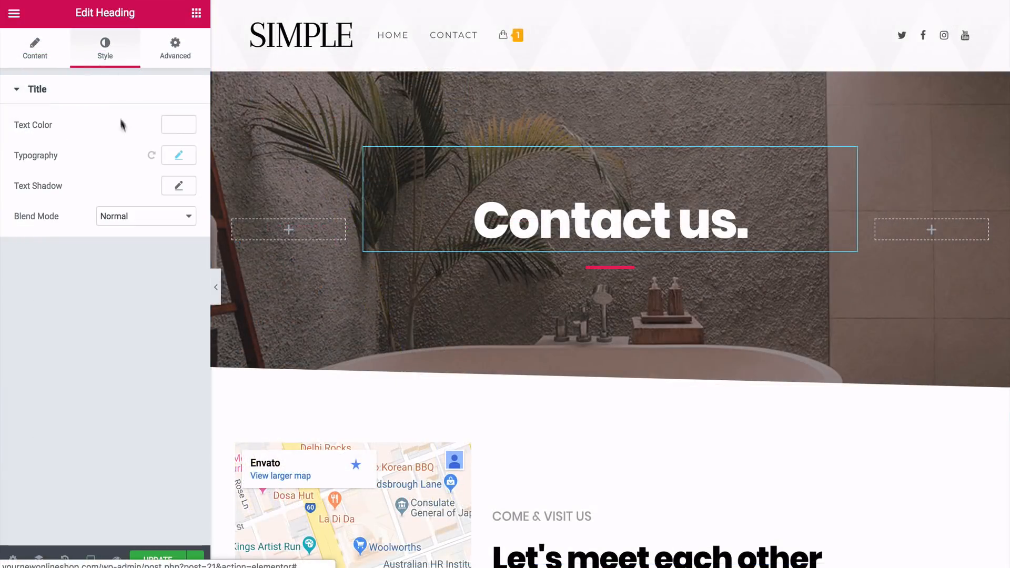
left_click(178, 155)
left_click(155, 202)
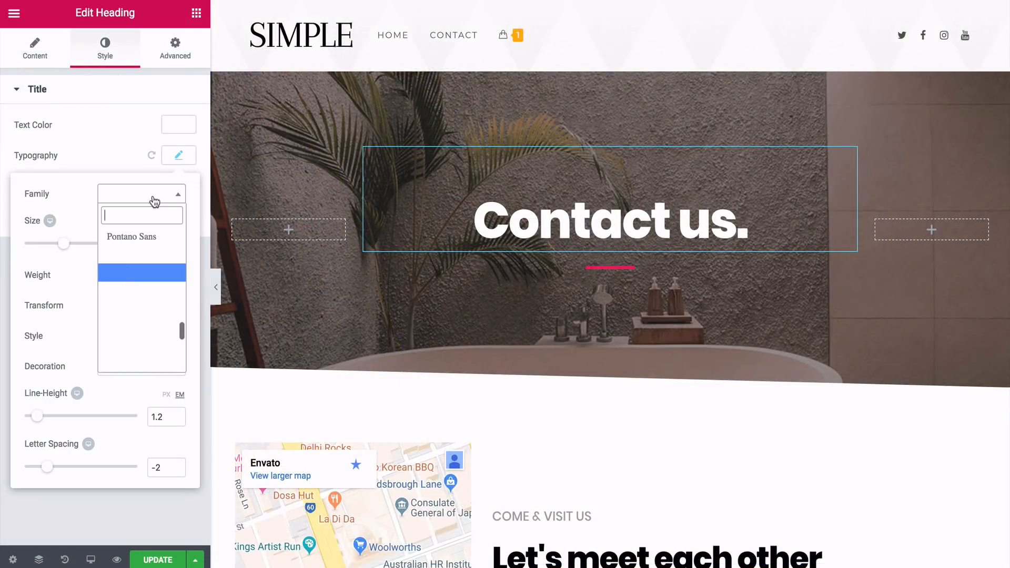
type("lato")
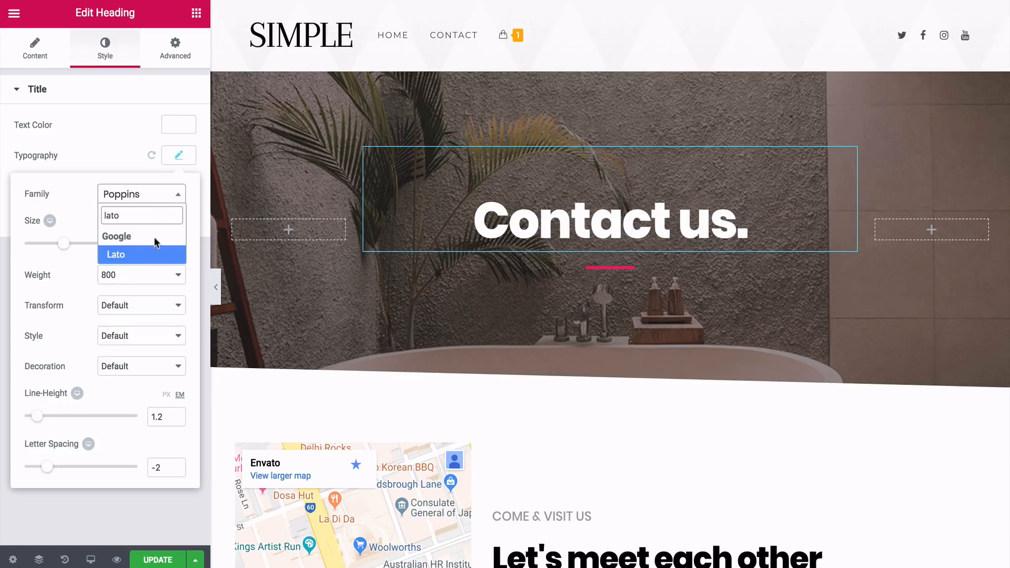
left_click(135, 255)
left_click(130, 278)
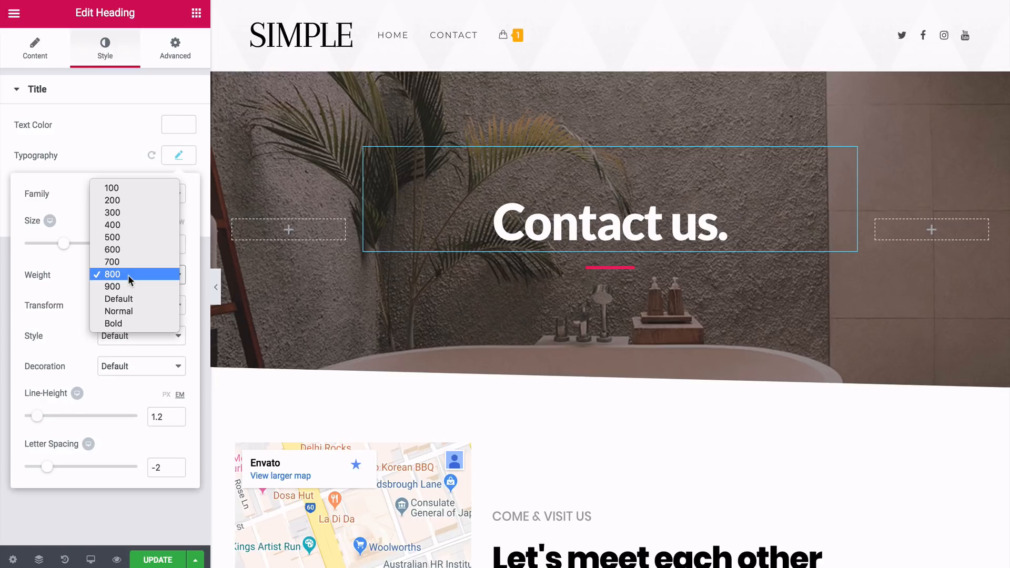
left_click(119, 227)
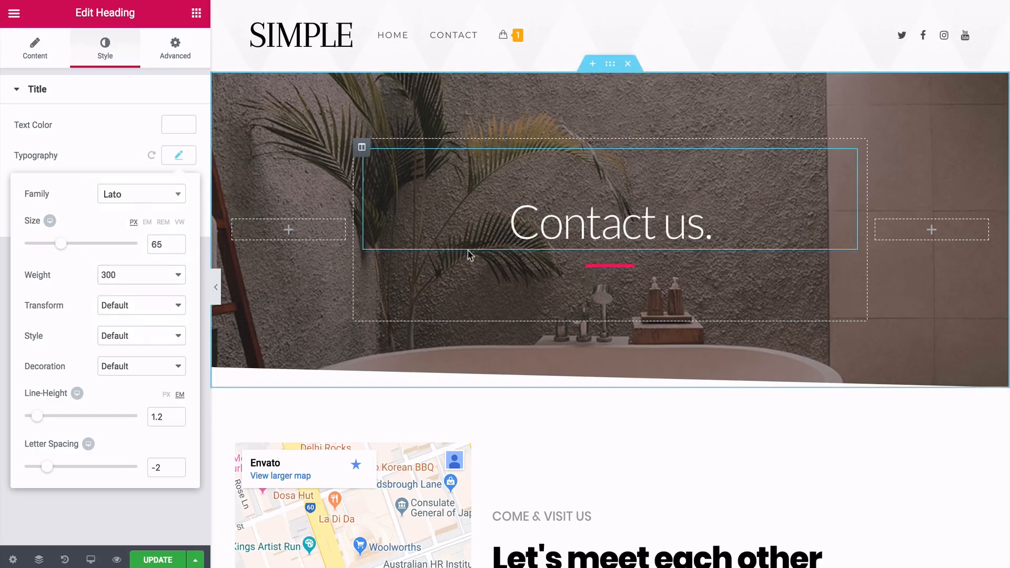
Set the weight of the divider below the Contact us heading to 2
left_click(597, 269)
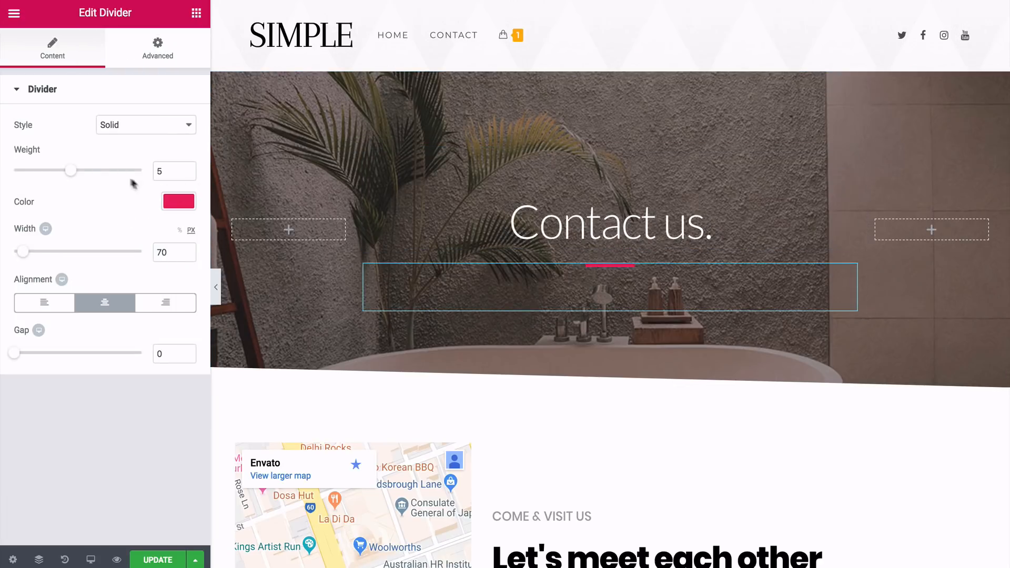
left_click_drag(74, 174, 47, 176)
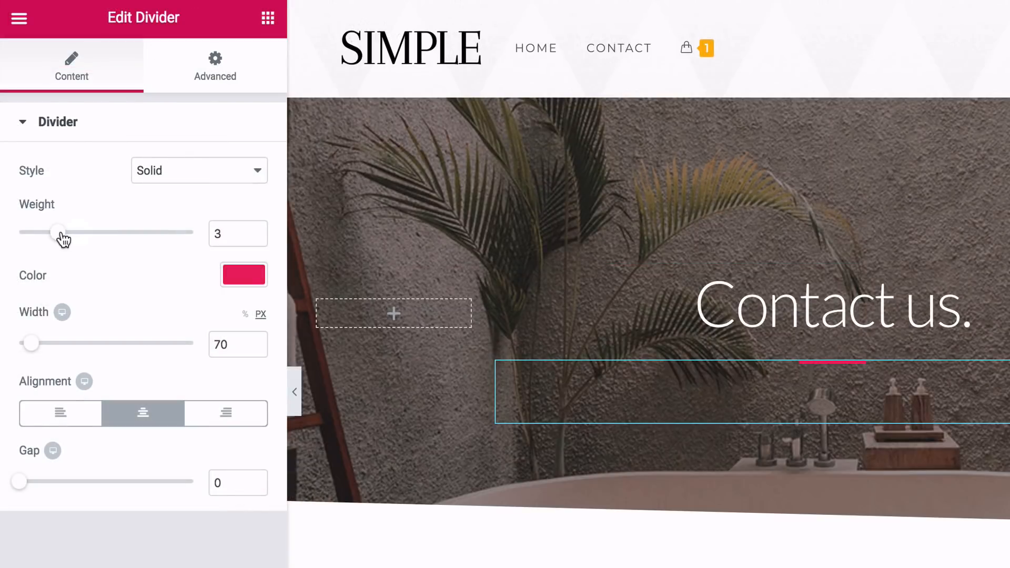
left_click_drag(64, 239, 52, 239)
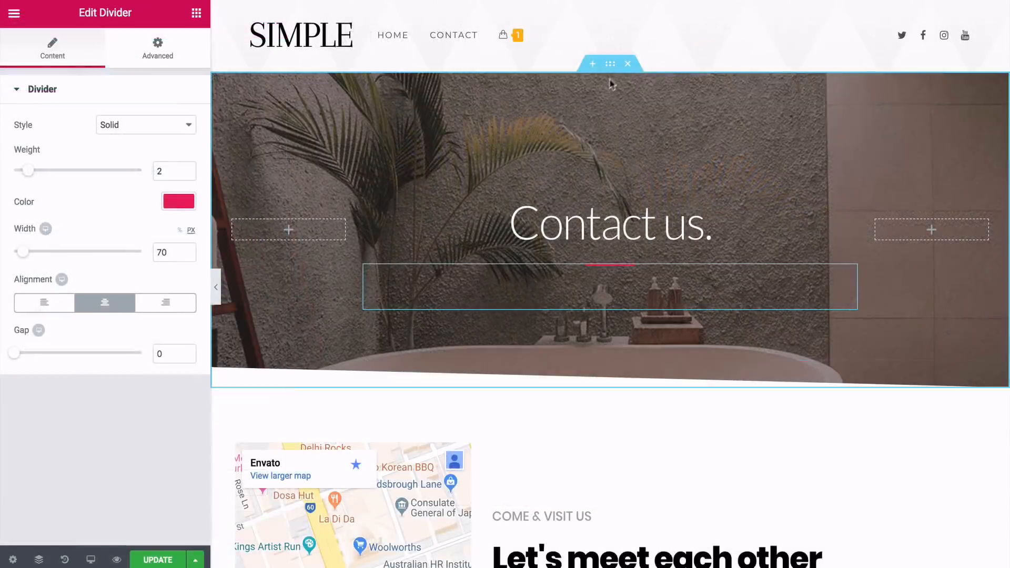
Replace the Contact us hero section's background image with the Hong Kong skyline sunset photo from the media library
left_click(834, 87)
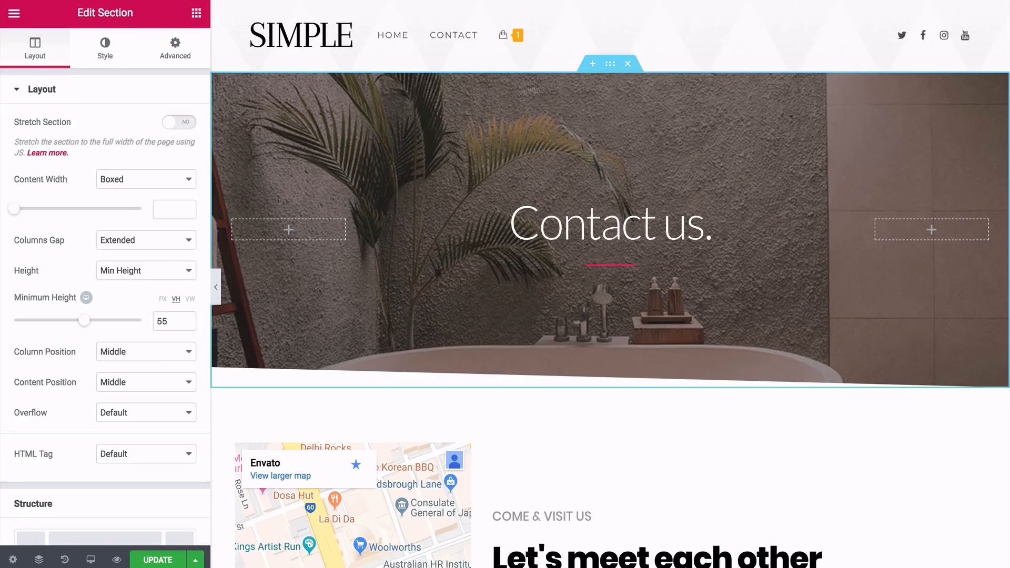
left_click(105, 59)
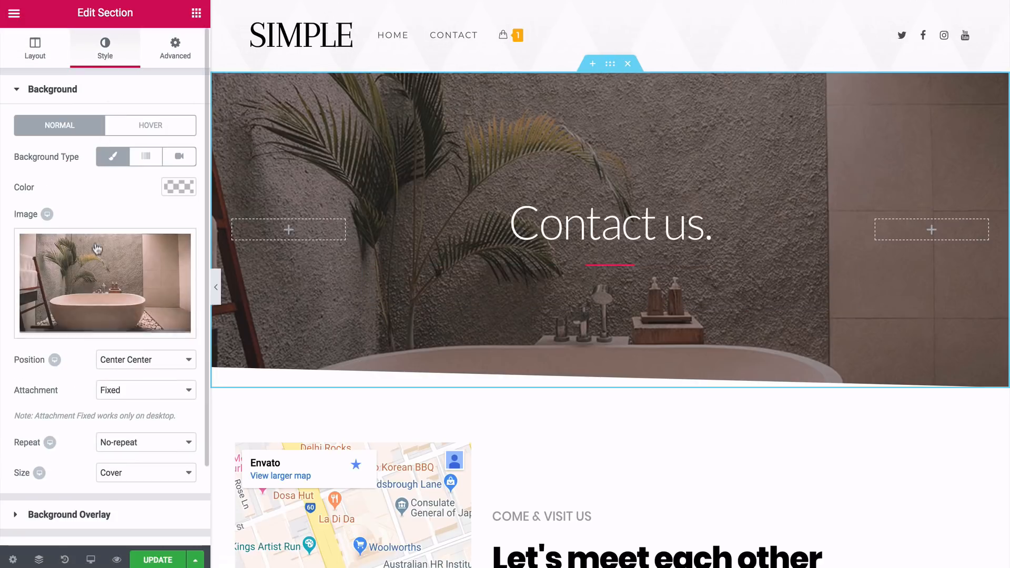
left_click(97, 263)
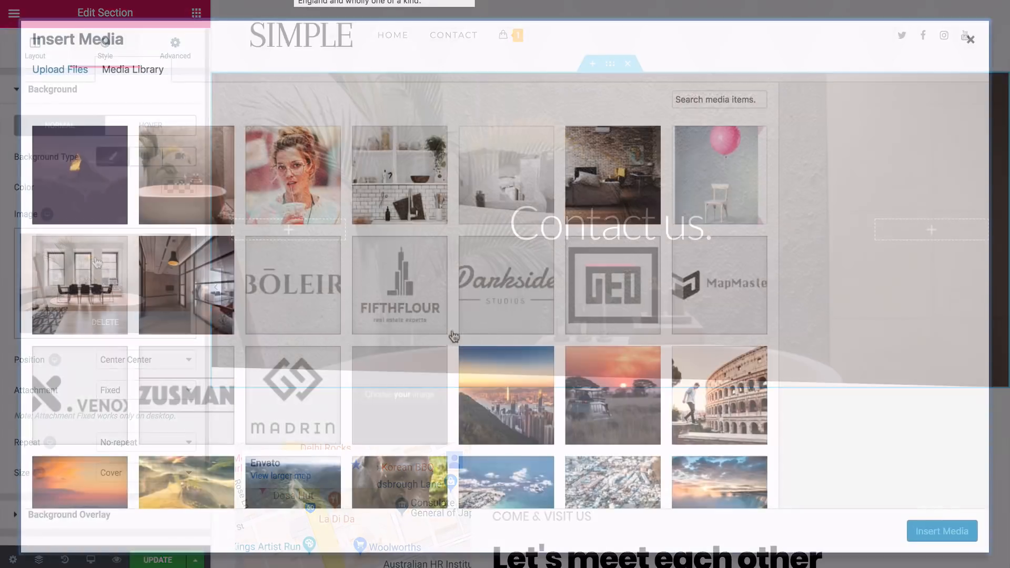
left_click(501, 386)
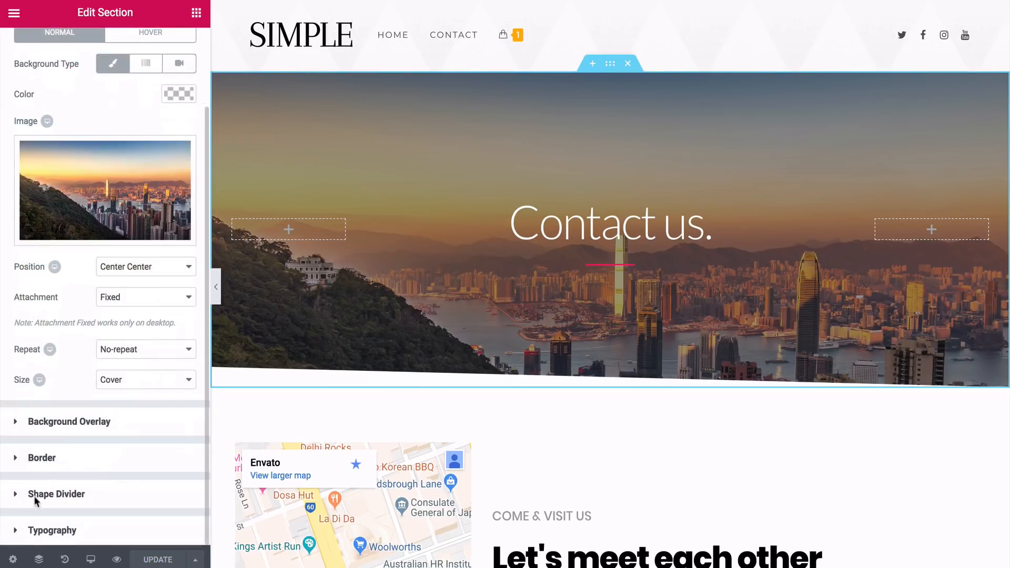
Set the hero section's bottom shape divider to None and update the page
left_click(34, 500)
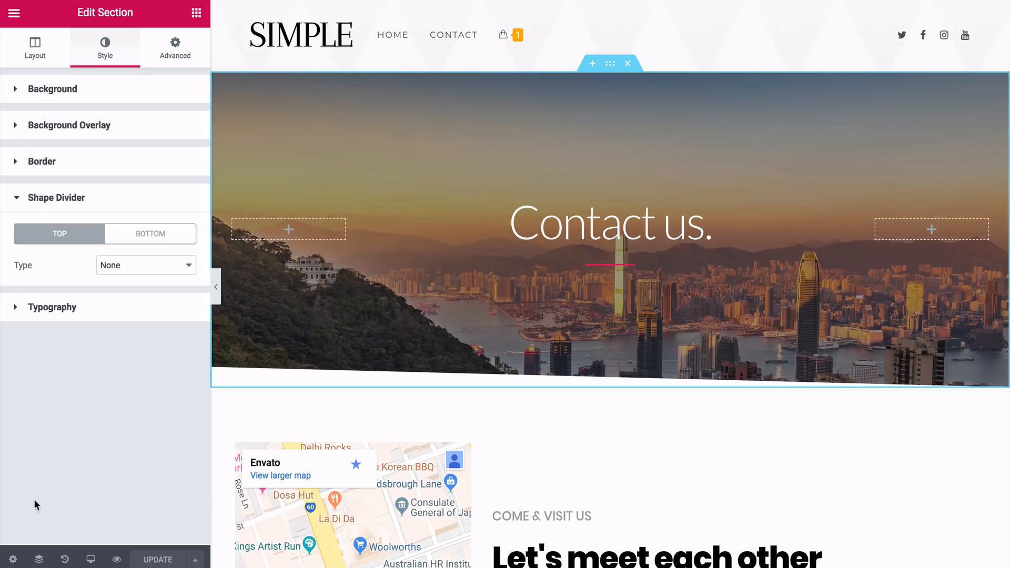
left_click(150, 239)
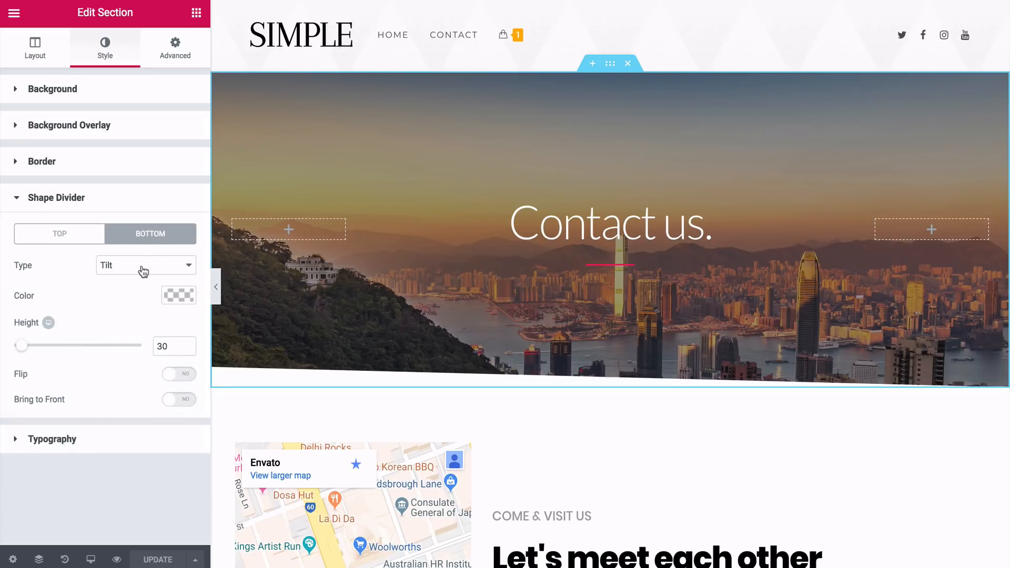
left_click(141, 266)
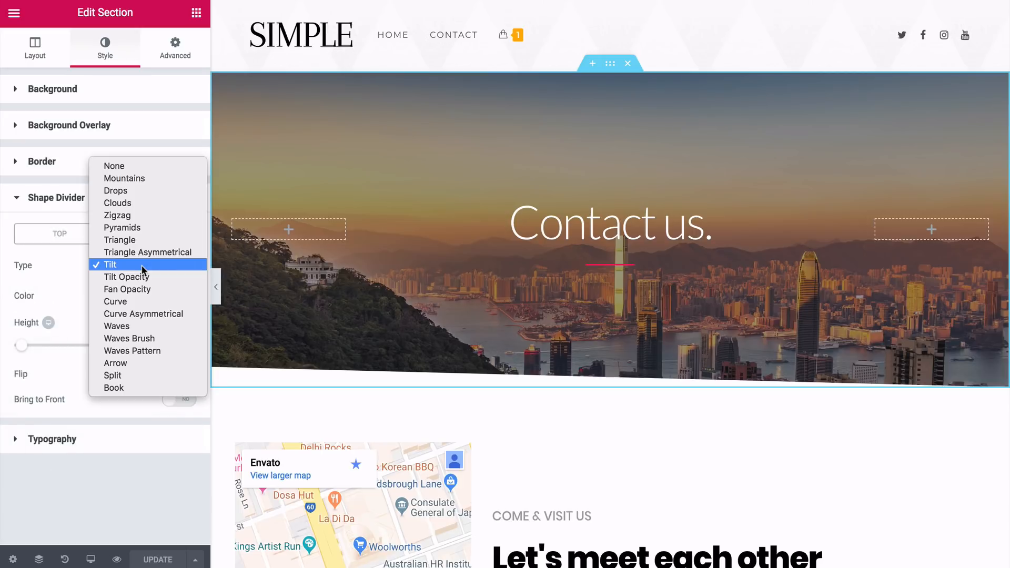
left_click(140, 166)
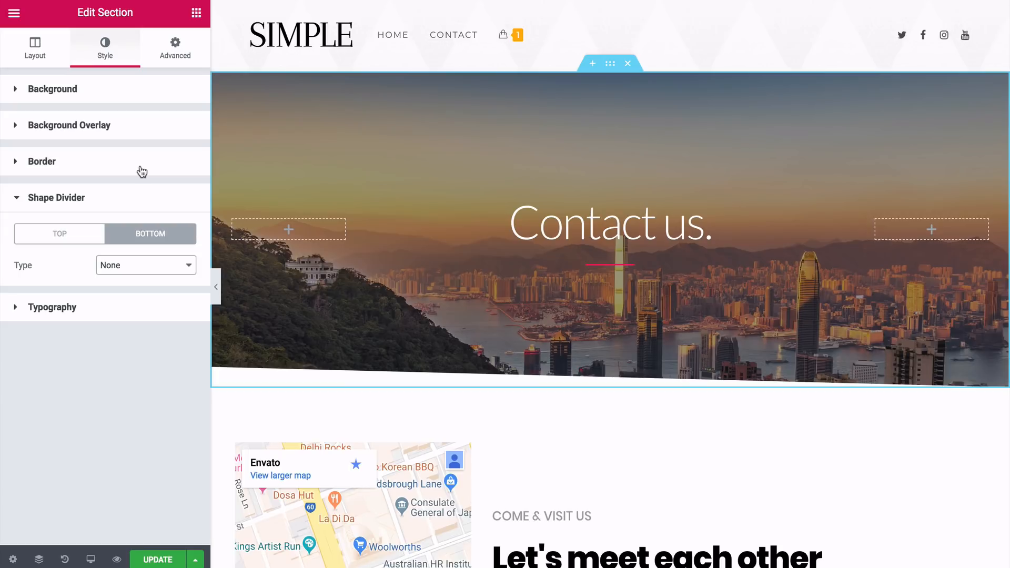
left_click(149, 559)
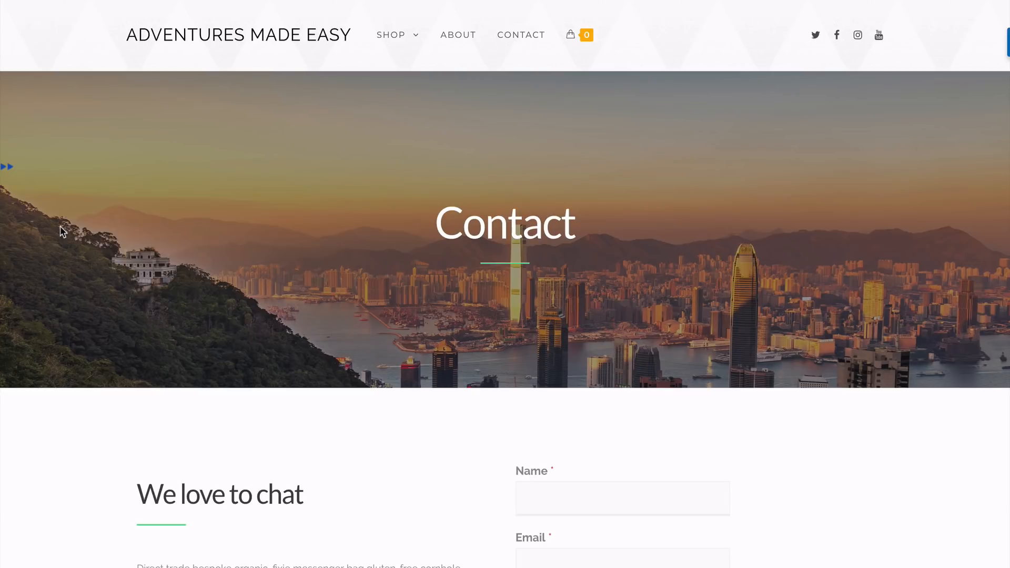
Move the map column to the other side of the contact details and delete its Google Maps widget
scroll(62, 232, "down", 5)
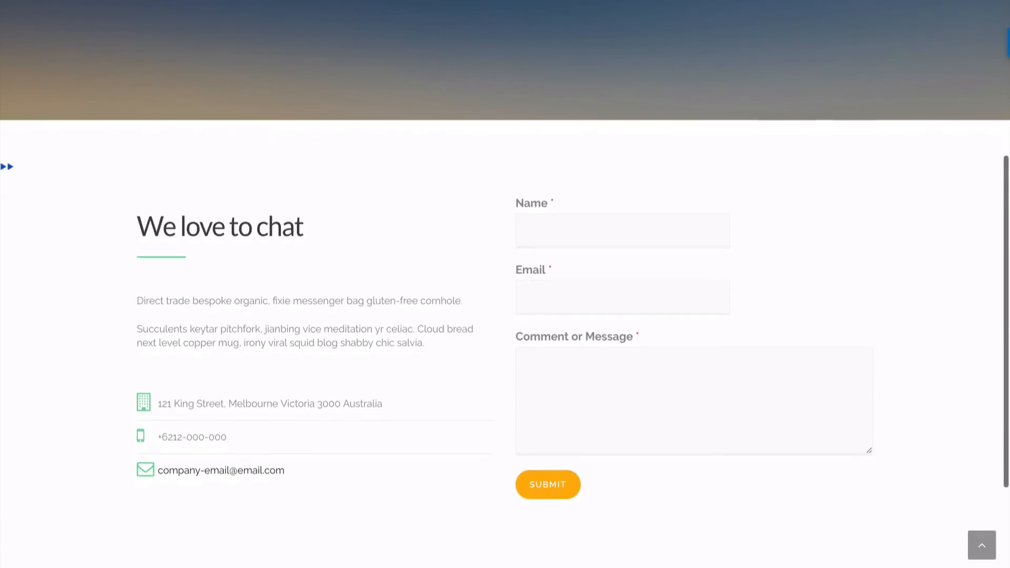
scroll(505, 336, "down", 1)
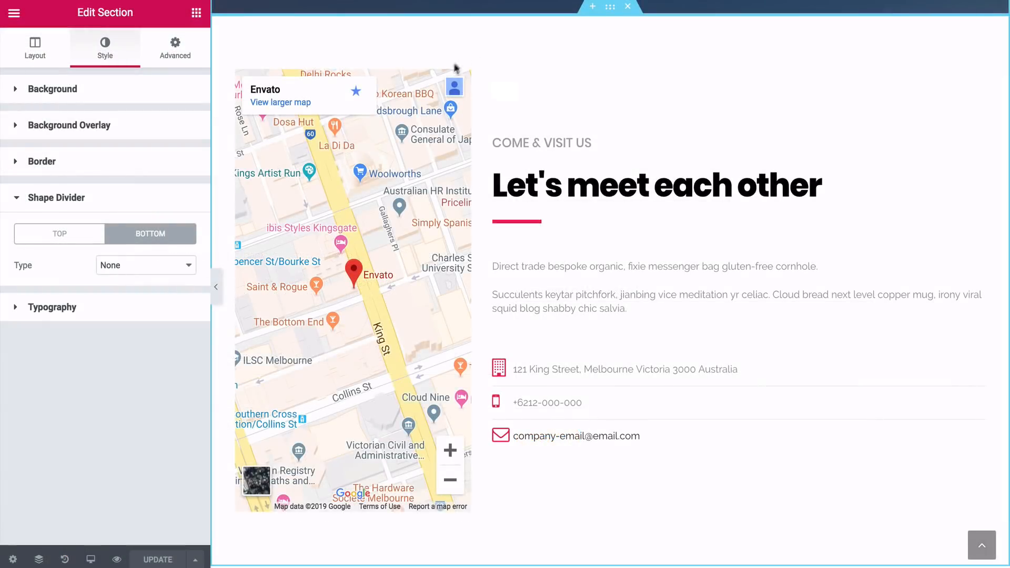
mouse_move(415, 130)
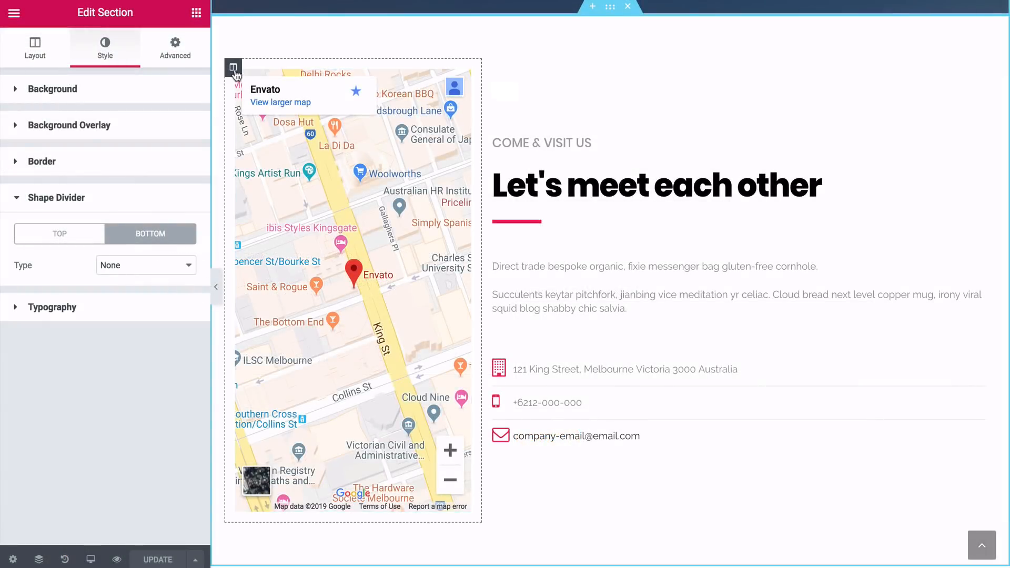
left_click_drag(236, 76, 831, 188)
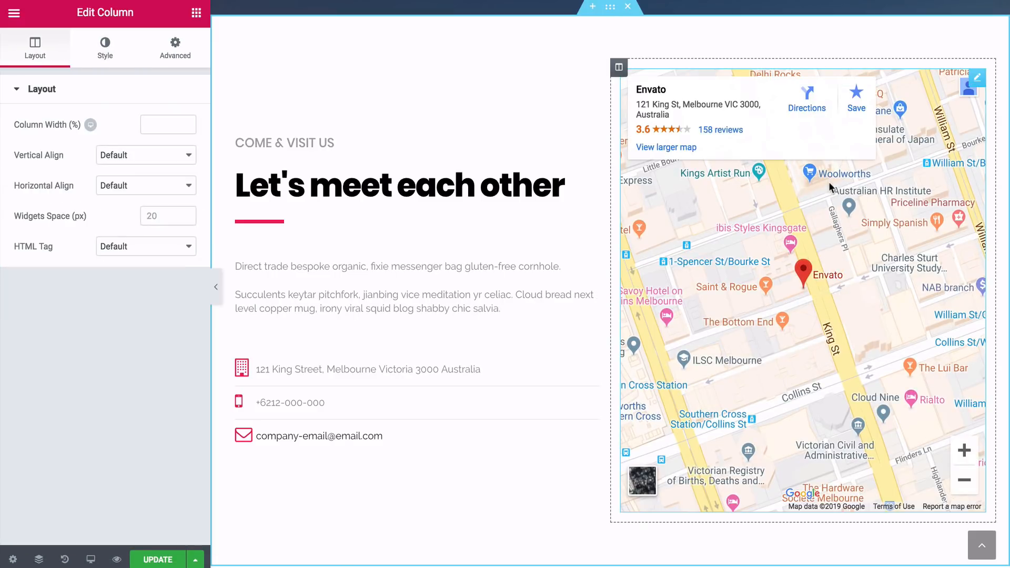
right_click(973, 83)
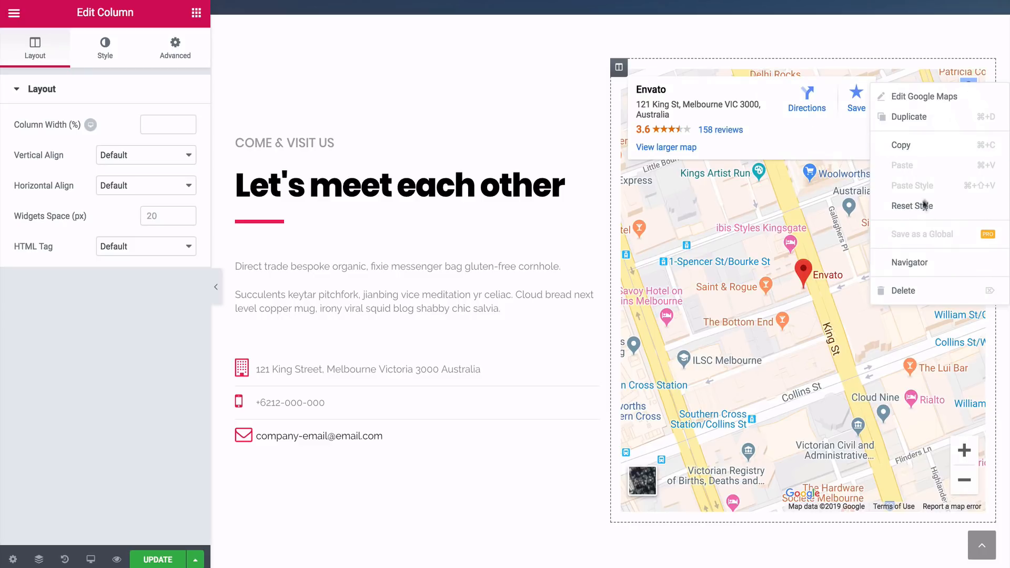
left_click(913, 296)
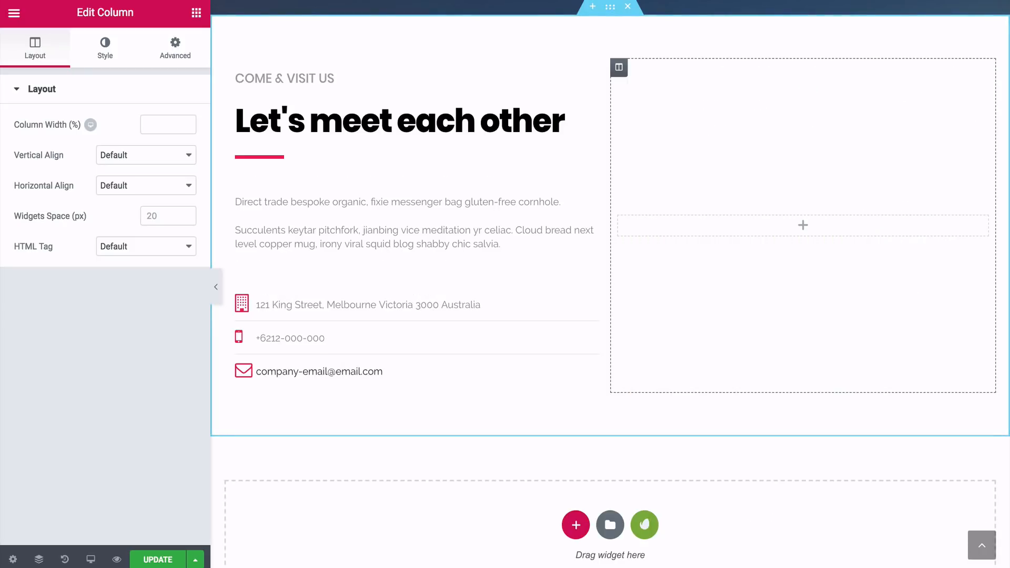
Set the We Love to Chat heading's font weight to 300 and the weight of the divider below it to 2
scroll(608, 515, "up", 1)
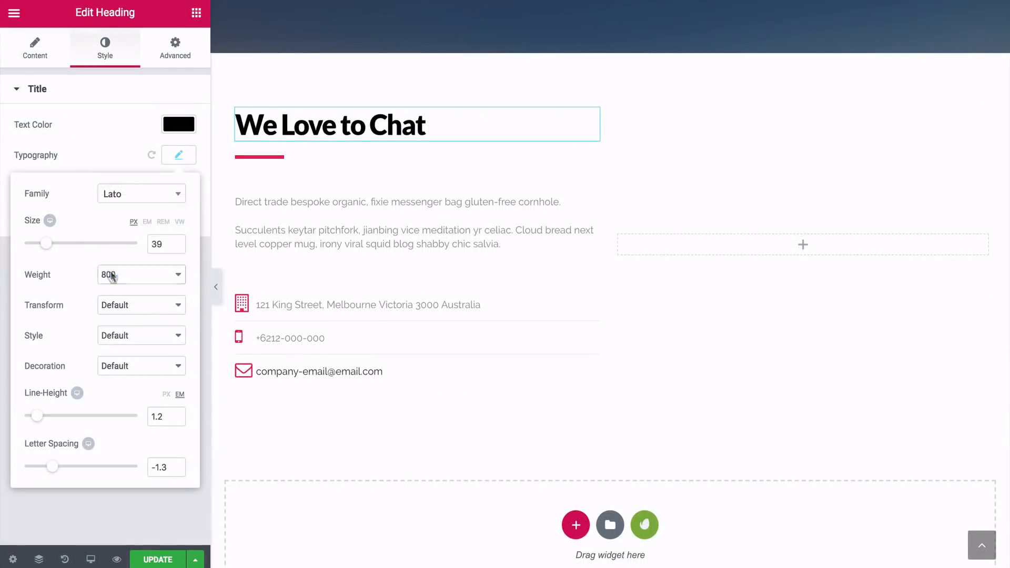
left_click(111, 274)
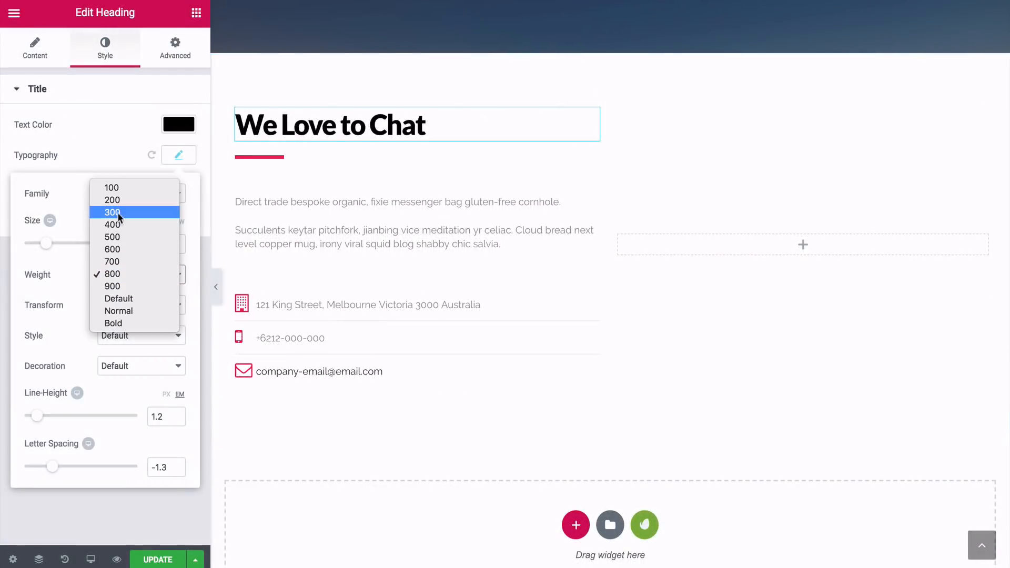
left_click(112, 212)
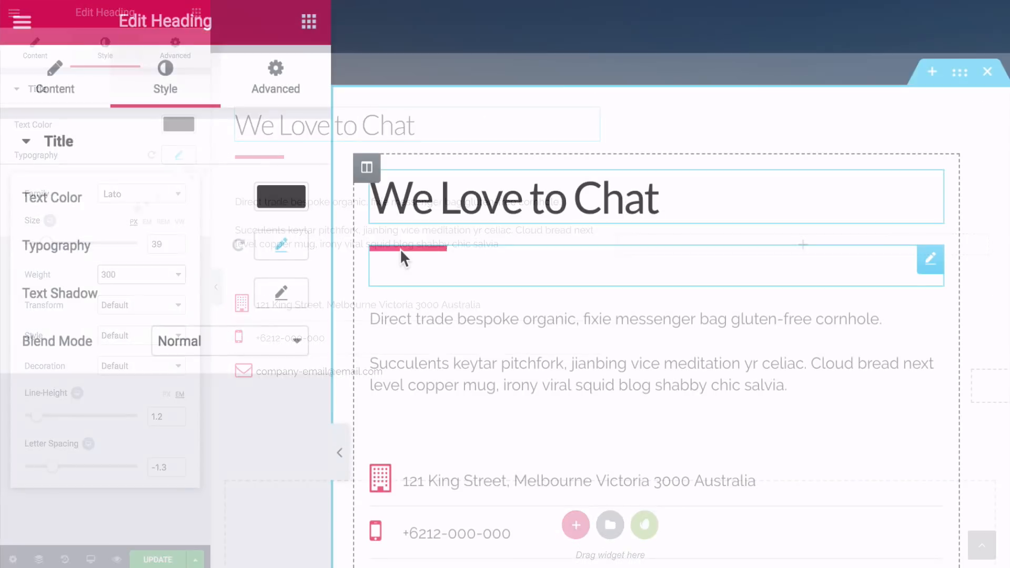
left_click(254, 162)
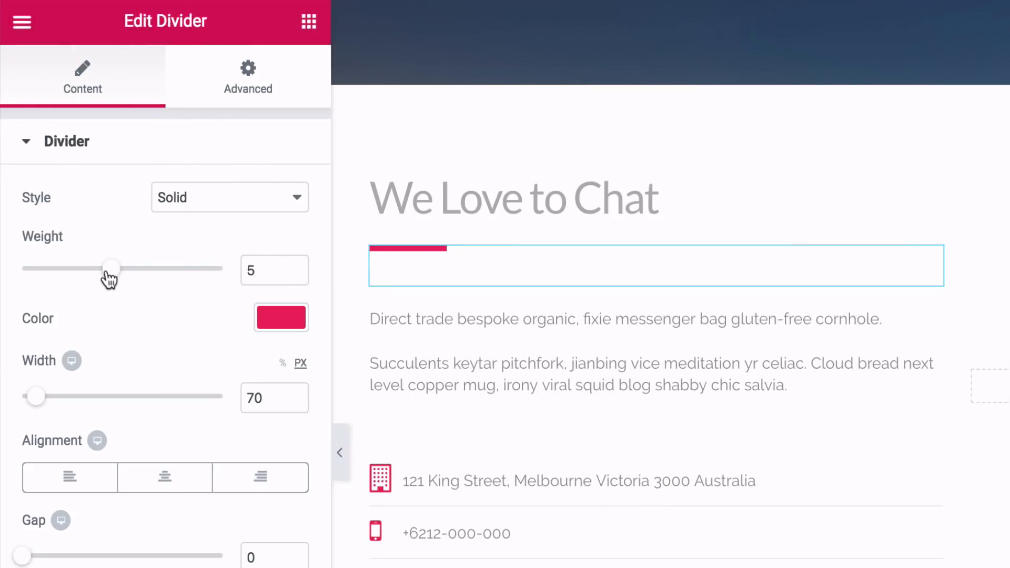
left_click_drag(108, 272, 41, 277)
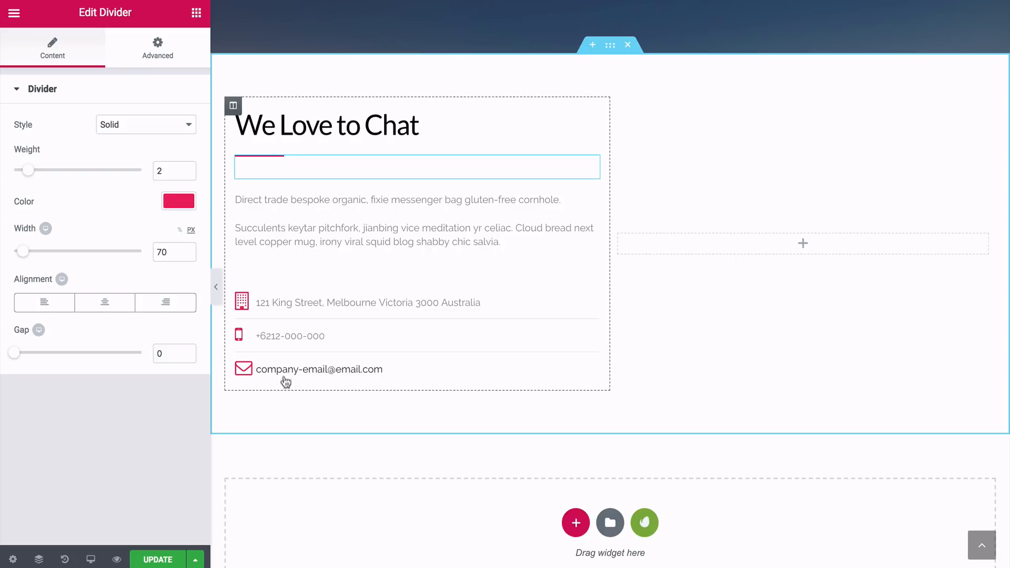
Review the content and style options of the contact details icon list, and update the page
left_click(285, 303)
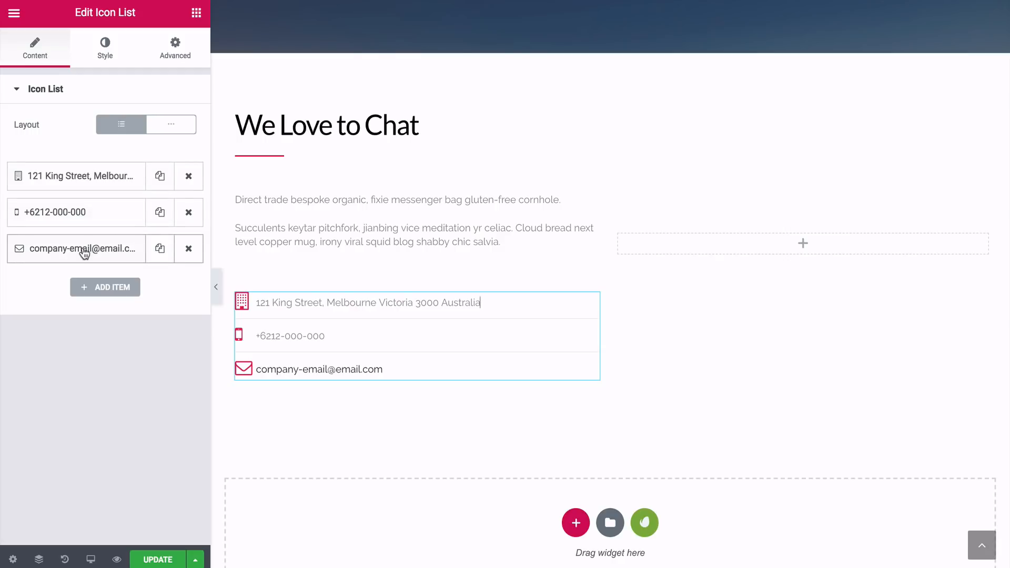
left_click(103, 55)
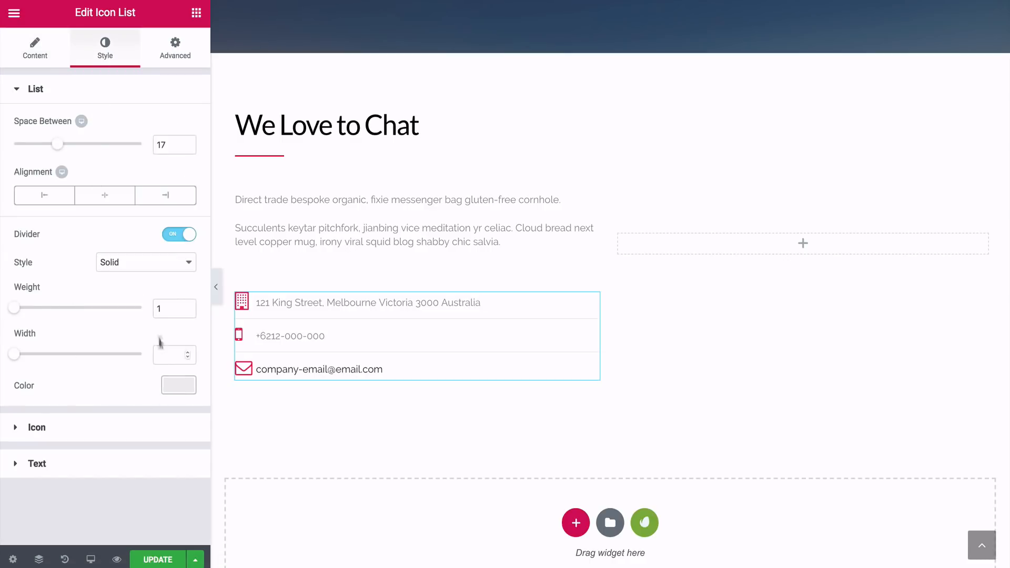
left_click(59, 429)
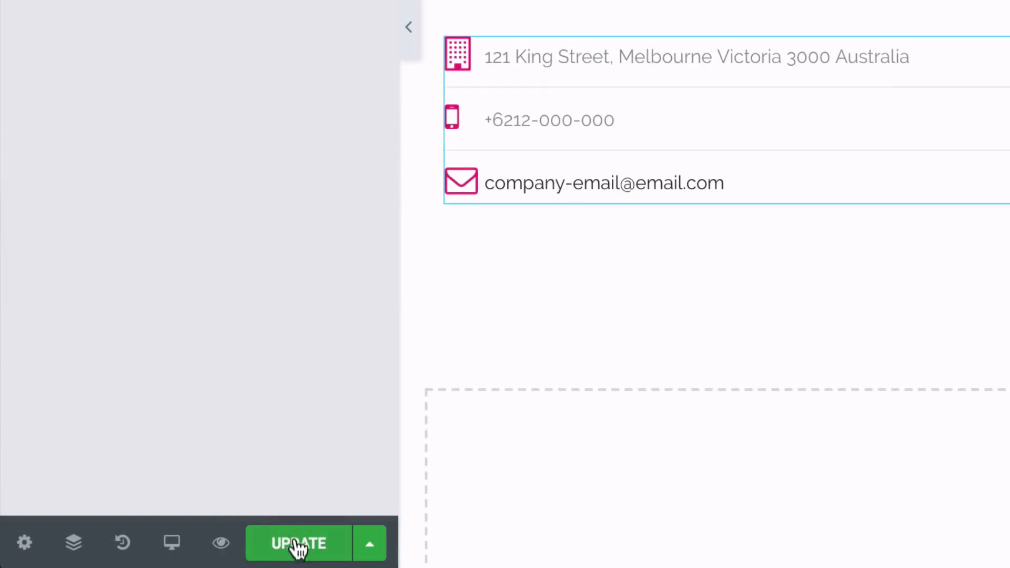
left_click(158, 560)
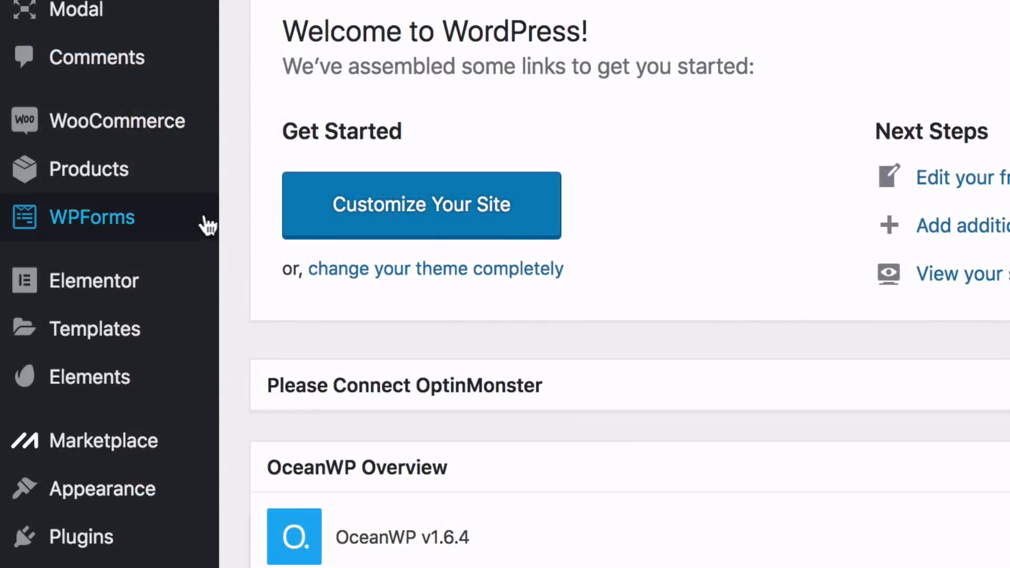
Create a new WPForms form named Contact from the Simple Contact Form template in the WordPress dashboard
mouse_move(101, 345)
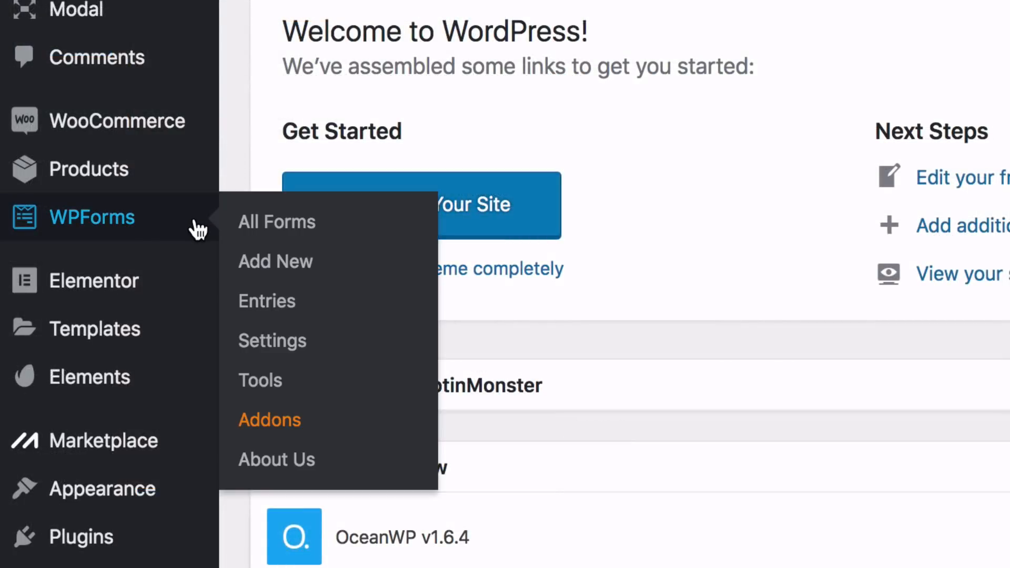
left_click(262, 232)
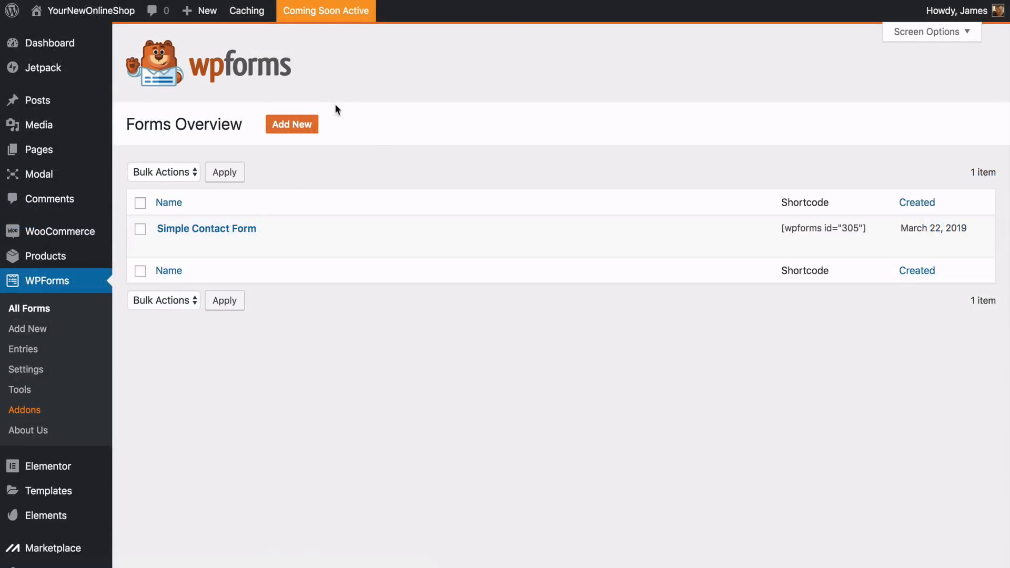
left_click(292, 126)
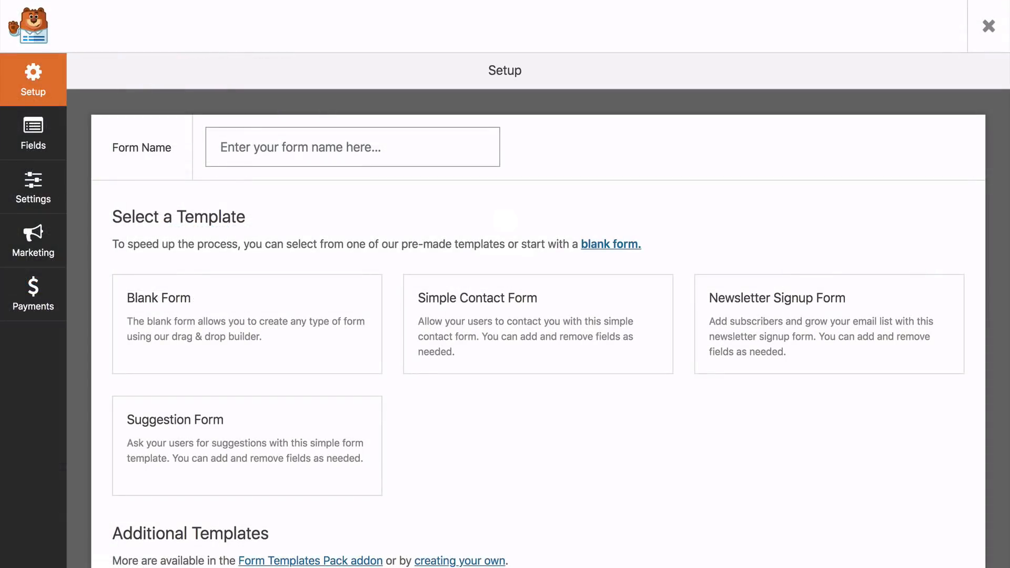
type("Contact")
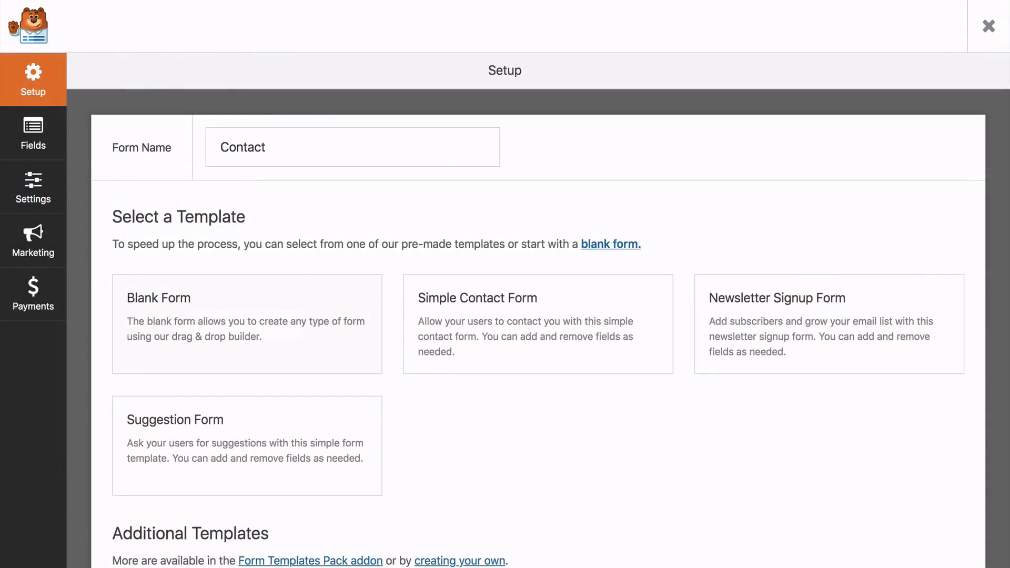
left_click(500, 322)
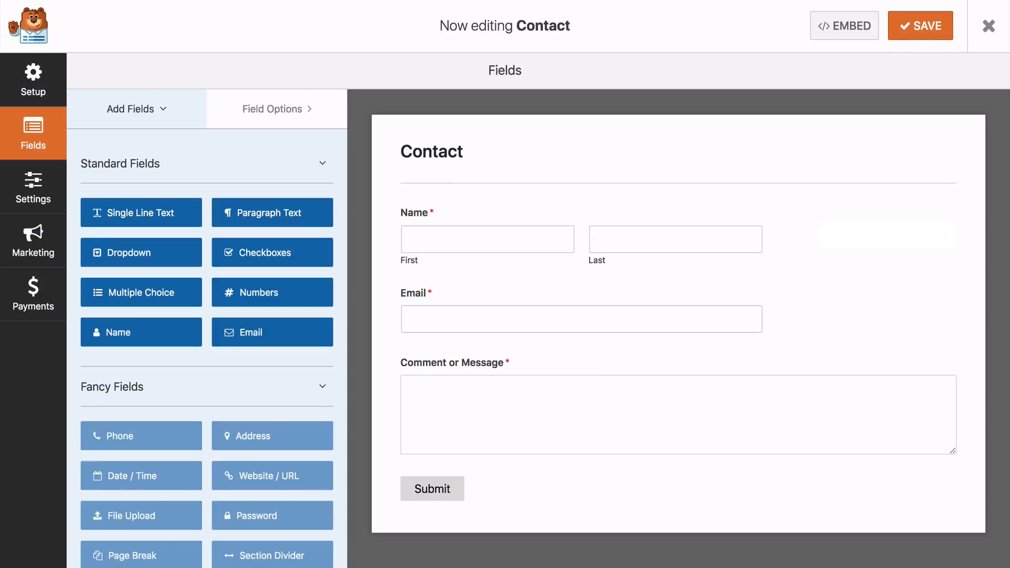
Set the format of the Contact form's Name field to Simple
left_click(417, 240)
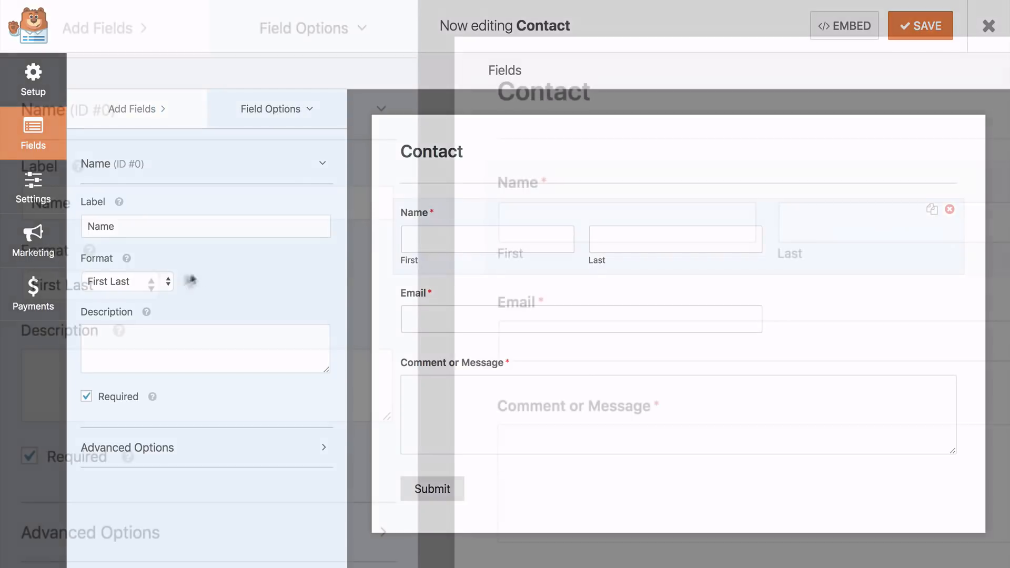
left_click(165, 280)
left_click(125, 271)
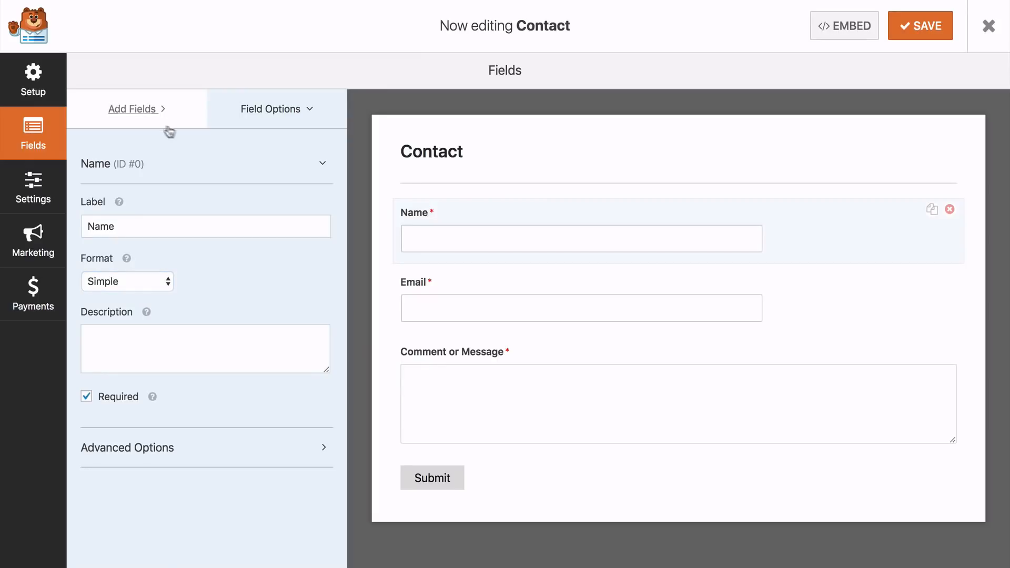
Look through the Contact form's available fields, template setup and general settings, and open its confirmation settings
left_click(131, 110)
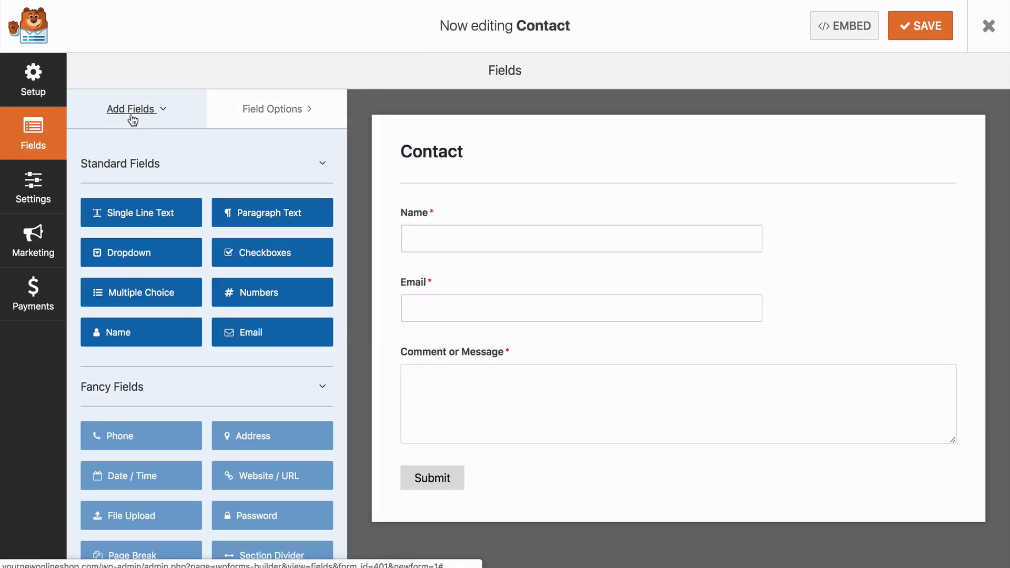
left_click(24, 93)
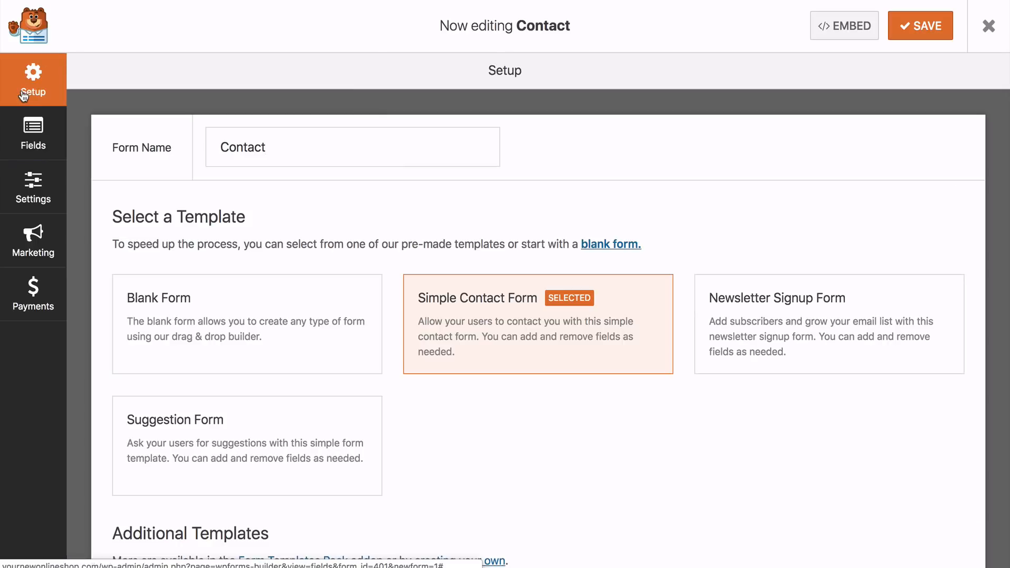
left_click(29, 141)
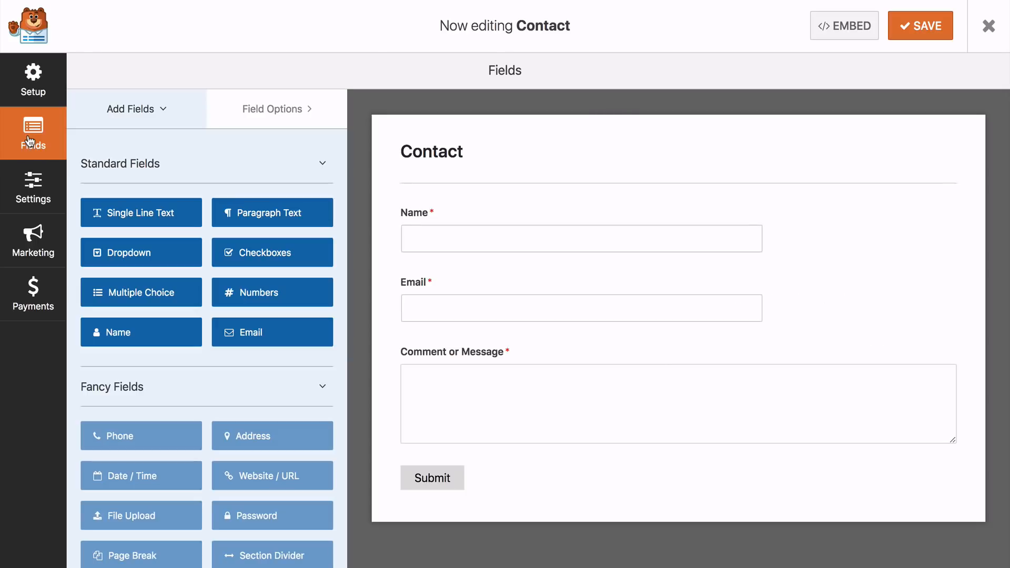
left_click(33, 196)
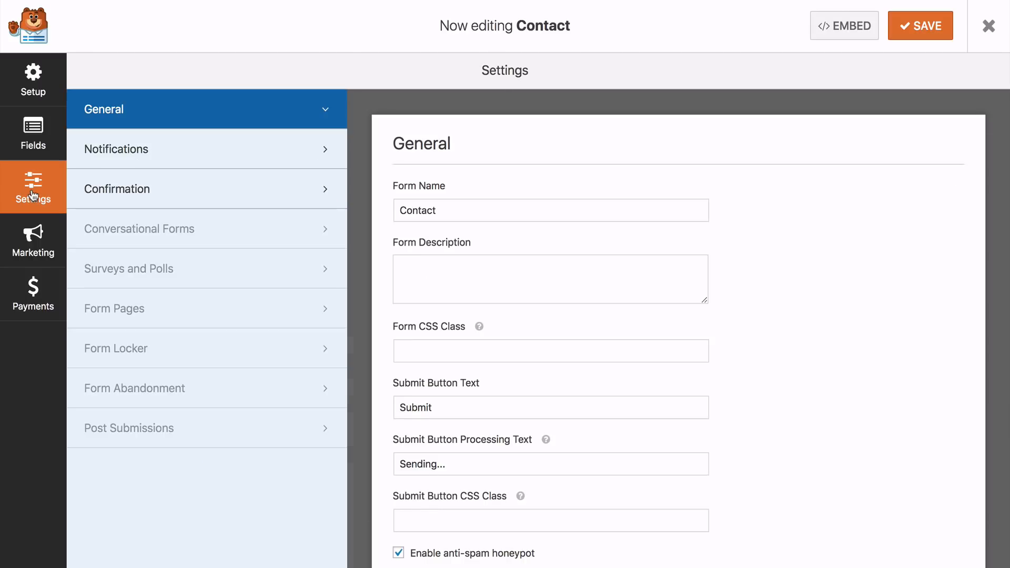
left_click(148, 194)
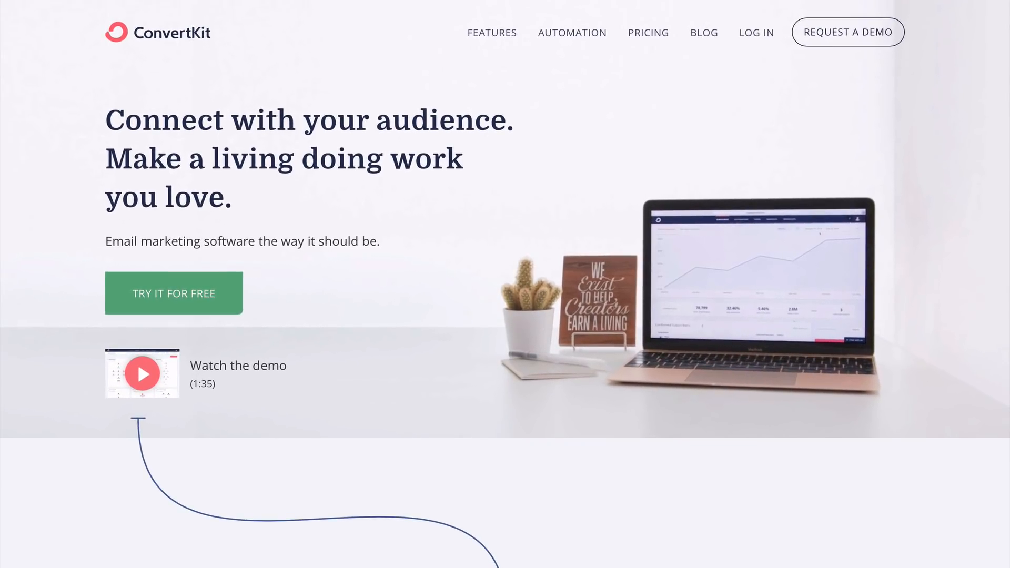
Look through the ConvertKit homepage, reading its sections on email forms, subscriber tags and segments, and automated emails
scroll(505, 284, "down", 5)
scroll(505, 284, "down", 5)
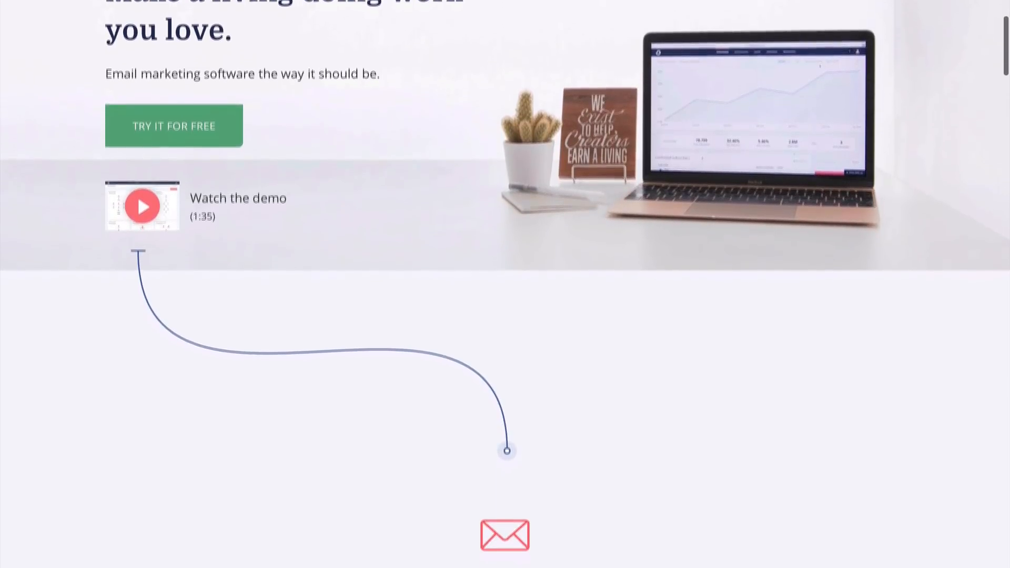
scroll(505, 284, "down", 4)
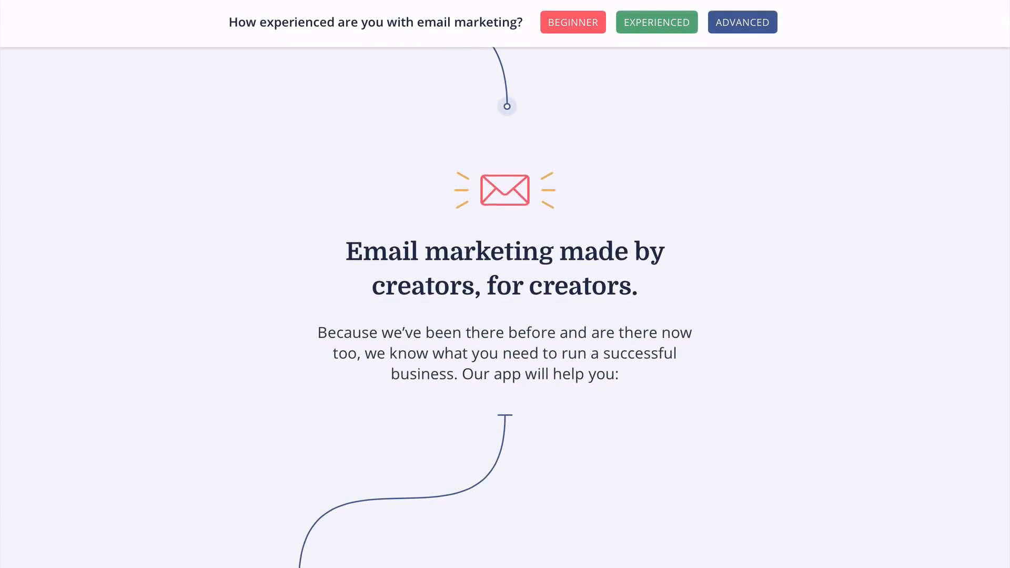
scroll(504, 284, "down", 3)
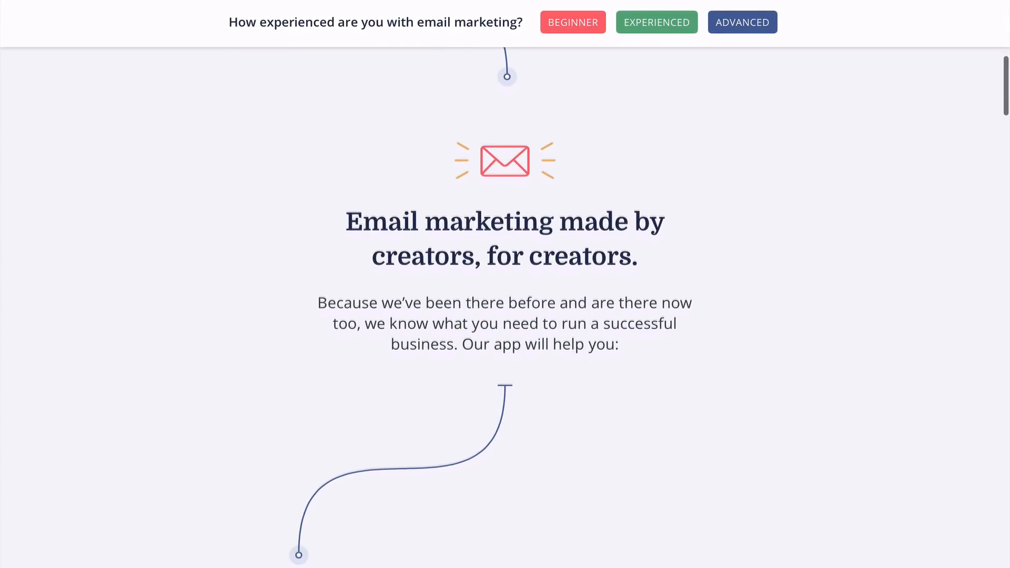
scroll(505, 284, "down", 3)
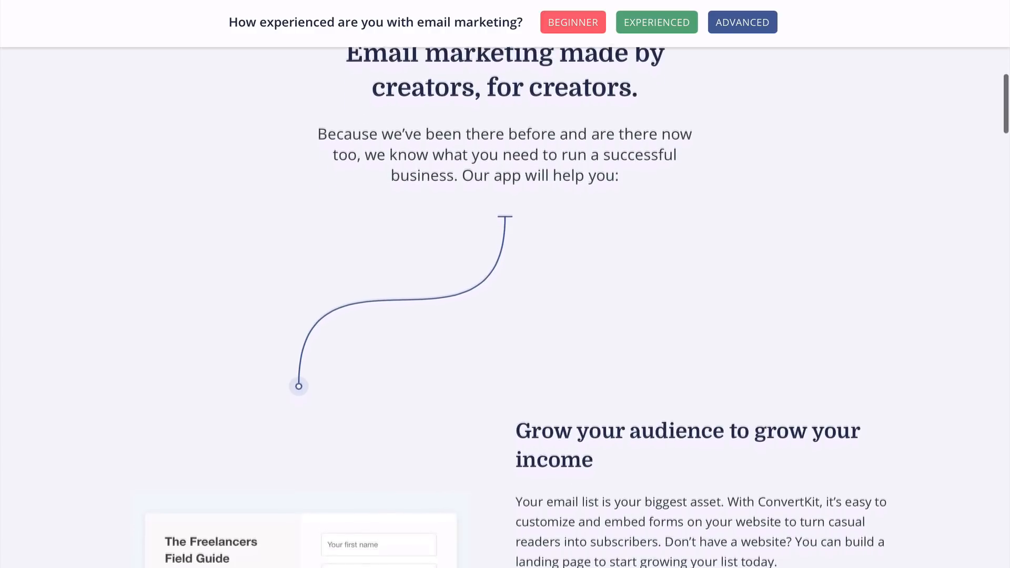
scroll(505, 284, "down", 3)
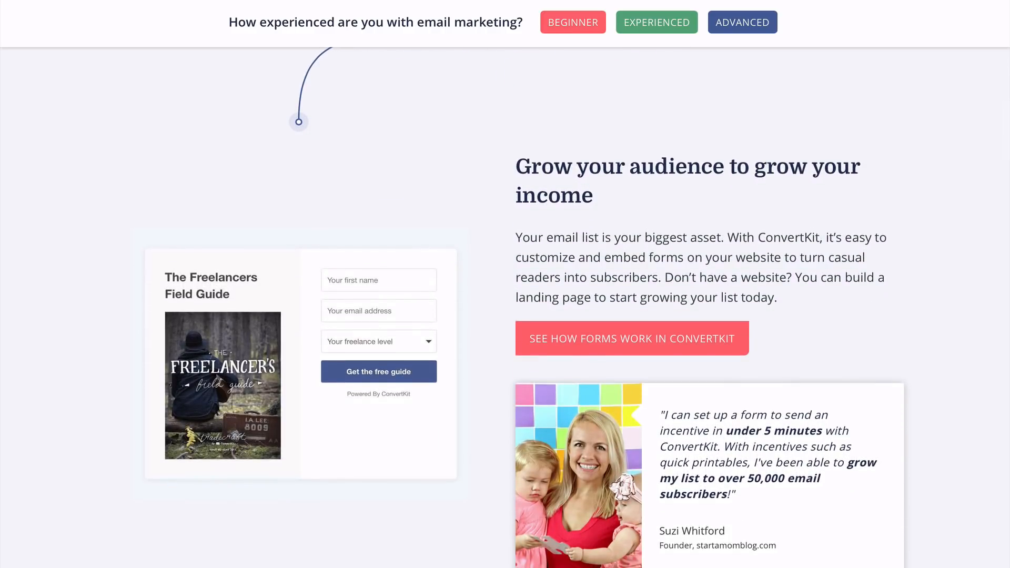
scroll(505, 284, "down", 3)
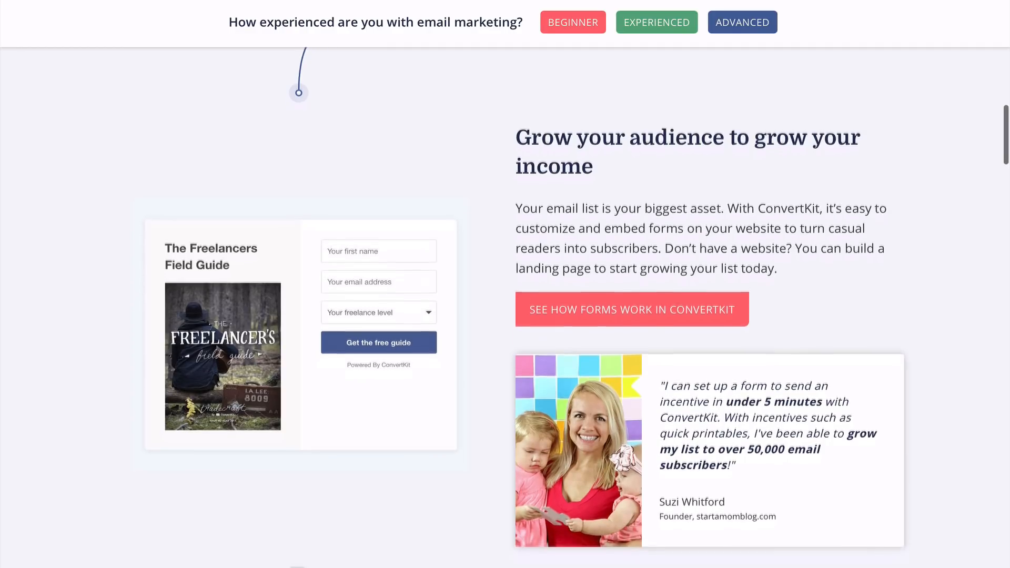
scroll(505, 284, "down", 3)
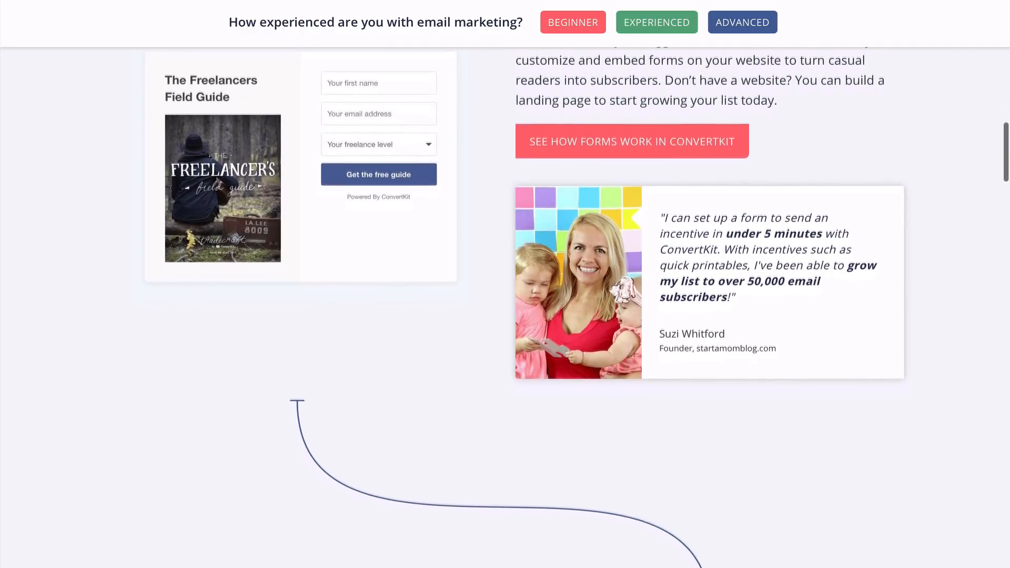
scroll(505, 284, "down", 5)
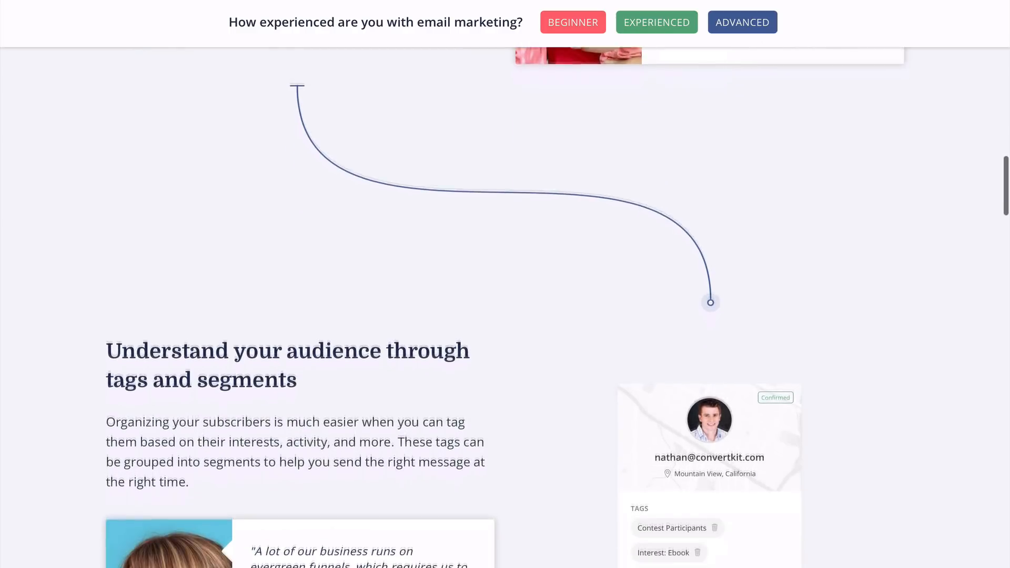
scroll(505, 284, "down", 3)
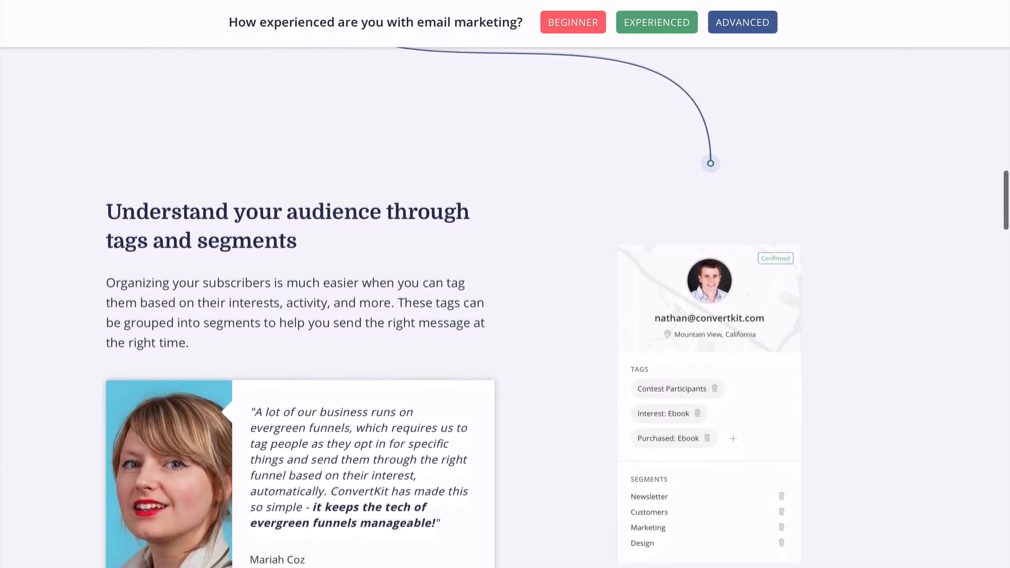
scroll(505, 284, "down", 8)
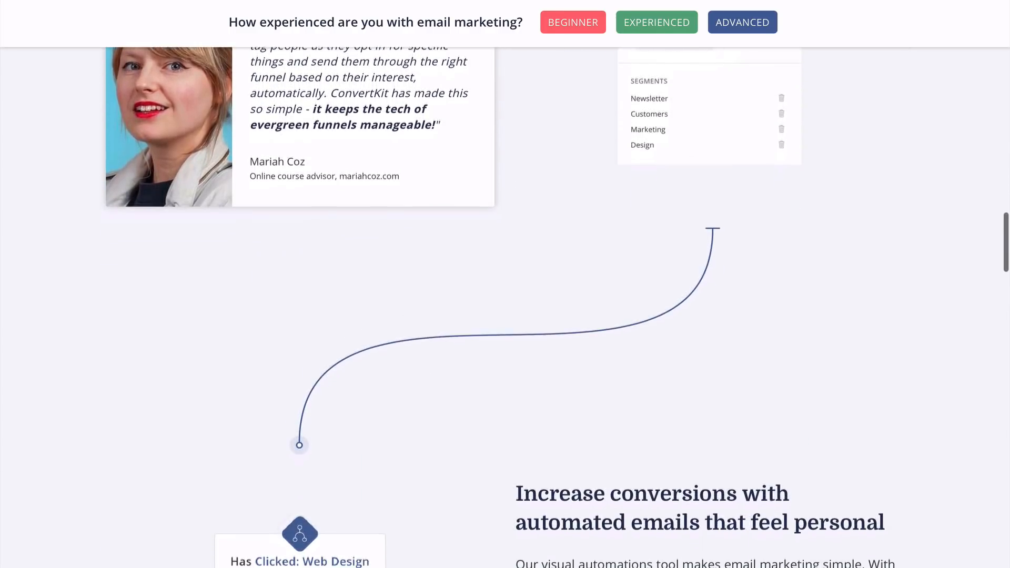
scroll(505, 284, "down", 5)
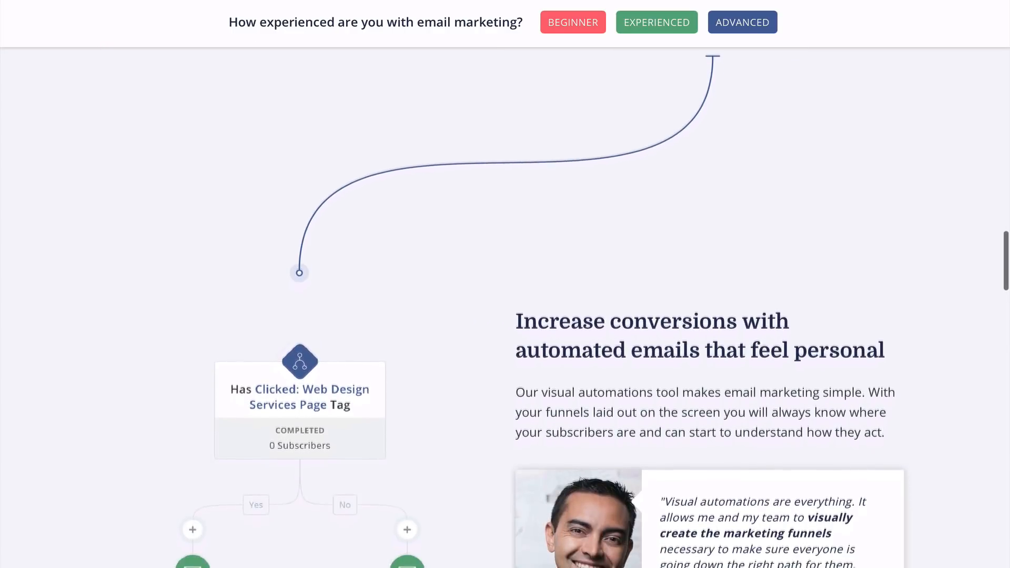
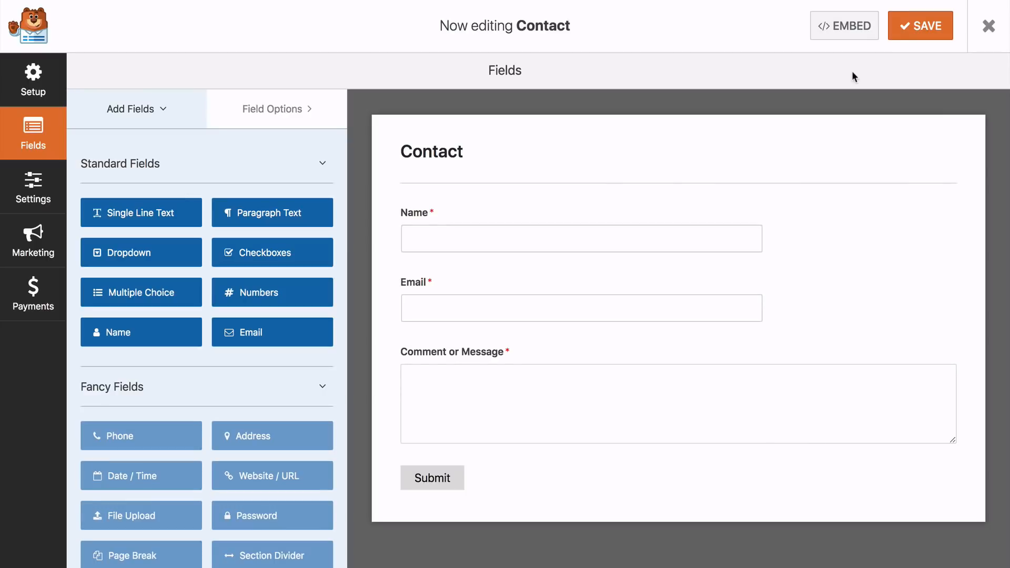
Save the Contact form and add a WPForms widget to the empty column beside the contact details on the Elementor Contact page
left_click(924, 32)
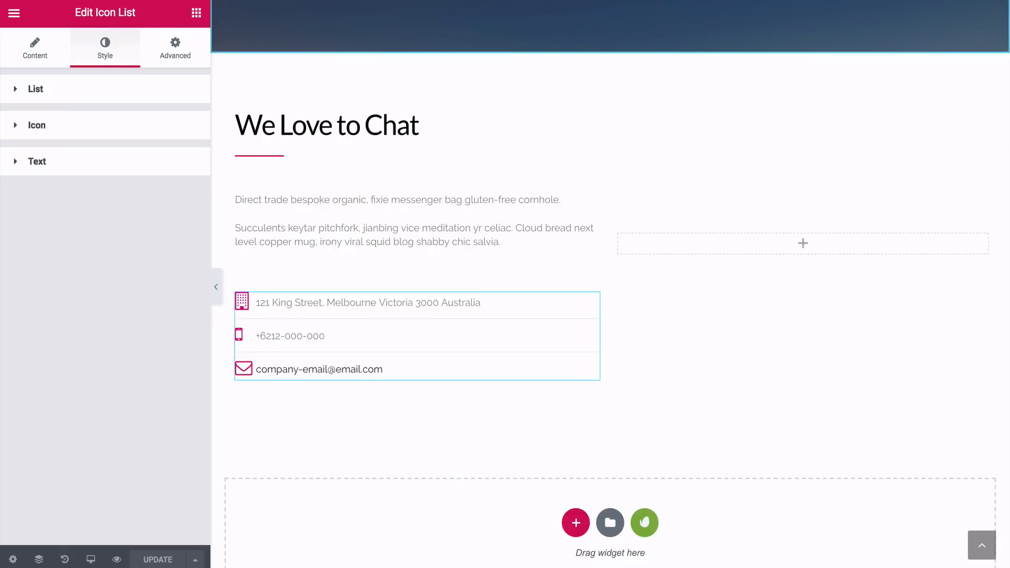
left_click(197, 16)
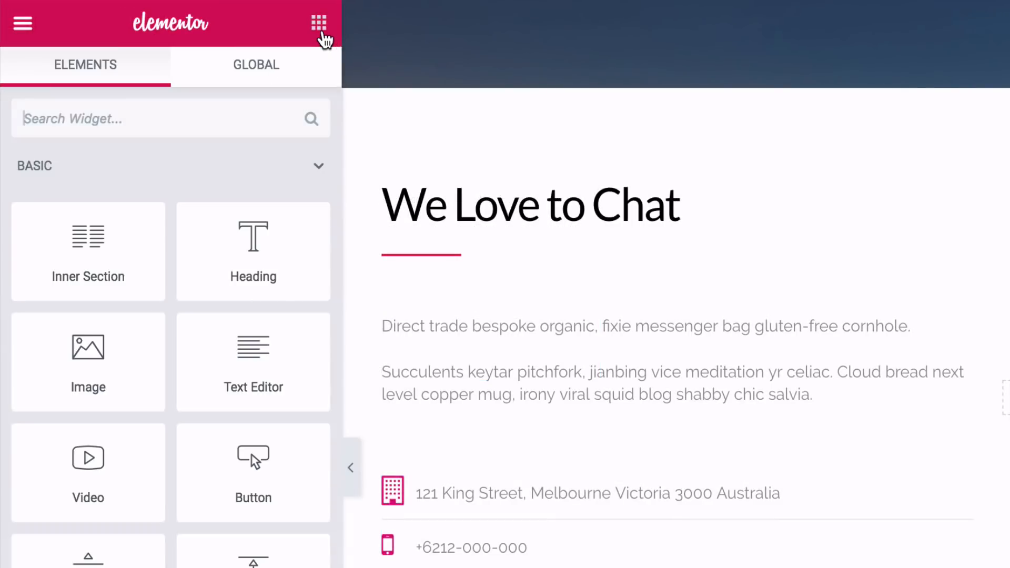
left_click(164, 118)
type("wpforms")
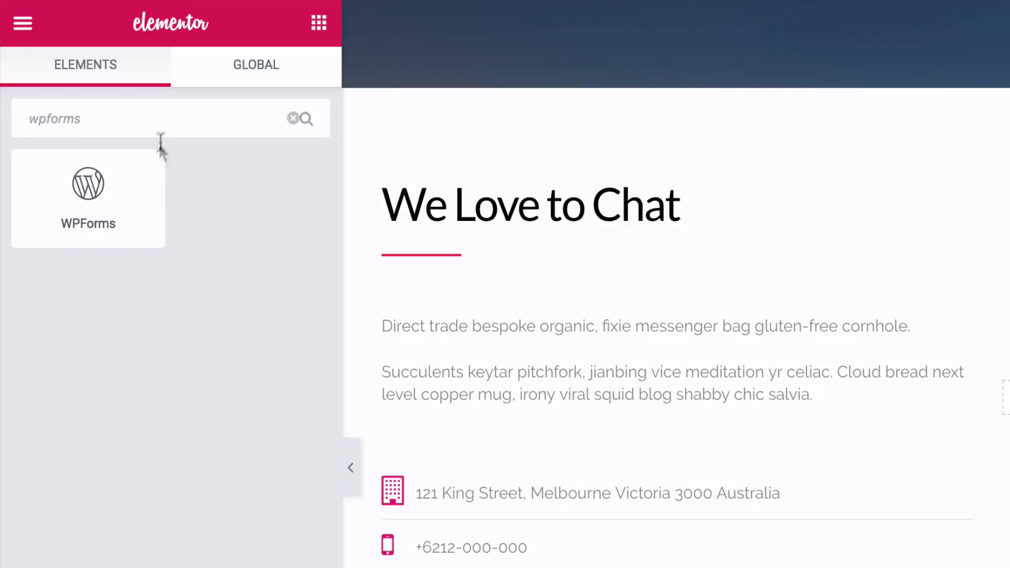
left_click_drag(98, 204, 1009, 416)
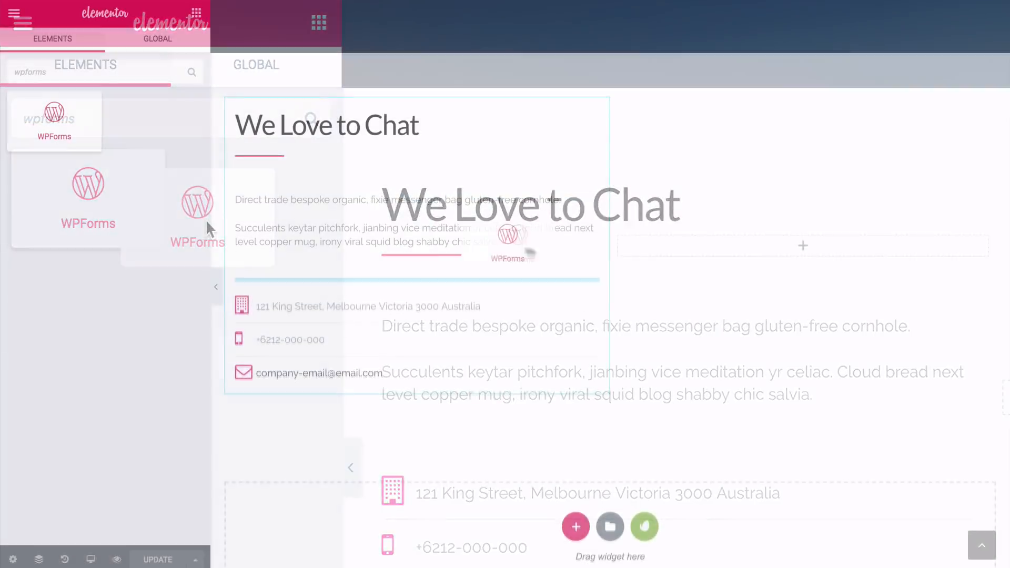
left_click_drag(699, 255, 712, 253)
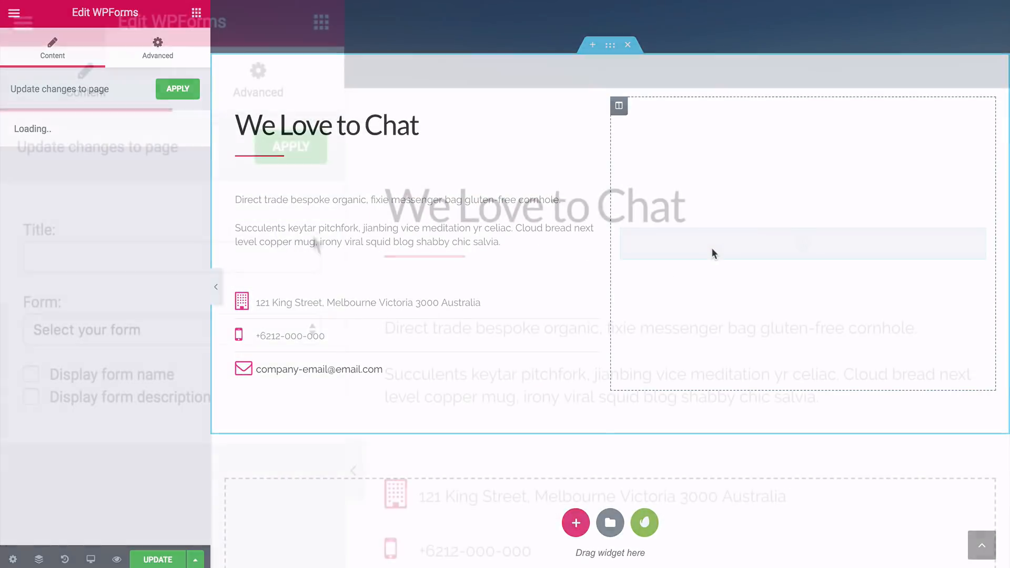
Make the WPForms widget show the Contact form and apply the change to the page
left_click(266, 332)
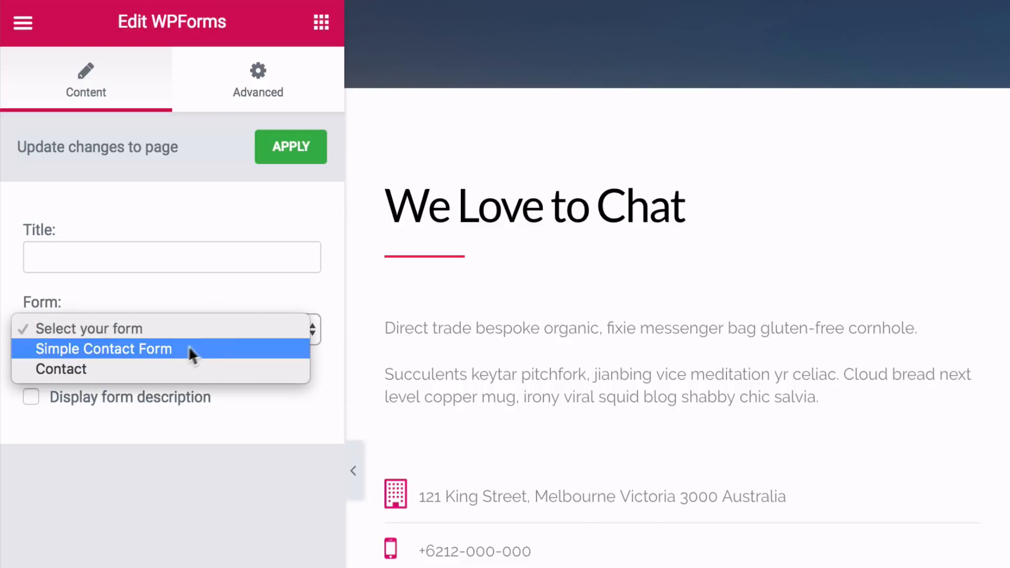
left_click(136, 369)
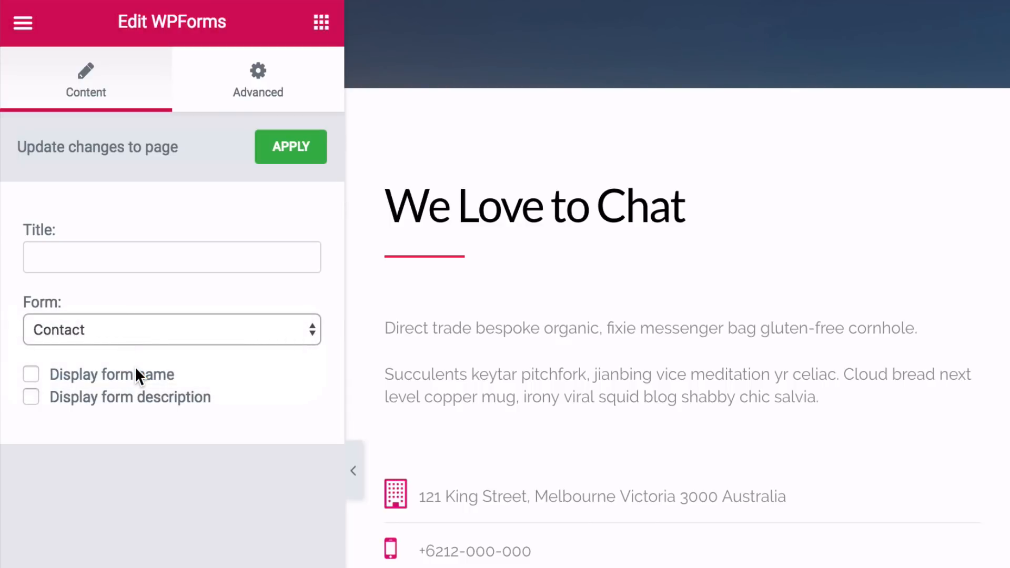
left_click(284, 165)
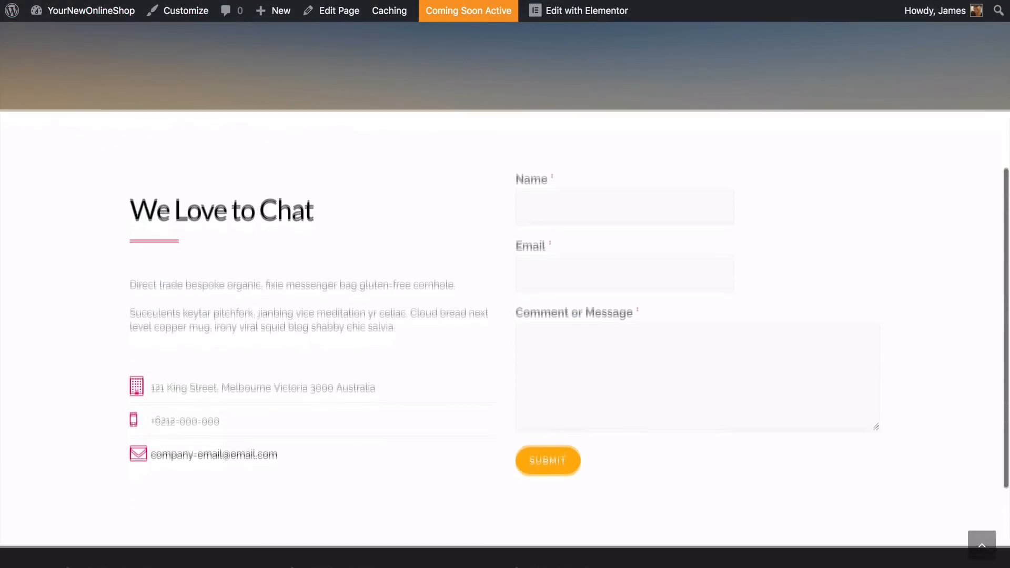
Look over the published Contact page, checking the contact details, the embedded form and the footer
scroll(505, 295, "down", 3)
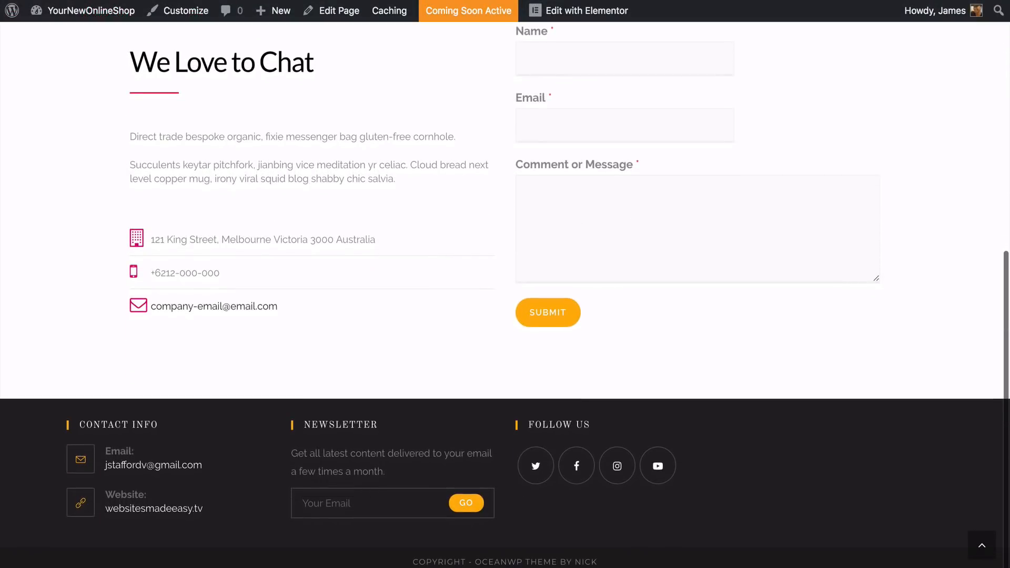
scroll(505, 294, "up", 2)
scroll(505, 294, "up", 2)
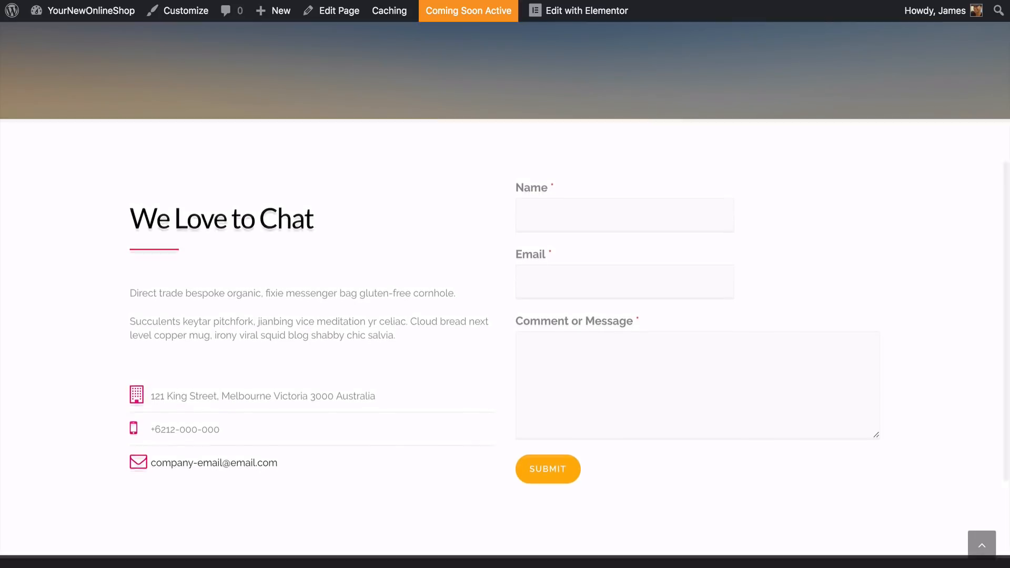
scroll(505, 295, "up", 3)
scroll(505, 295, "up", 3)
scroll(505, 295, "up", 2)
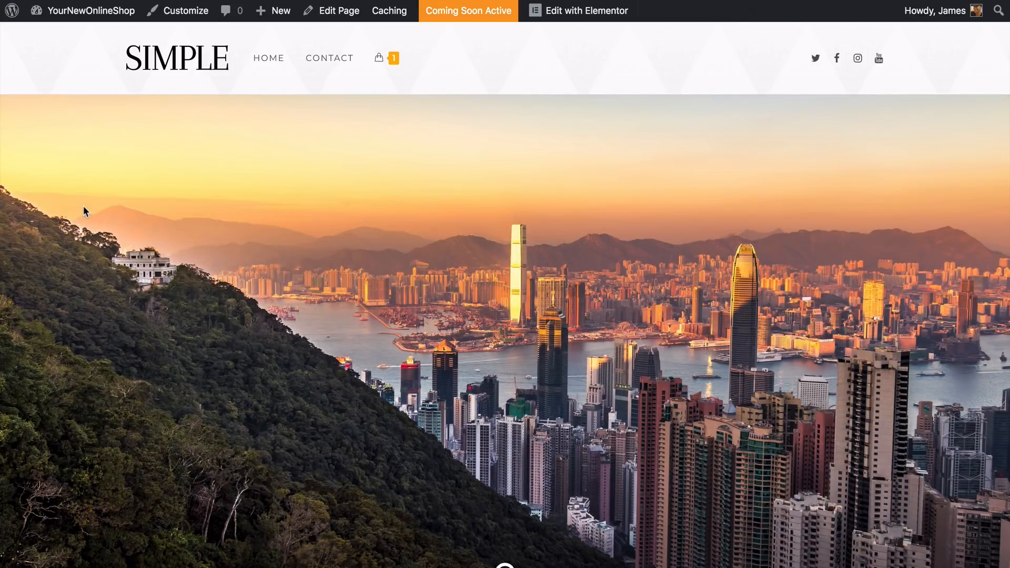
Look through the store's home page sections and compare its navigation menu with the one on the Adventures Made Easy site
scroll(83, 206, "down", 5)
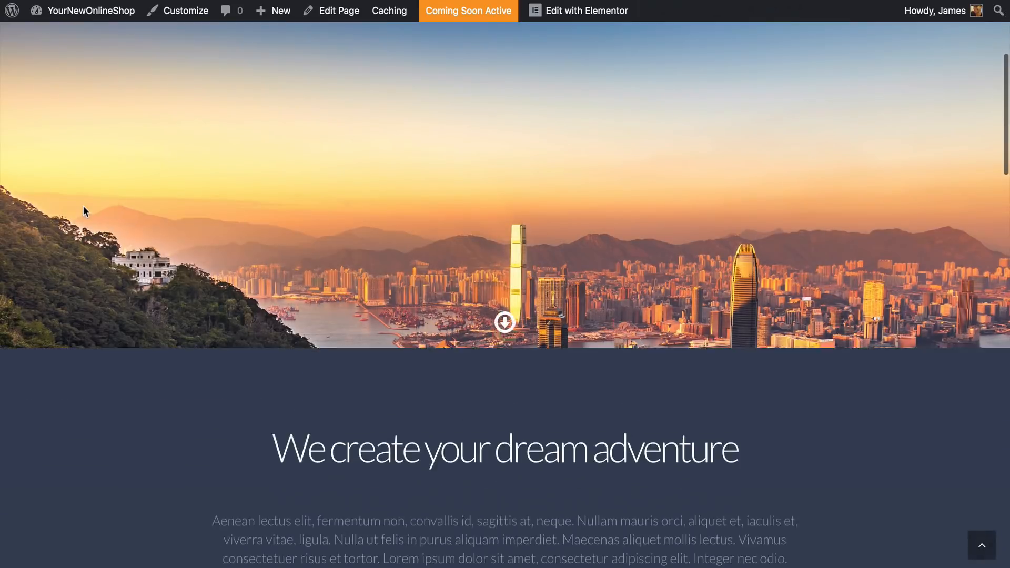
scroll(83, 206, "down", 5)
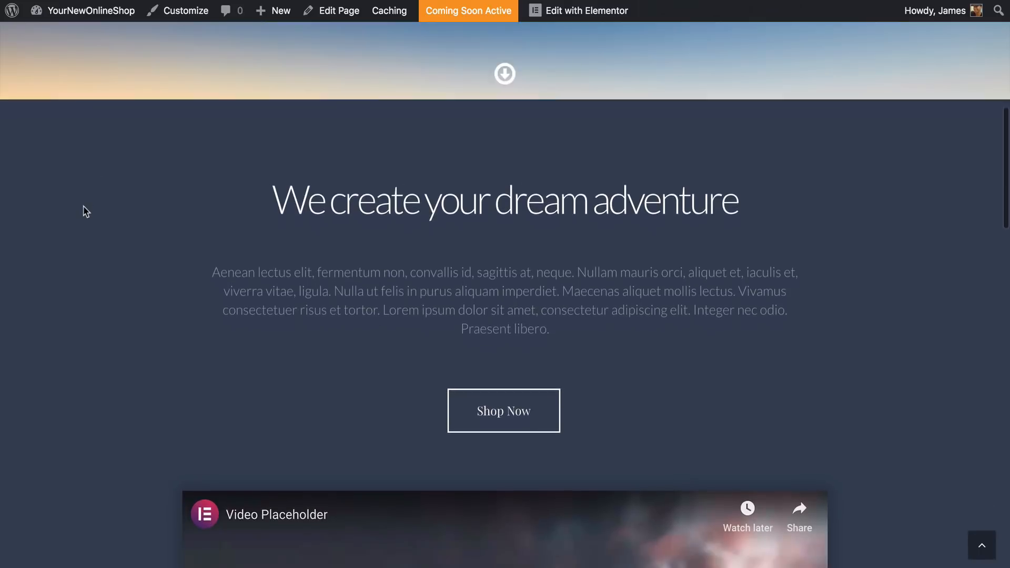
scroll(83, 207, "down", 7)
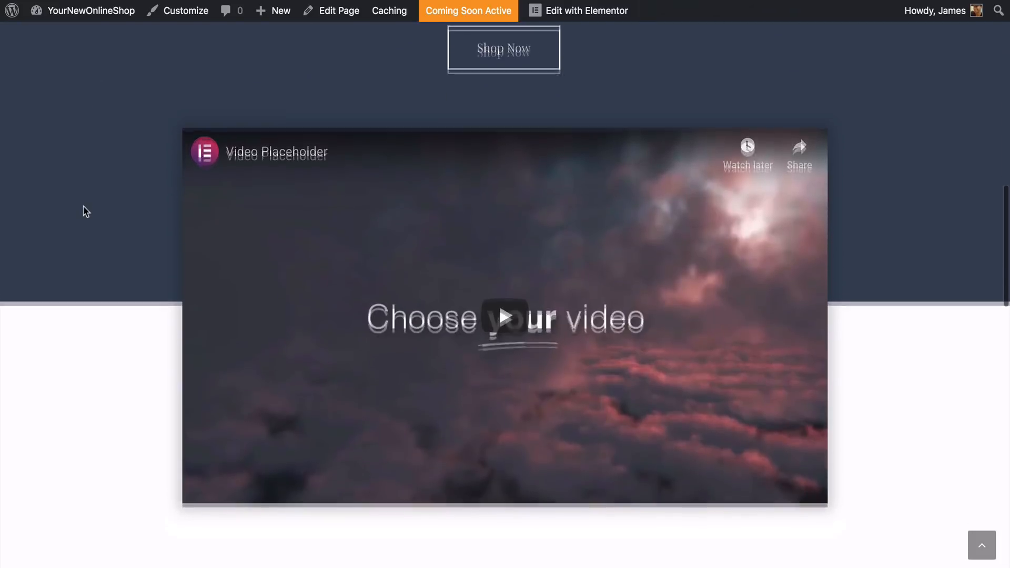
scroll(83, 207, "down", 7)
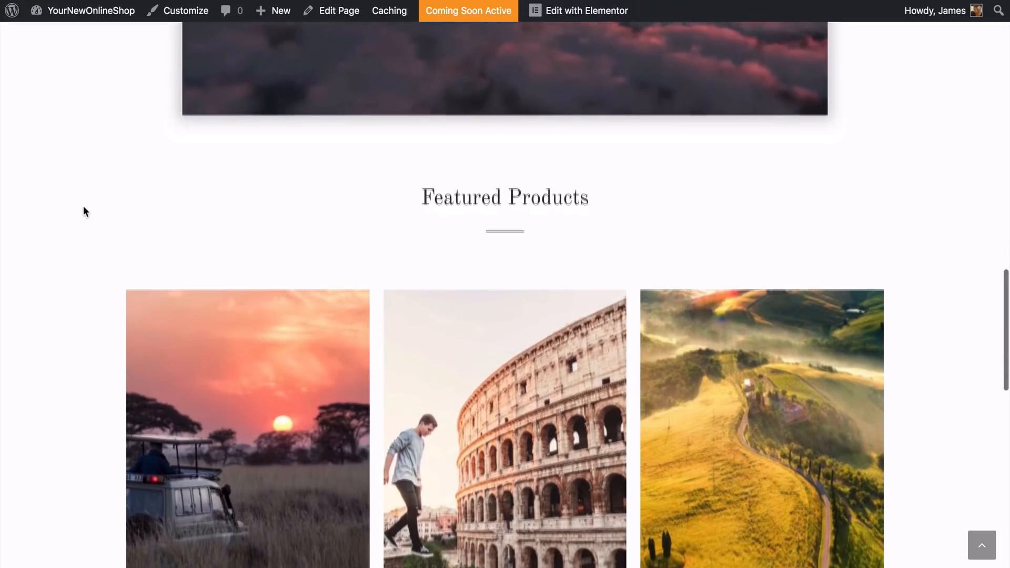
scroll(83, 206, "down", 4)
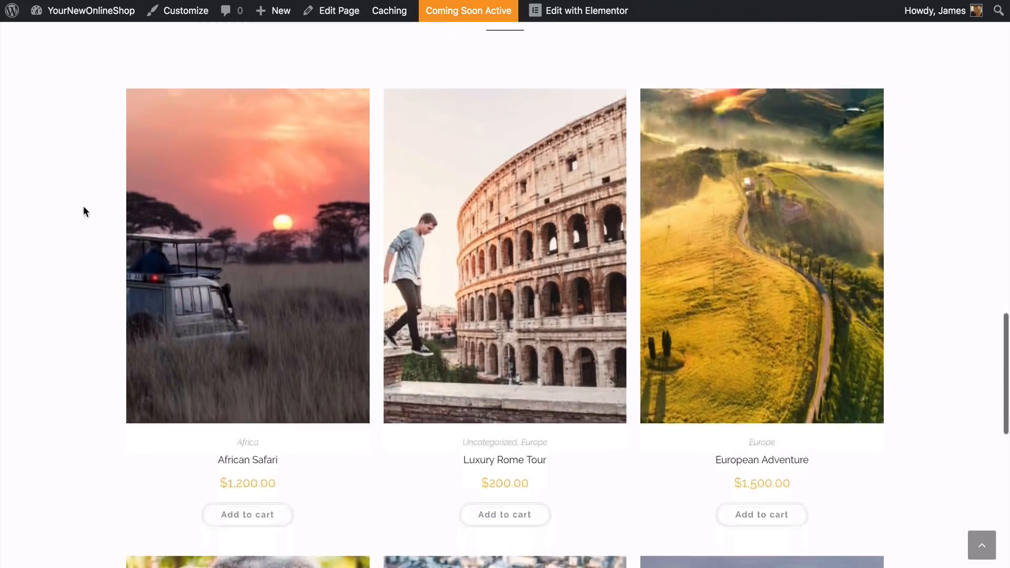
scroll(83, 207, "down", 4)
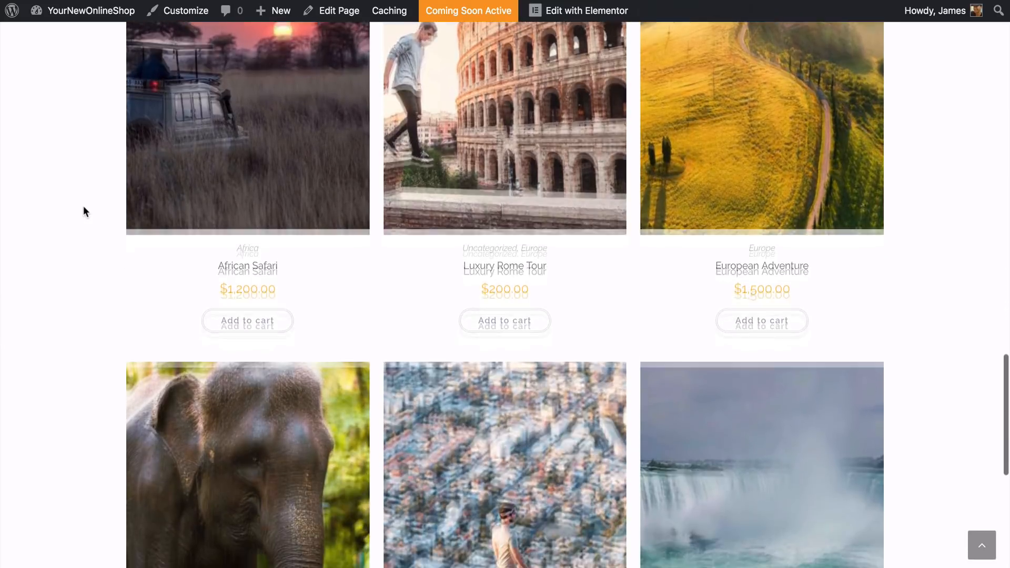
scroll(83, 206, "down", 8)
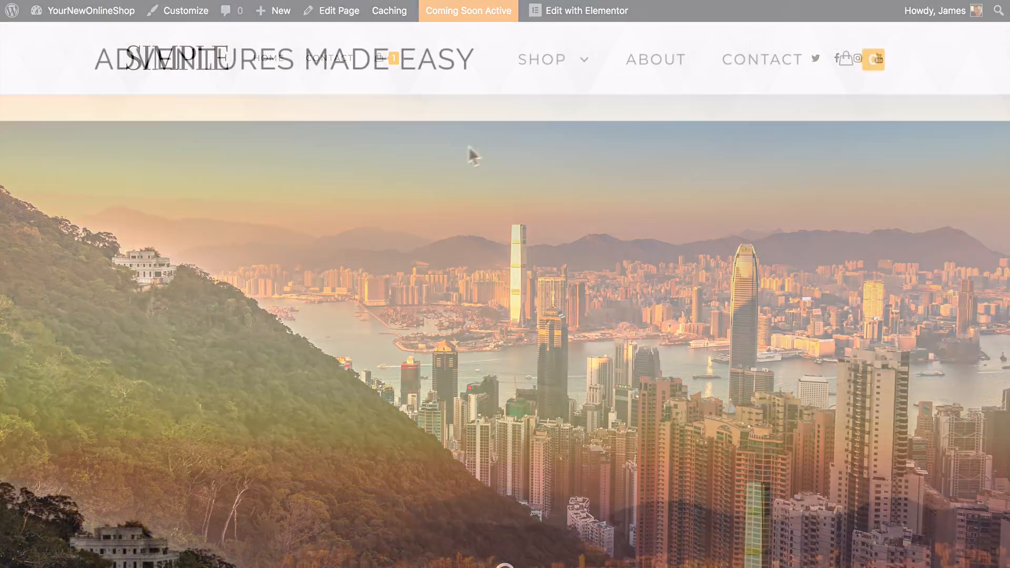
mouse_move(539, 86)
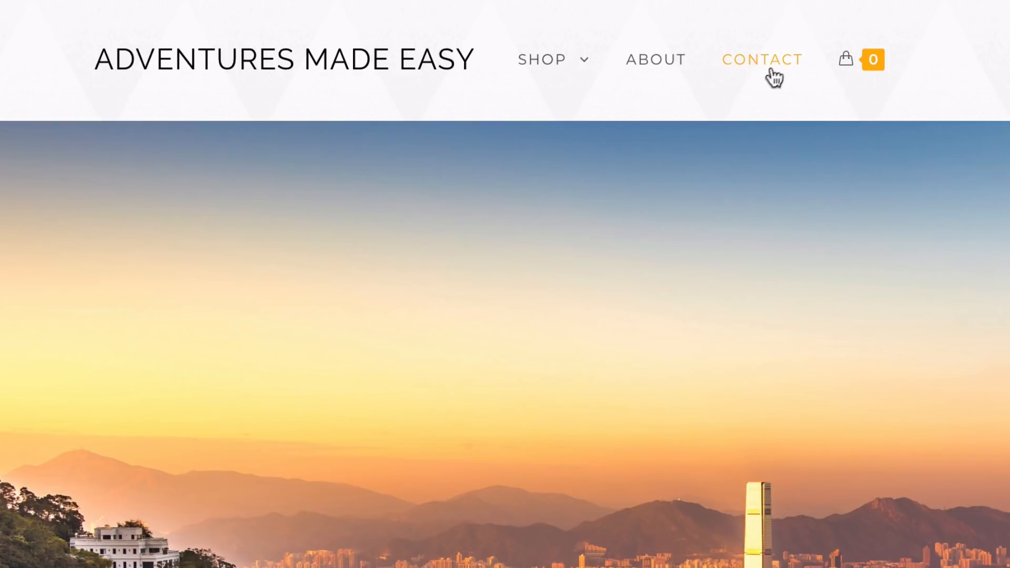
mouse_move(604, 134)
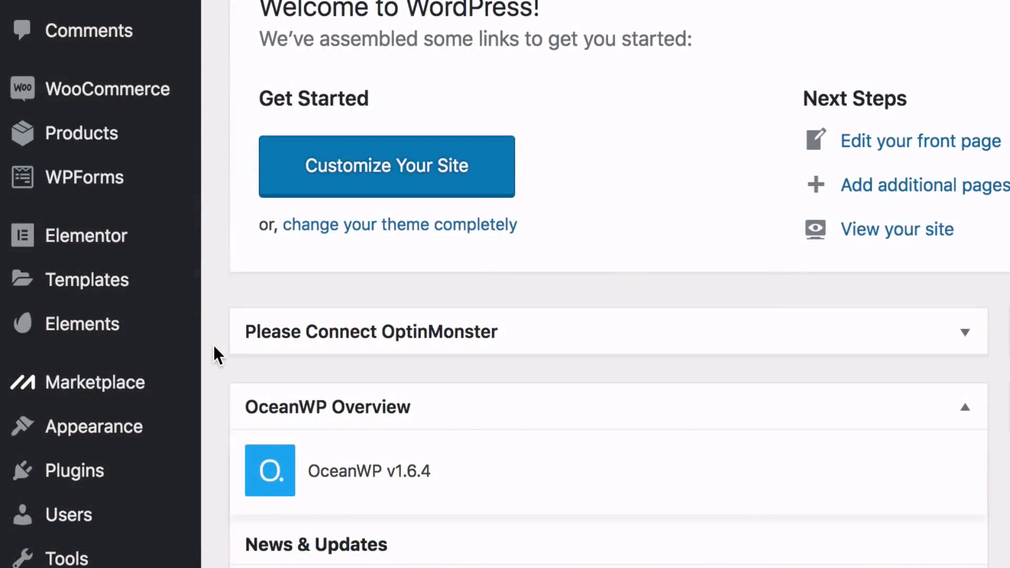
Add the About and Shop pages to the Main Menu in the WordPress dashboard and place About between Home and Contact
mouse_move(182, 435)
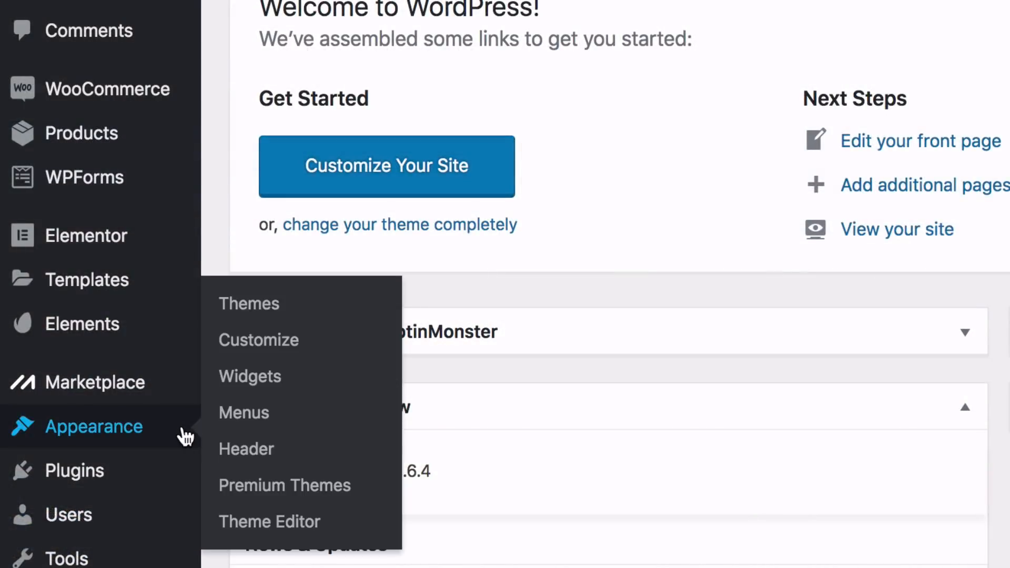
left_click(232, 413)
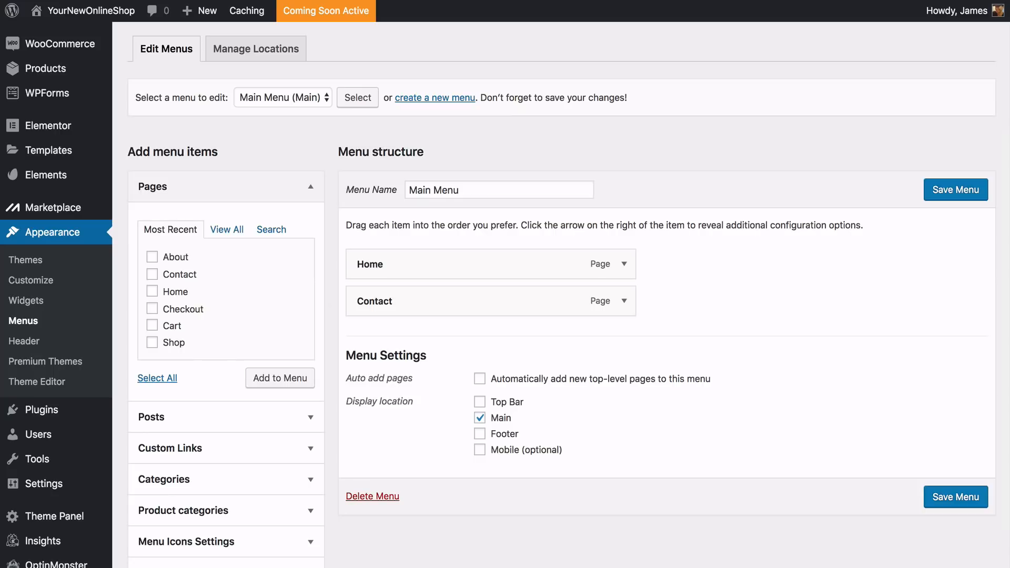
left_click(152, 257)
left_click(152, 343)
left_click(284, 381)
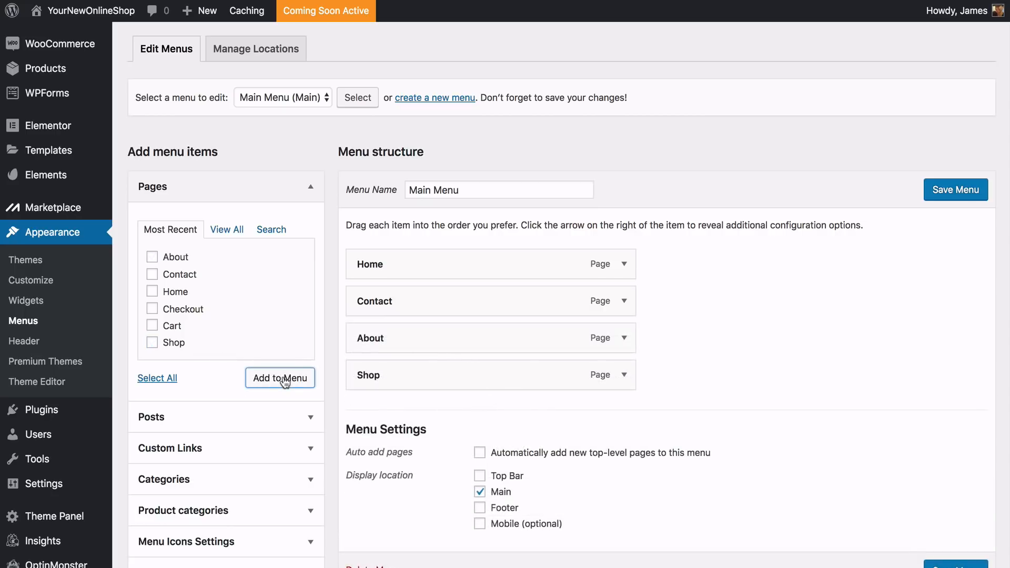
left_click_drag(373, 336, 372, 294)
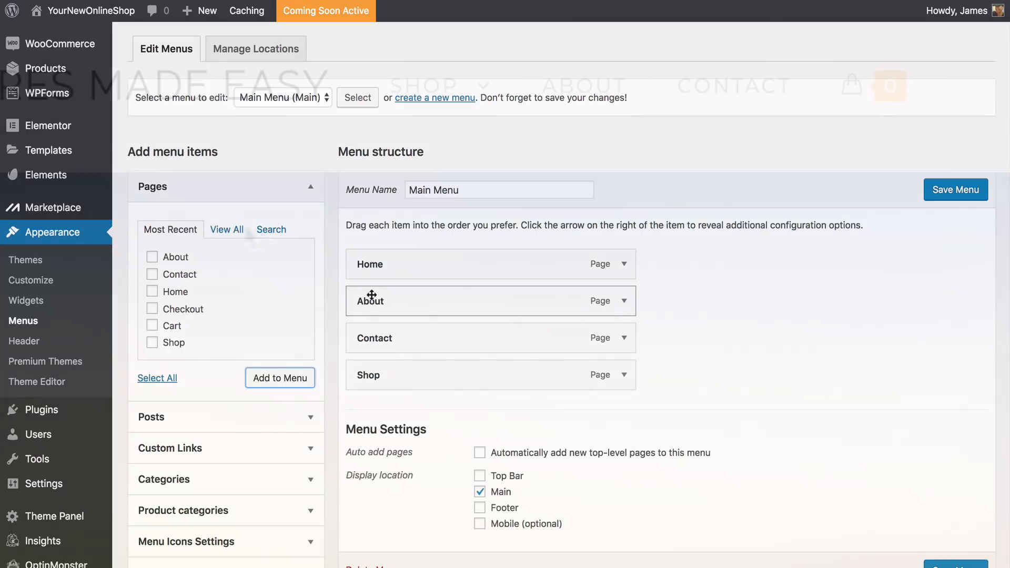
Add the product categories Africa, Europe, USA and Indonesia to the Main Menu, checking that product categories are enabled in the screen options
mouse_move(444, 113)
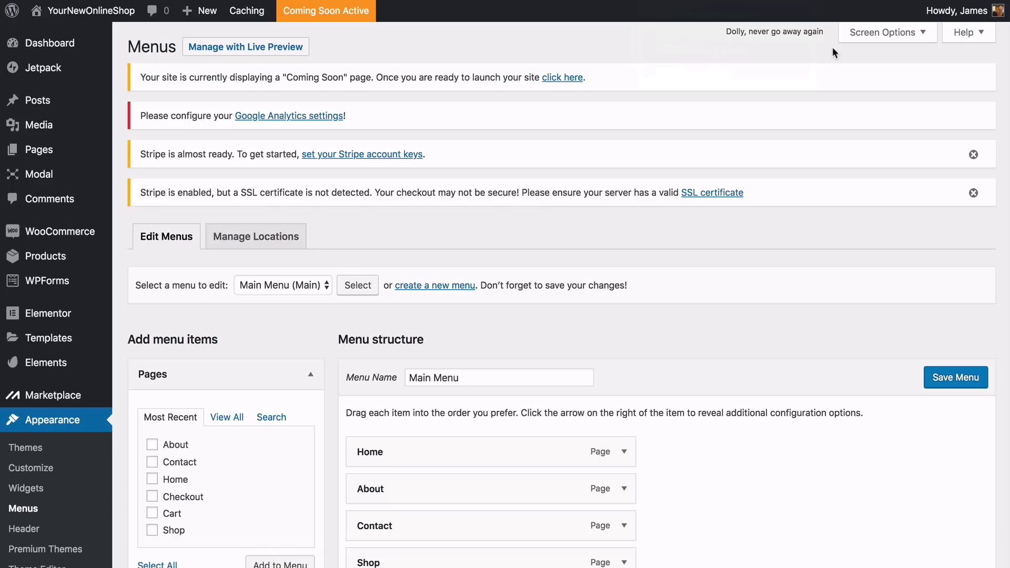
left_click(915, 36)
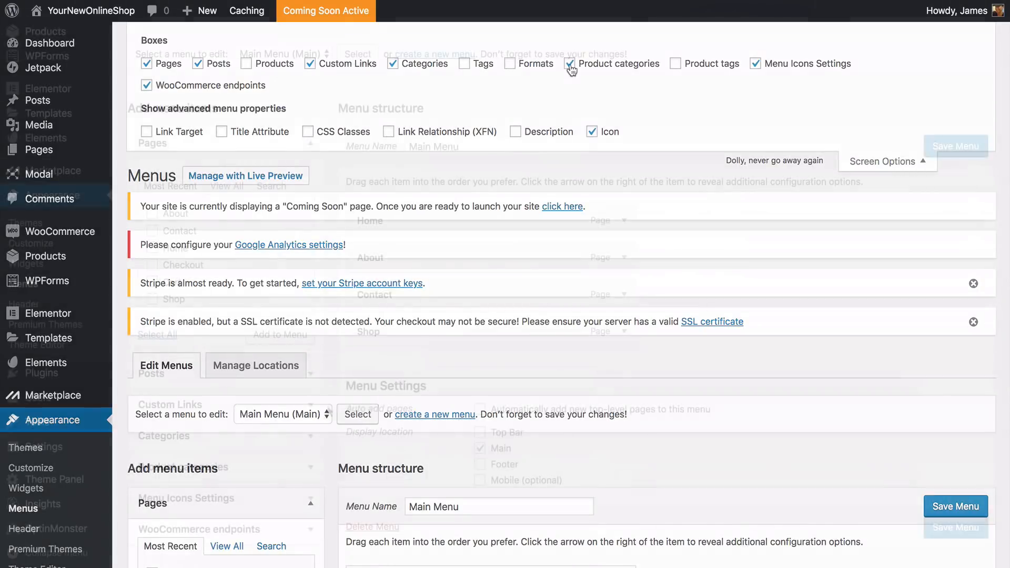
scroll(328, 406, "down", 7)
left_click(314, 470)
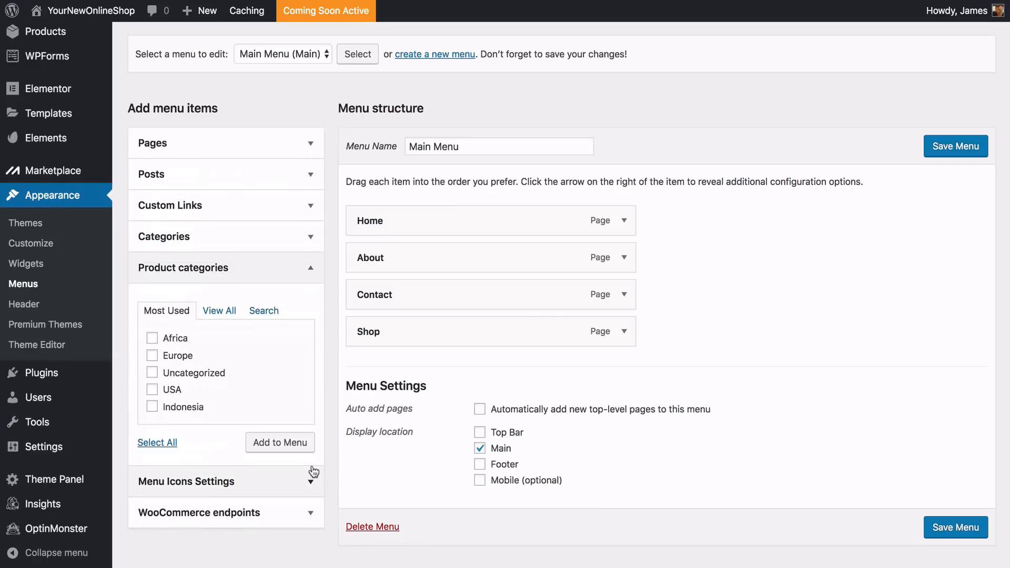
left_click(154, 339)
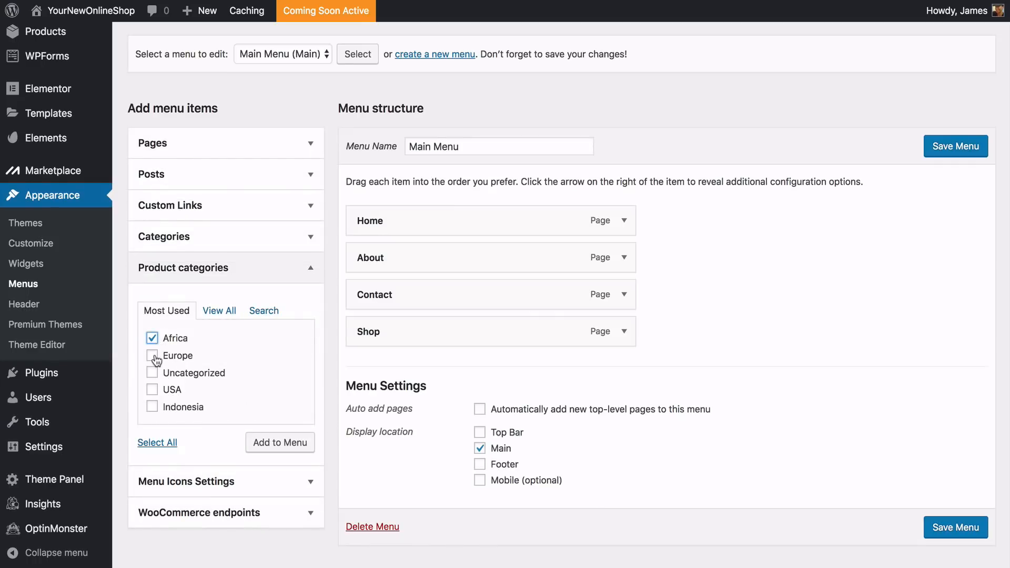
left_click(152, 355)
left_click(152, 389)
left_click(152, 407)
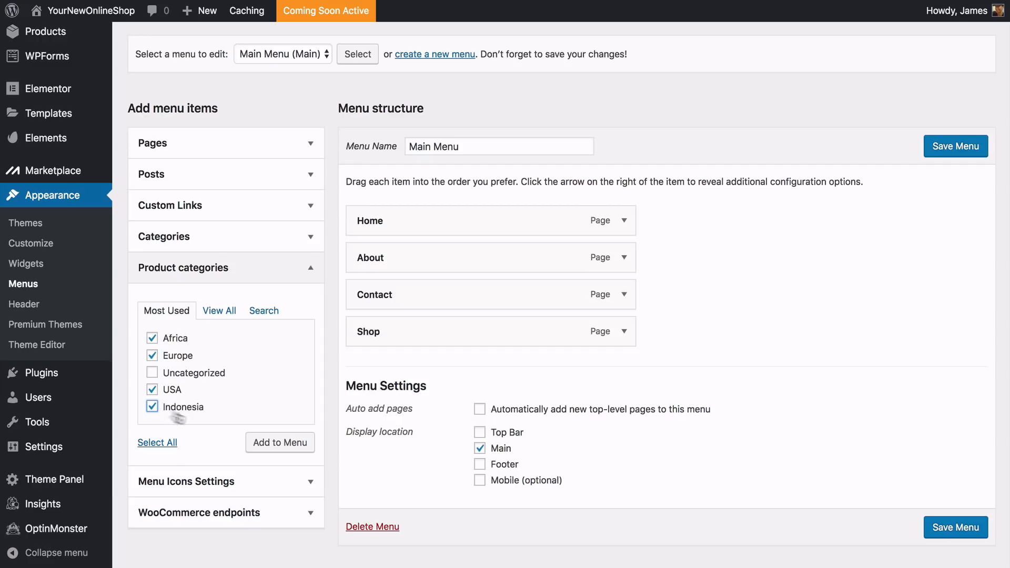
left_click(270, 444)
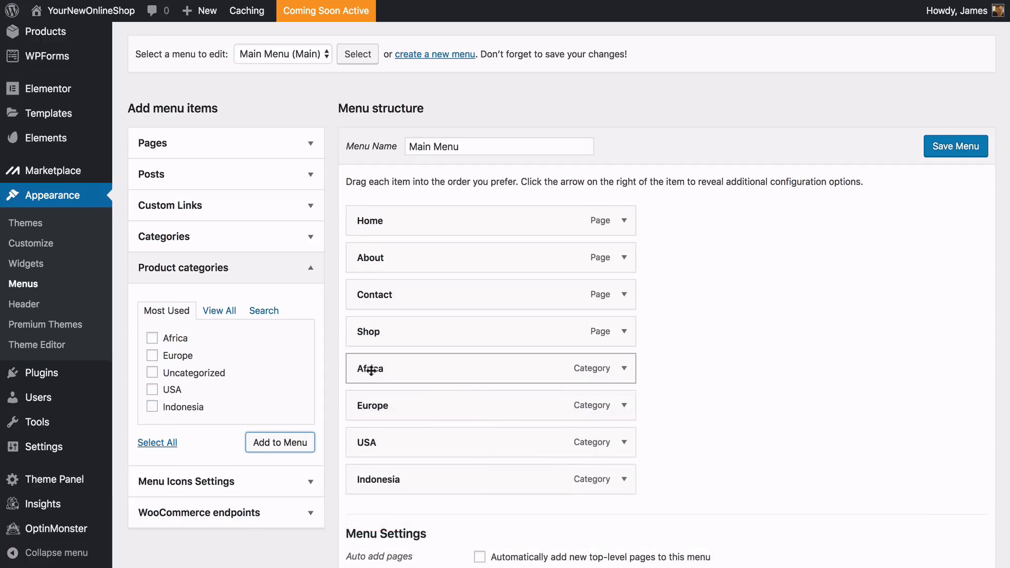
Nest the categories under Shop as sub items in the order Africa, Europe, Indonesia, USA, save the menu and check the store's navigation
left_click_drag(387, 371, 388, 334)
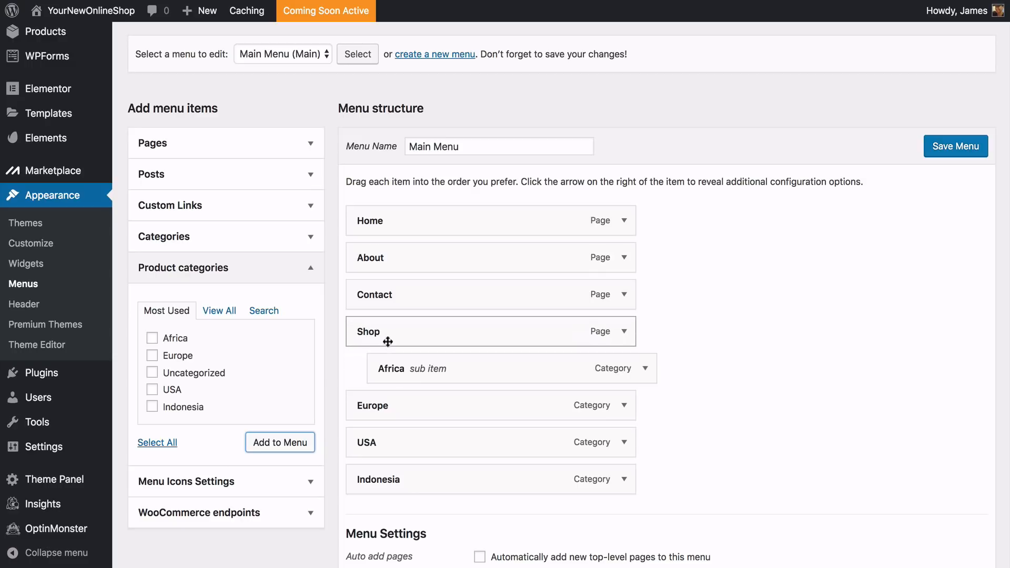
left_click_drag(379, 408, 387, 343)
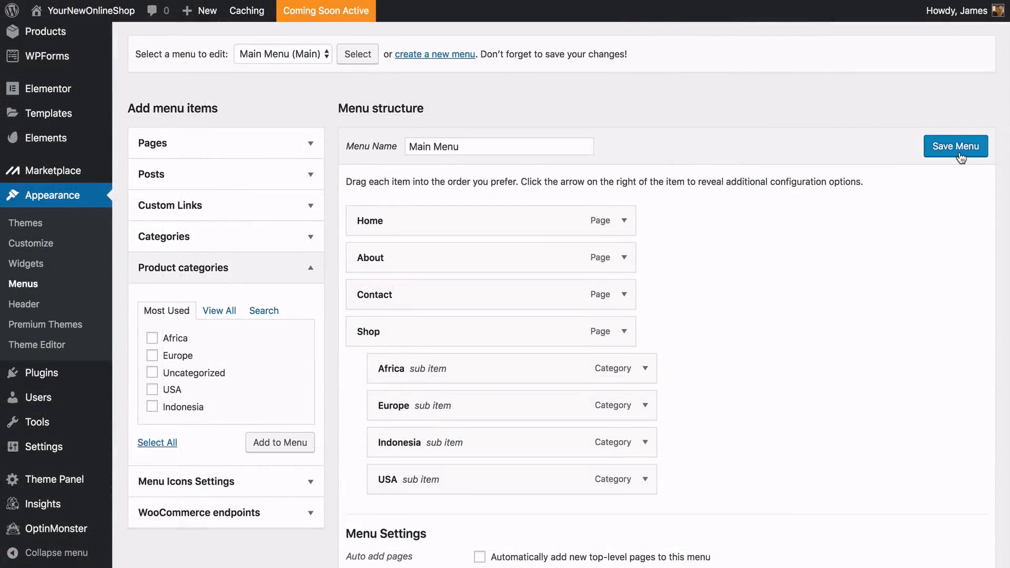
left_click(960, 158)
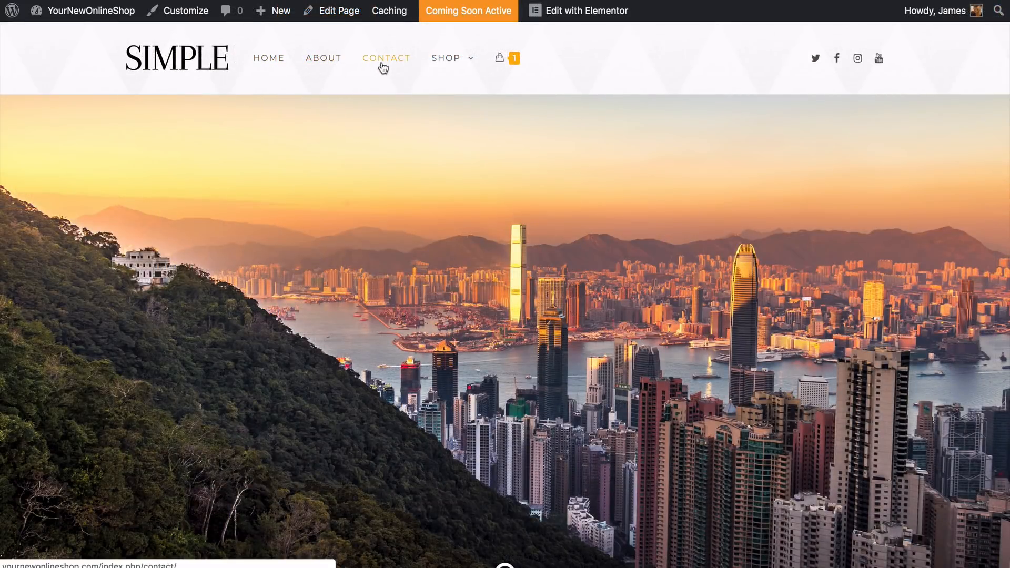
mouse_move(468, 63)
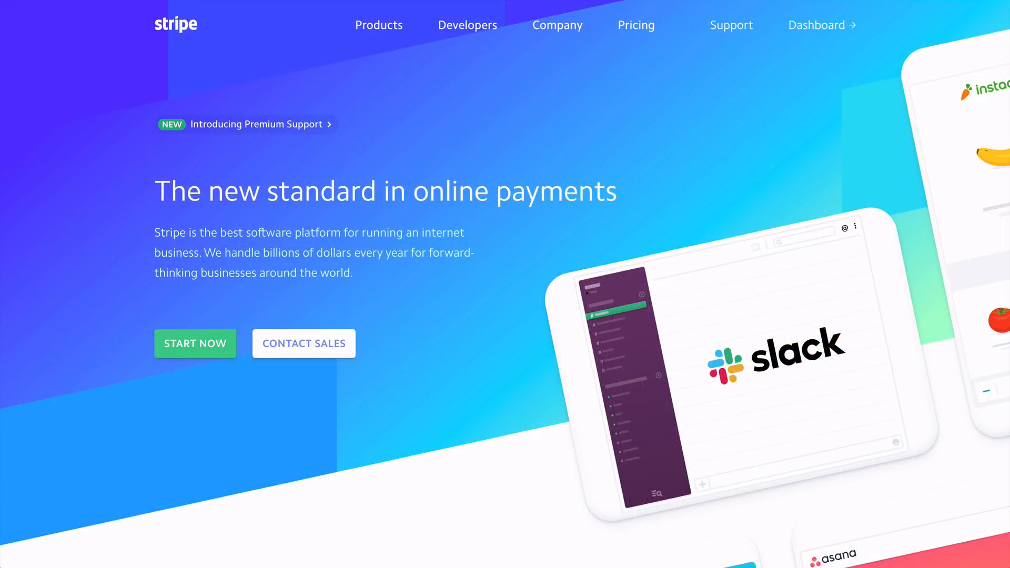
Look through the Stripe homepage for its online payment offering
scroll(505, 284, "down", 8)
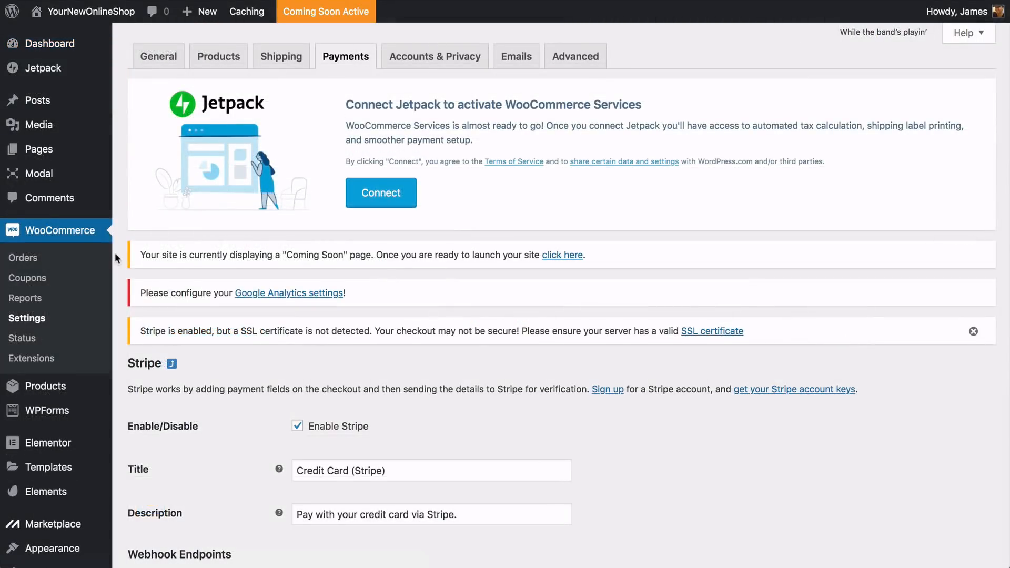
Look over the Stripe gateway settings and view the Credit Card (Stripe) option on the checkout page
scroll(114, 252, "down", 5)
scroll(114, 252, "down", 4)
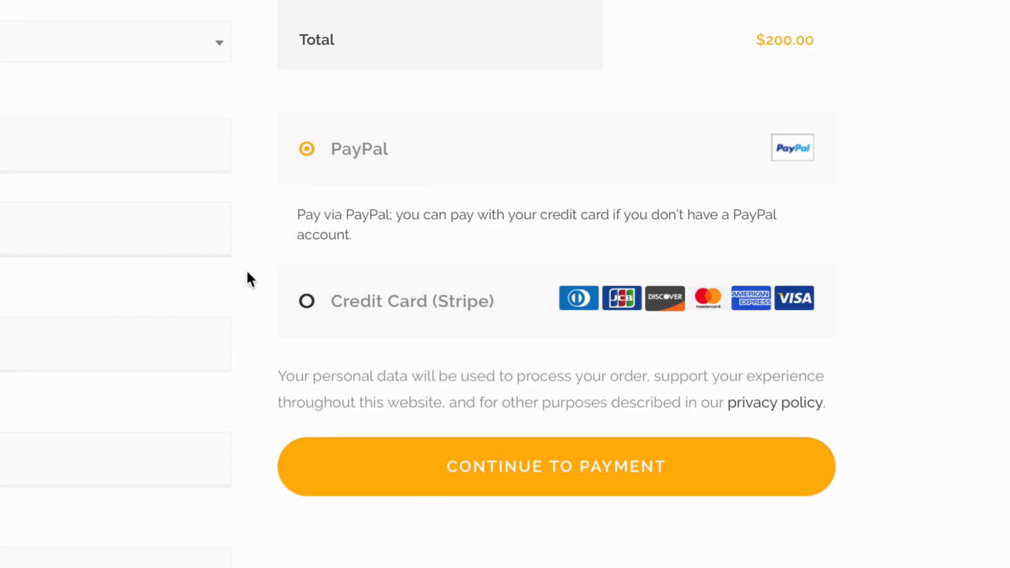
left_click(303, 304)
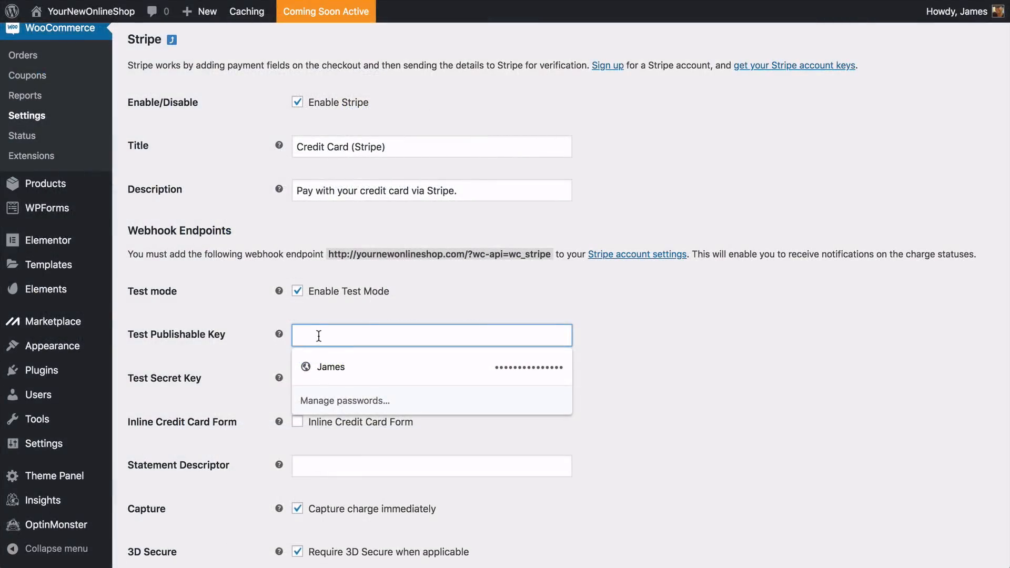
Paste the Stripe test publishable key and test secret key into their fields in the WooCommerce Stripe settings
key("ctrl+v")
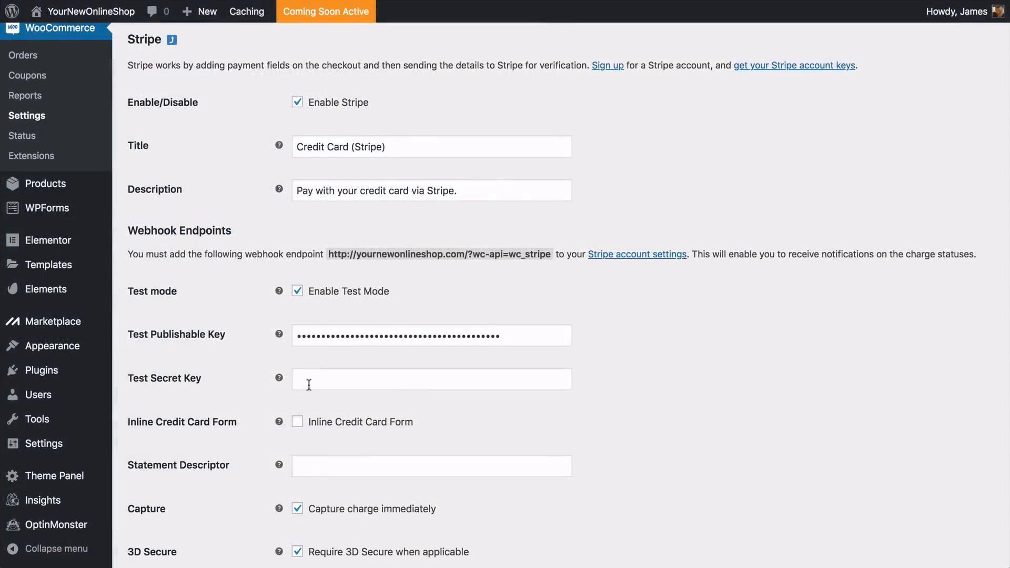
left_click(312, 380)
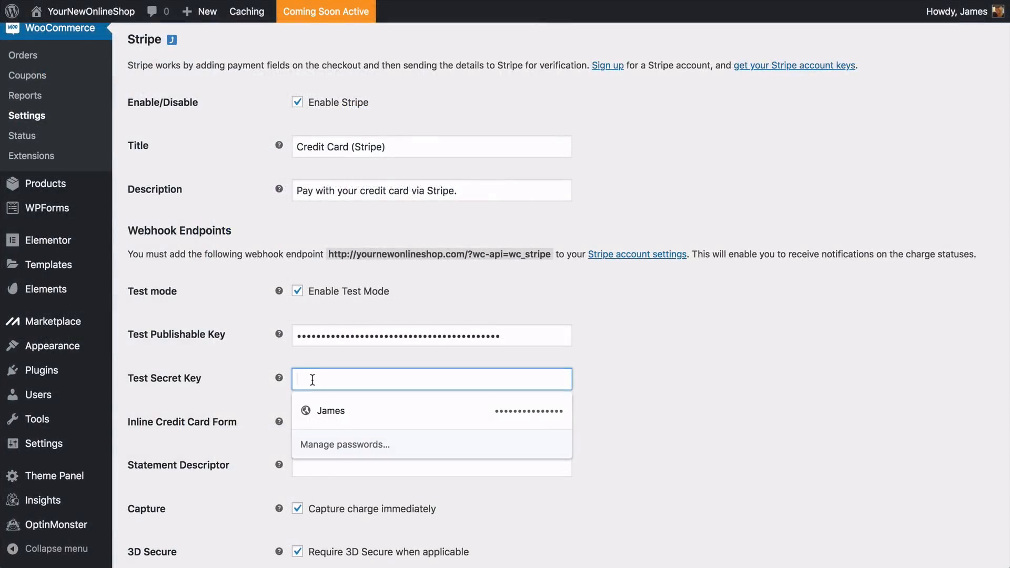
key("ctrl+v")
left_click(254, 409)
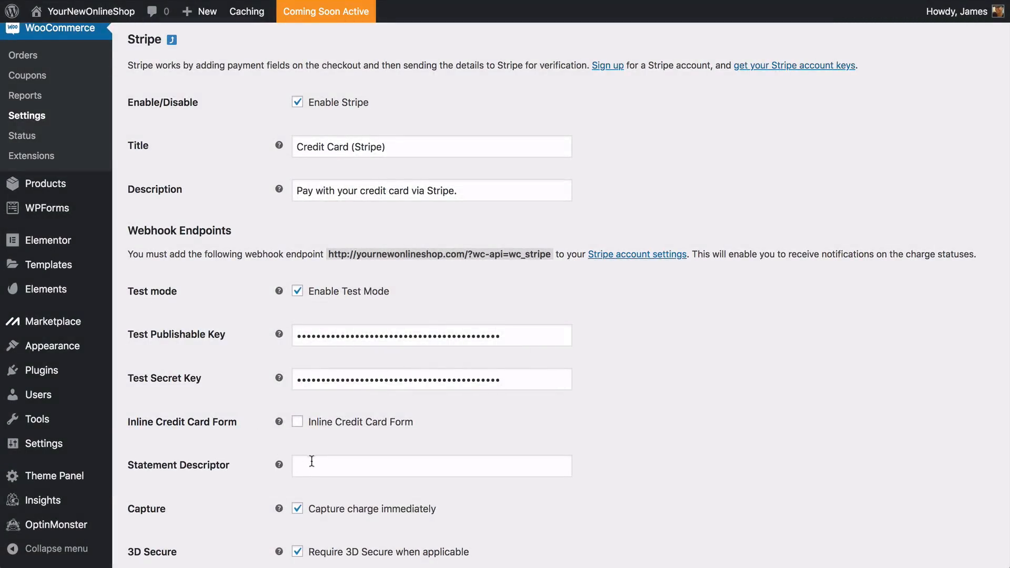
Set the Stripe statement descriptor to AdventuresMadeEasy and save the Stripe settings
left_click(311, 465)
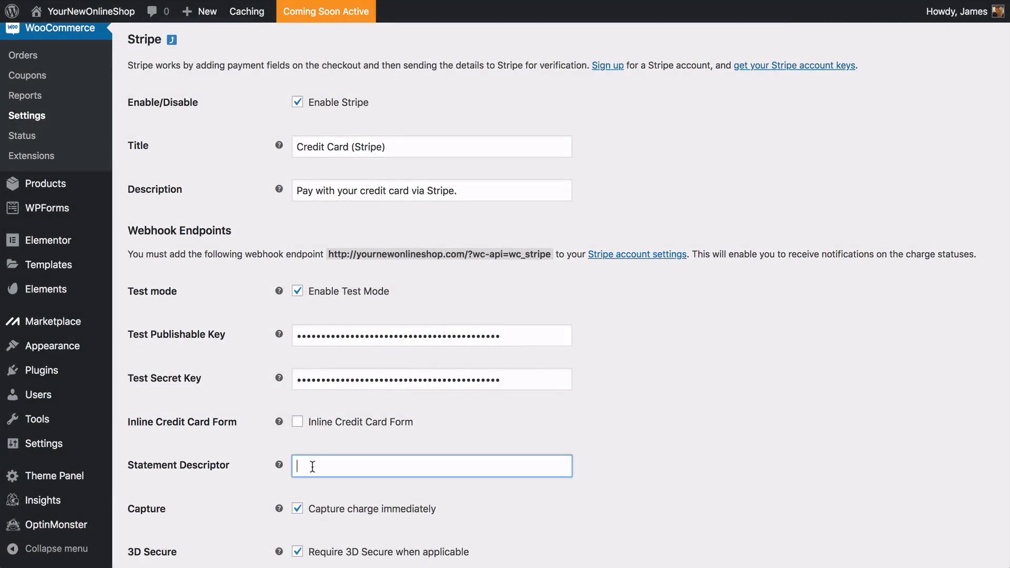
type("AdventuresMadeEasy")
left_click(254, 442)
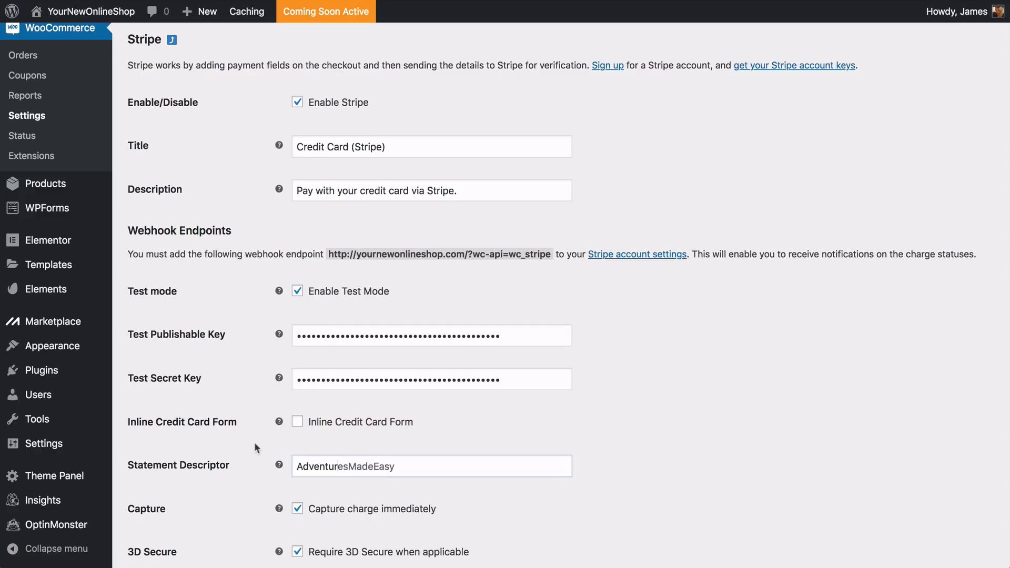
scroll(254, 442, "down", 2)
scroll(255, 443, "down", 5)
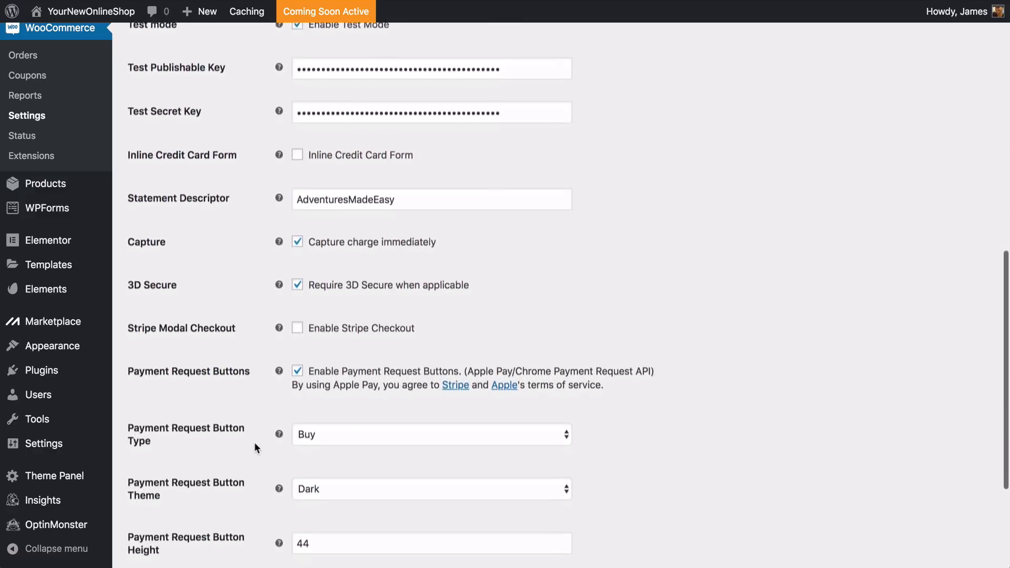
scroll(255, 446, "down", 2)
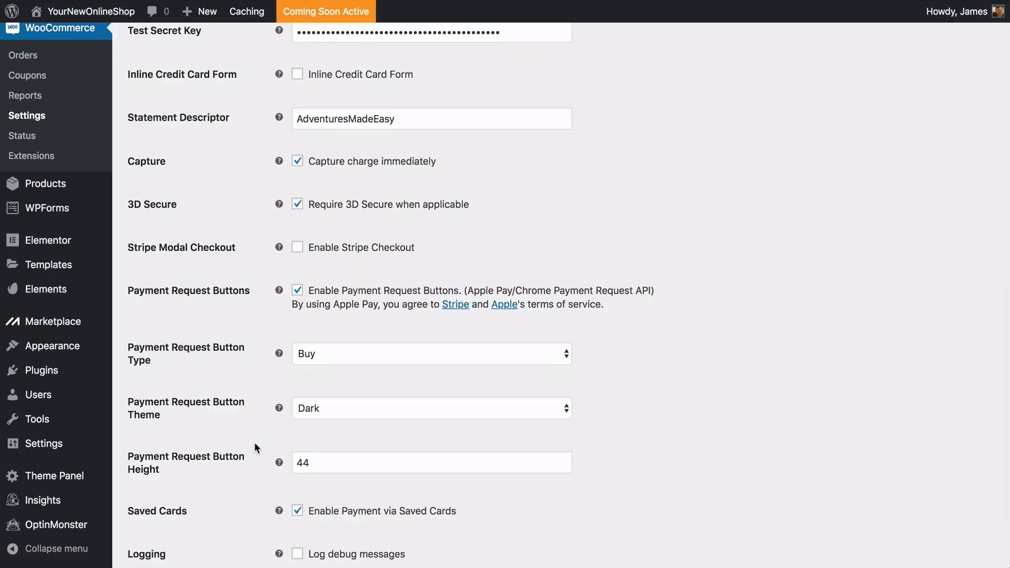
scroll(254, 444, "down", 2)
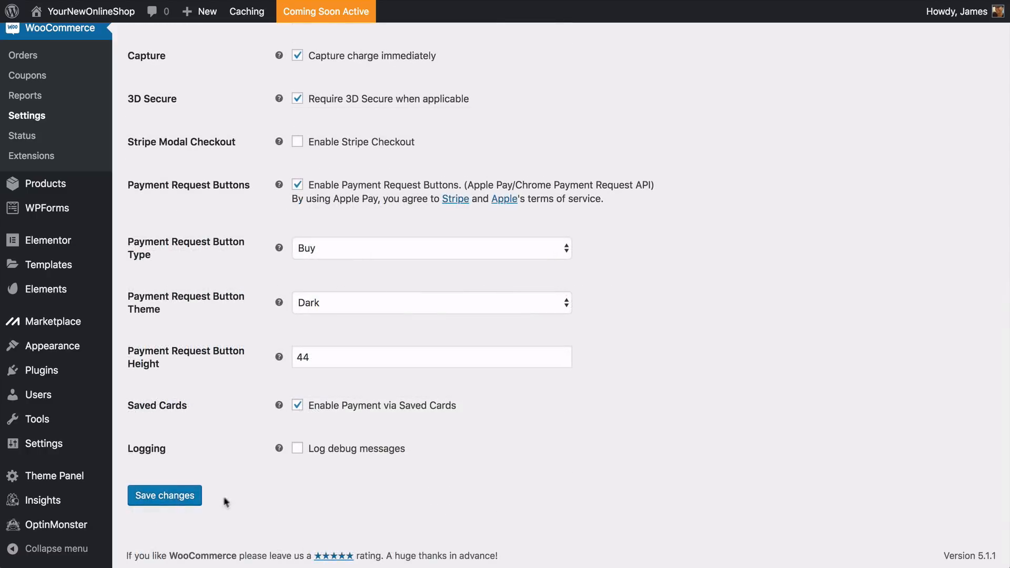
left_click(165, 496)
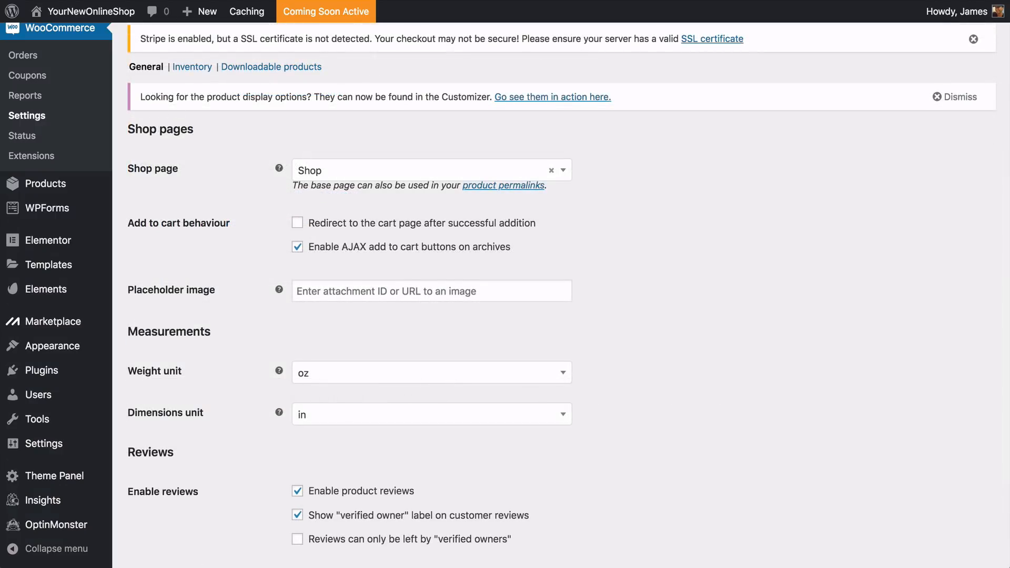
Review the shipping zones and payment methods in the WooCommerce settings, and browse the store's home page to the Featured Products
scroll(560, 295, "down", 5)
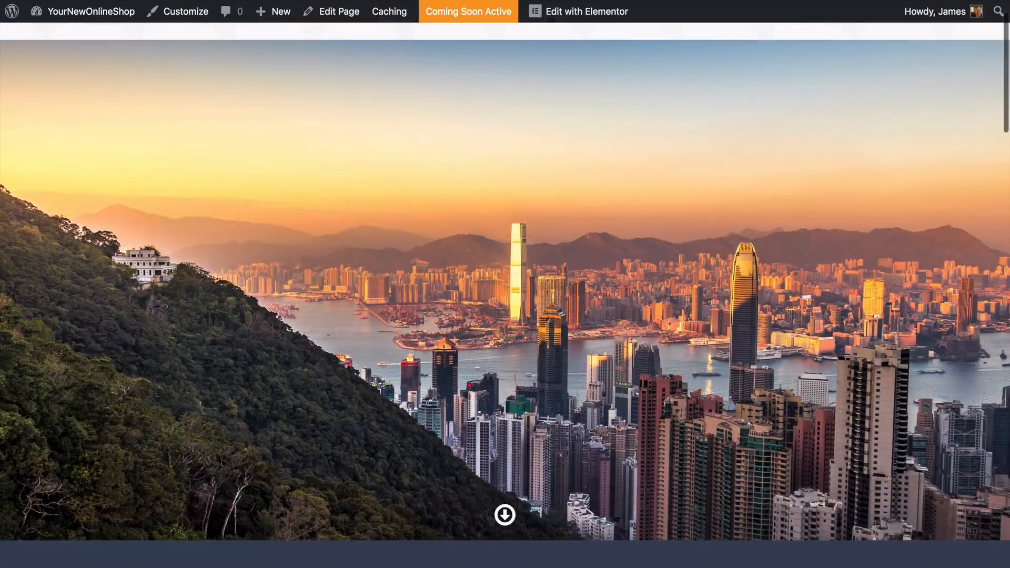
scroll(505, 284, "down", 8)
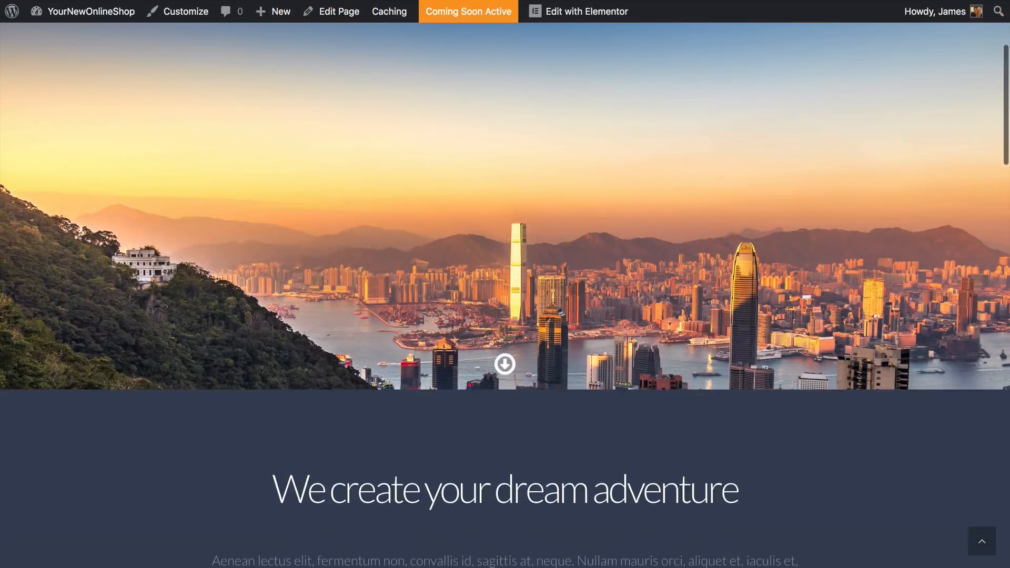
scroll(505, 284, "down", 10)
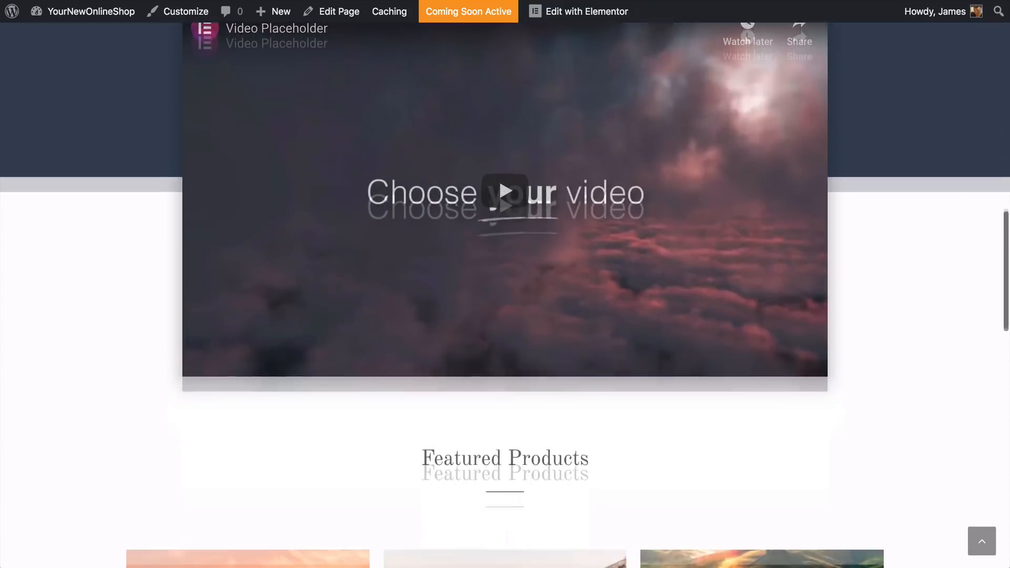
scroll(505, 284, "down", 4)
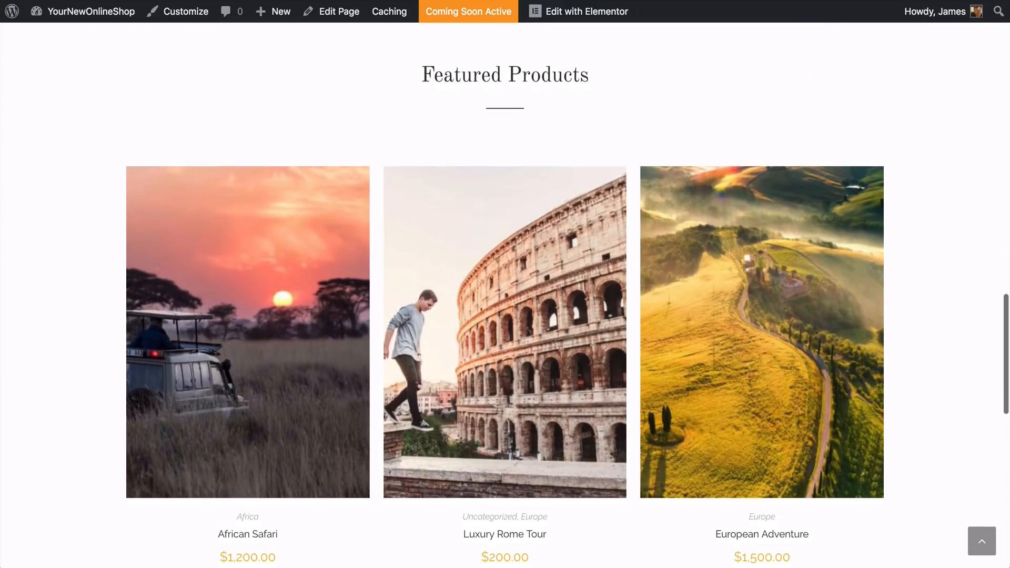
scroll(505, 284, "down", 9)
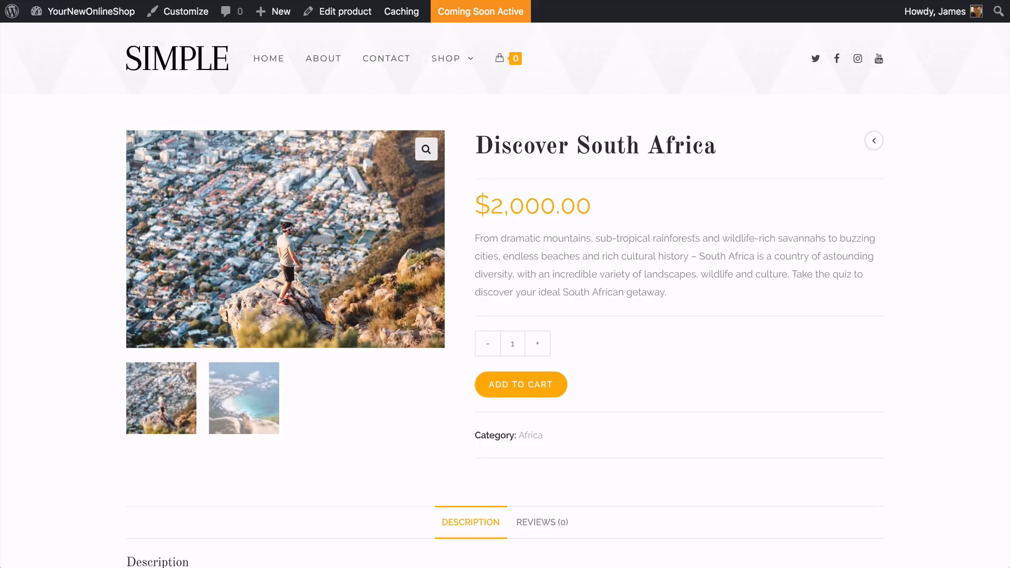
View the gallery images and description of the Discover South Africa product and add one to the cart
left_click(244, 399)
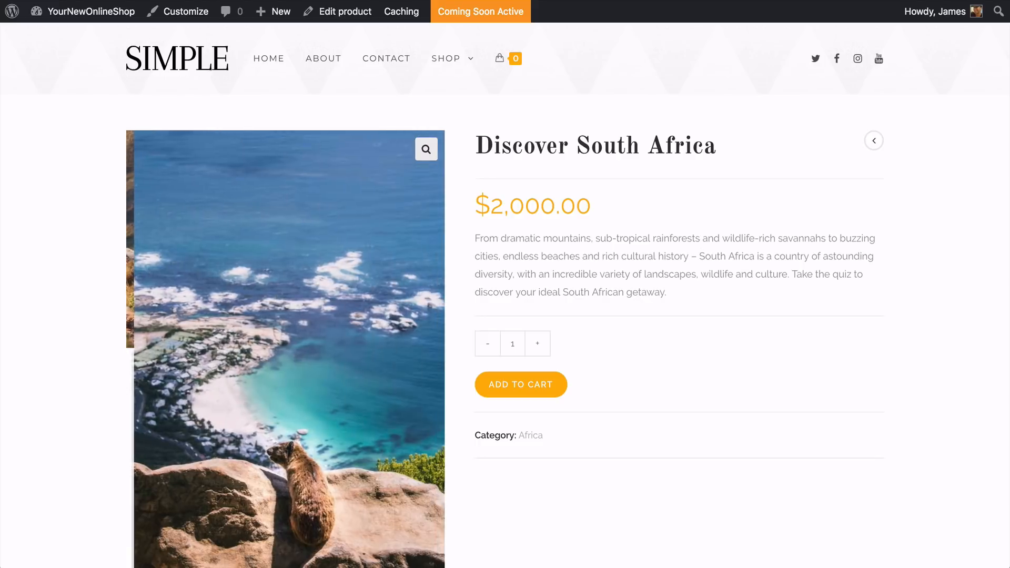
scroll(244, 398, "down", 1)
scroll(286, 342, "down", 3)
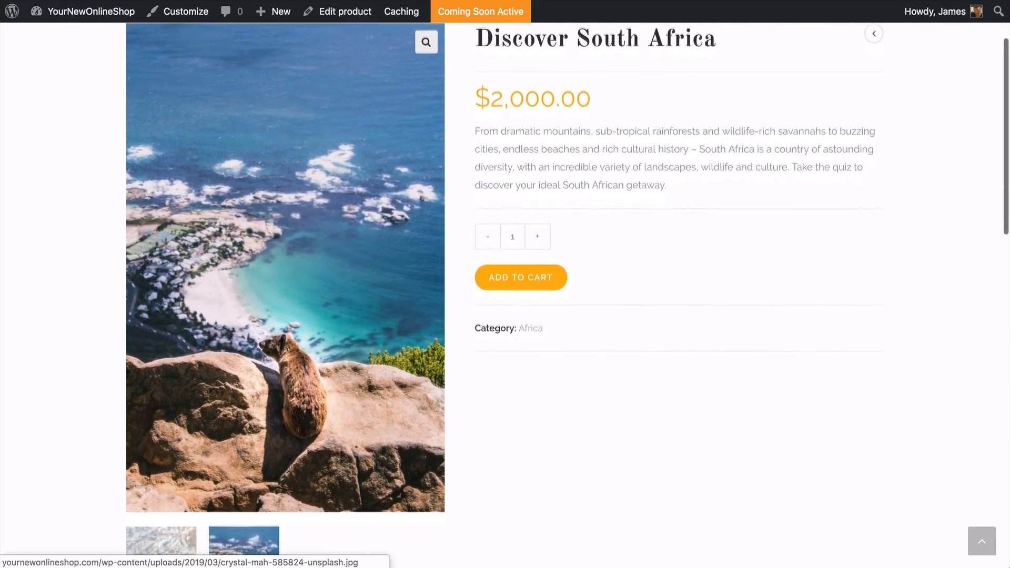
left_click(161, 521)
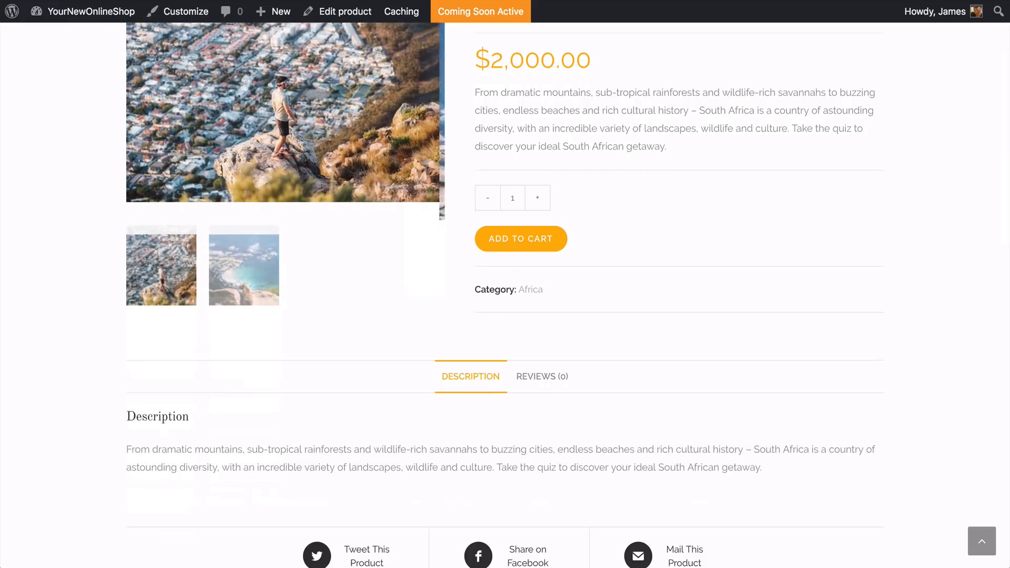
scroll(161, 521, "up", 2)
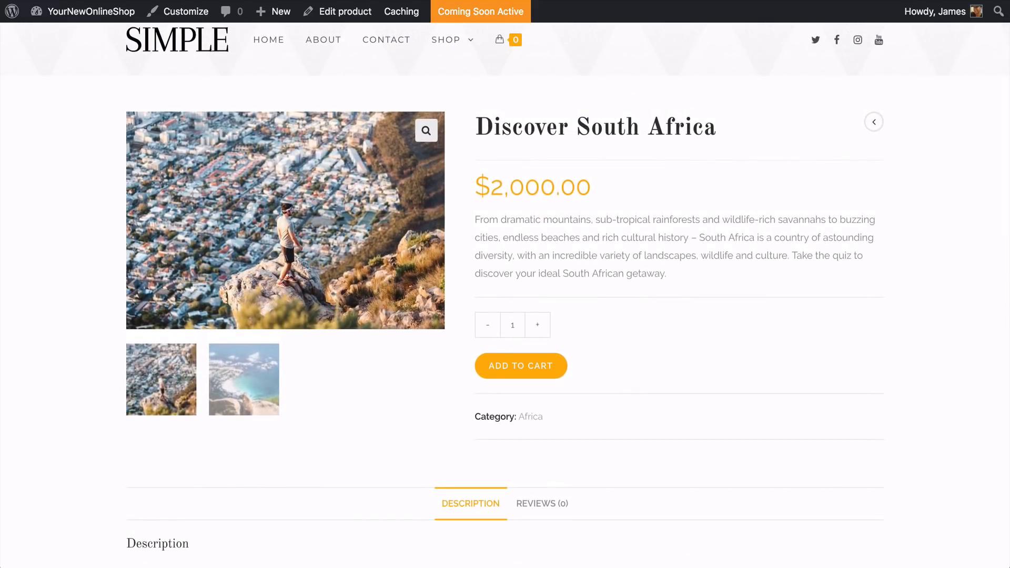
left_click(526, 375)
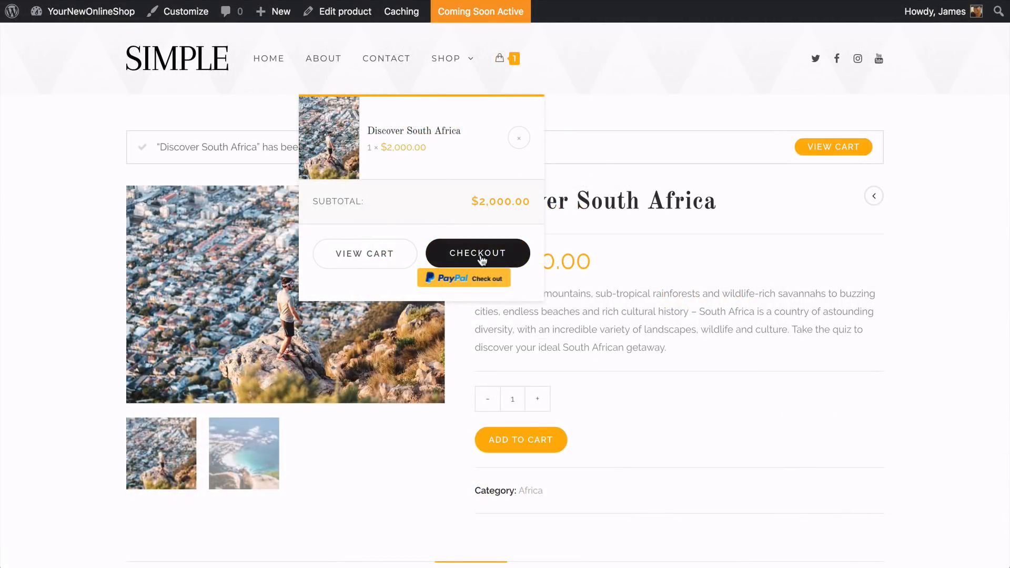
Proceed to checkout with the Discover South Africa order and inspect the billing form and coupon code entry
left_click(479, 258)
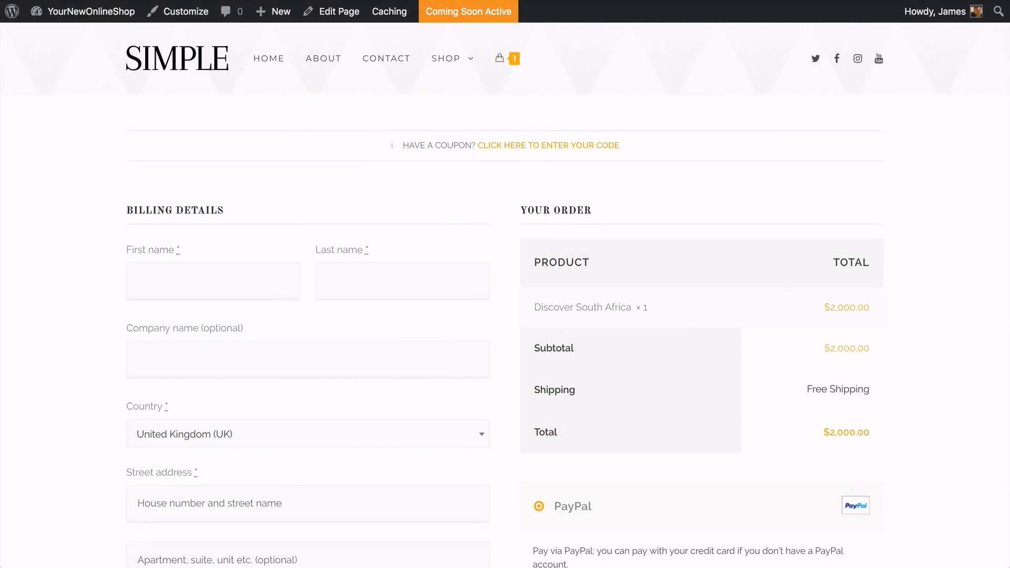
scroll(505, 294, "down", 5)
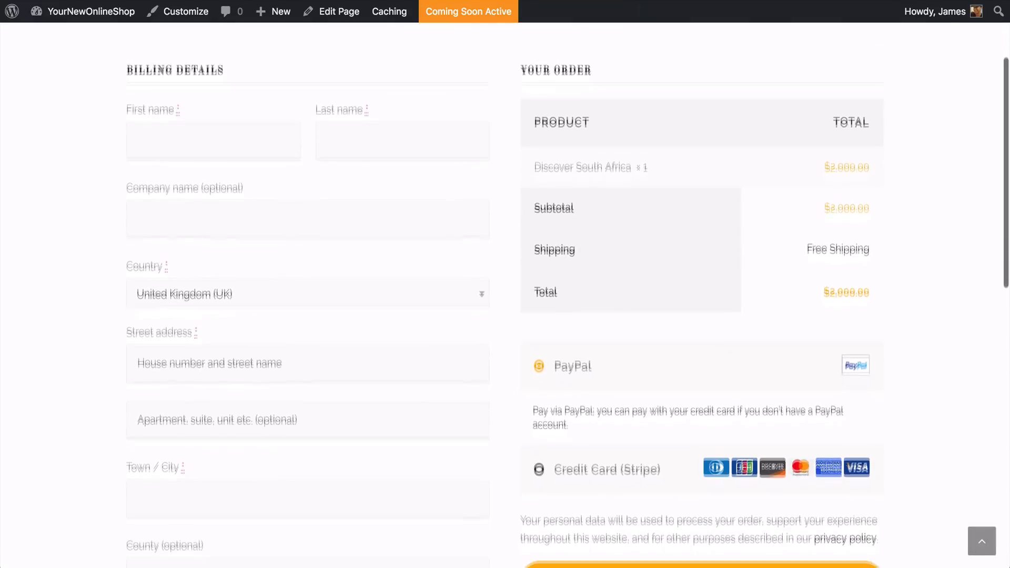
scroll(505, 295, "down", 5)
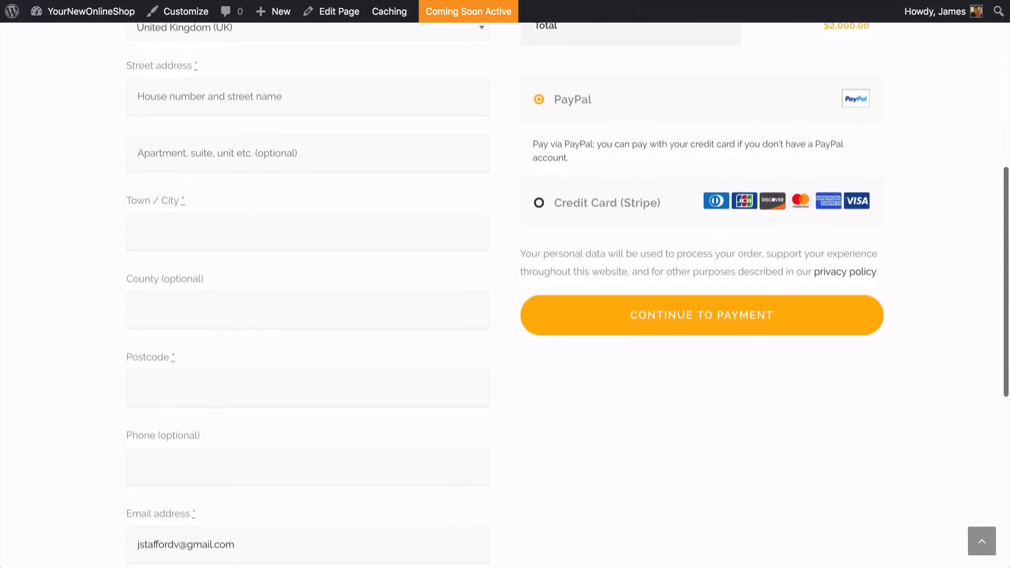
scroll(505, 294, "down", 7)
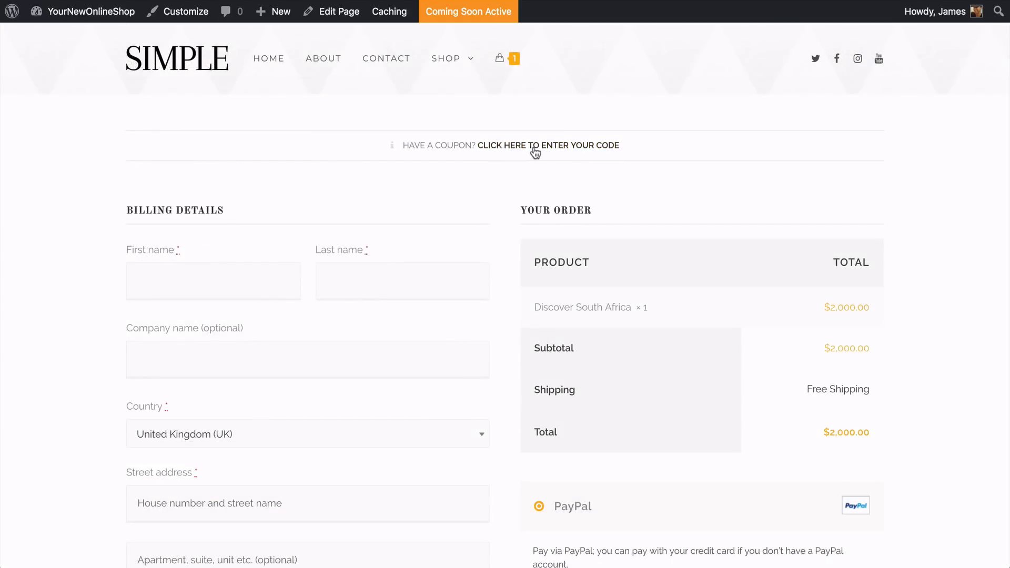
left_click(541, 150)
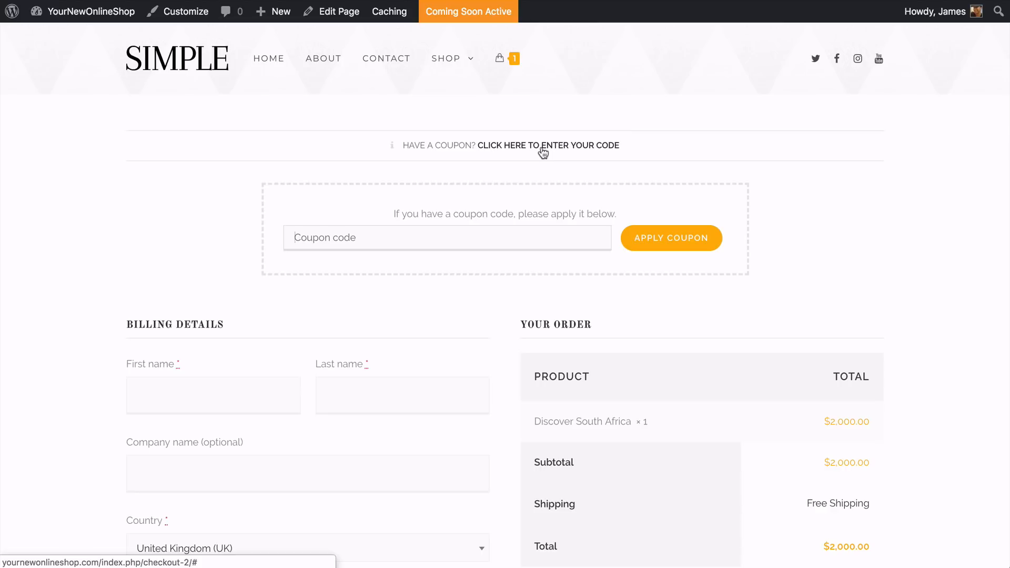
left_click(542, 150)
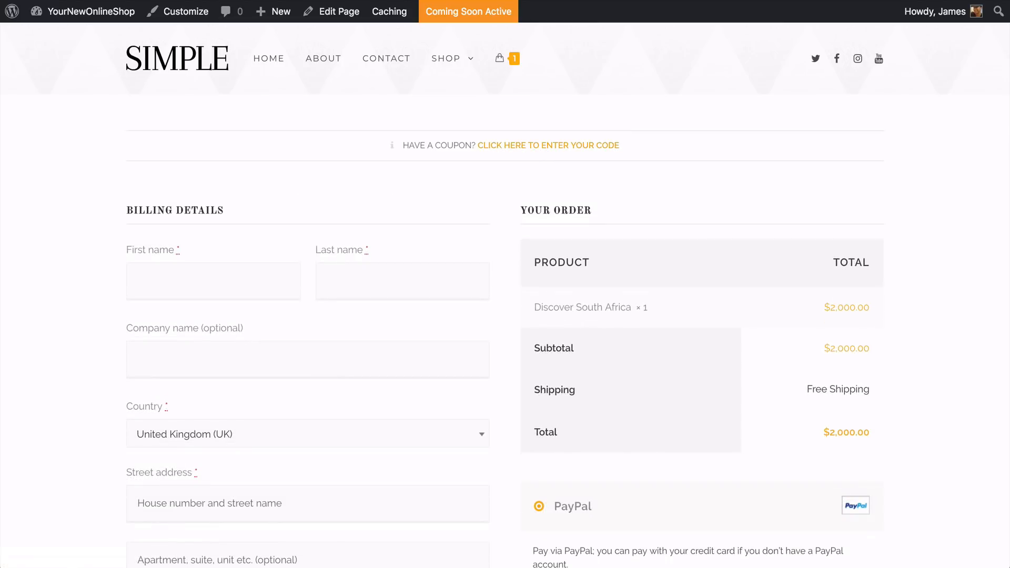
Choose Credit Card (Stripe), enter the test card's number, expiry date and security code, place the order and review its confirmation
scroll(505, 295, "down", 5)
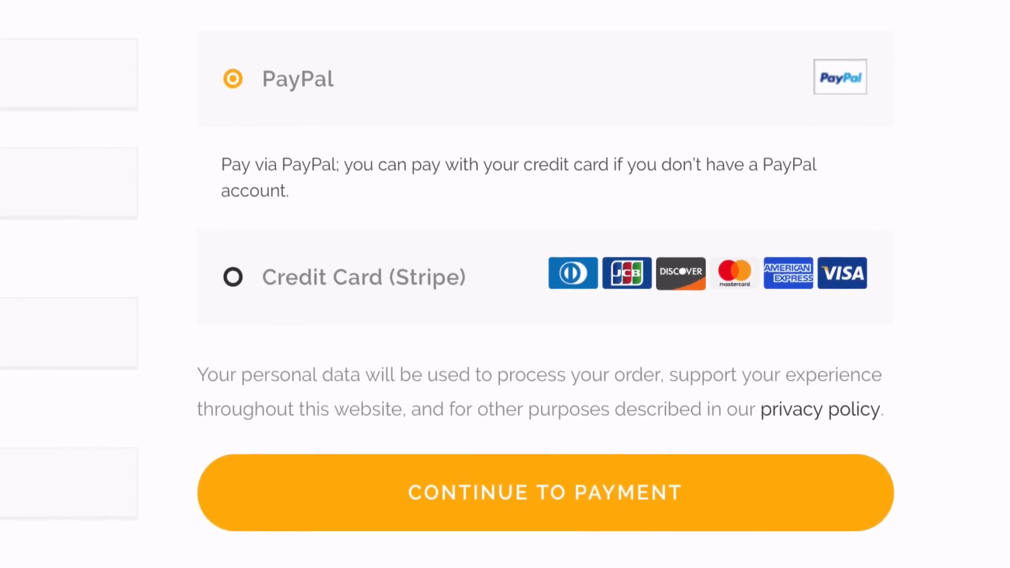
scroll(504, 222, "down", 1)
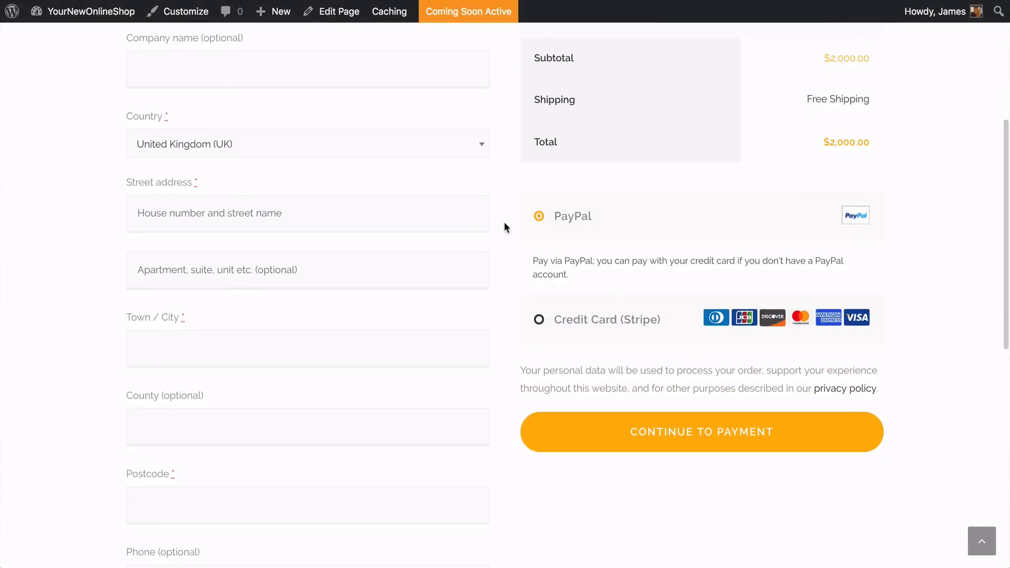
left_click(539, 321)
scroll(538, 319, "down", 4)
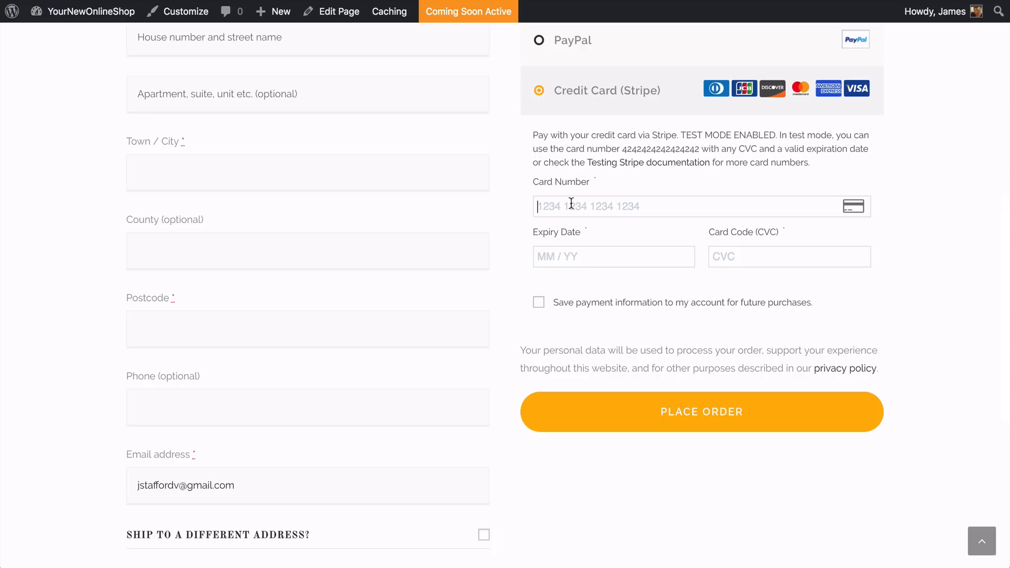
type("42424242424242420")
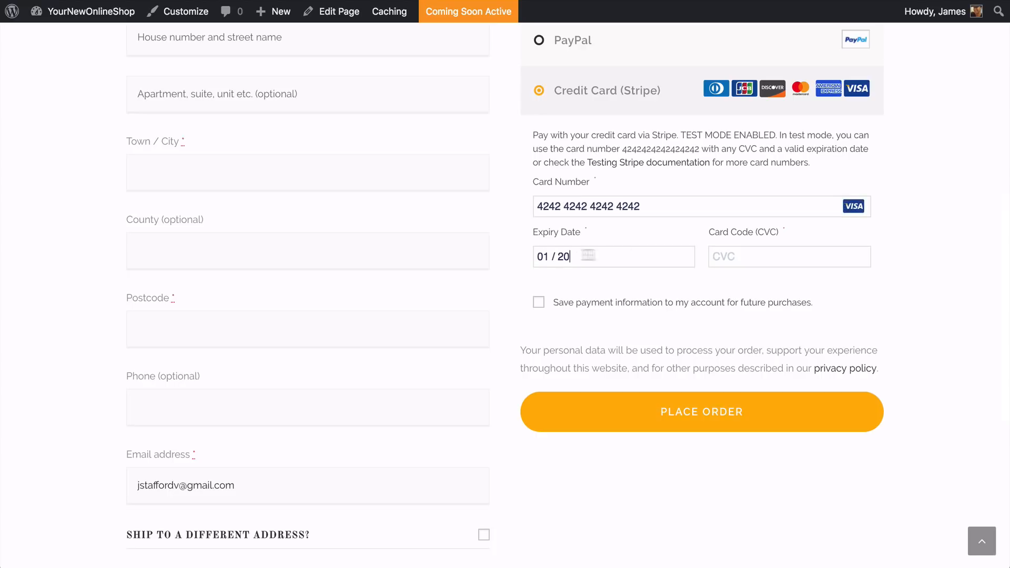
type("120123")
left_click(701, 426)
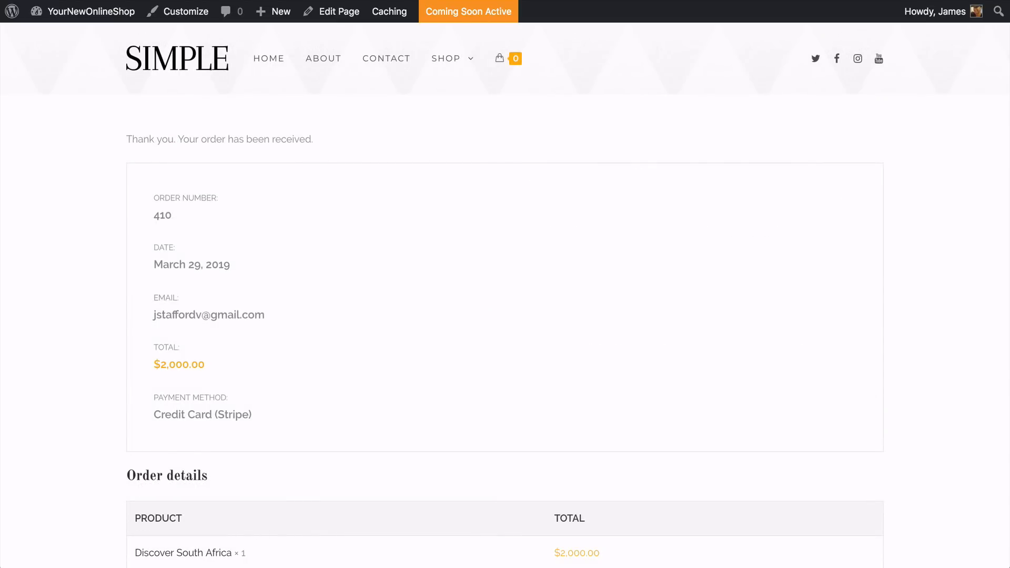
scroll(505, 294, "down", 6)
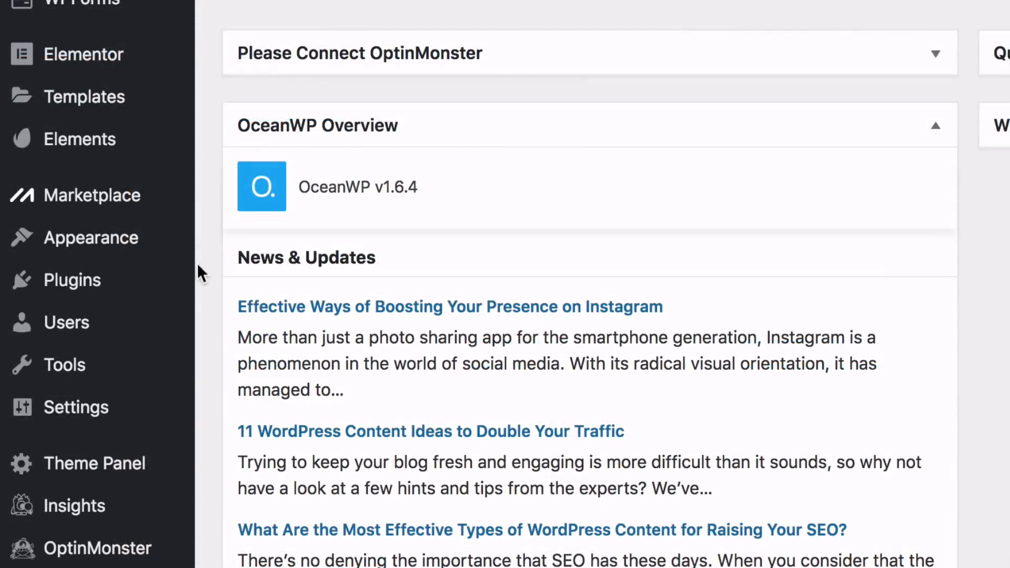
Open the WooCommerce Stripe Gateway settings from the installed plugins and turn off Stripe's test mode
mouse_move(169, 286)
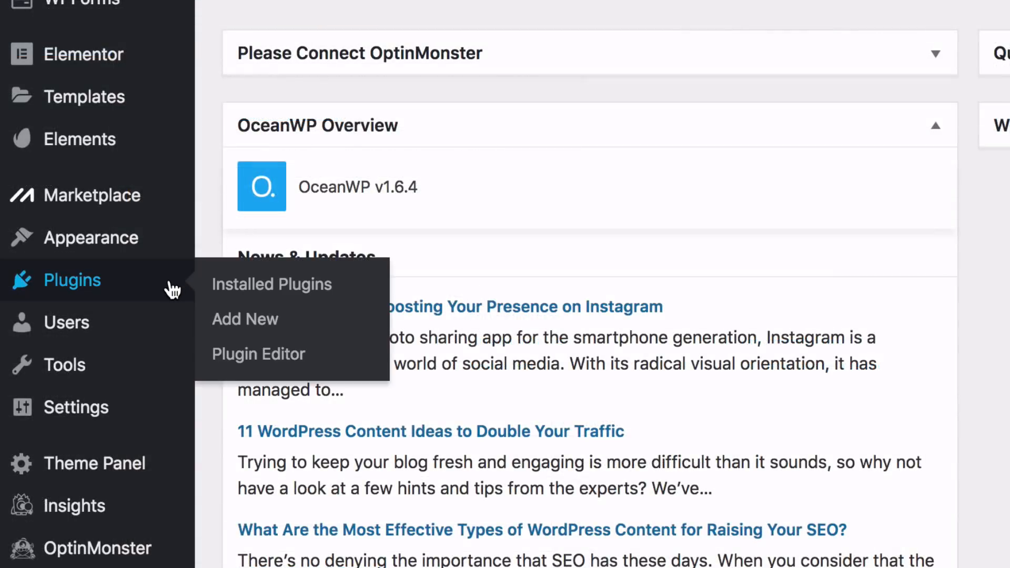
left_click(221, 286)
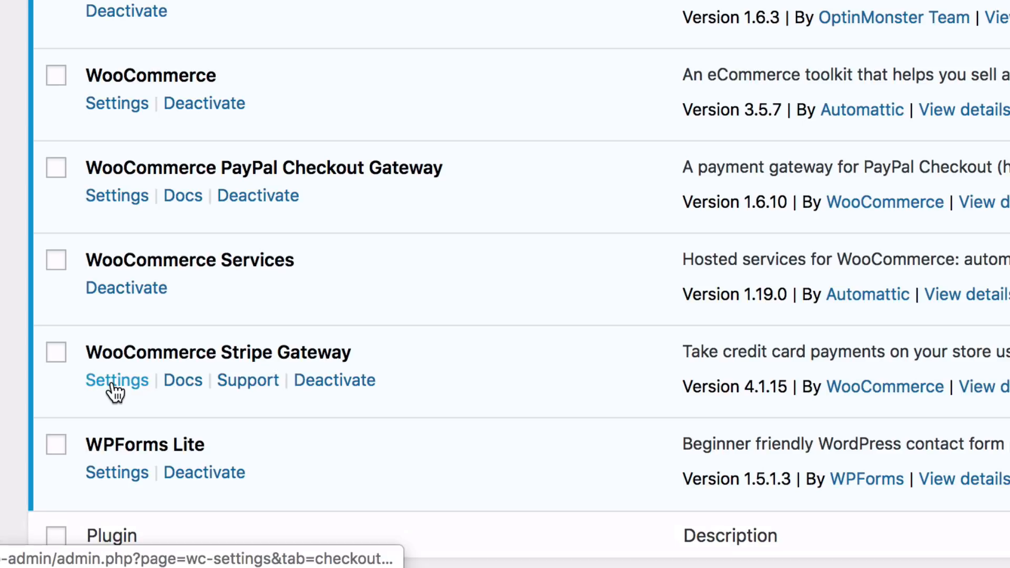
left_click(113, 385)
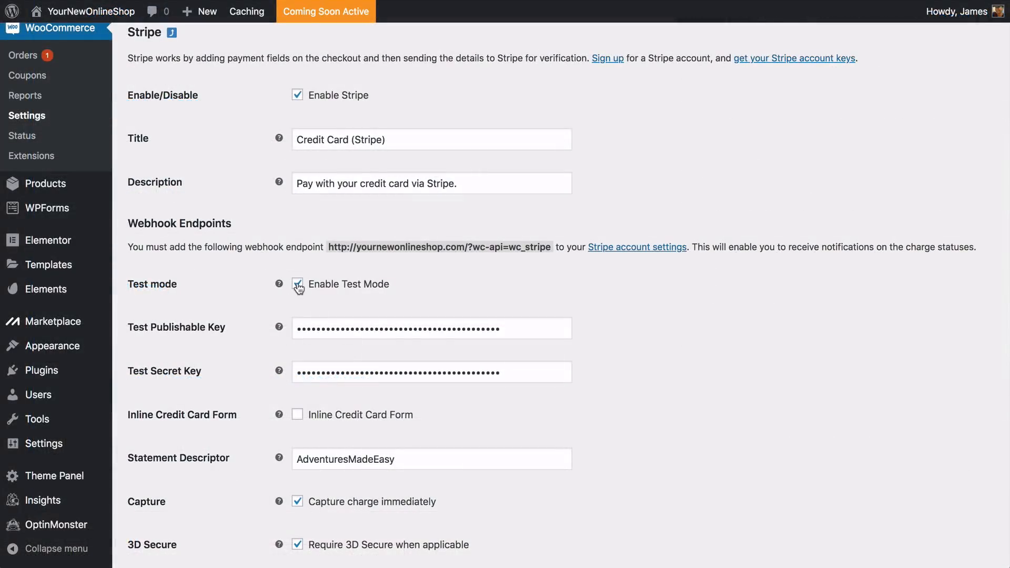
left_click(298, 285)
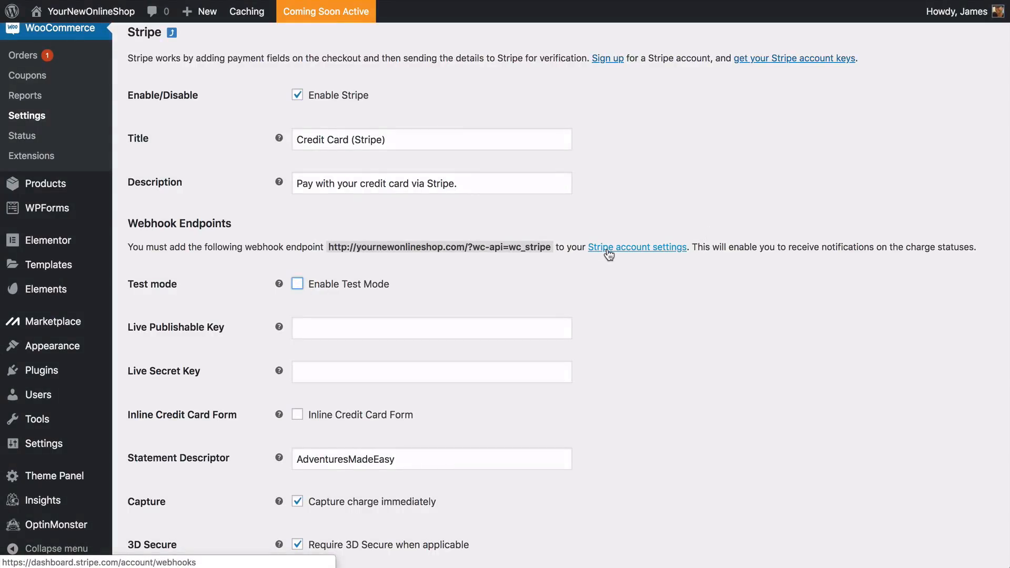
left_click(609, 254)
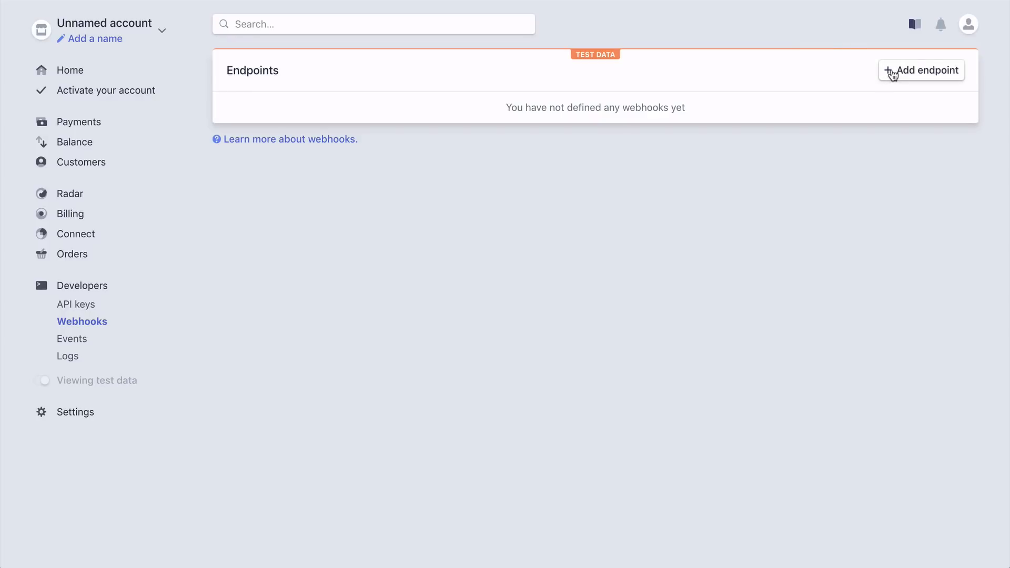
left_click(892, 73)
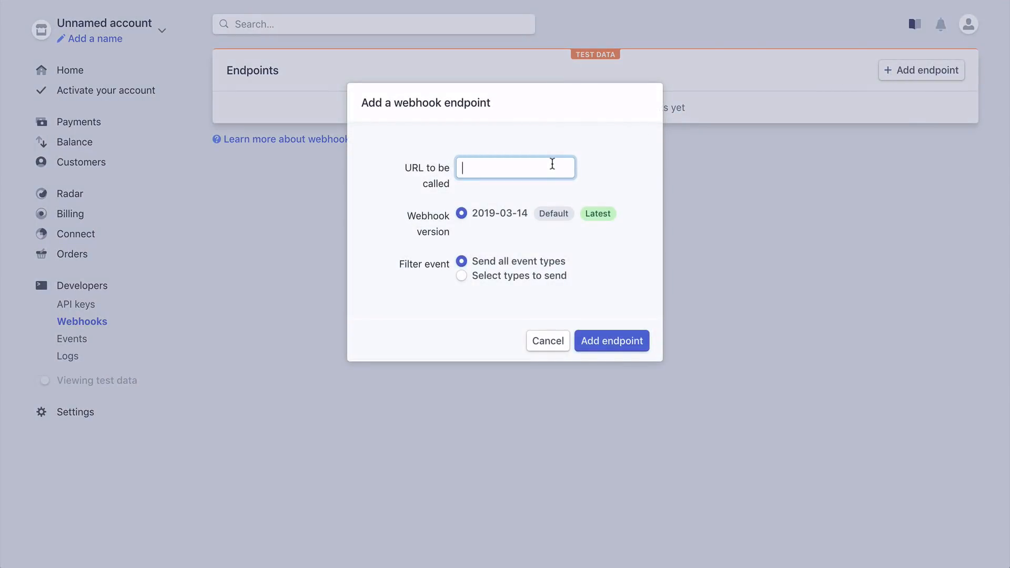
key("ctrl+v")
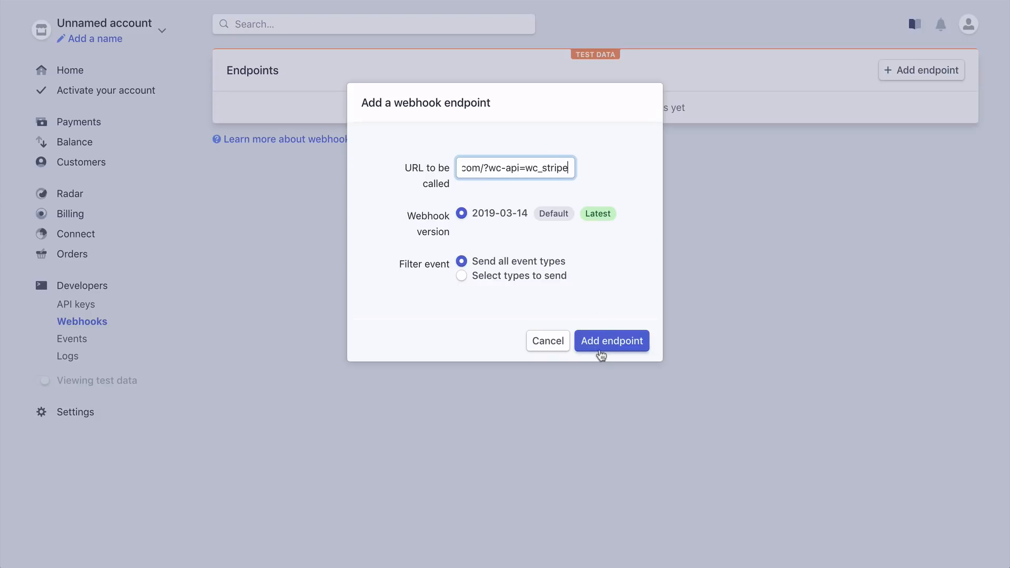
left_click(600, 348)
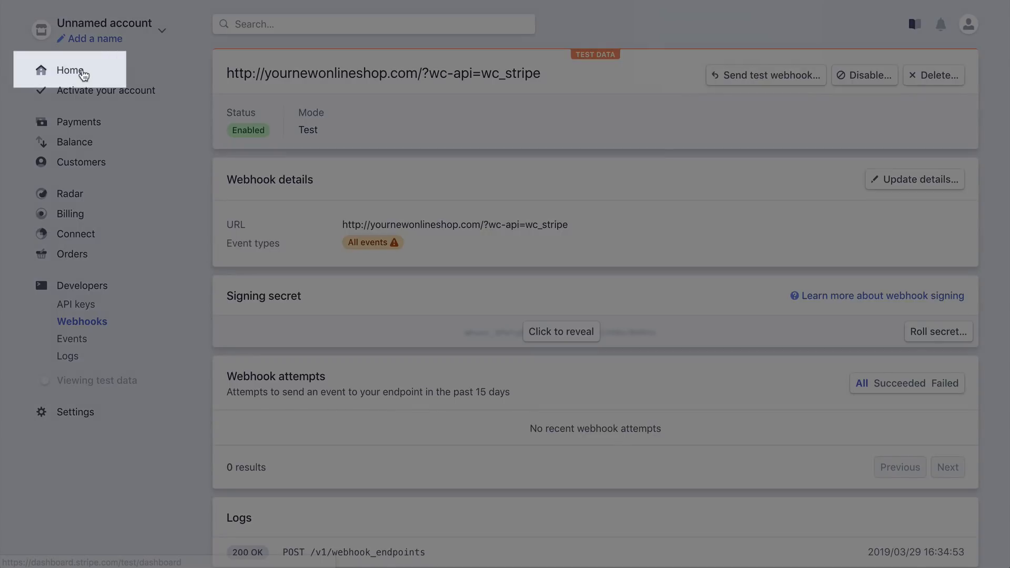
Go to the Stripe dashboard home and start the account activation needed for the live API keys
left_click(84, 75)
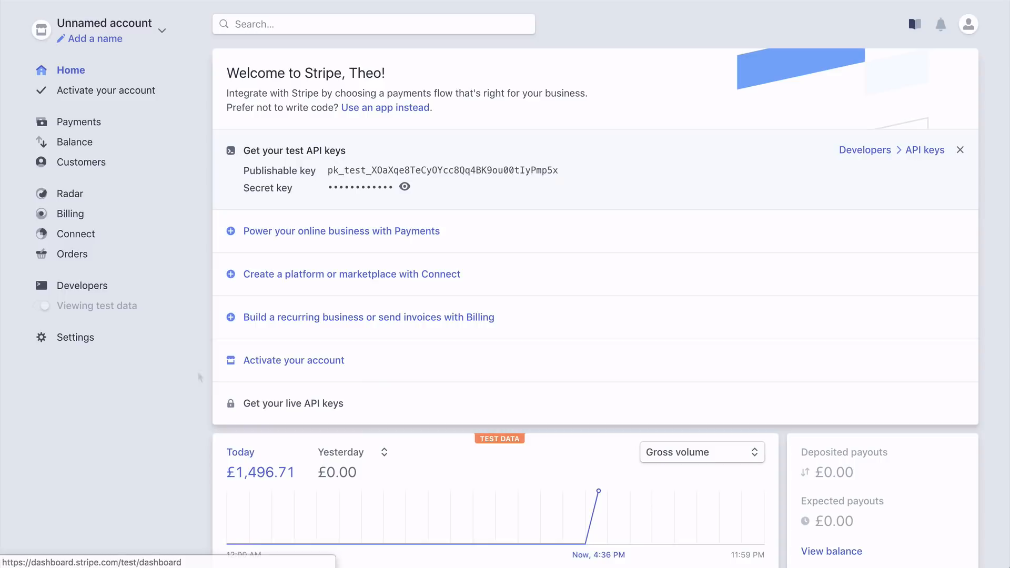
mouse_move(275, 404)
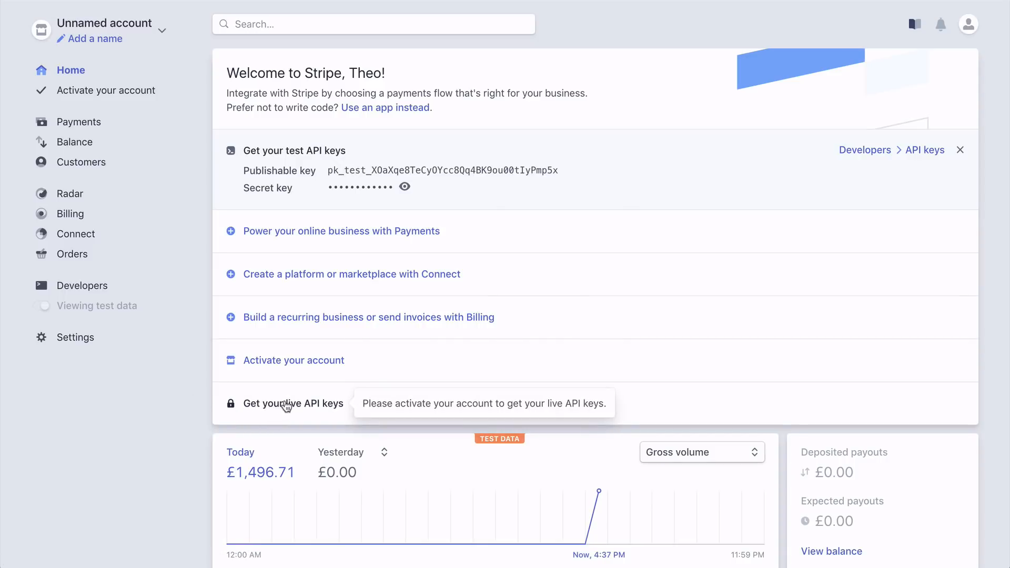
left_click(289, 361)
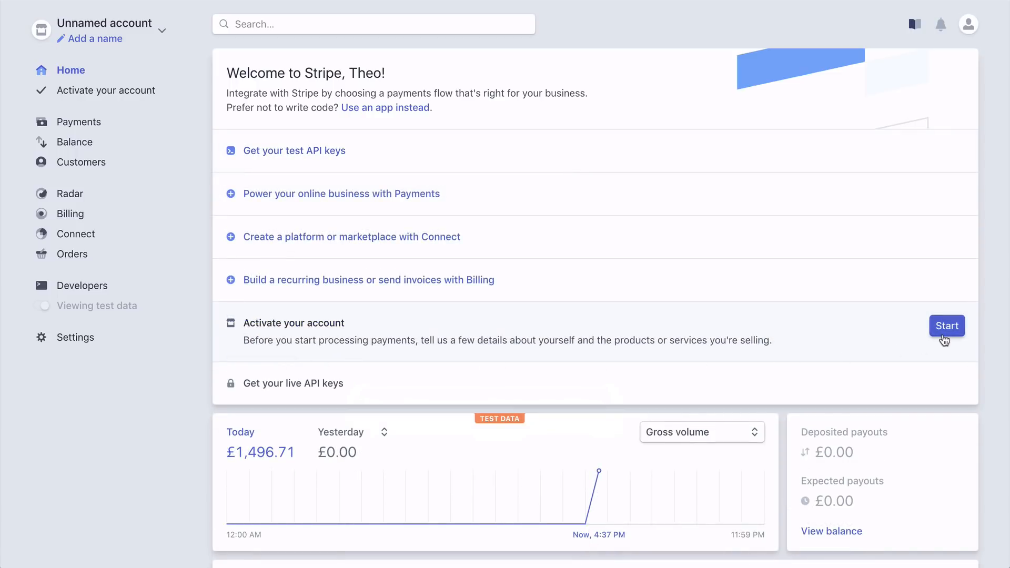
left_click(945, 337)
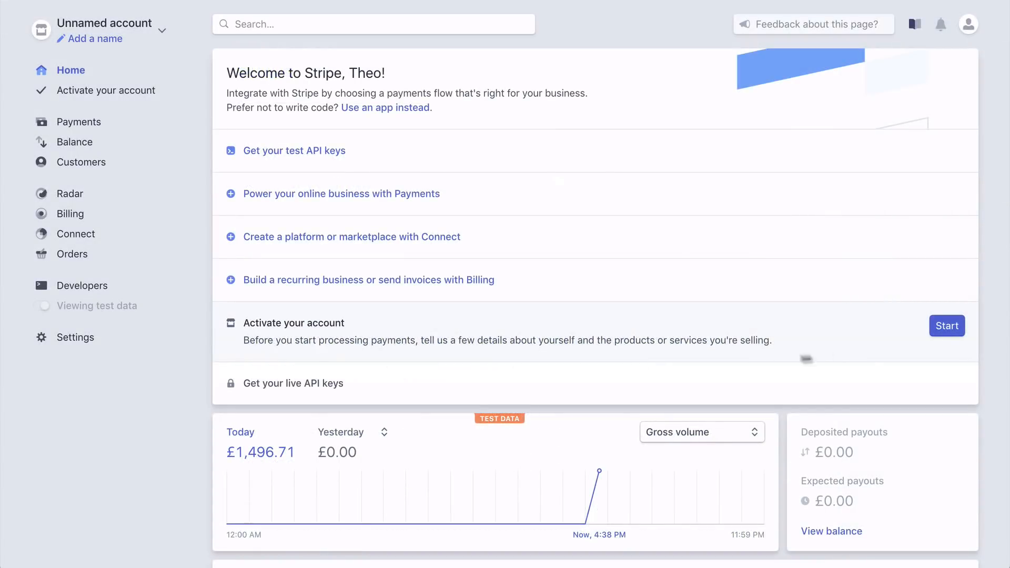
left_click(947, 329)
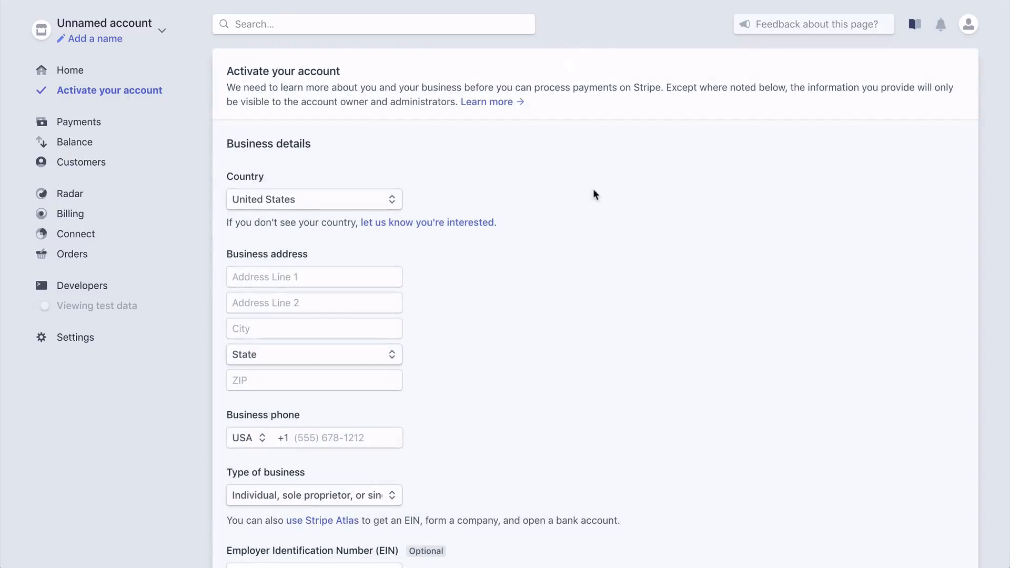
Examine the activation form's business details, sole proprietor, credit card statement and bank details sections
scroll(595, 195, "down", 3)
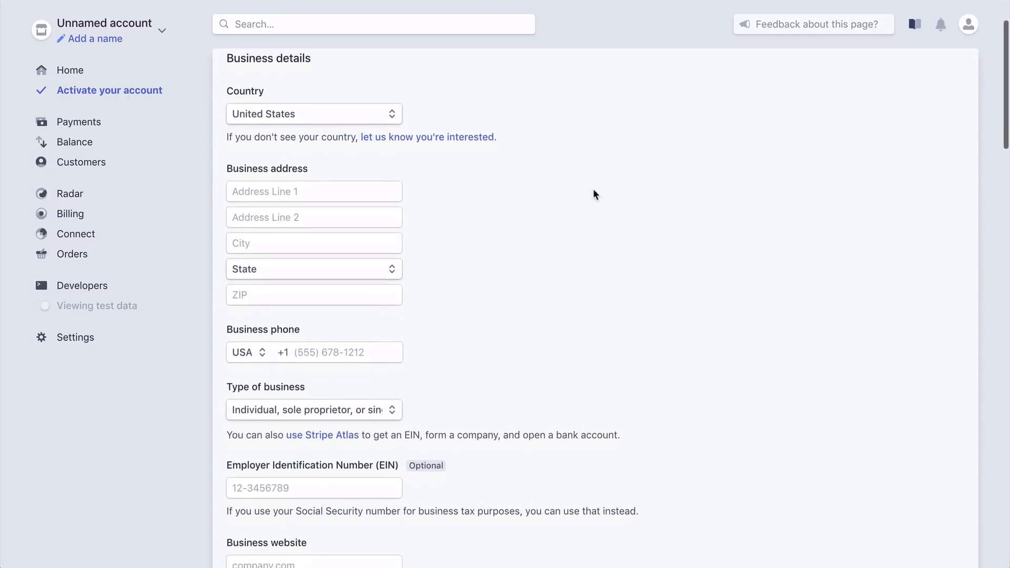
scroll(595, 194, "down", 2)
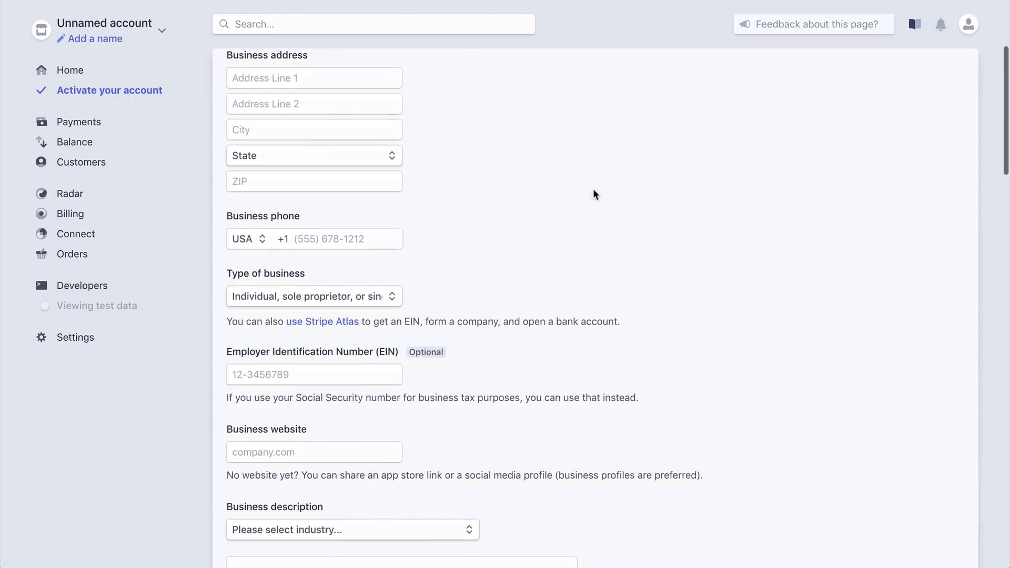
scroll(595, 194, "down", 4)
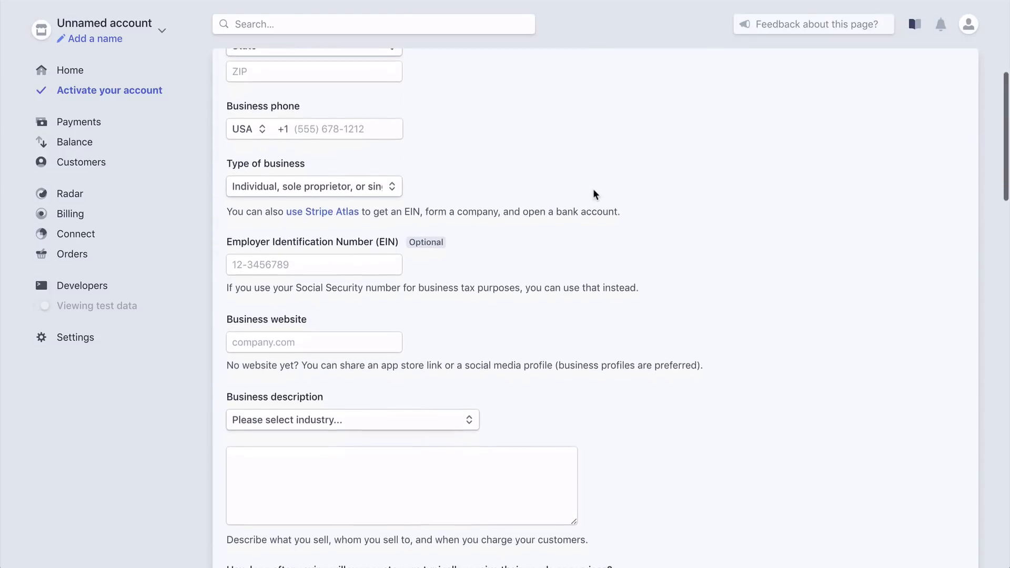
scroll(595, 195, "down", 4)
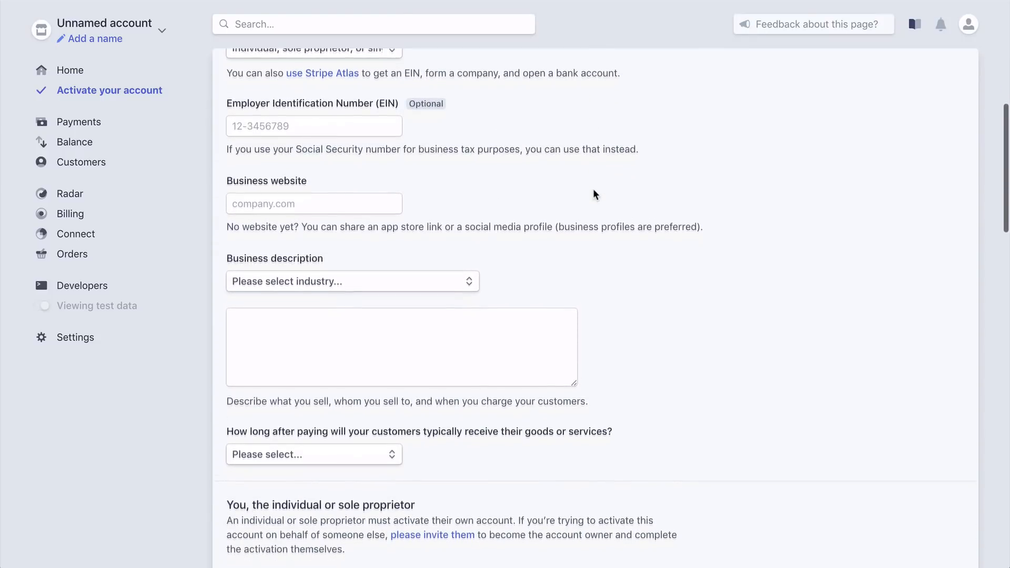
scroll(595, 195, "down", 6)
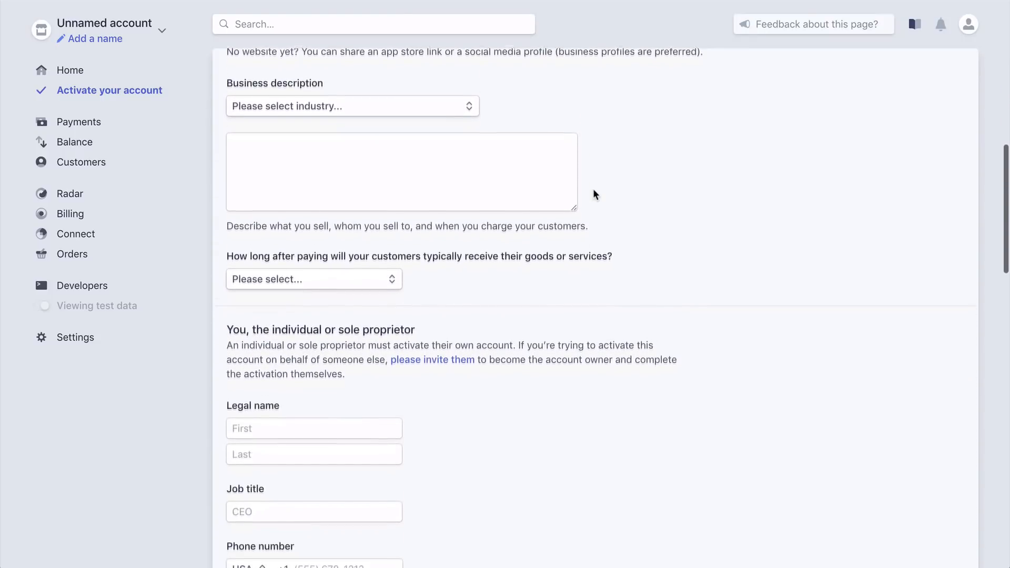
scroll(594, 194, "down", 4)
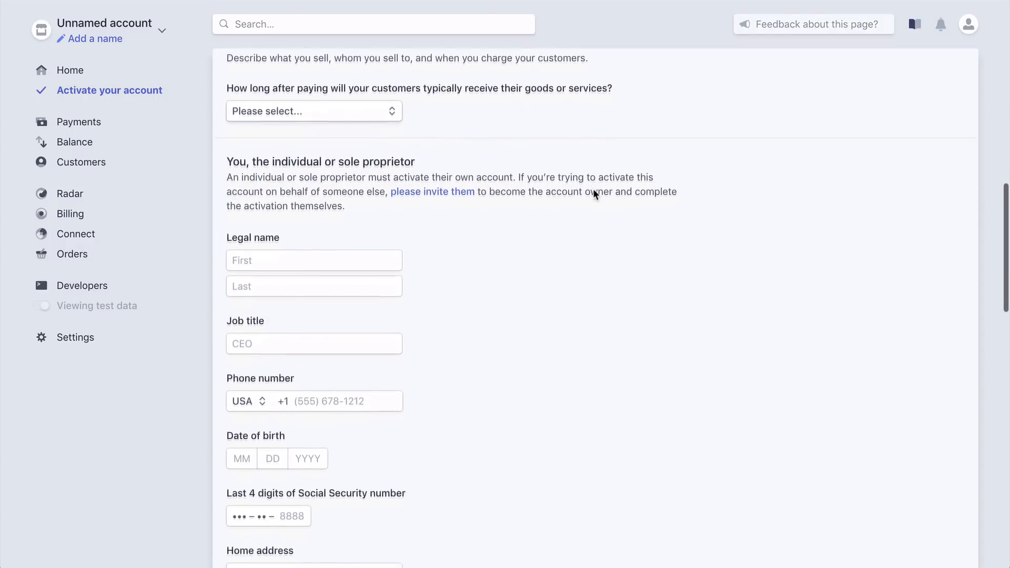
scroll(595, 194, "down", 8)
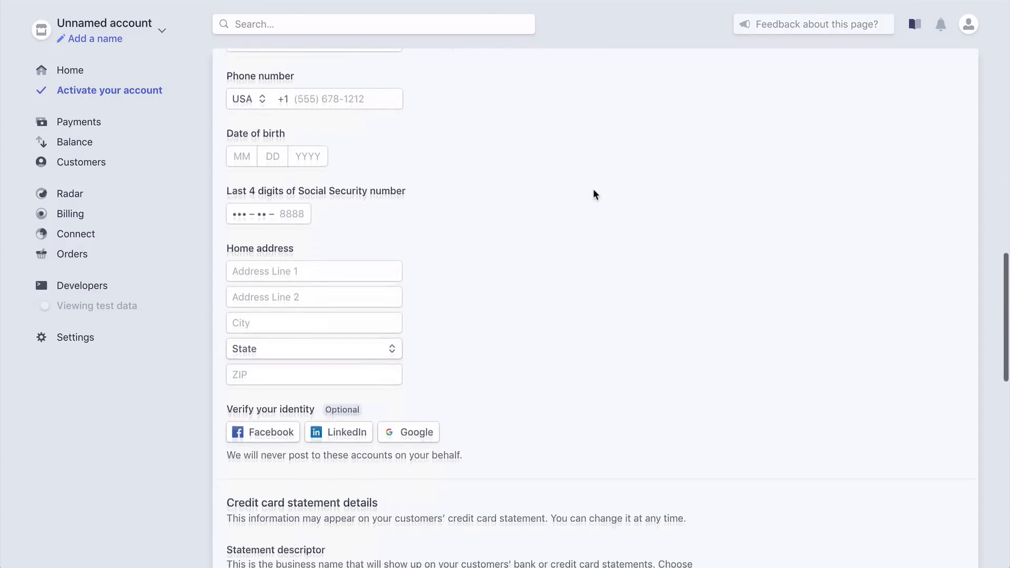
scroll(595, 194, "down", 7)
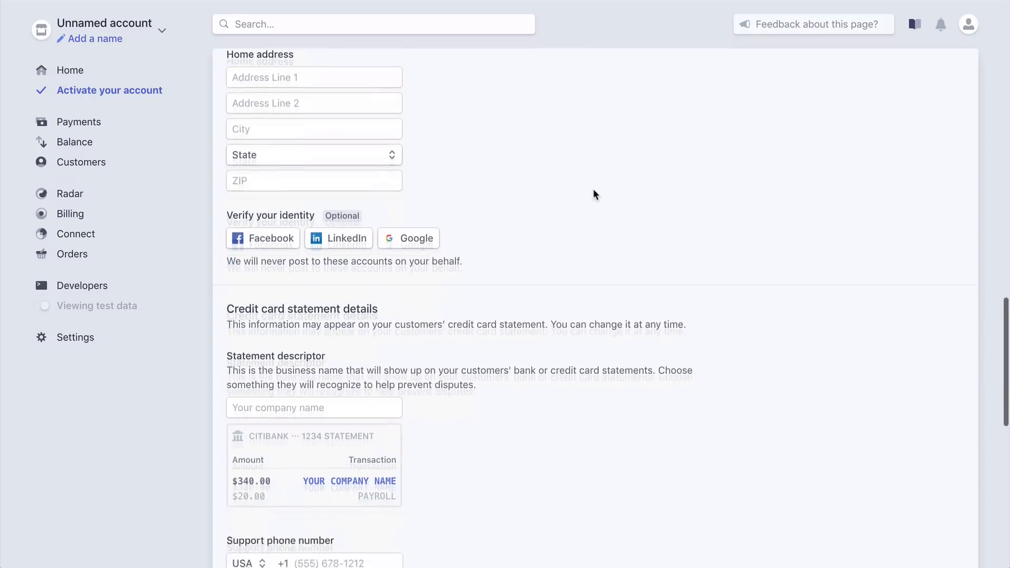
scroll(595, 195, "down", 2)
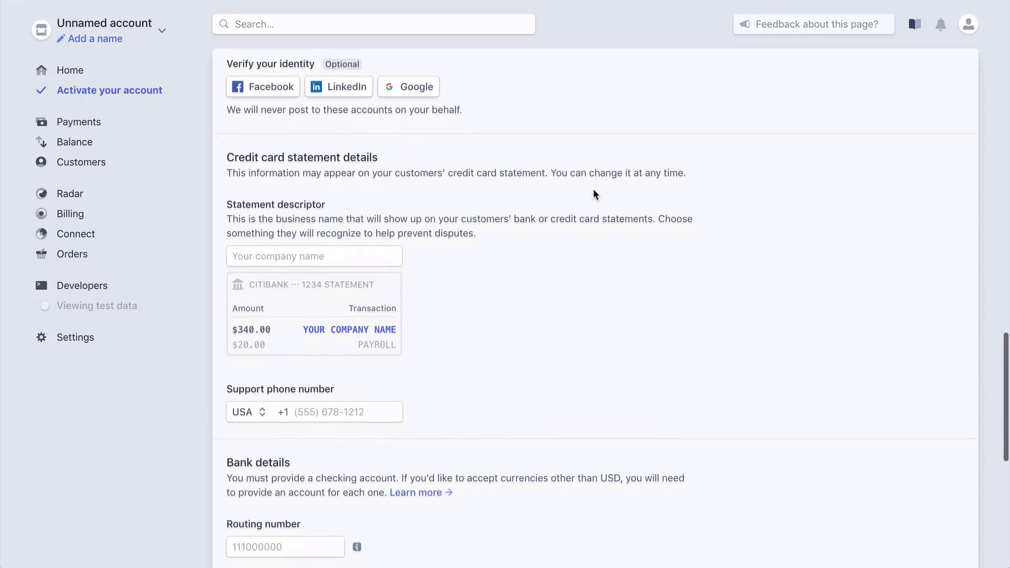
scroll(594, 190, "down", 3)
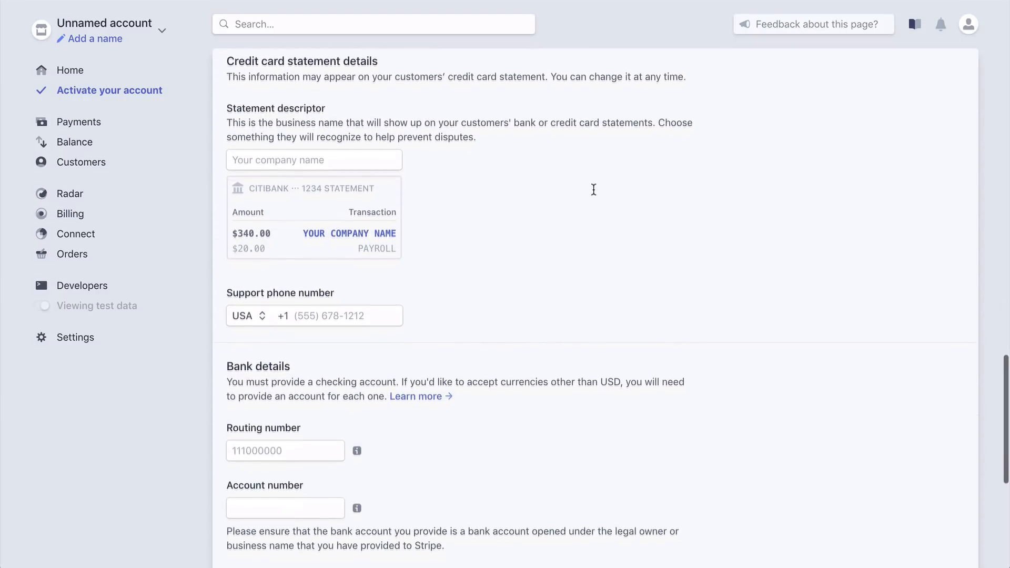
scroll(593, 190, "down", 4)
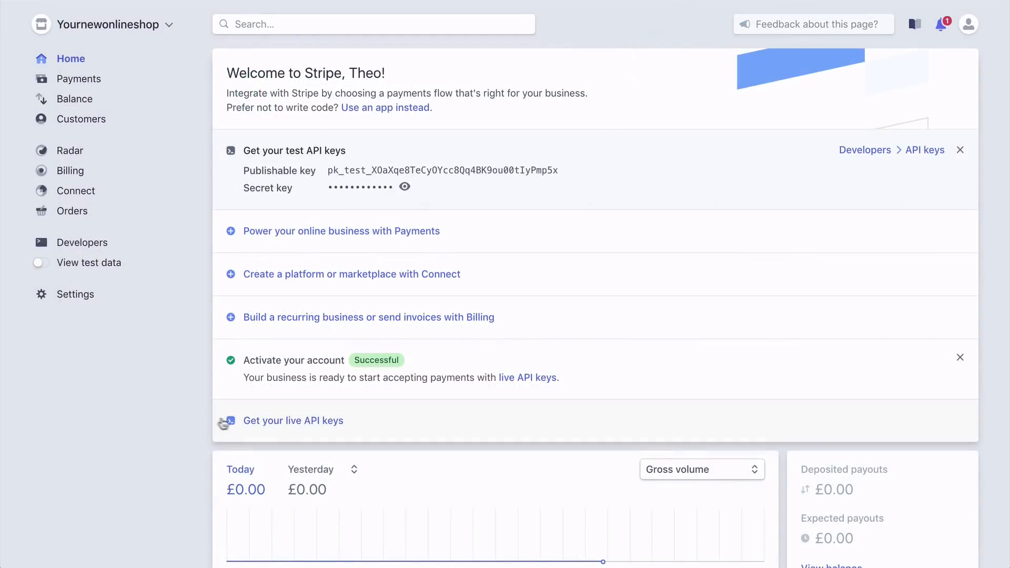
Get the live API keys from Stripe and enter them as the Live Publishable Key and Live Secret Key in WooCommerce
left_click(272, 420)
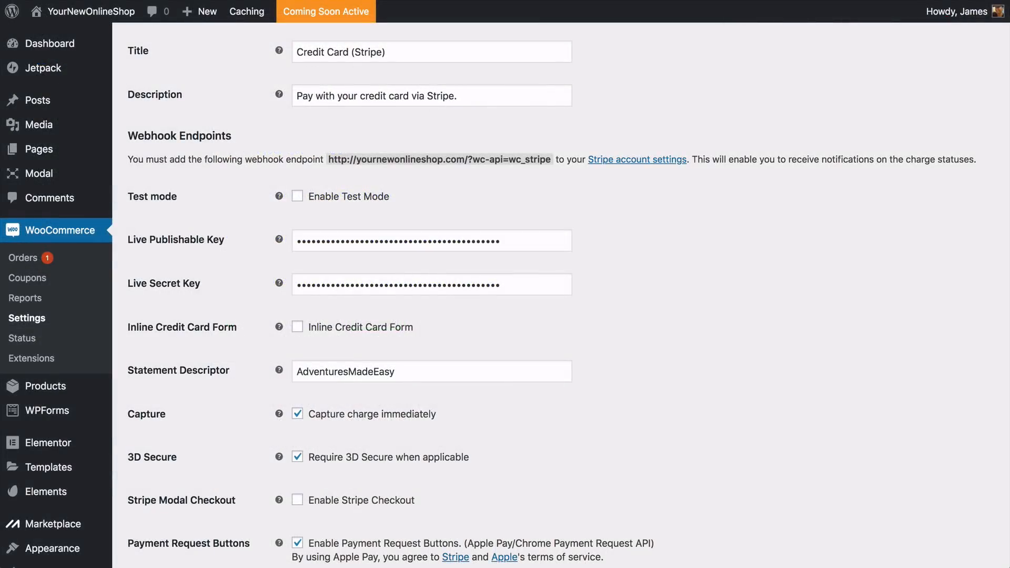
scroll(560, 295, "down", 7)
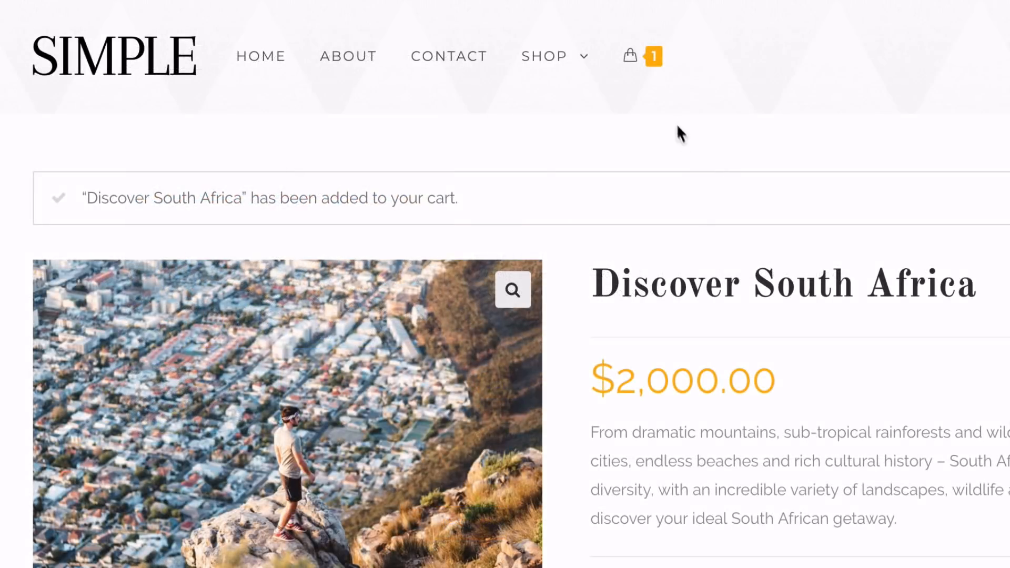
Change the site title to "Adventures Made Easy" in the WordPress general settings
mouse_move(515, 74)
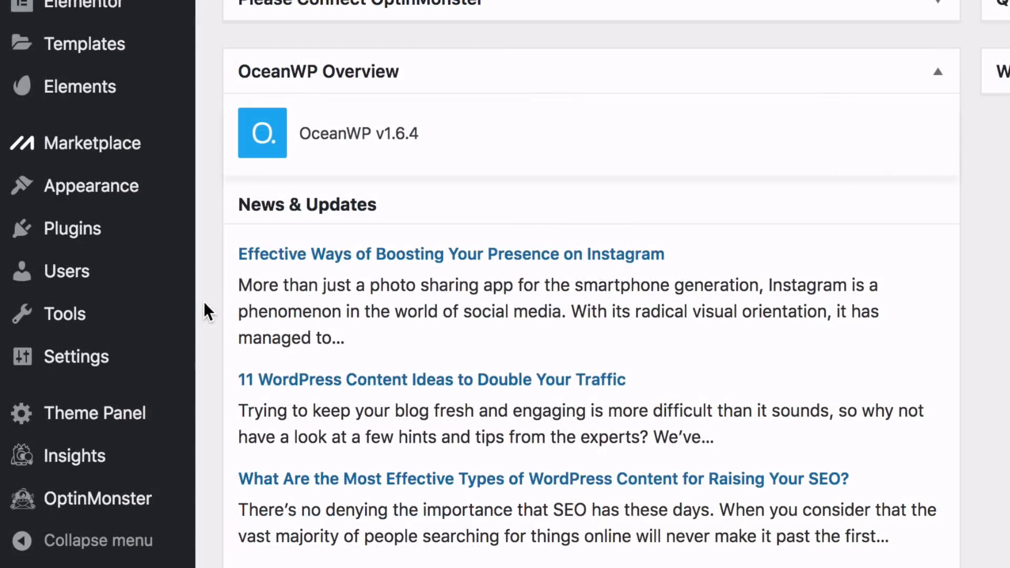
mouse_move(187, 362)
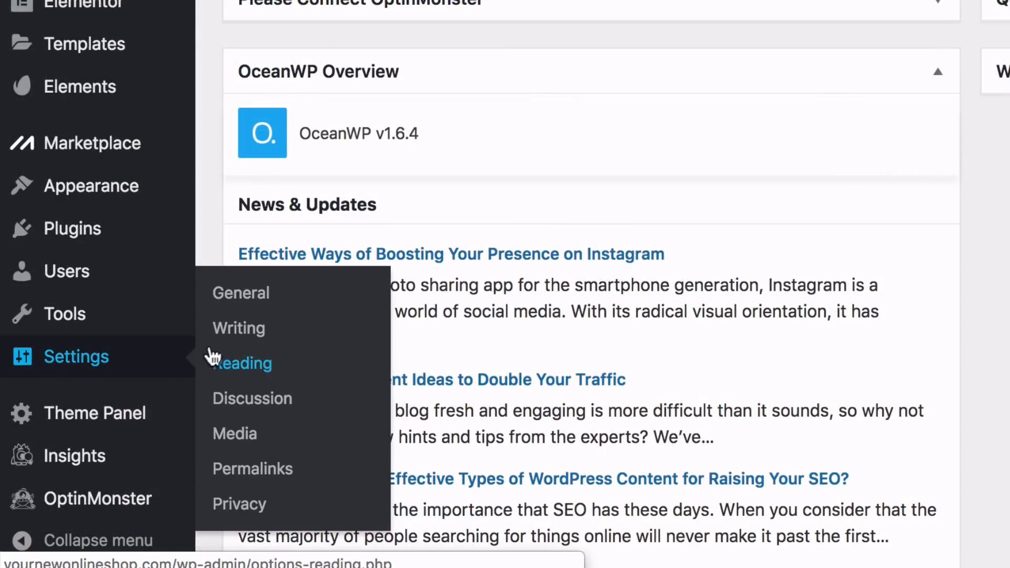
left_click(237, 300)
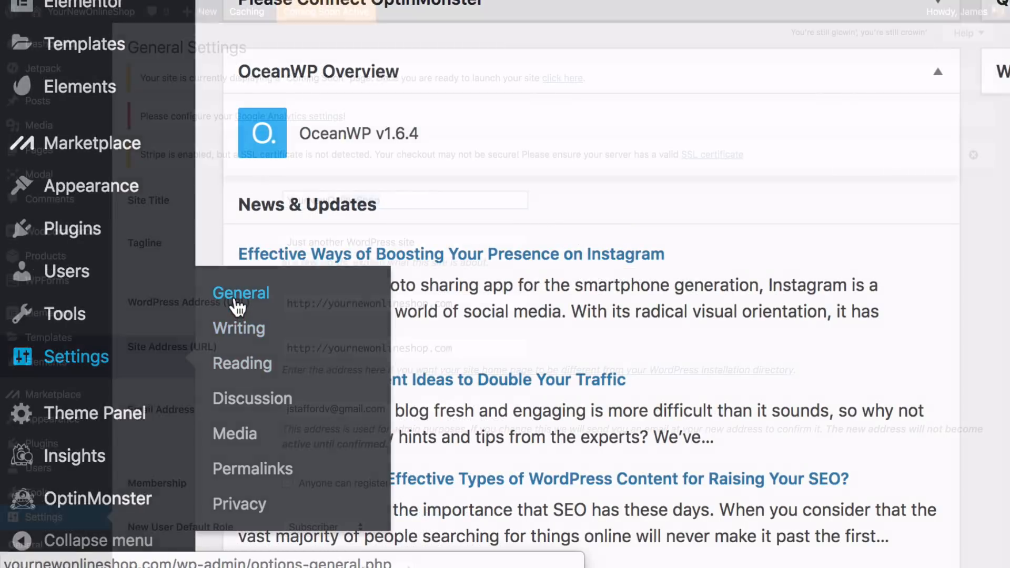
key("super+a")
key("BackSpace")
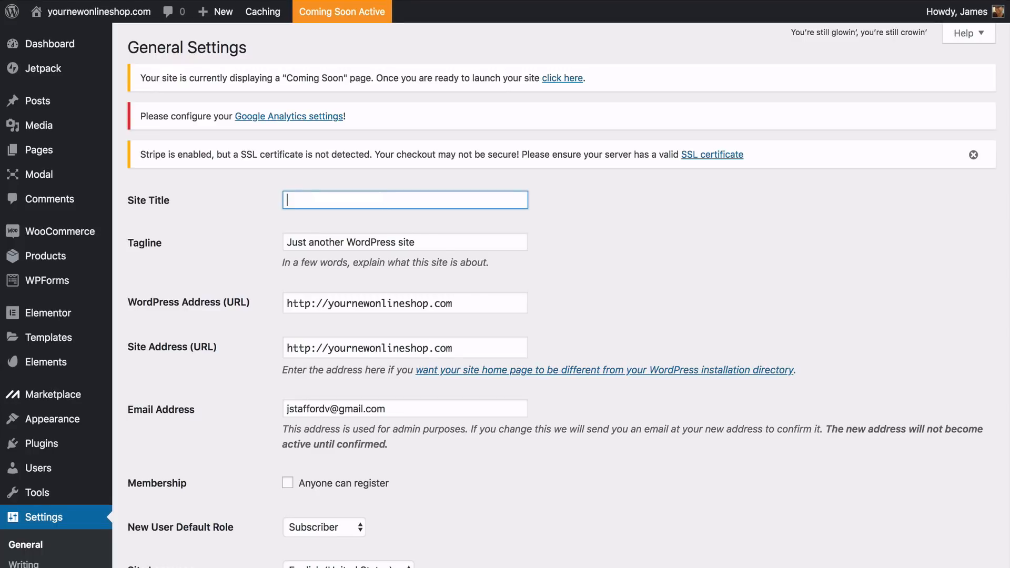
type("A")
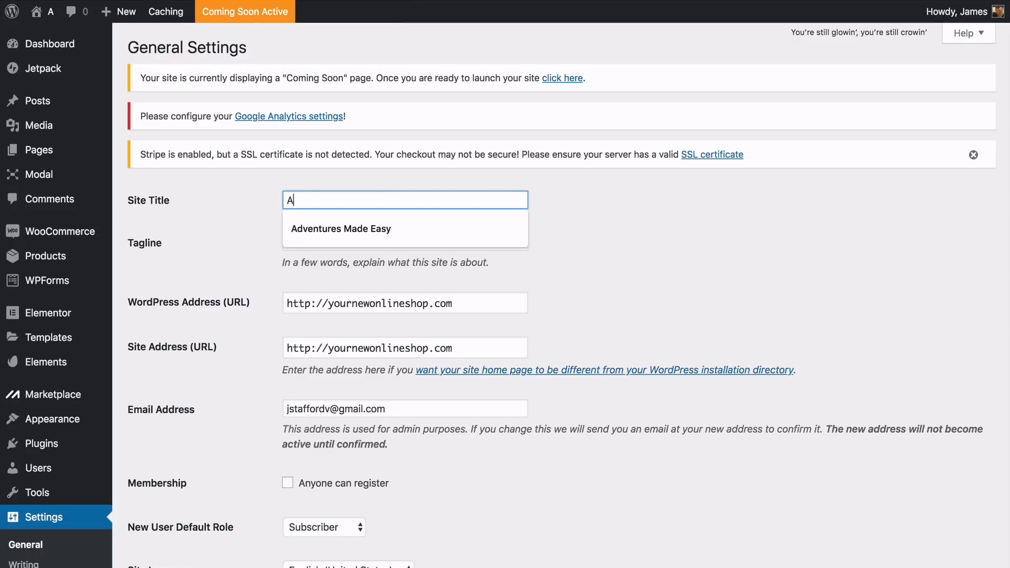
type("dventures M")
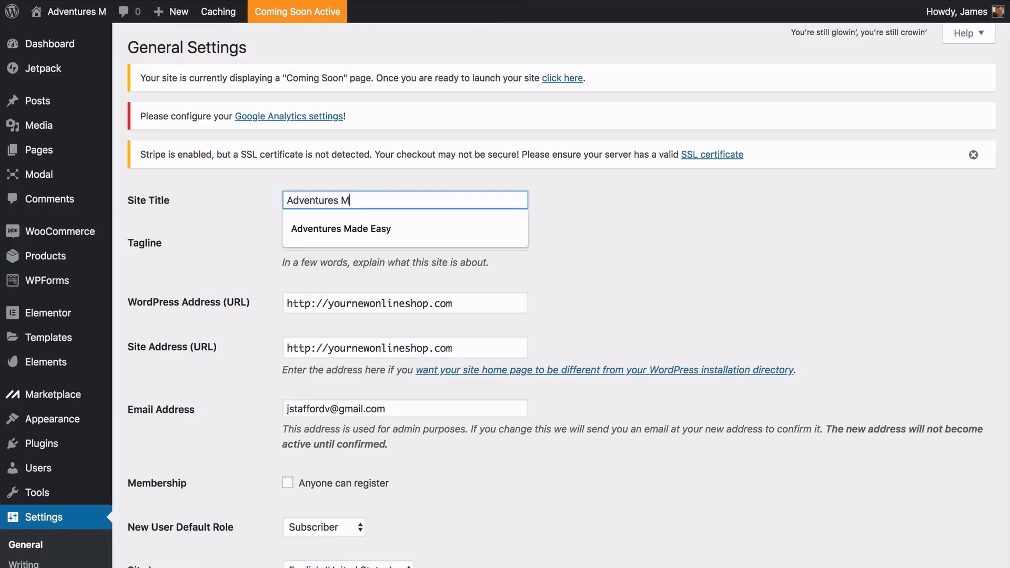
type("ade Easy")
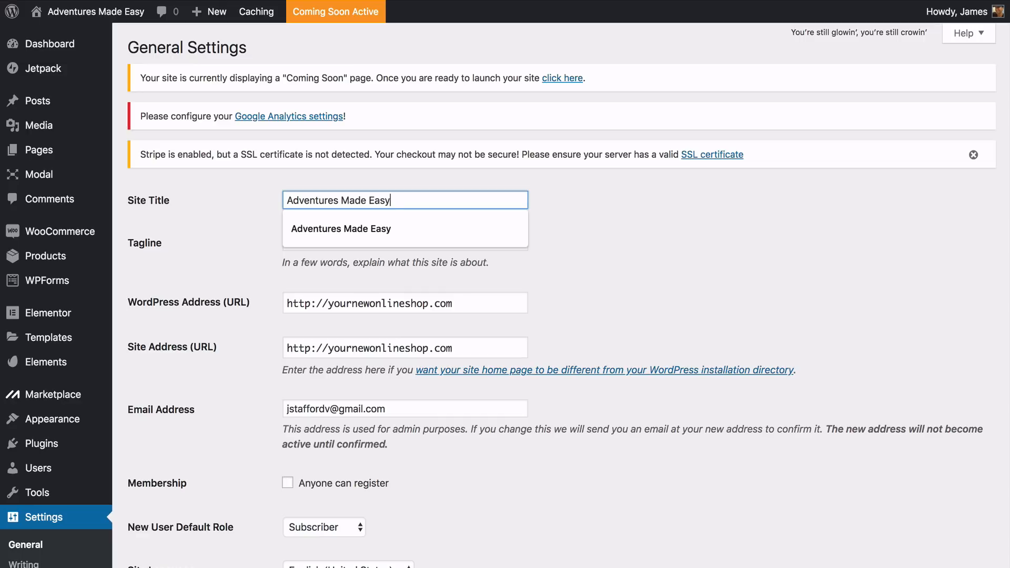
left_click(632, 231)
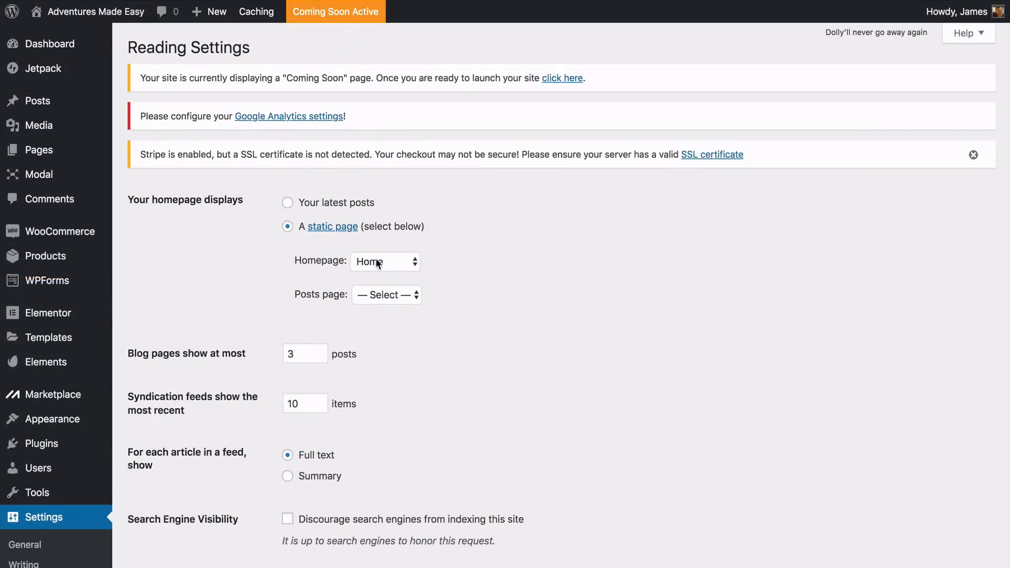
Select Home as the static homepage in the reading settings and set the permalink structure to Post name
left_click(376, 263)
left_click(390, 260)
scroll(390, 262, "down", 5)
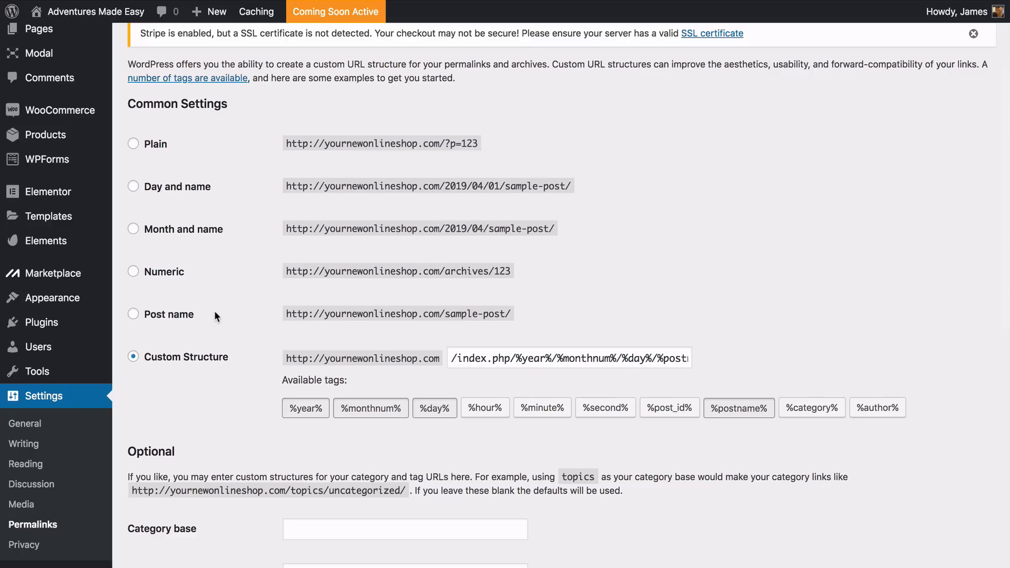
left_click(135, 315)
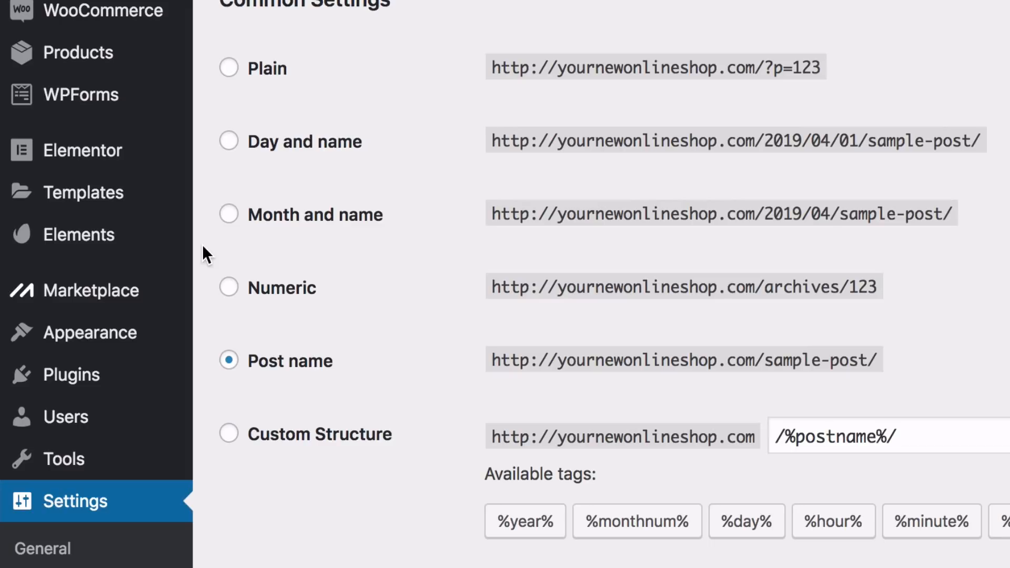
Open the theme customizer's header logo settings and replace the SIMPLE logo with the BŌLEIR logo image
mouse_move(180, 334)
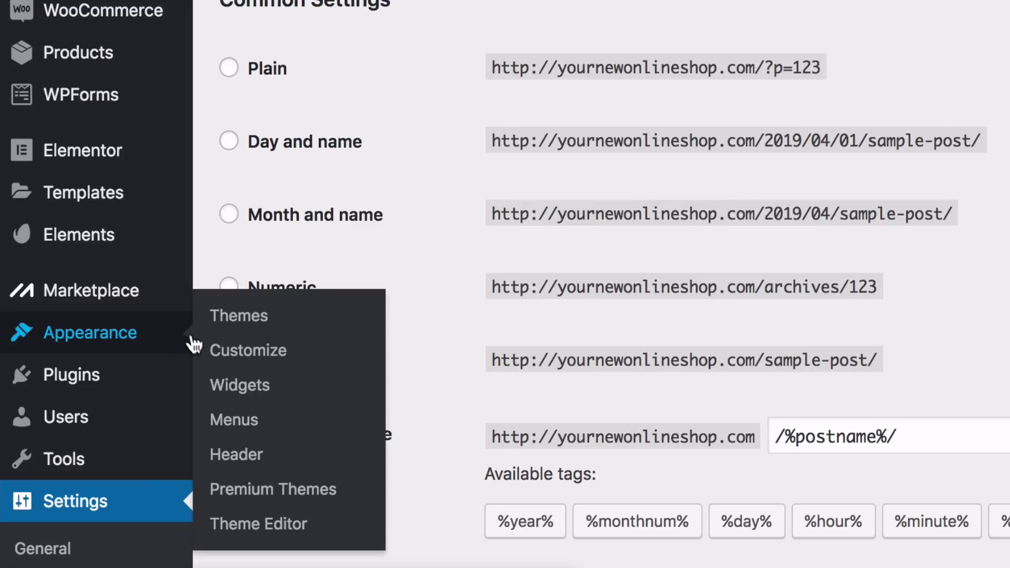
left_click(246, 353)
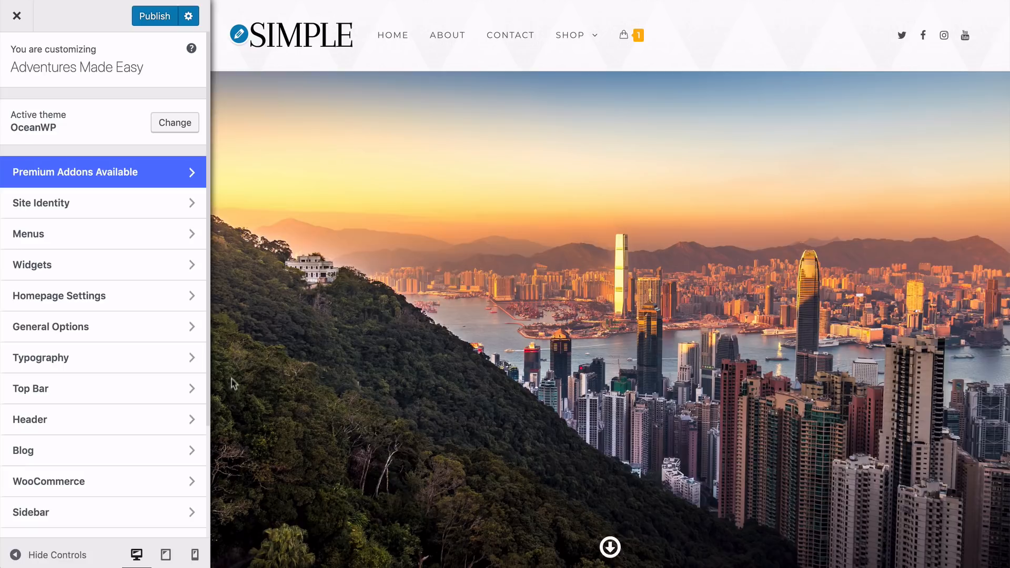
left_click(178, 424)
left_click(102, 183)
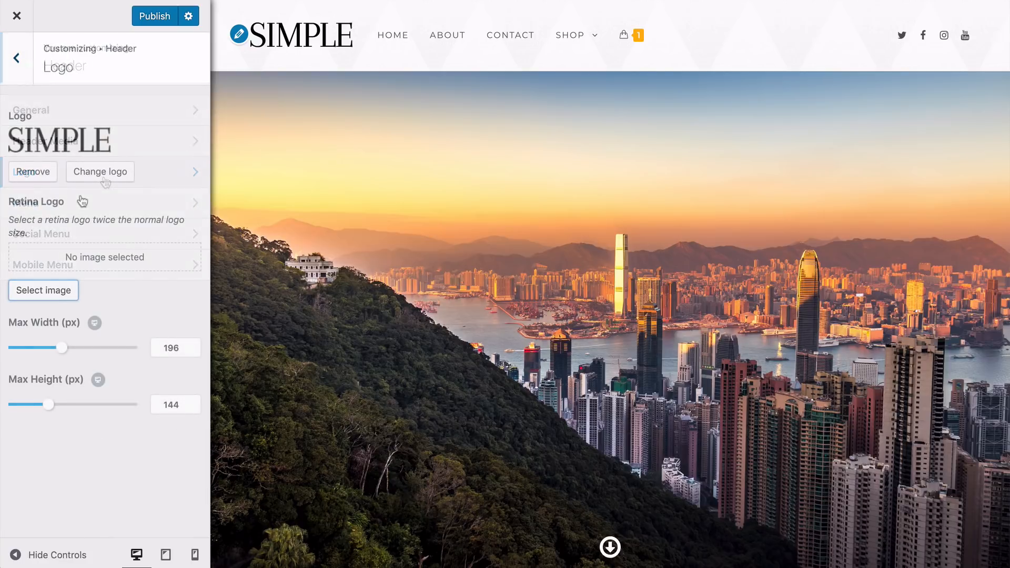
left_click(100, 177)
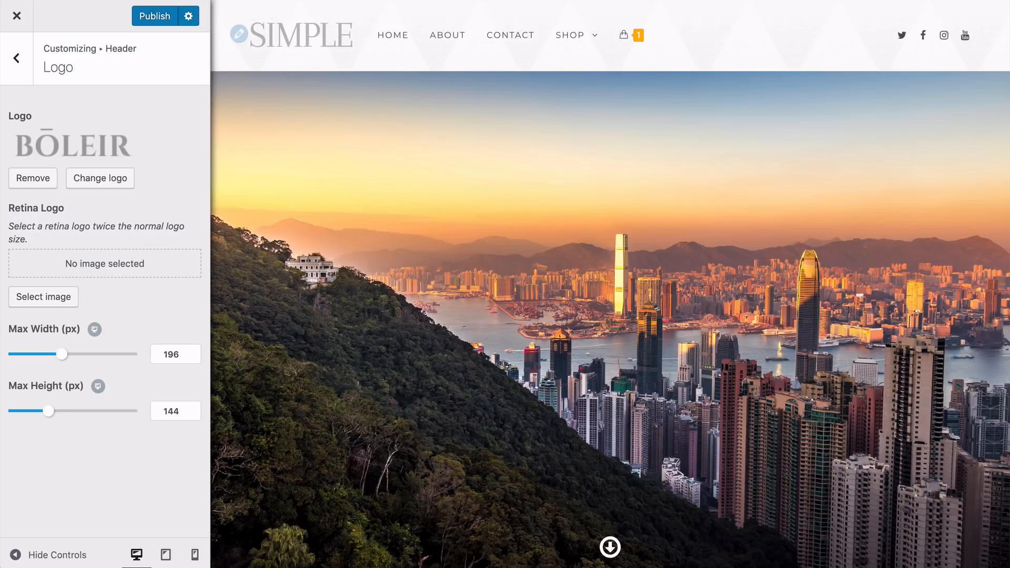
Remove the header logo image and return to the customizer's main list of sections
left_click(37, 184)
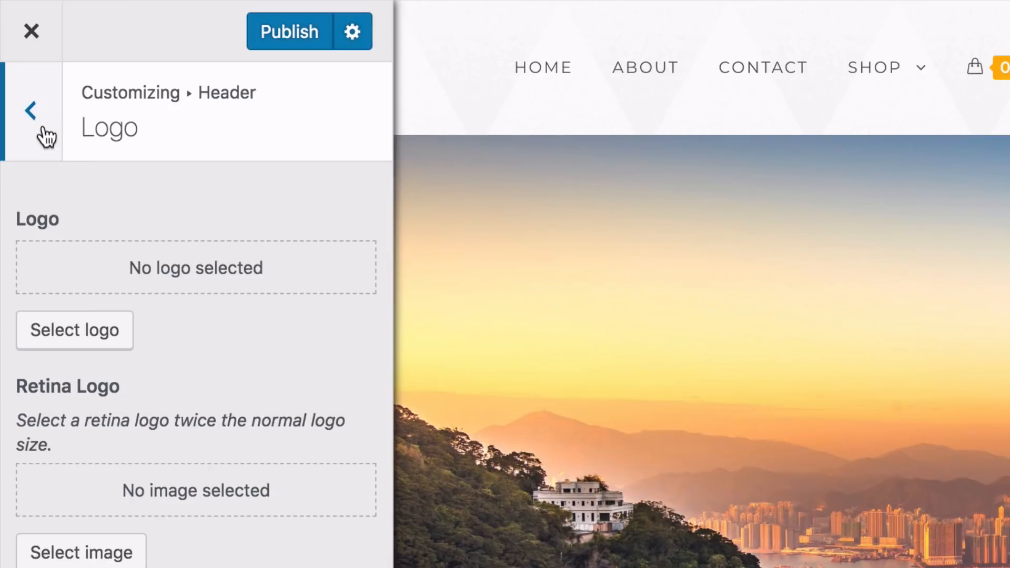
left_click(22, 68)
left_click(40, 122)
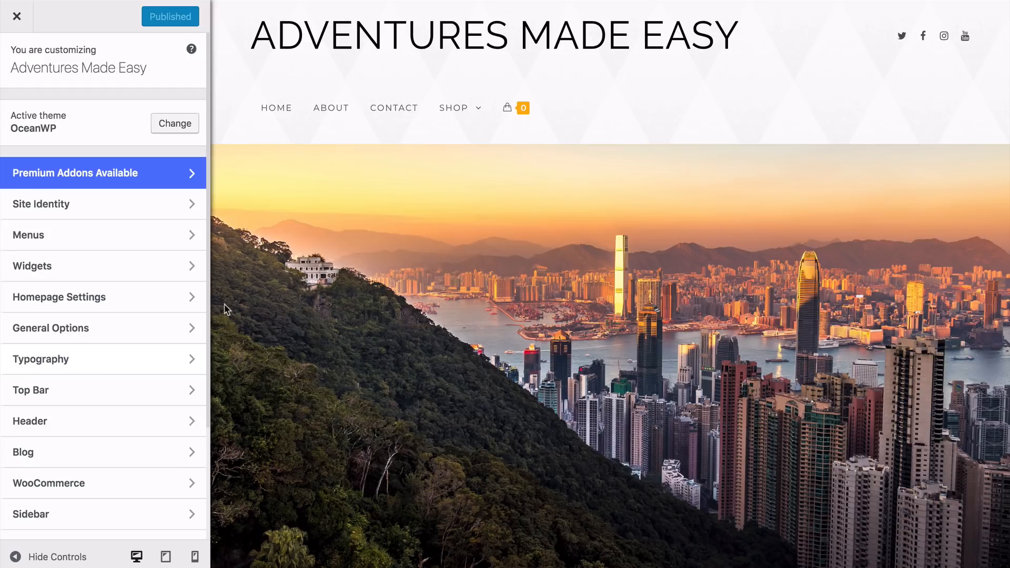
Set the logo typography to font size 24 and letter spacing 1.1 px
left_click(193, 360)
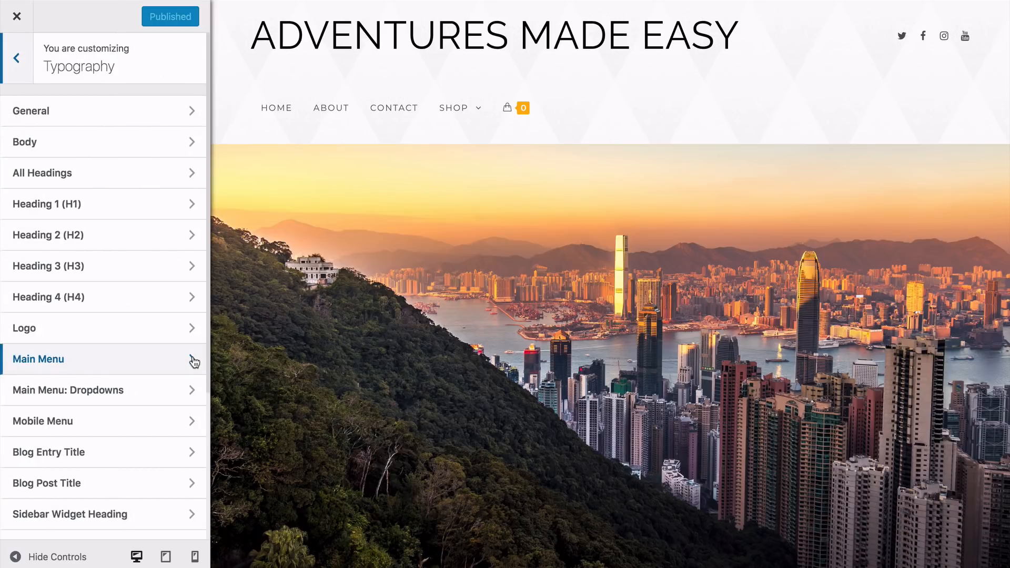
left_click(126, 332)
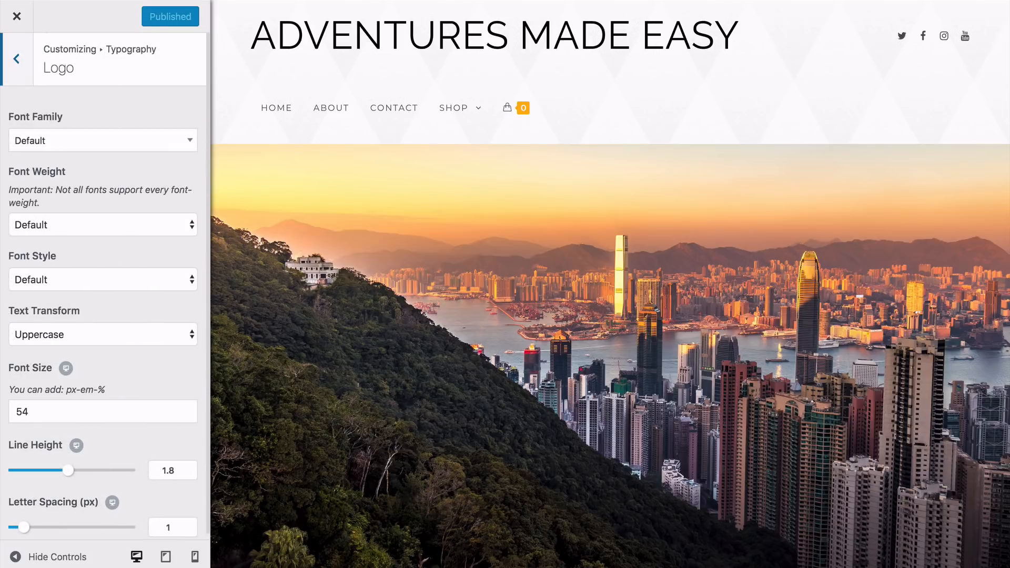
left_click(38, 412)
key("BackSpace")
key("BackSpace")
type("24")
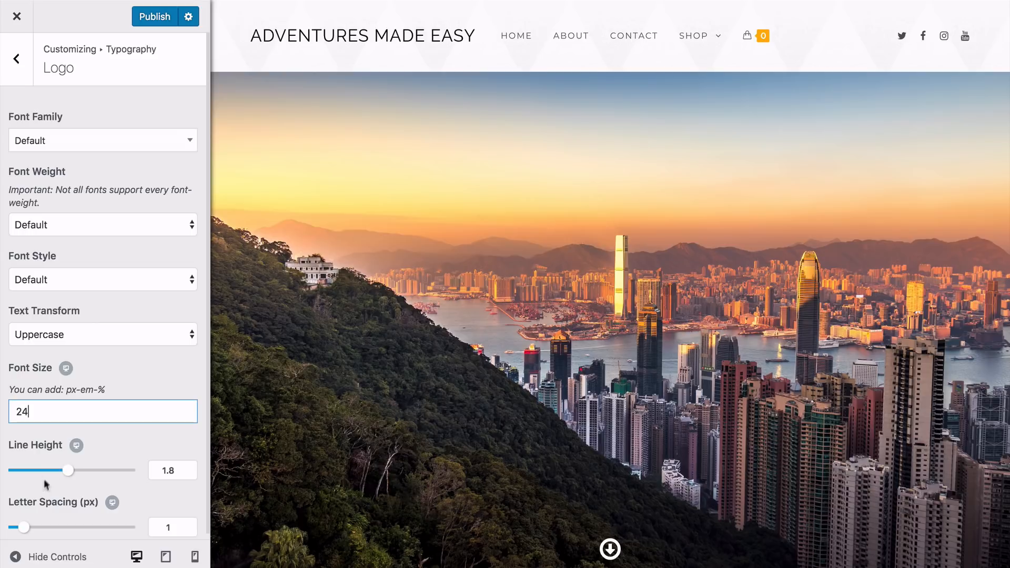
left_click_drag(25, 533, 25, 534)
Set the logo text's font family to Lato and its font weight to Book: 300
left_click(91, 150)
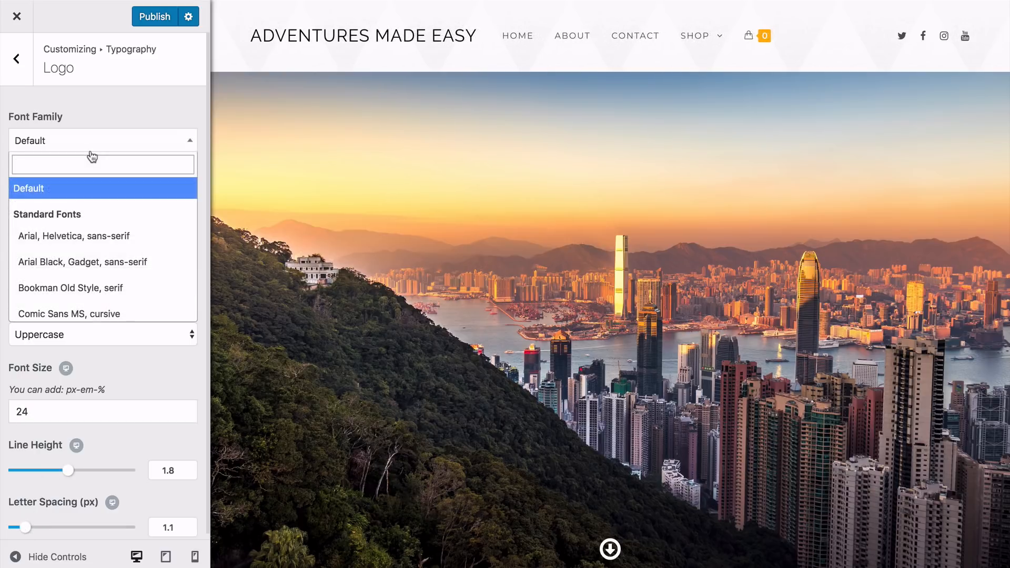
type("lato")
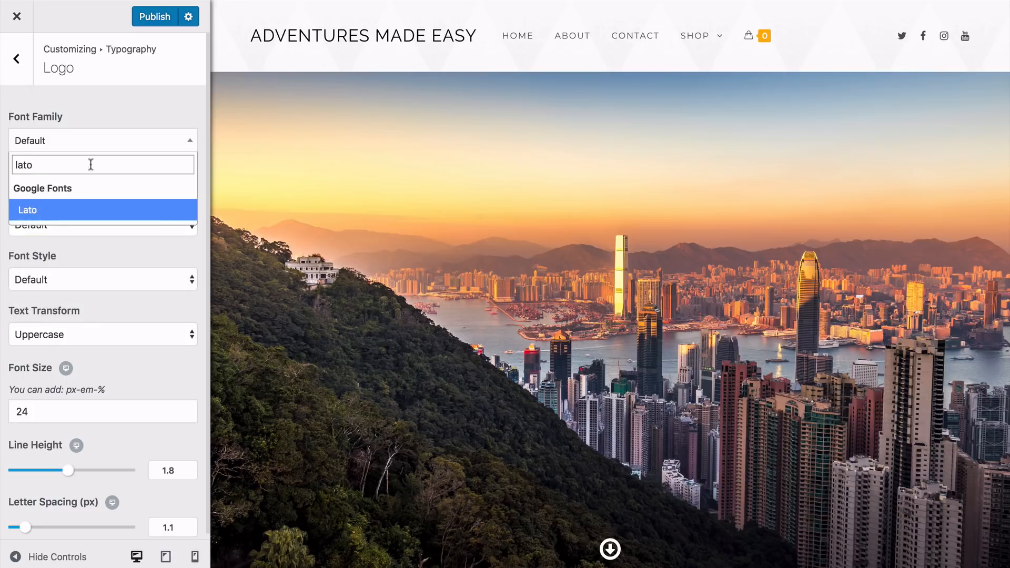
left_click(52, 210)
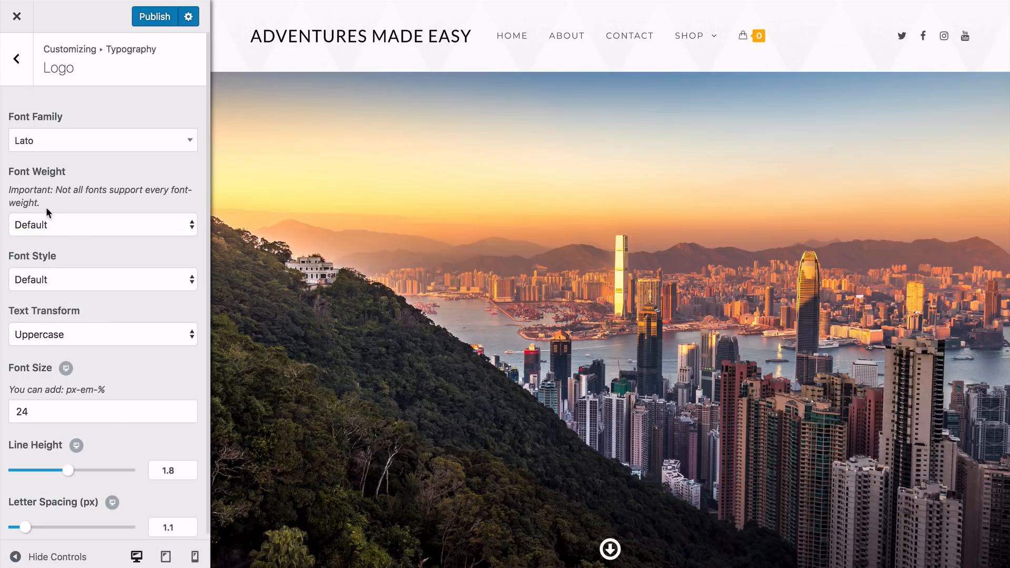
left_click(61, 225)
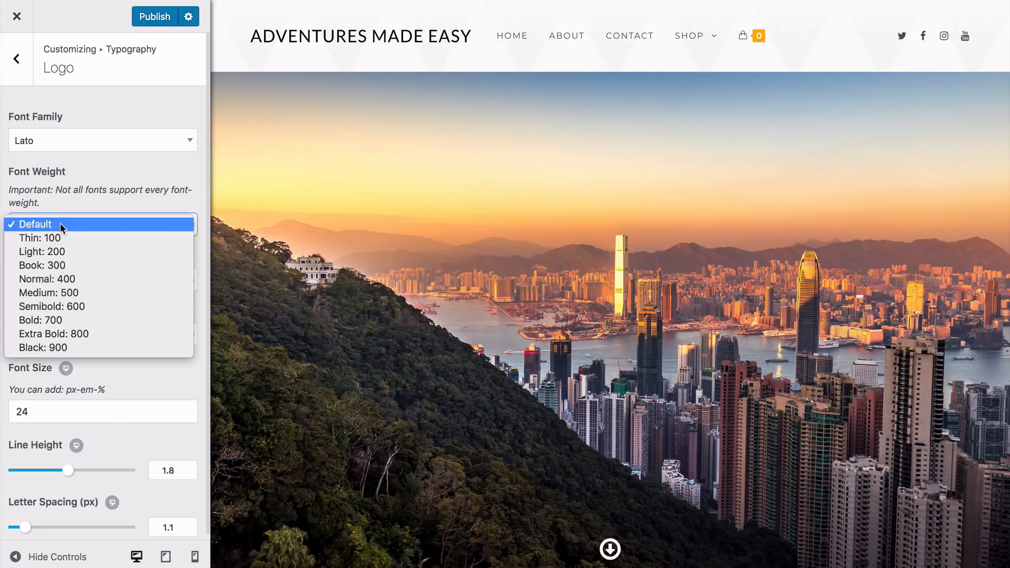
left_click(66, 264)
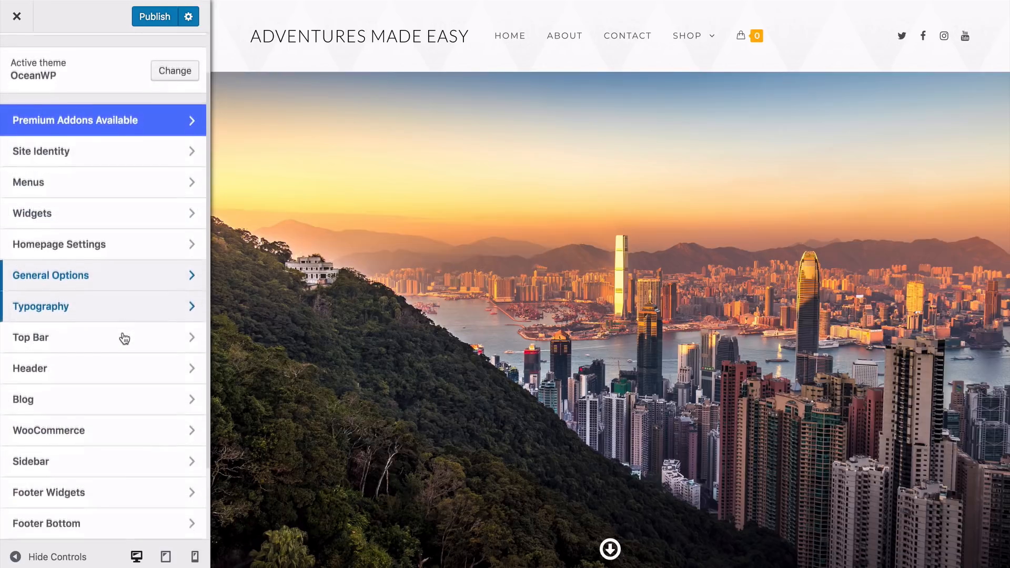
Change the footer bottom copyright text to "Copyright - Adventures Made Easy"
scroll(122, 339, "down", 3)
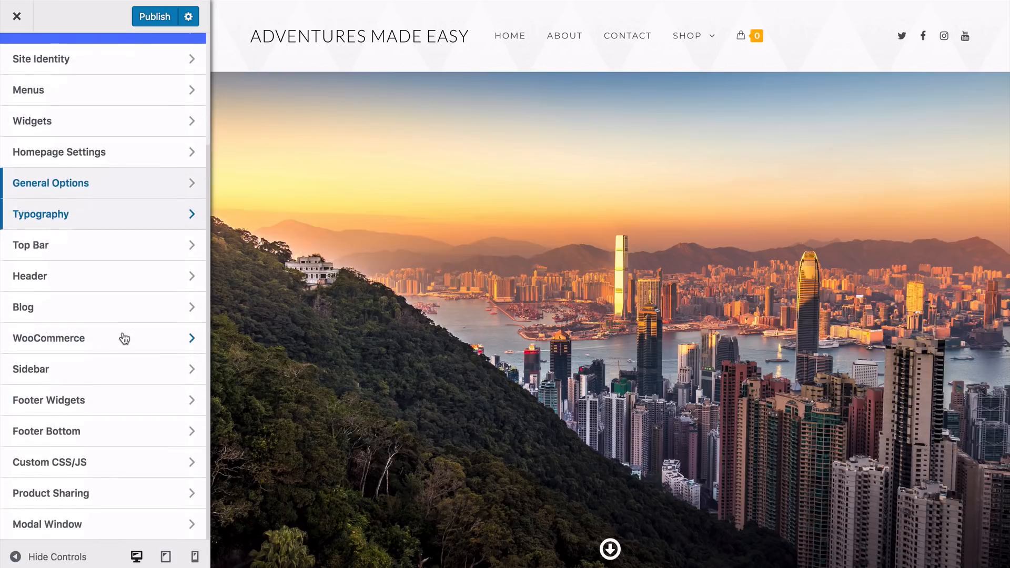
left_click(55, 434)
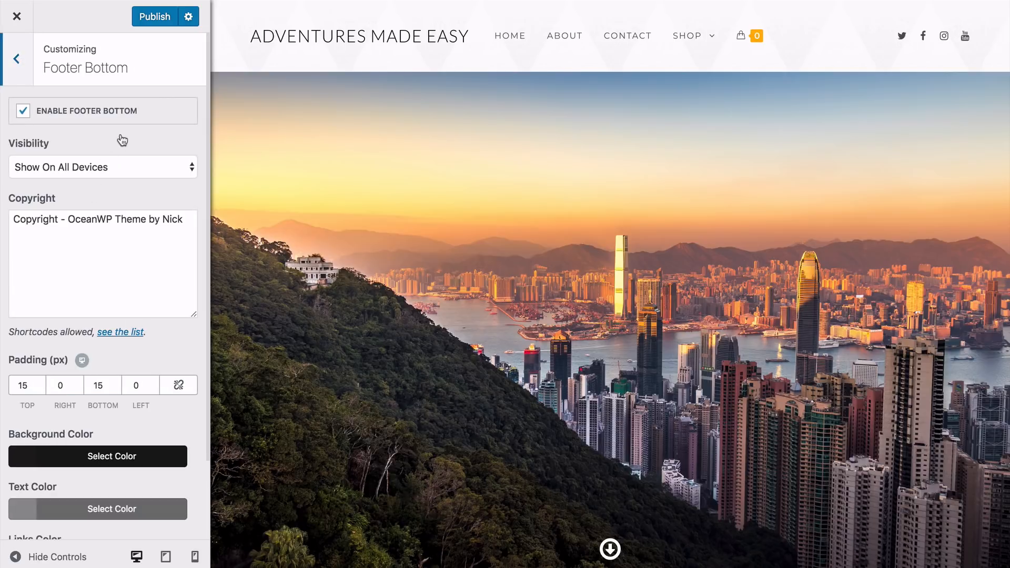
type("Adventures Made Easy")
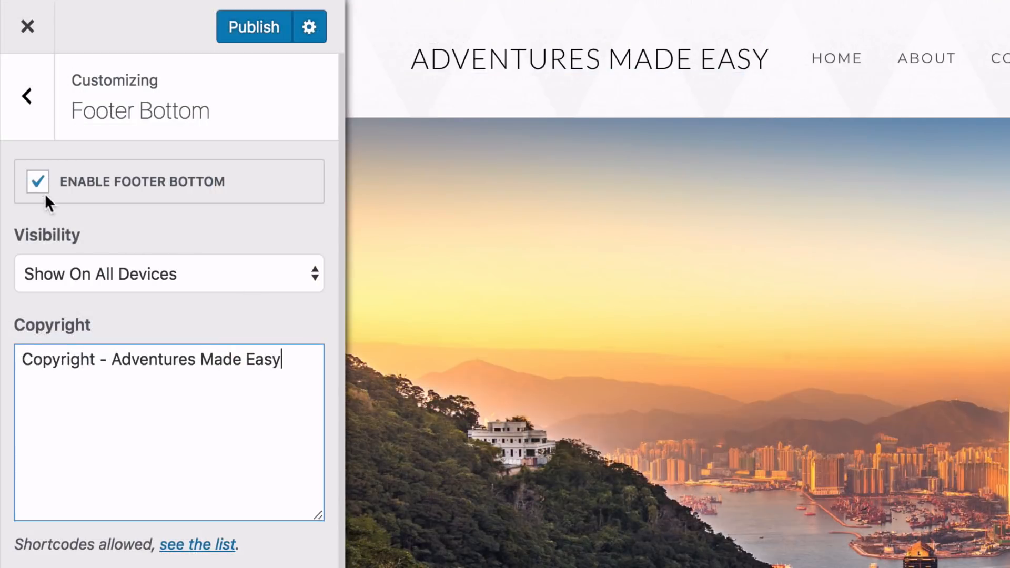
Look through the tour products and their prices on the site's shop page
left_click(39, 184)
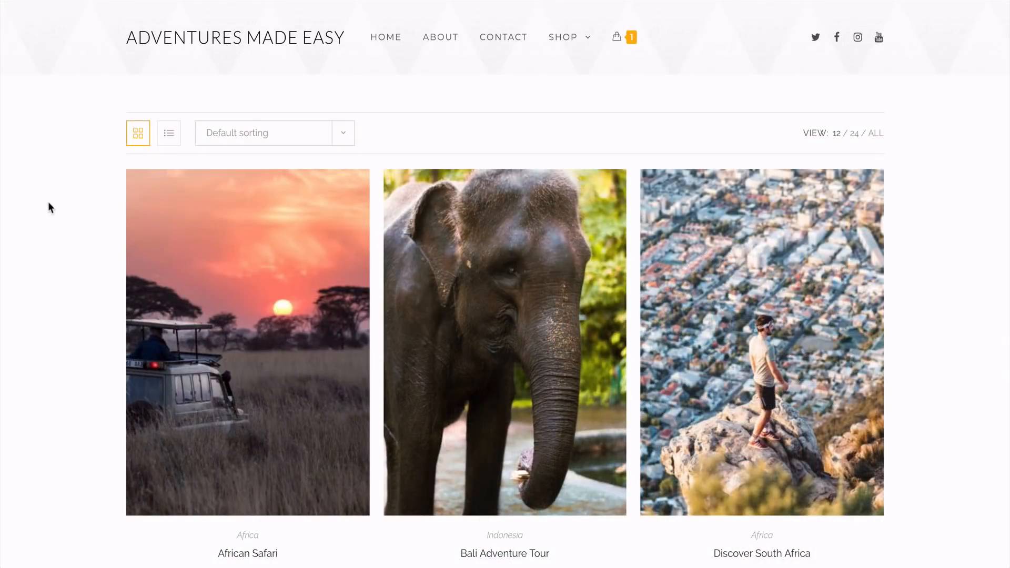
scroll(49, 205, "down", 3)
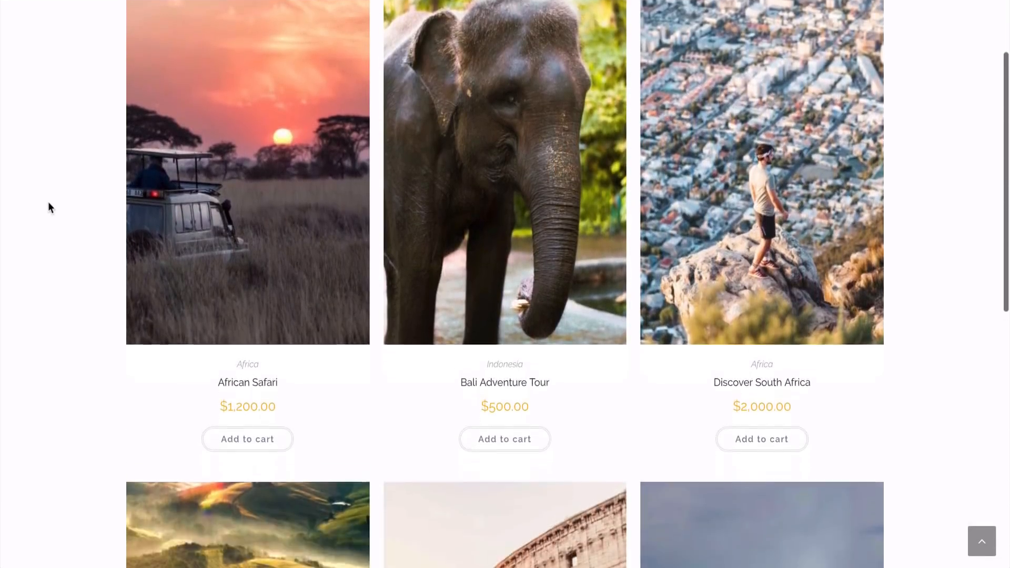
scroll(49, 207, "down", 3)
scroll(49, 207, "down", 2)
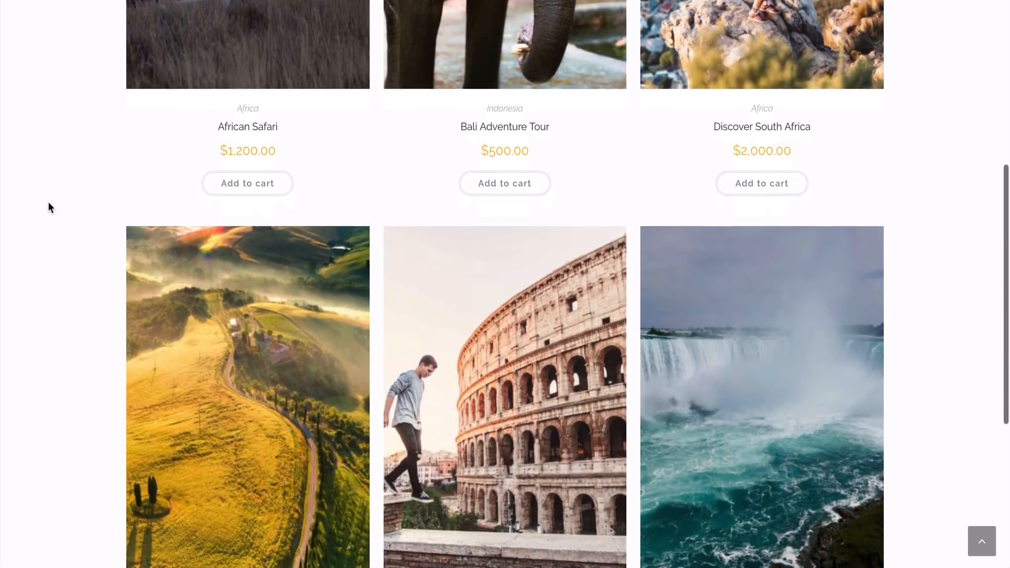
scroll(48, 207, "down", 4)
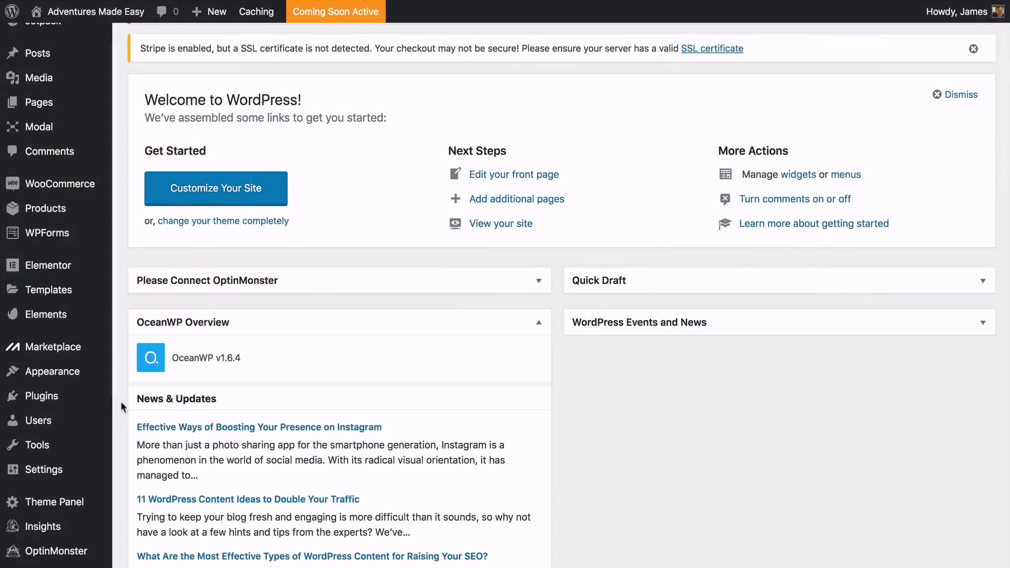
Search the plugin directory for "sumome" and install the Sumo – Boost Conversion and Sales plugin
mouse_move(111, 397)
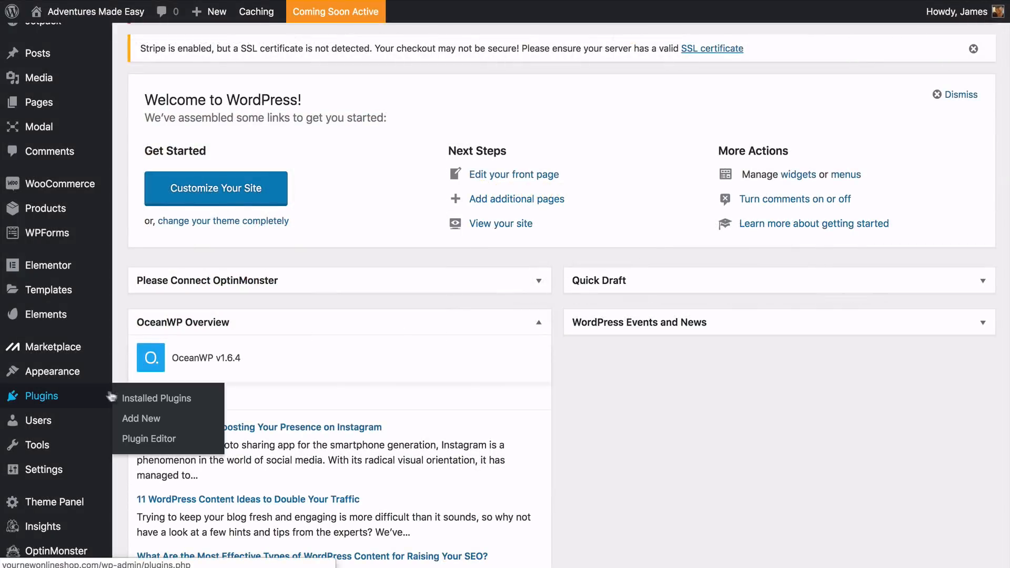
left_click(140, 419)
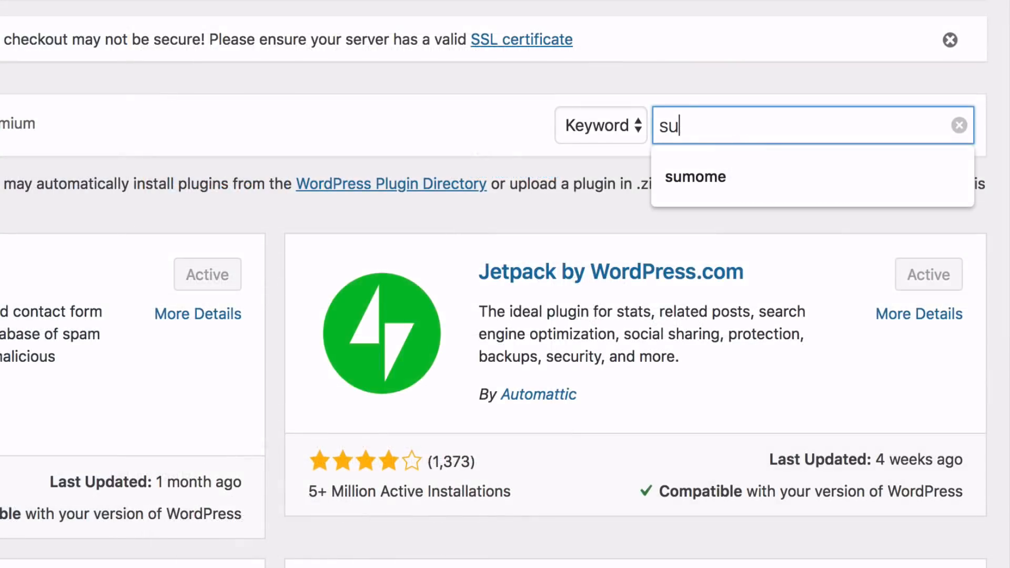
type("mome")
key("Return")
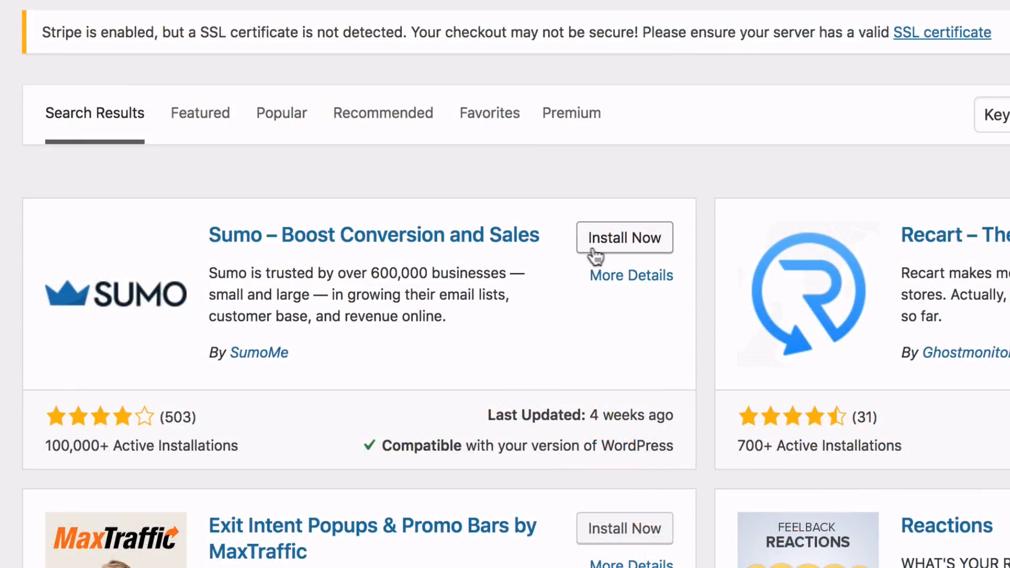
left_click(623, 250)
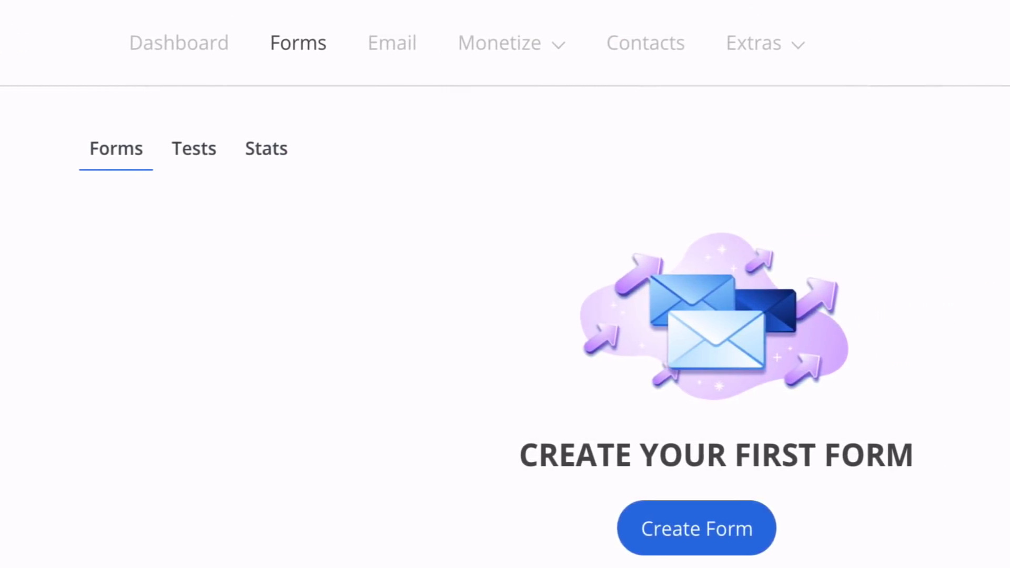
Open Sumo's Share tool and adjust the share button placement in the mobile layout preview
left_click(795, 47)
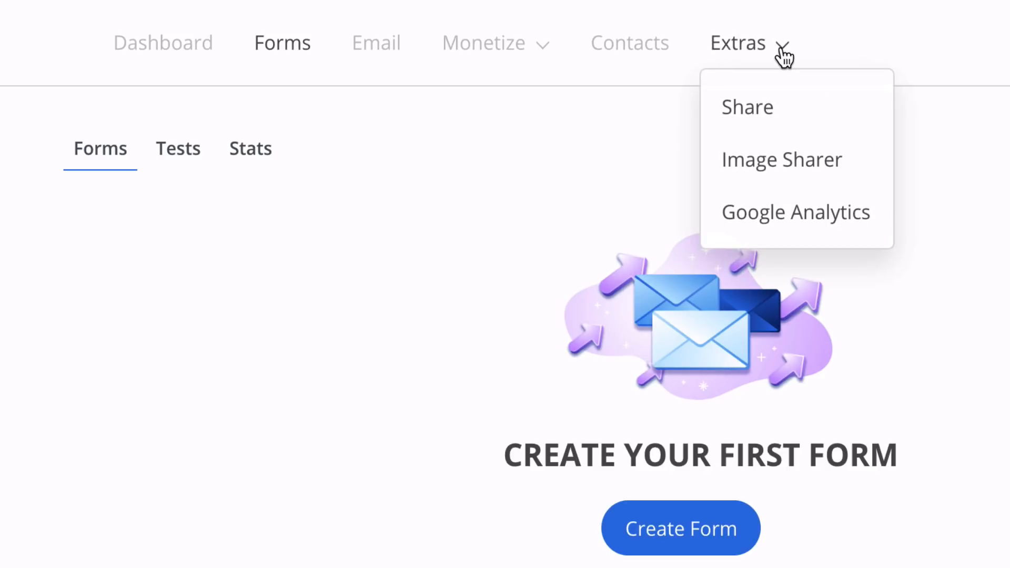
left_click(788, 117)
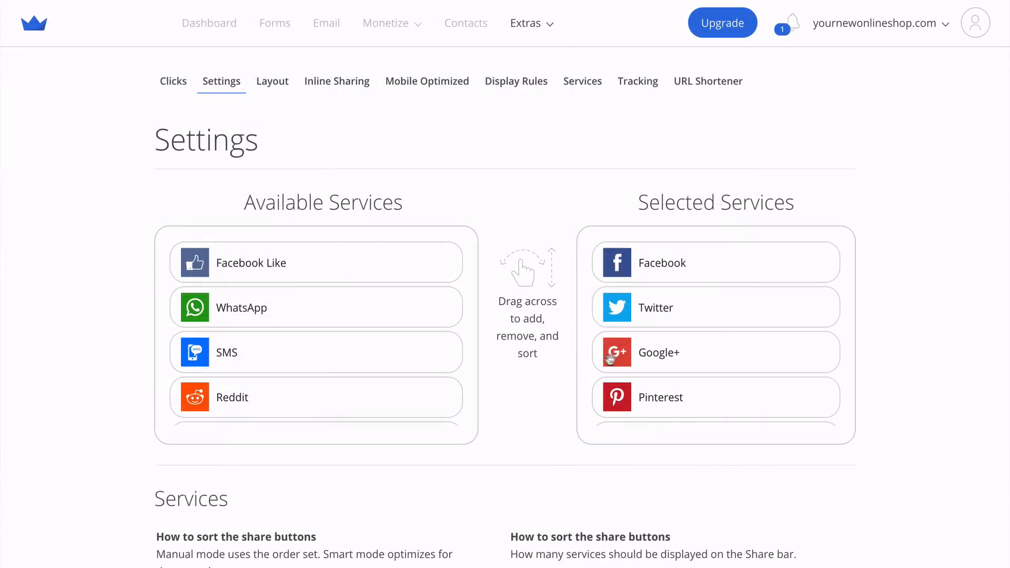
left_click_drag(618, 363, 640, 344)
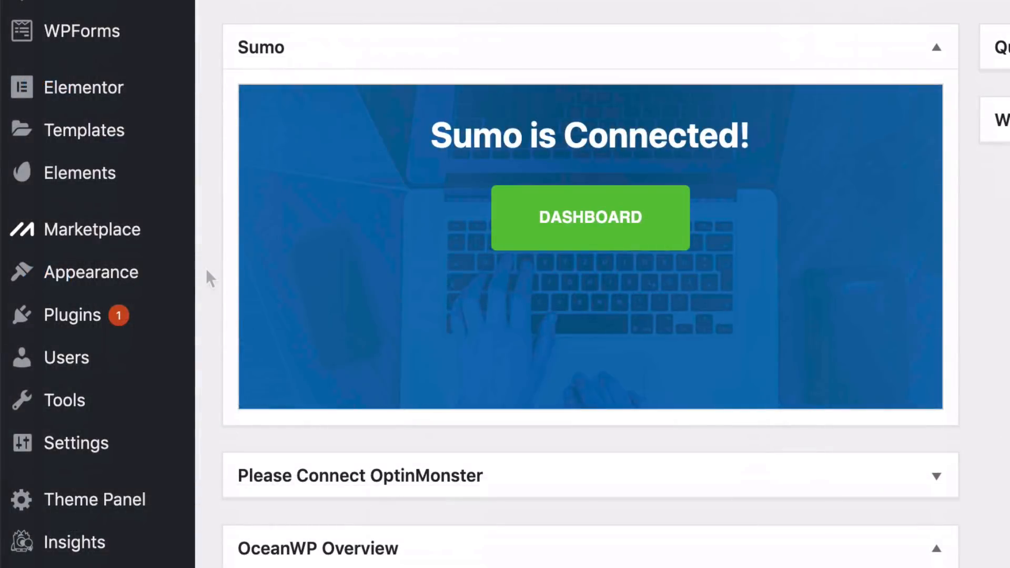
Search the plugin directory for "really simple ssl" and install the Really Simple SSL plugin
mouse_move(176, 322)
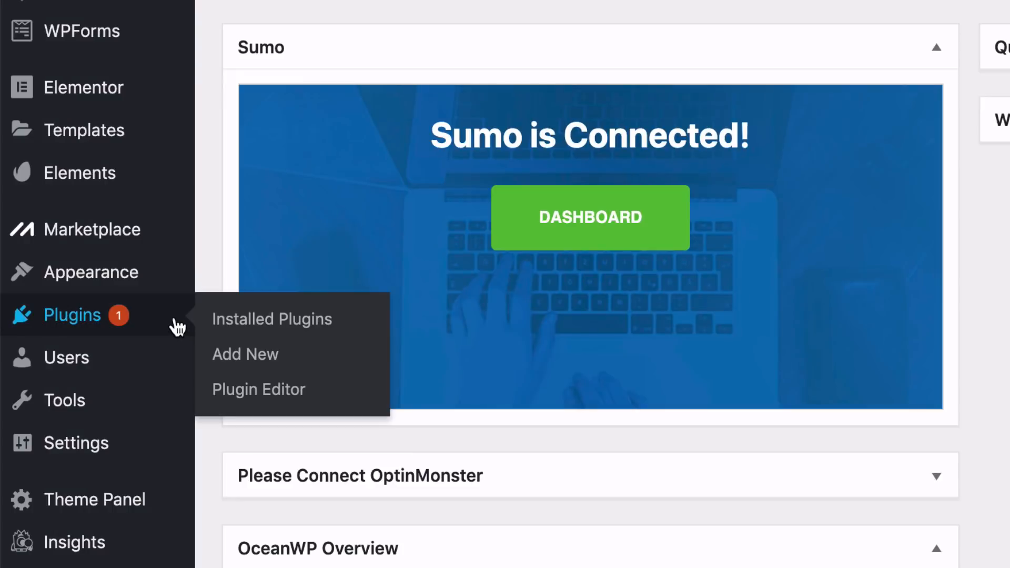
left_click(244, 354)
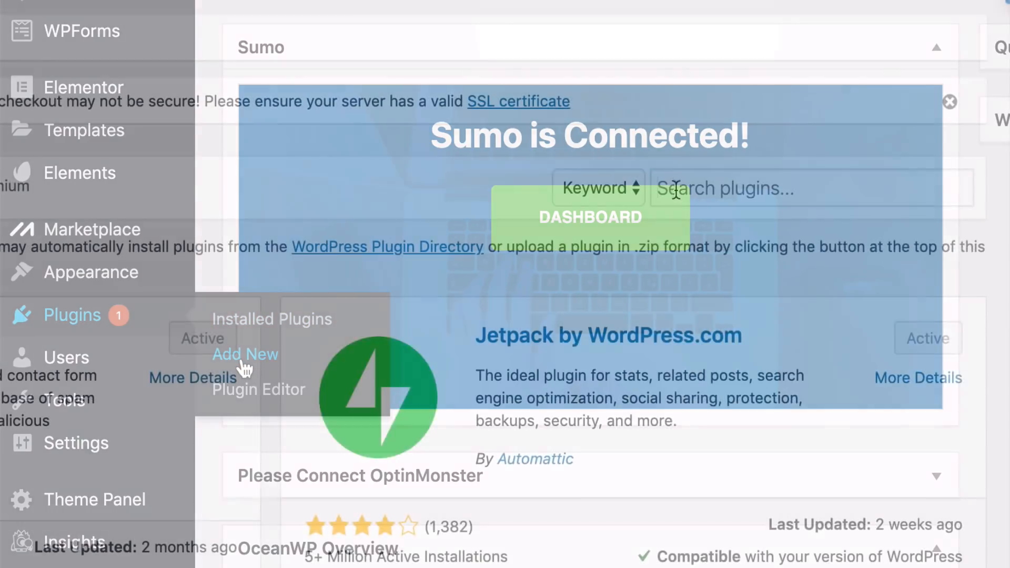
left_click(674, 189)
type("really simple s")
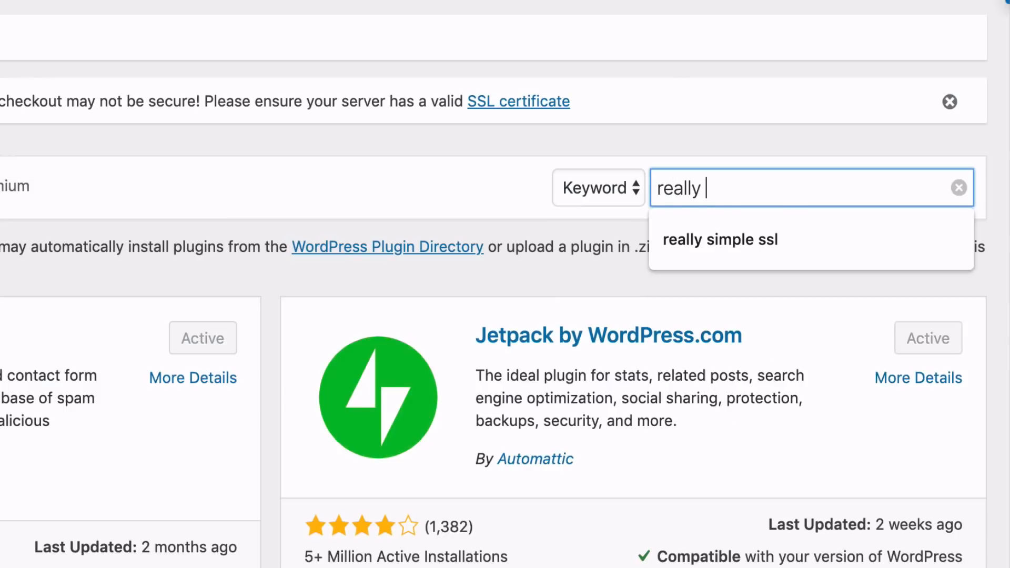
type("sl")
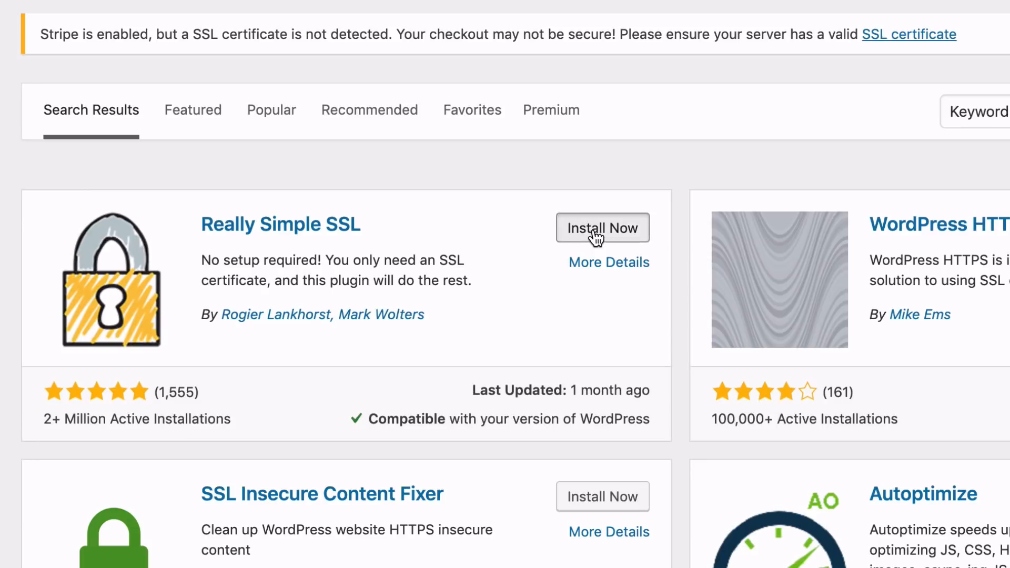
left_click(596, 231)
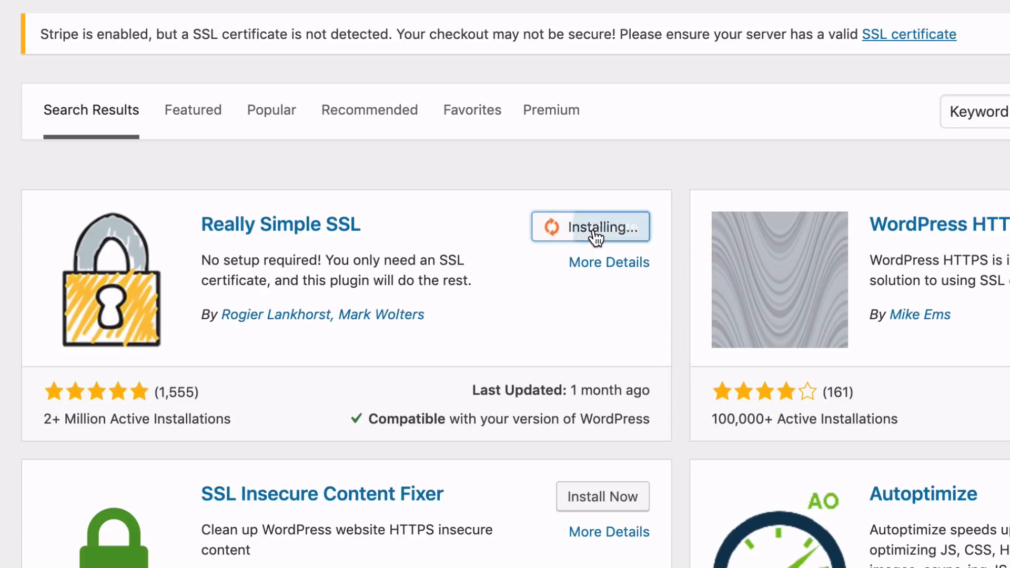
Activate the Really Simple SSL plugin and migrate the site to SSL
left_click(594, 234)
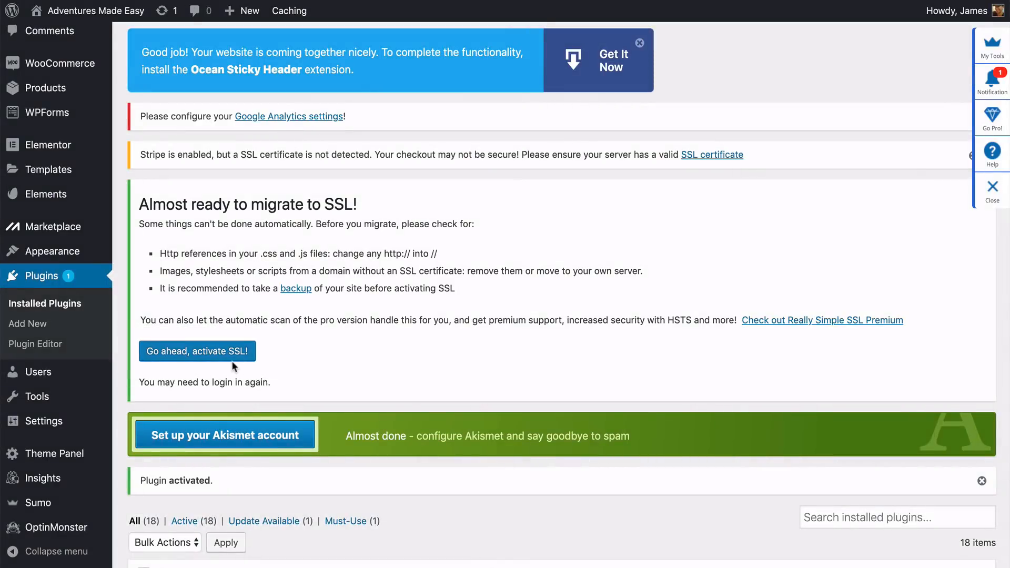
left_click(198, 352)
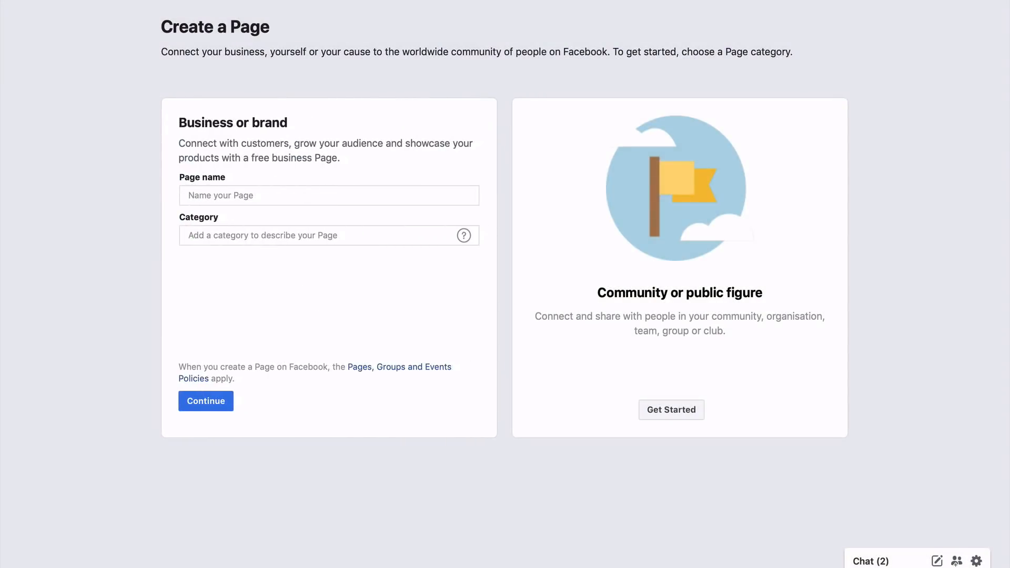
Enter "Adventures Ide" as the page name for a new Facebook business or brand Page
left_click(329, 195)
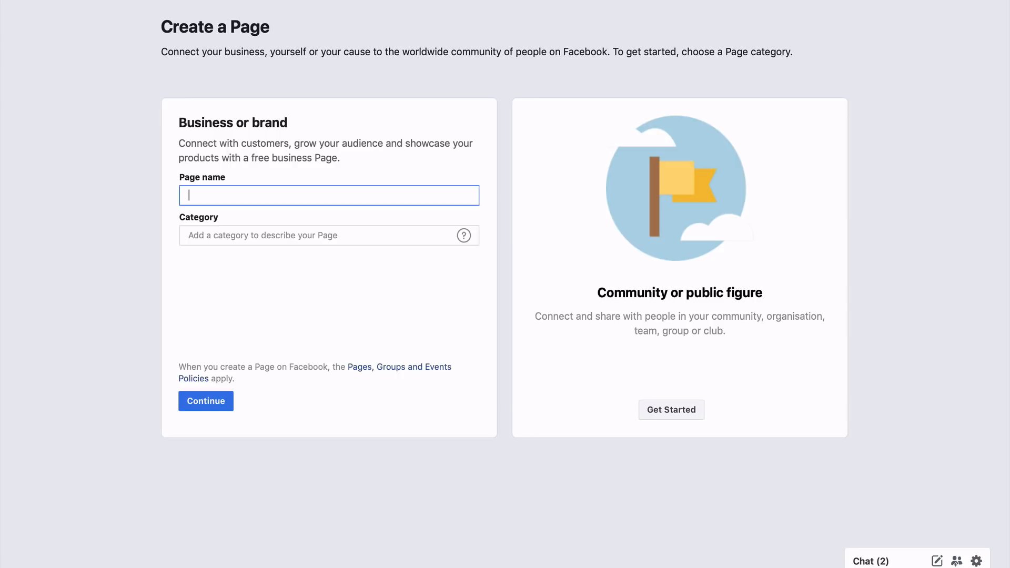
type("Adventures Ide")
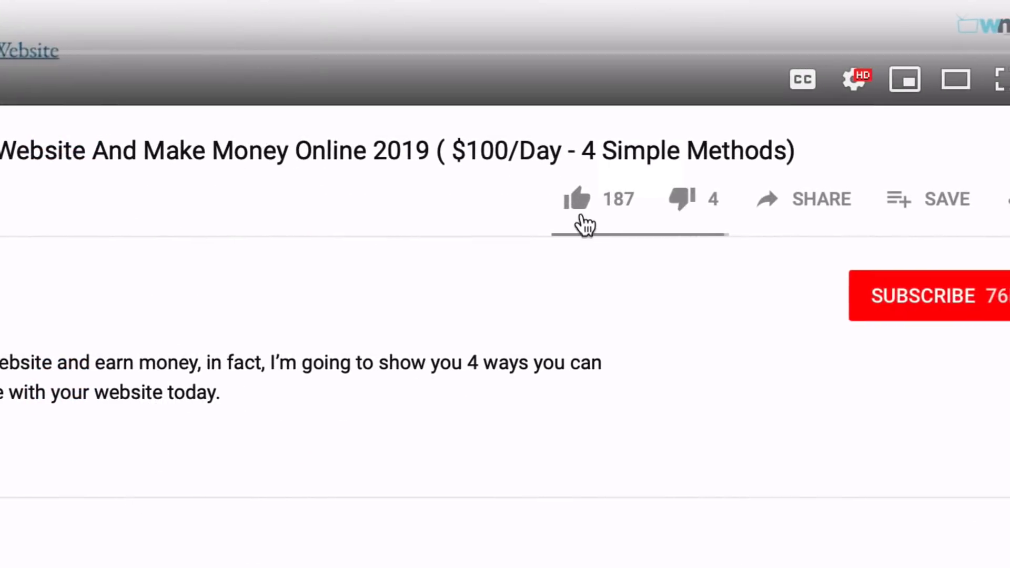
Like the YouTube tutorial video about making a website and earning money online in 2019
left_click(557, 211)
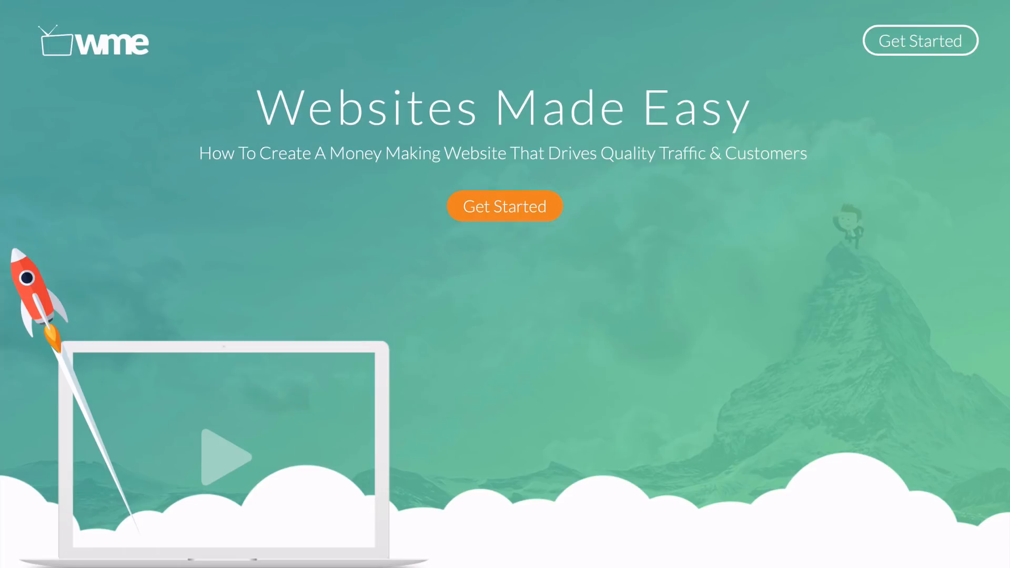
Look through the Websites Made Easy home page, from the welcome and WTC sections to the members area and testimonials
scroll(505, 284, "down", 3)
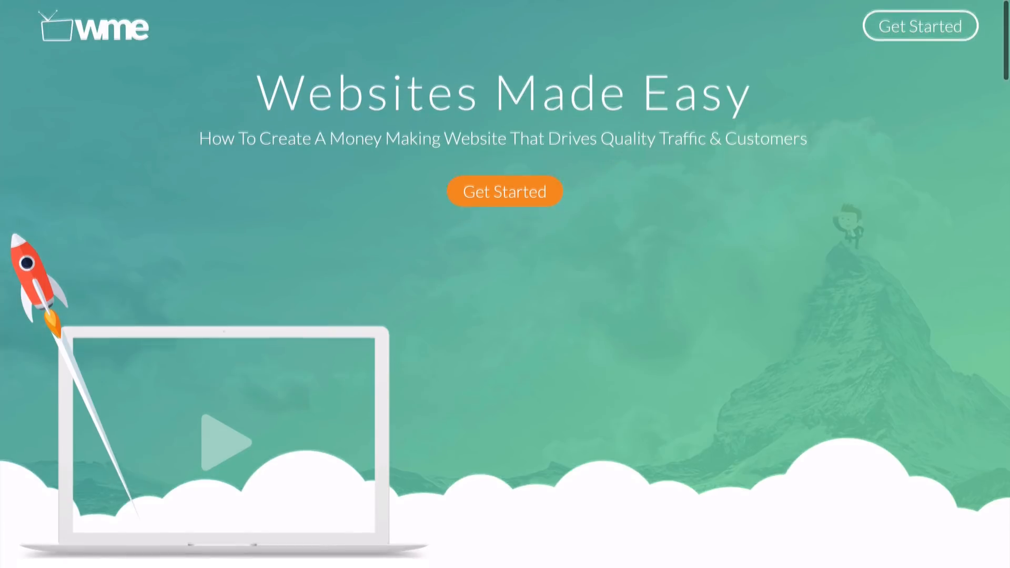
scroll(505, 284, "down", 5)
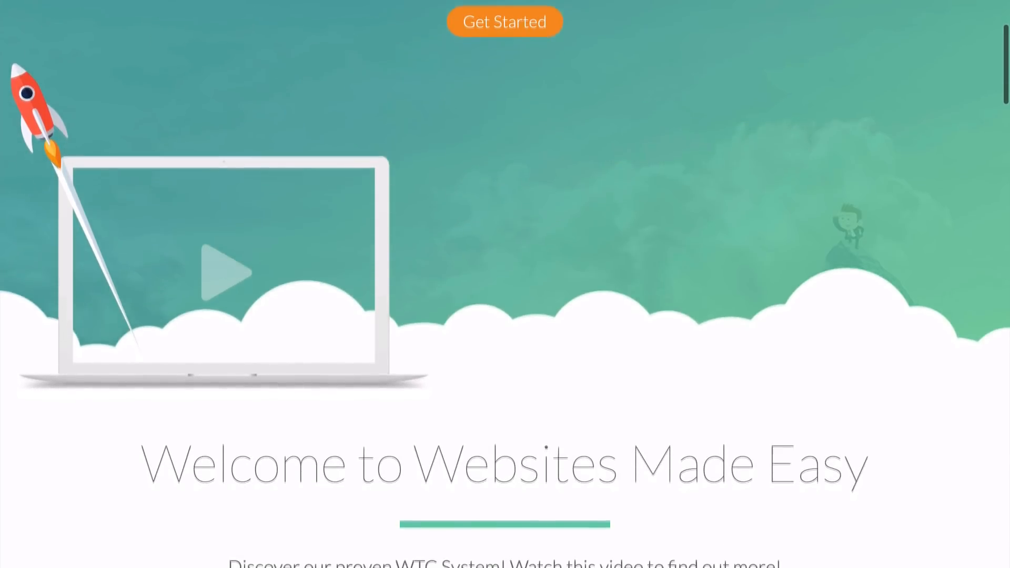
scroll(505, 284, "down", 3)
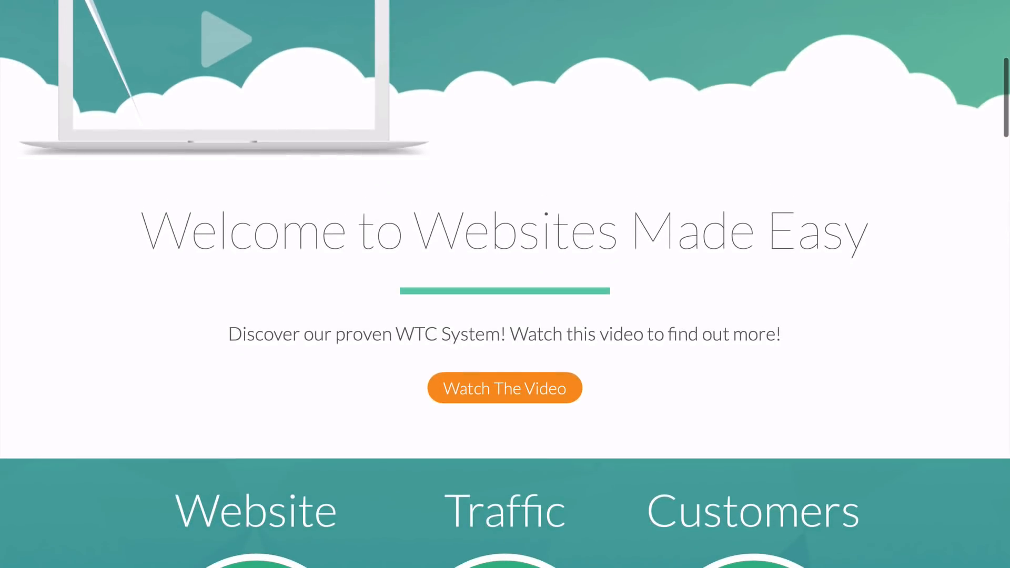
scroll(505, 284, "down", 4)
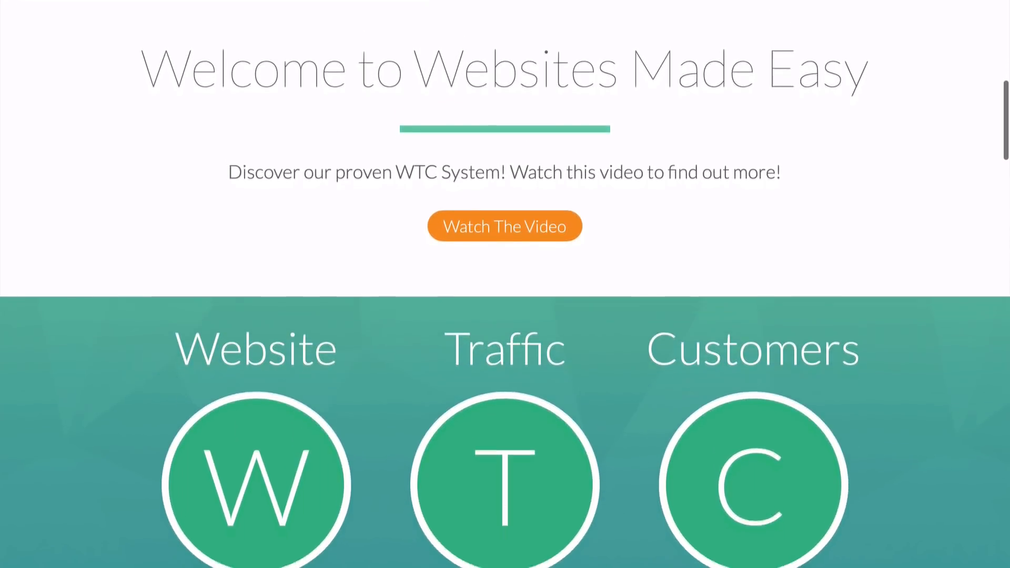
scroll(505, 284, "down", 3)
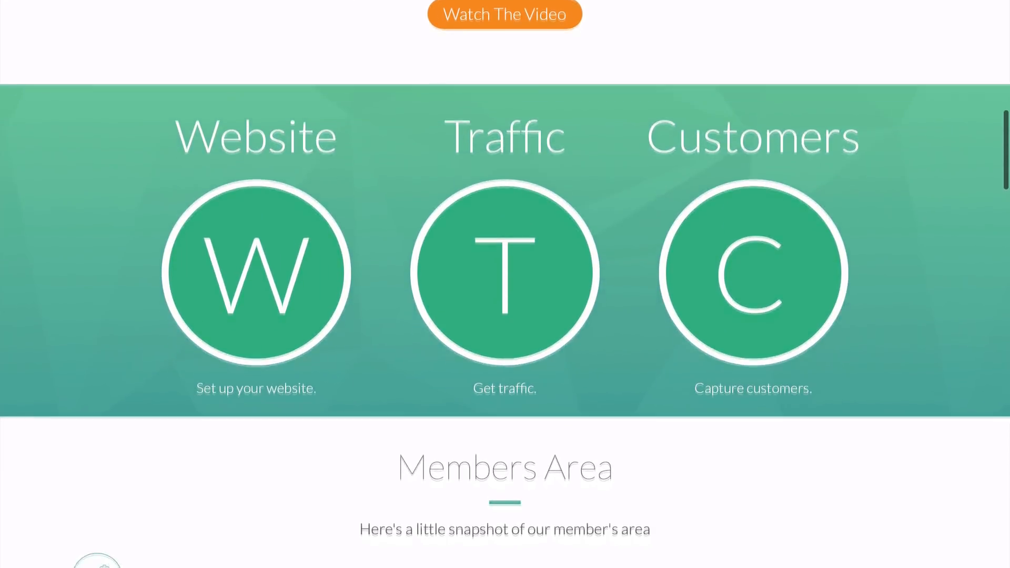
scroll(505, 284, "down", 4)
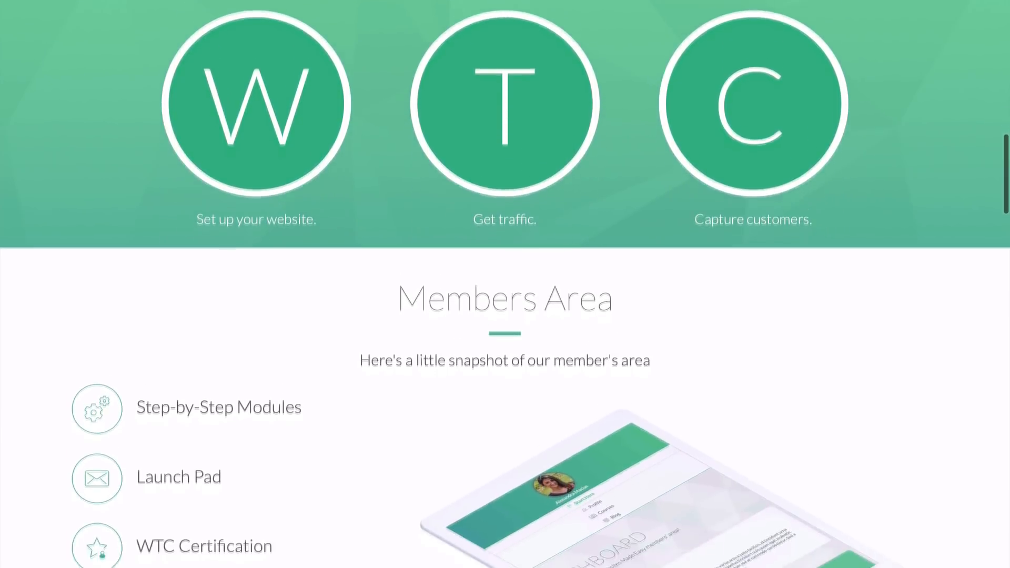
scroll(505, 284, "down", 6)
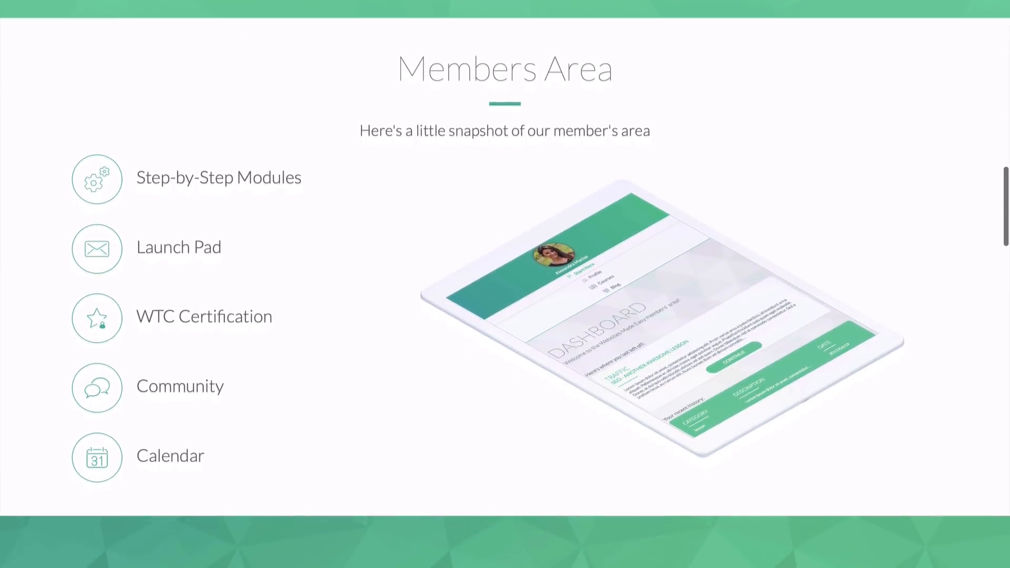
scroll(505, 284, "down", 3)
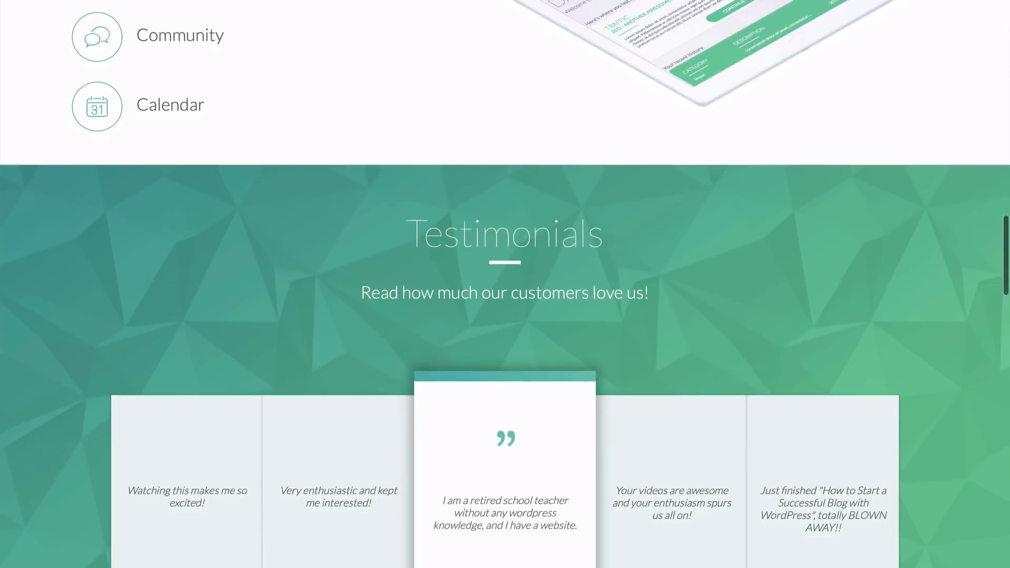
scroll(505, 284, "down", 2)
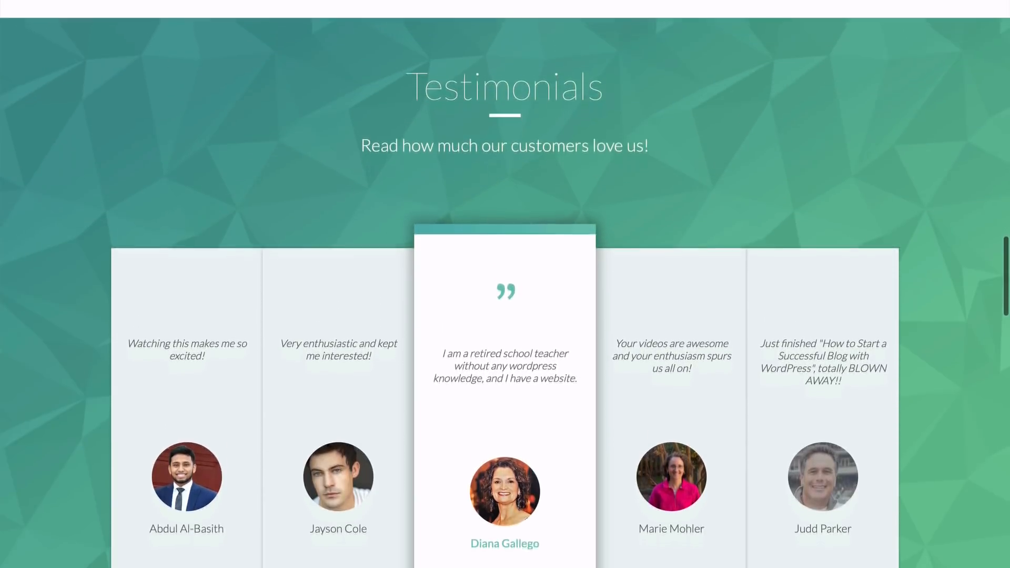